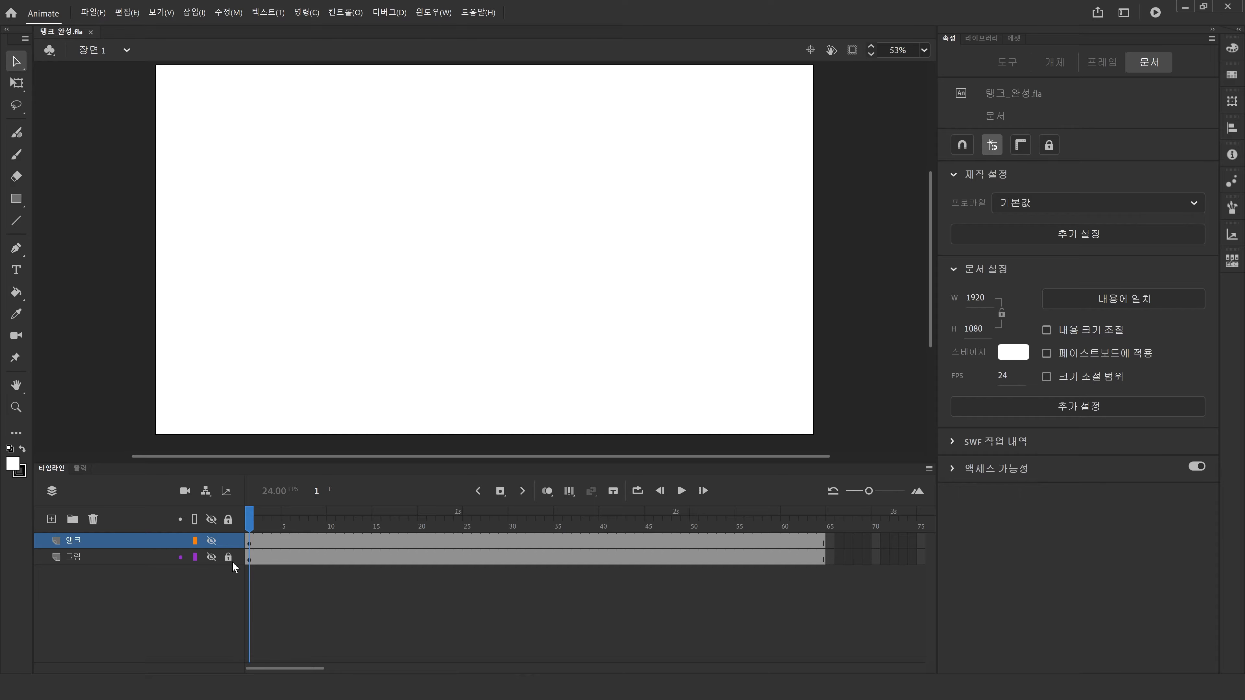
Step: Compare the 그림 sketch with the 탱크 artwork, leaving only the 탱크 layer visible
{"action": "left_click", "coordinate": [212, 557]}
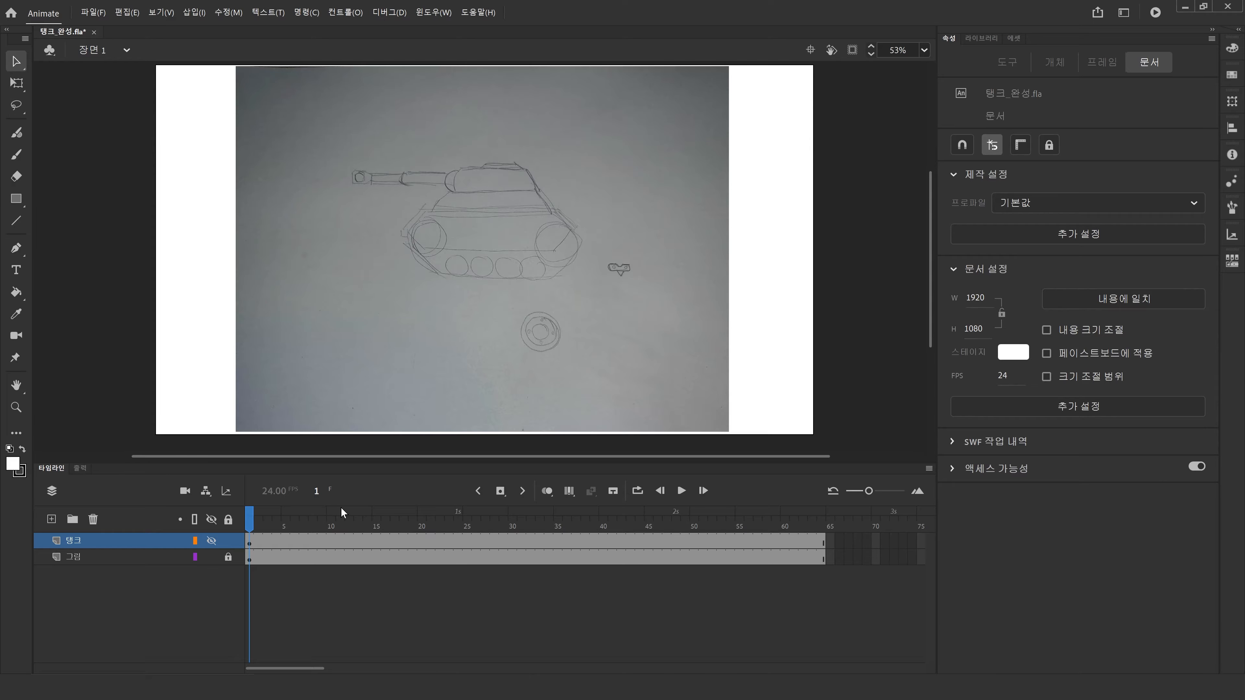
{"action": "left_click", "coordinate": [213, 541]}
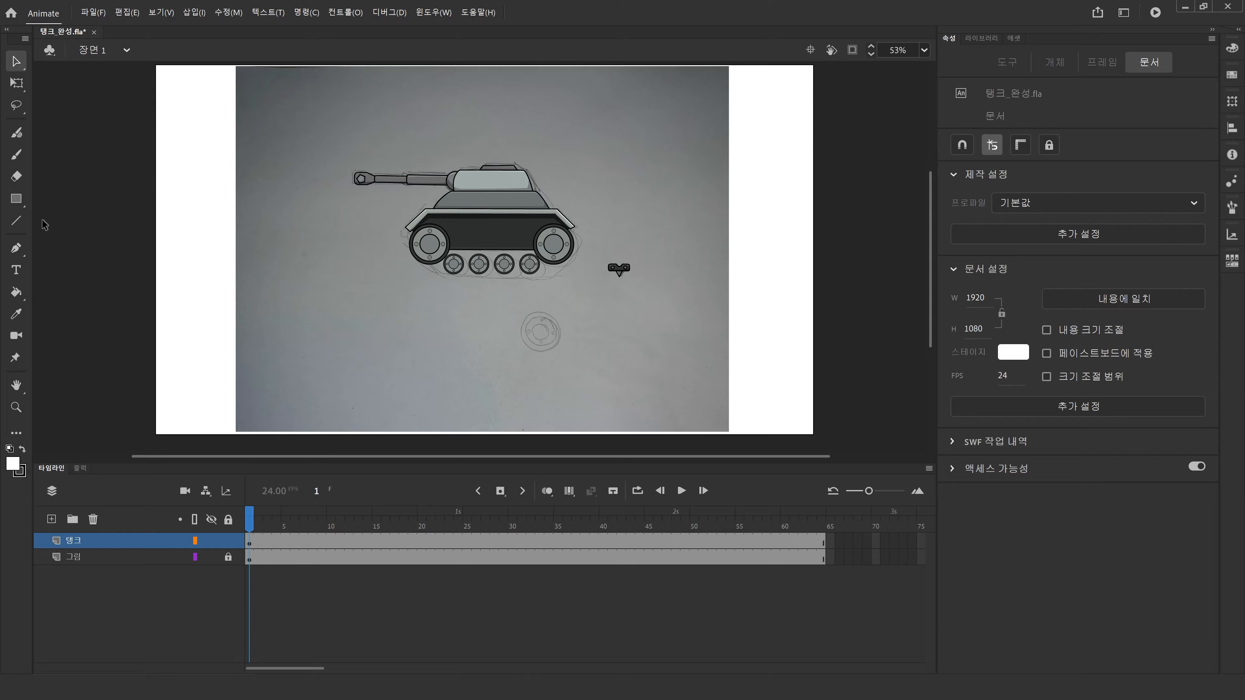
{"action": "left_click", "coordinate": [212, 557]}
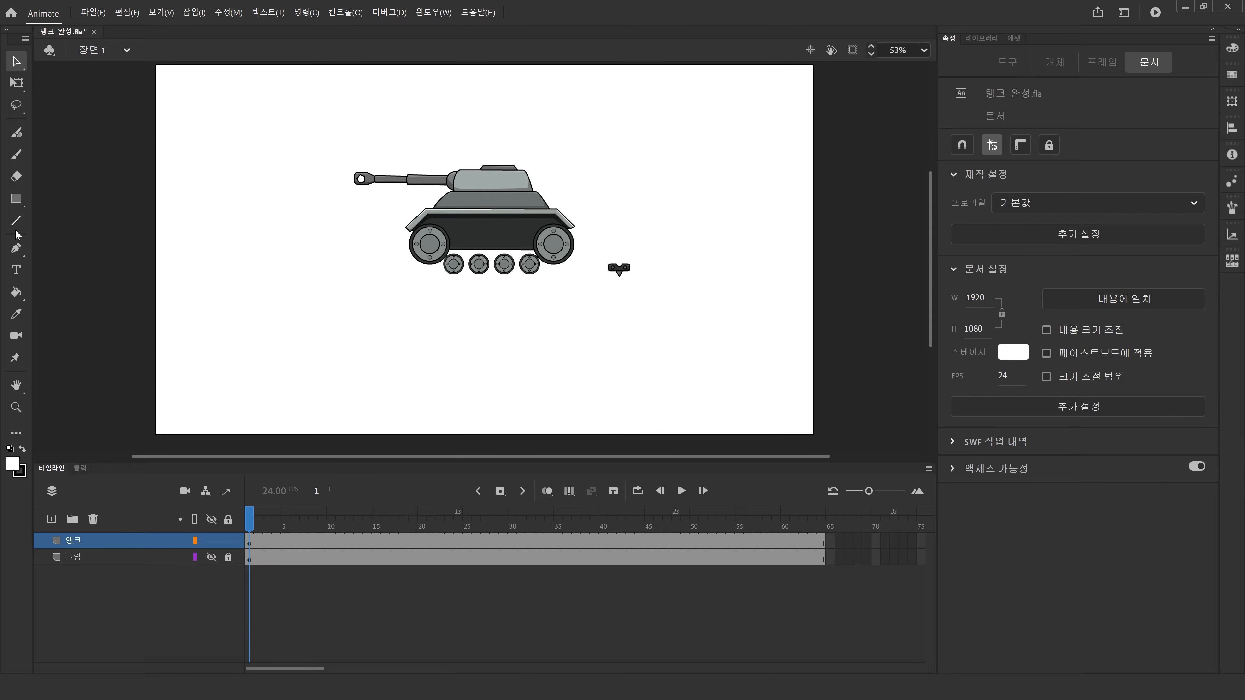
Step: Pull the tank's gun, turret, body and wheel symbols apart on the stage to show them as separate pieces
{"action": "left_click", "coordinate": [16, 408]}
{"action": "left_click_drag", "start_coordinate": [304, 116], "coordinate": [667, 353]}
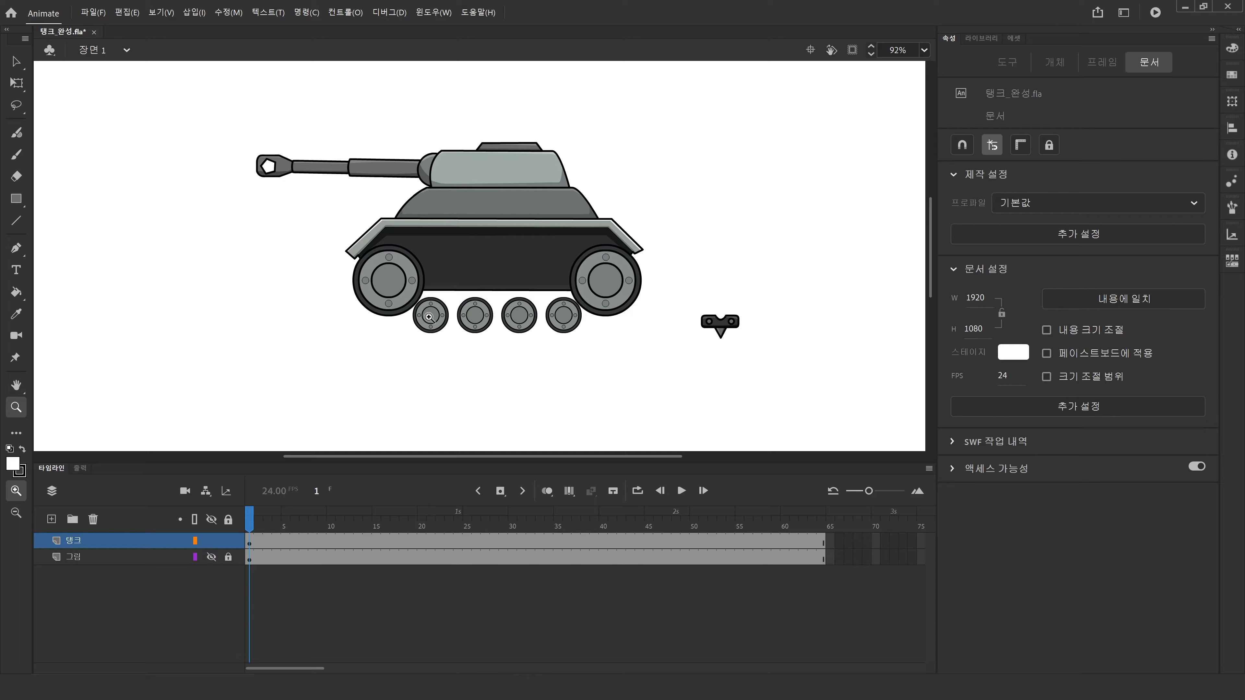
{"action": "double_click", "coordinate": [16, 385]}
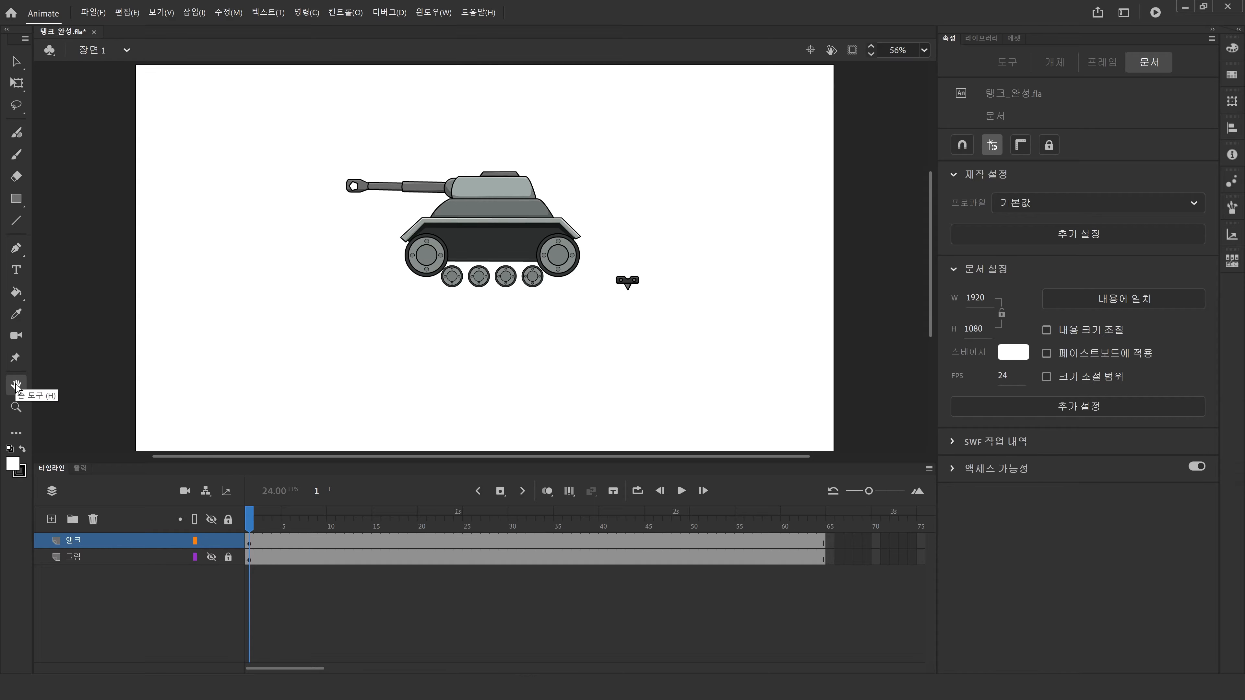
{"action": "left_click", "coordinate": [16, 61]}
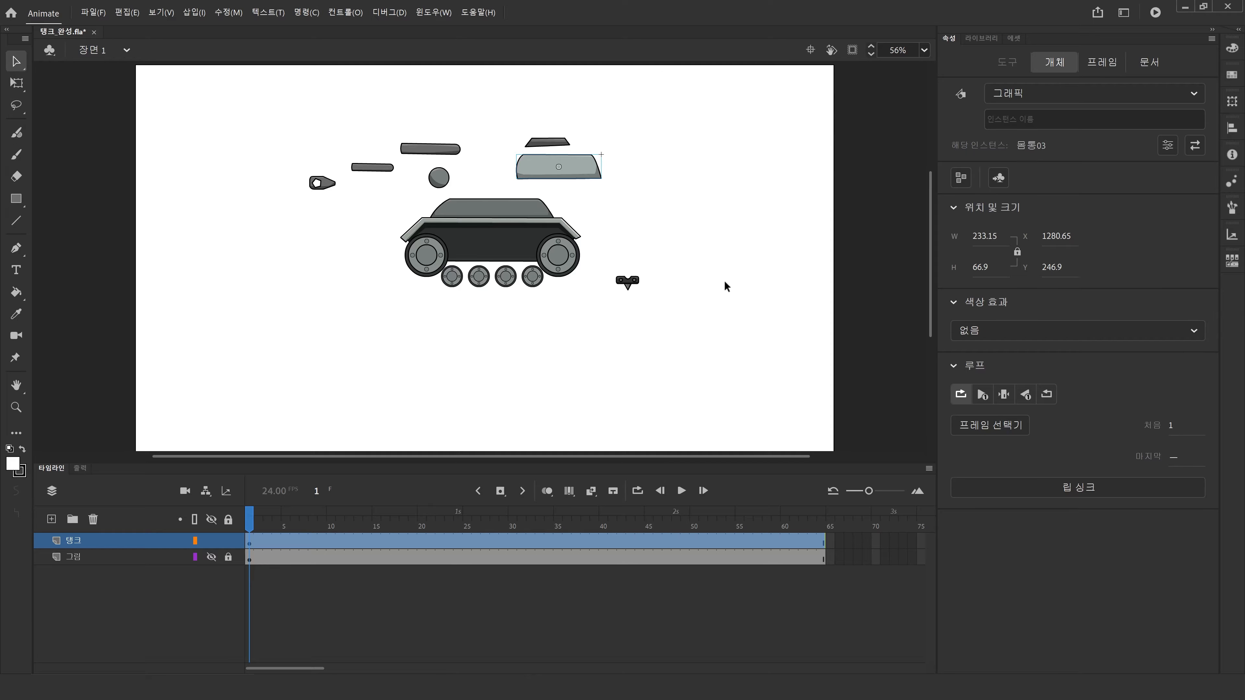
{"action": "left_click_drag", "start_coordinate": [516, 208], "coordinate": [546, 201]}
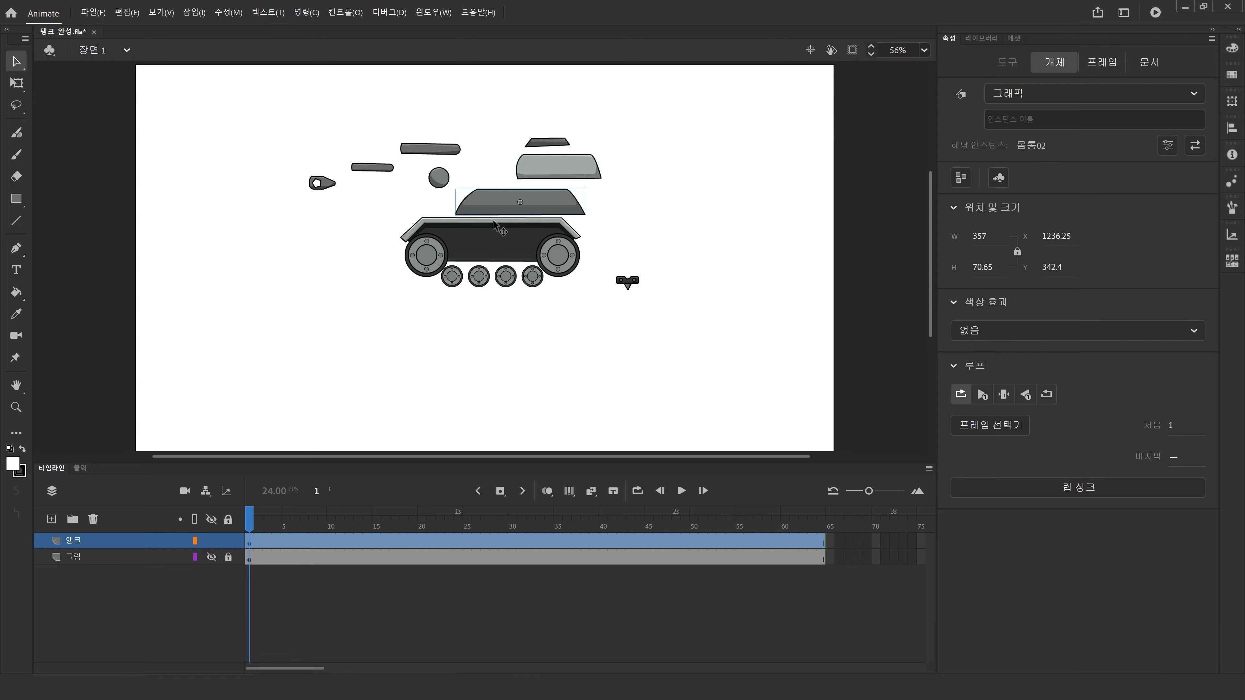
{"action": "left_click_drag", "start_coordinate": [435, 262], "coordinate": [359, 328]}
{"action": "left_click_drag", "start_coordinate": [562, 267], "coordinate": [569, 340]}
{"action": "left_click_drag", "start_coordinate": [531, 281], "coordinate": [483, 336]}
{"action": "left_click_drag", "start_coordinate": [479, 280], "coordinate": [411, 318]}
{"action": "left_click_drag", "start_coordinate": [492, 258], "coordinate": [465, 287]}
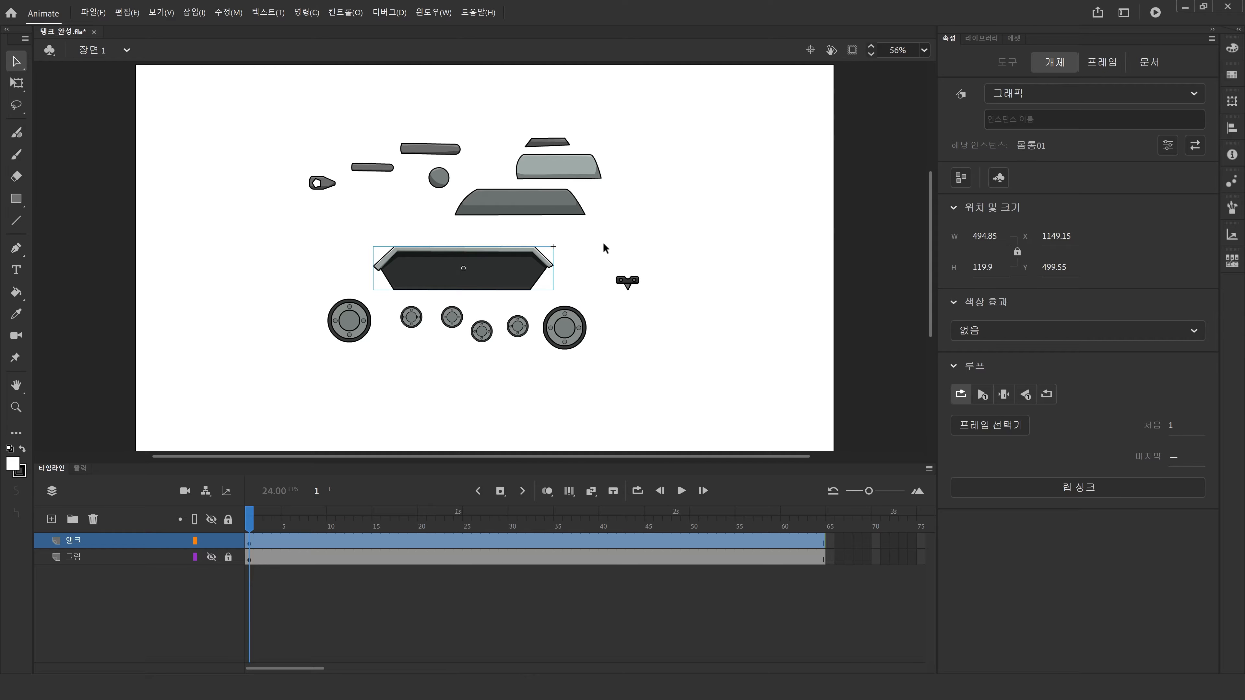
Step: Undo all the moves of the tank's separated parts
{"action": "key", "text": "ctrl+z"}
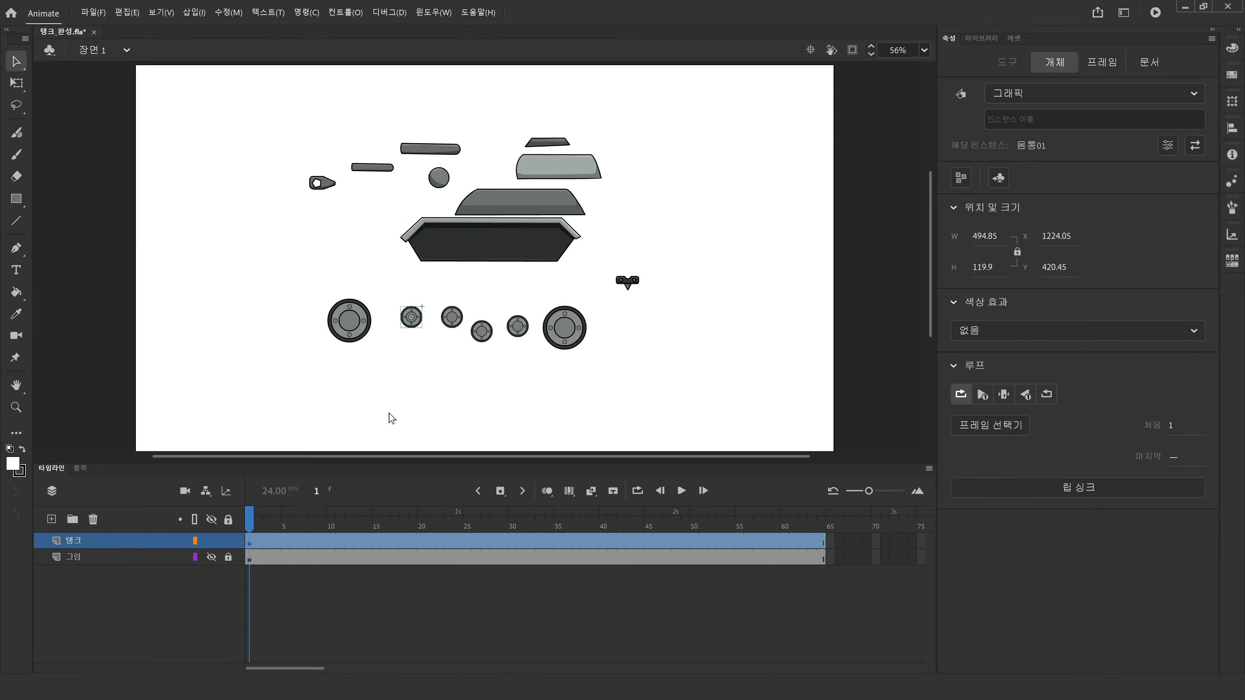
{"action": "key", "text": "ctrl+z"}
{"action": "key", "text": "ctrl+z"}
{"action": "key", "text": "ctrl+z"}
{"action": "key", "text": "ctrl+z"}
{"action": "key", "text": "ctrl+z"}
{"action": "key", "text": "ctrl+z"}
{"action": "key", "text": "ctrl+z"}
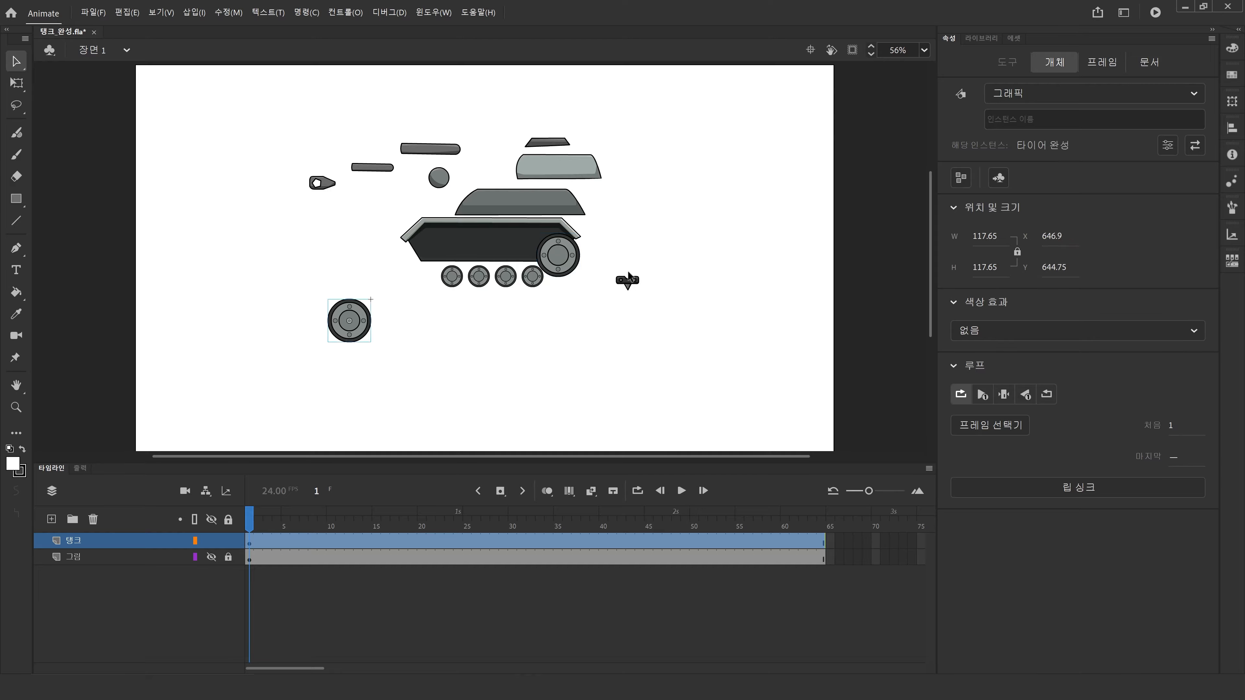
{"action": "key", "text": "ctrl+z"}
{"action": "key", "text": "ctrl+z"}
{"action": "key", "text": "ctrl+z"}
{"action": "key", "text": "ctrl+z"}
{"action": "key", "text": "ctrl+z"}
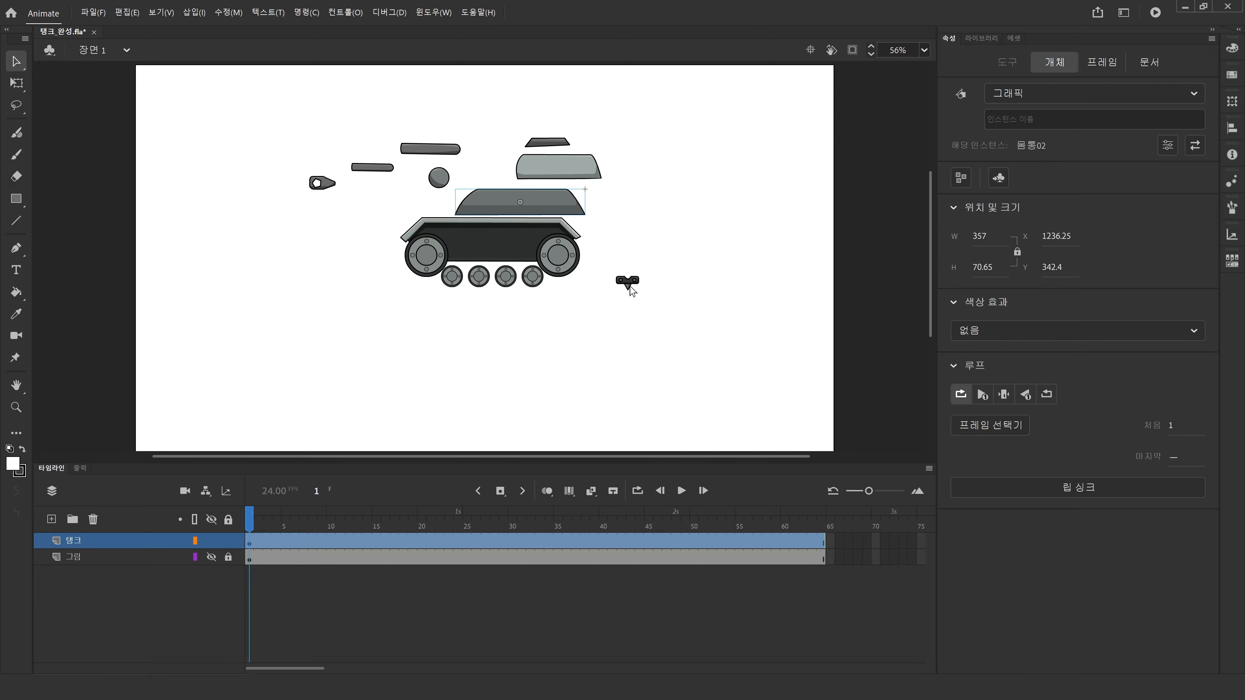
{"action": "key", "text": "ctrl+z"}
{"action": "key", "text": "ctrl+z"}
{"action": "key", "text": "ctrl+z"}
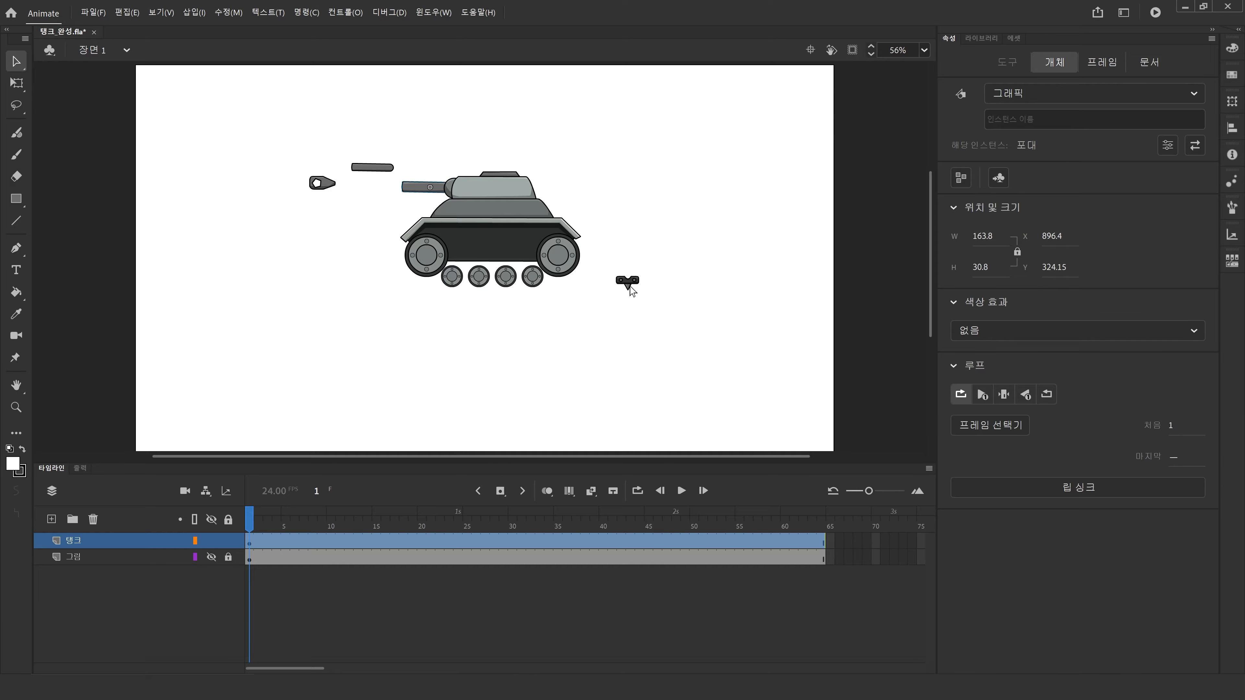
Step: Place copies of the 체인완성 track link in a row along the upper part of the tank's body
{"action": "left_click", "coordinate": [632, 291]}
{"action": "left_click", "coordinate": [629, 283]}
{"action": "left_click_drag", "start_coordinate": [636, 281], "coordinate": [436, 235]}
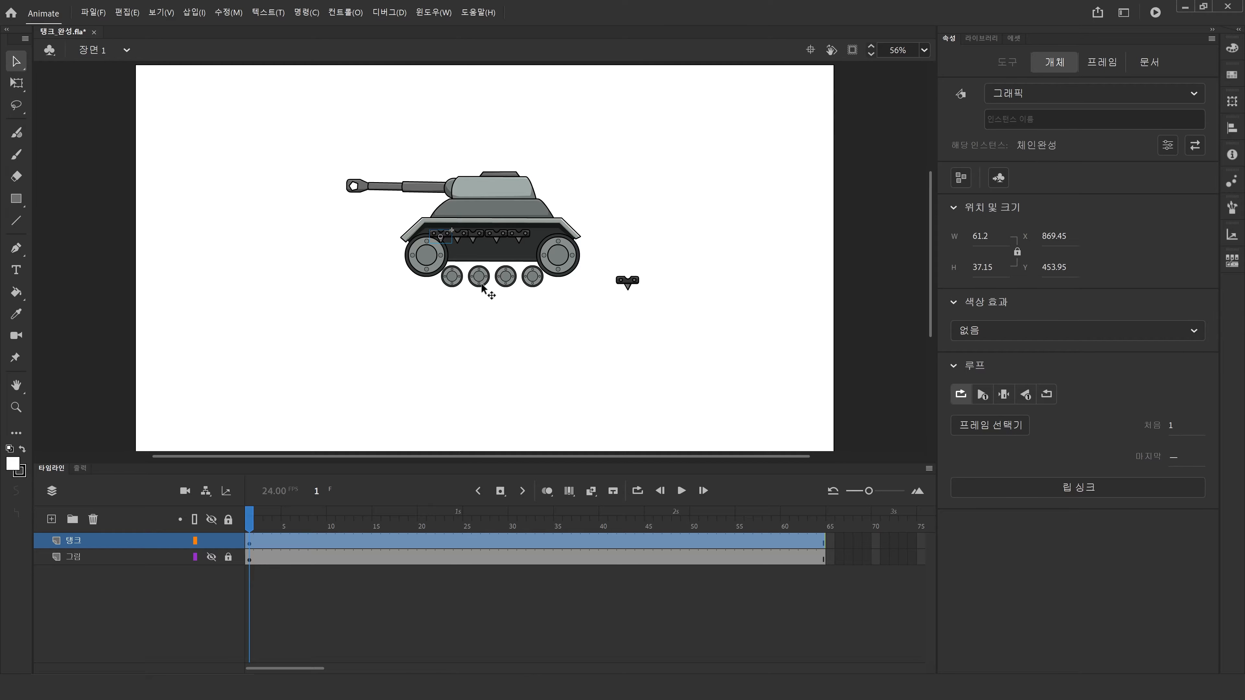
Step: Try to move all the tank's parts together toward the front with Free Transform, to about X 345, Y 307
{"action": "left_click", "coordinate": [425, 260]}
{"action": "left_click", "coordinate": [16, 83]}
{"action": "left_click_drag", "start_coordinate": [448, 228], "coordinate": [338, 283]}
{"action": "left_click", "coordinate": [504, 331]}
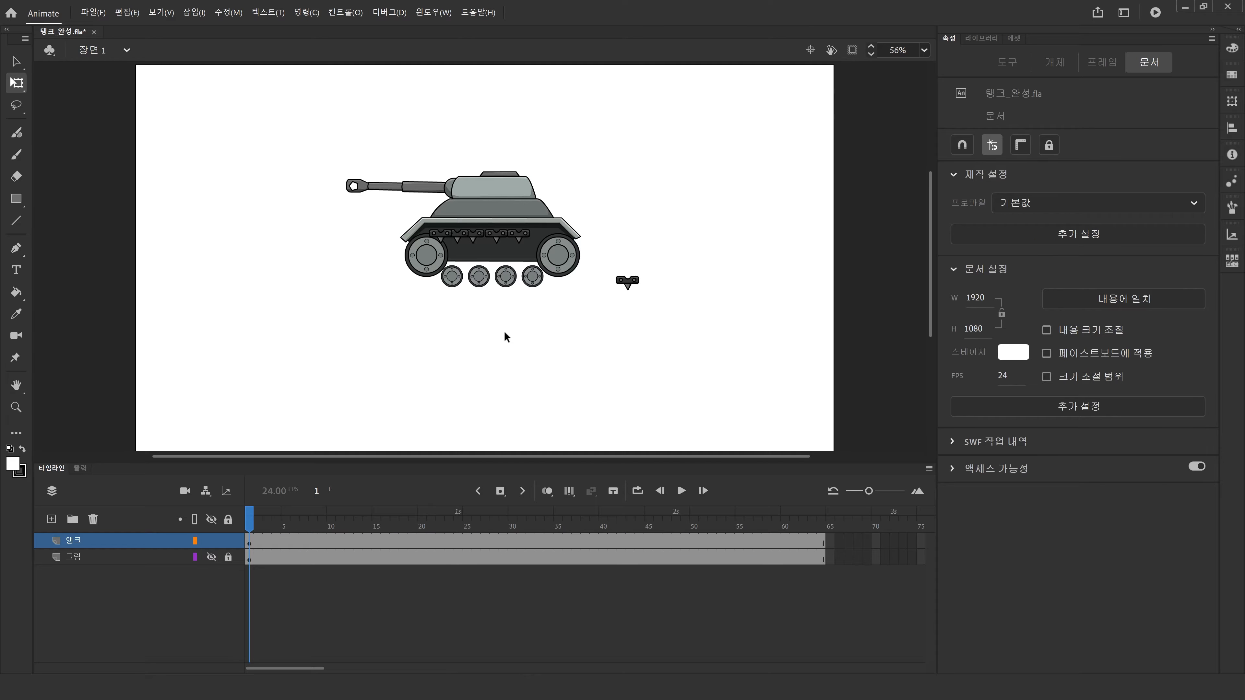
{"action": "left_click_drag", "start_coordinate": [249, 109], "coordinate": [711, 428]}
{"action": "left_click_drag", "start_coordinate": [542, 235], "coordinate": [456, 240]}
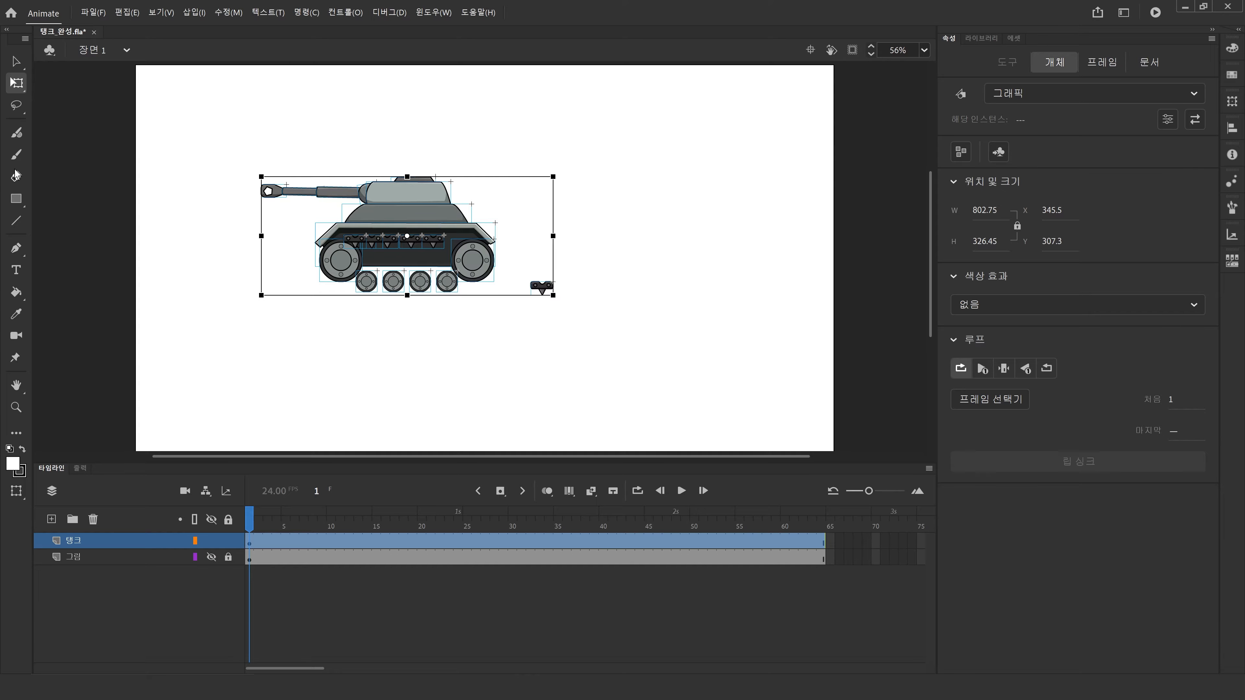
{"action": "left_click", "coordinate": [39, 176]}
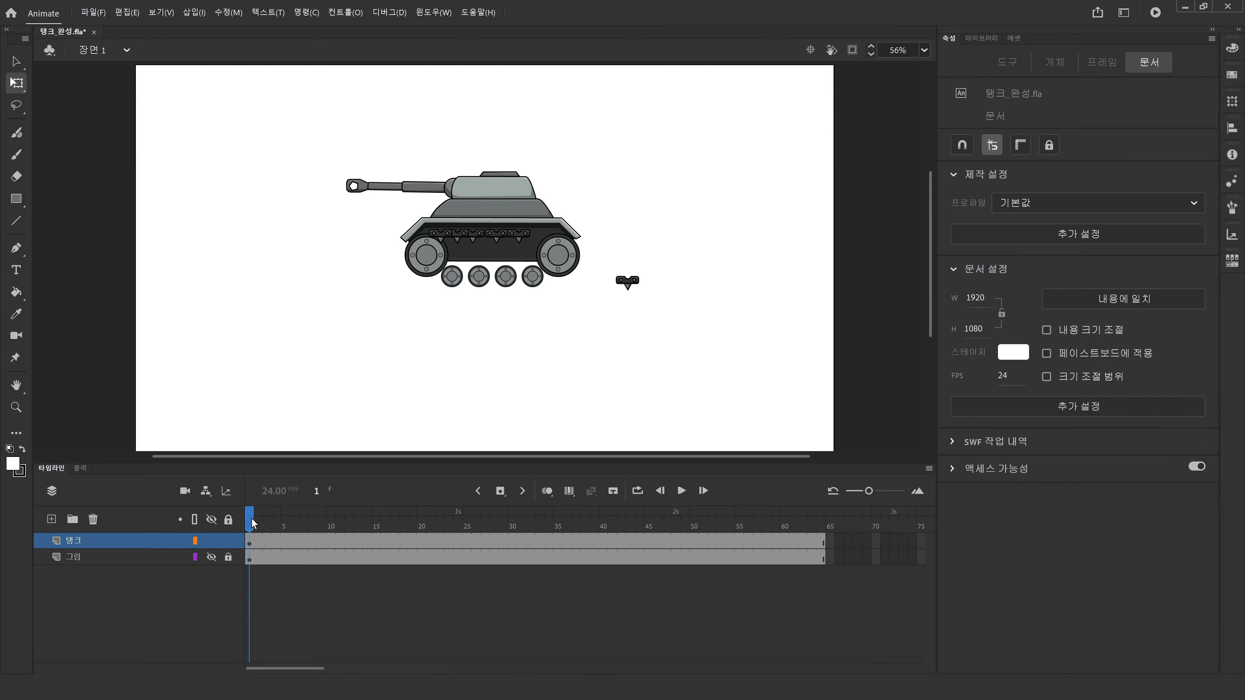
Step: Compare the tank with its pencil sketch by toggling the 그림 and 탱크 layers, ending with 그림 hidden
{"action": "left_click", "coordinate": [211, 557]}
{"action": "left_click", "coordinate": [212, 541]}
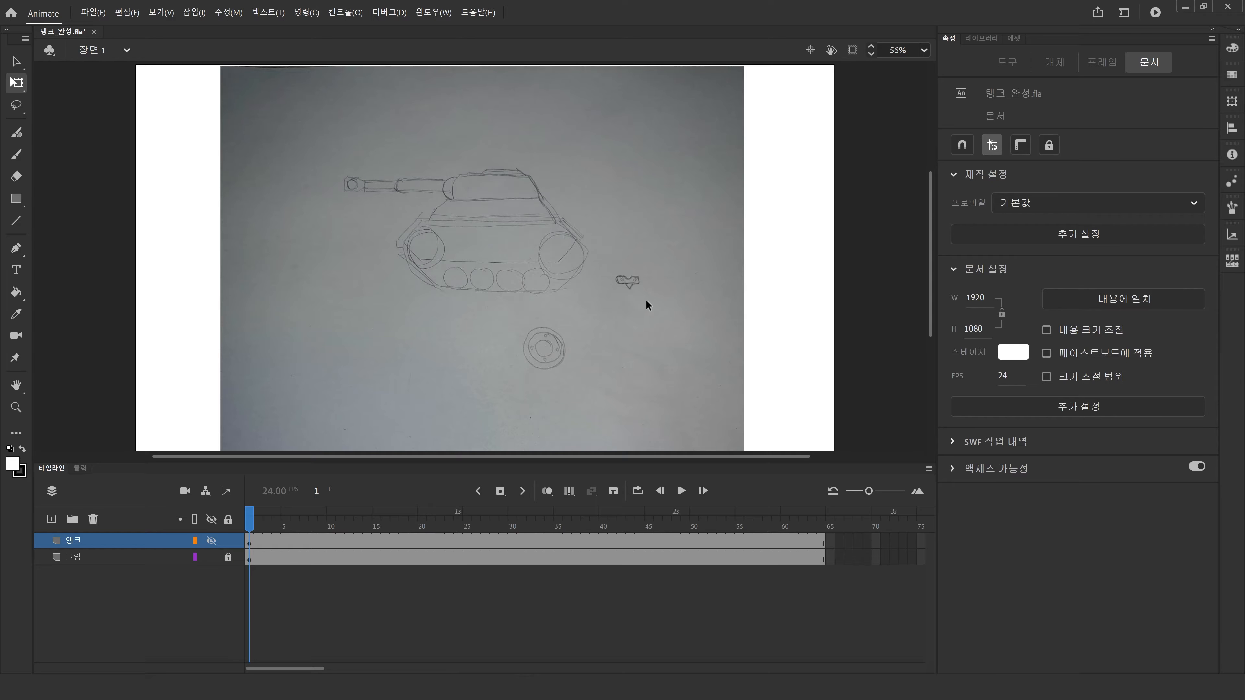
{"action": "left_click", "coordinate": [213, 541]}
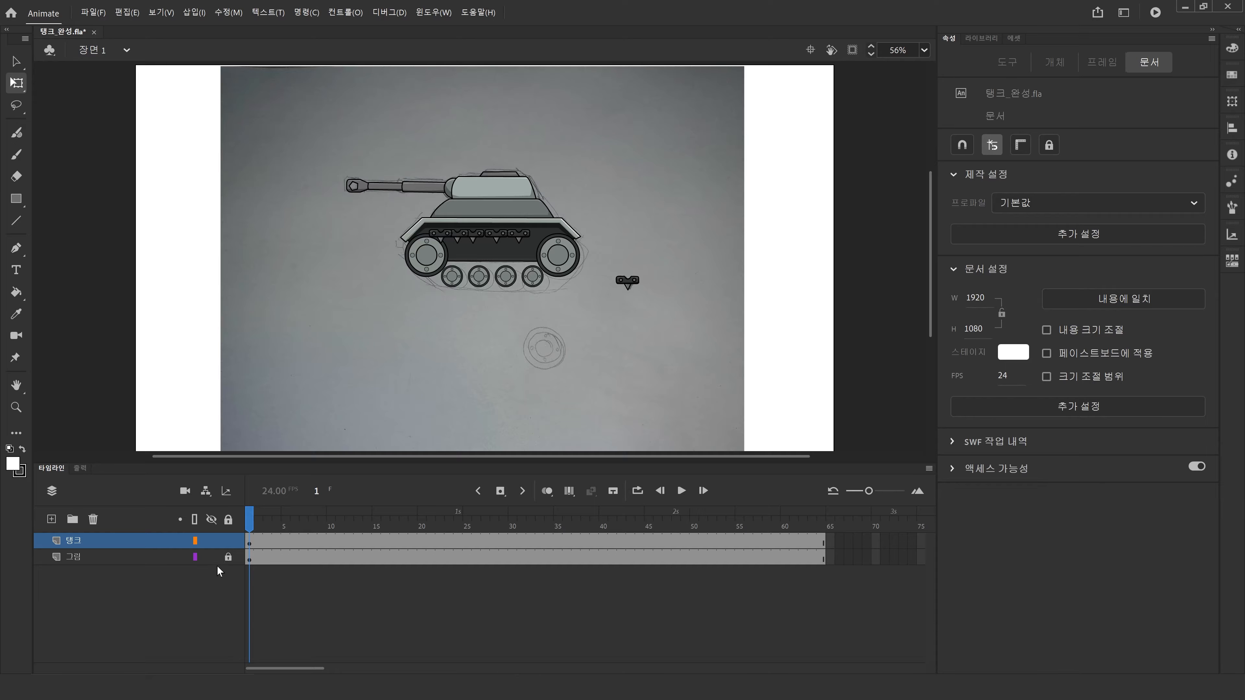
{"action": "left_click", "coordinate": [211, 557]}
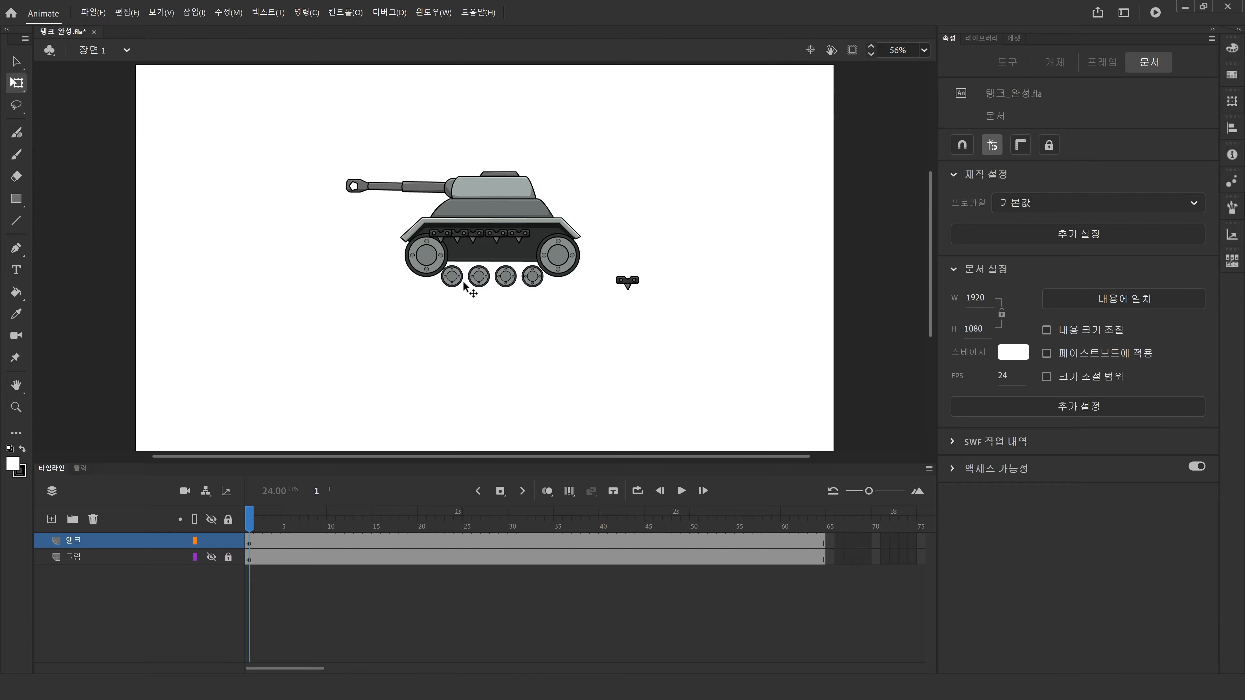
Step: Delete the track link copies from the tank's body
{"action": "left_click", "coordinate": [446, 234]}
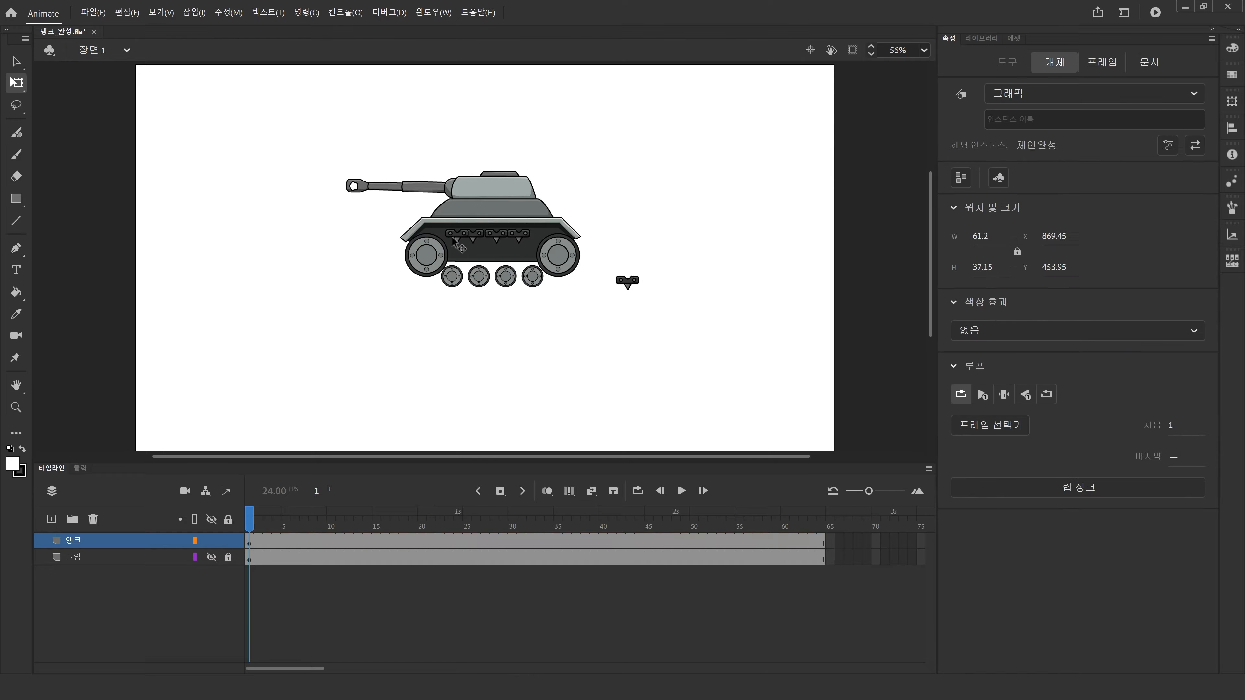
{"action": "key", "text": "Delete"}
Step: Try moving the track link to just below the rear wheel, then undo the move
{"action": "left_click", "coordinate": [15, 408]}
{"action": "left_click_drag", "start_coordinate": [235, 136], "coordinate": [763, 350]}
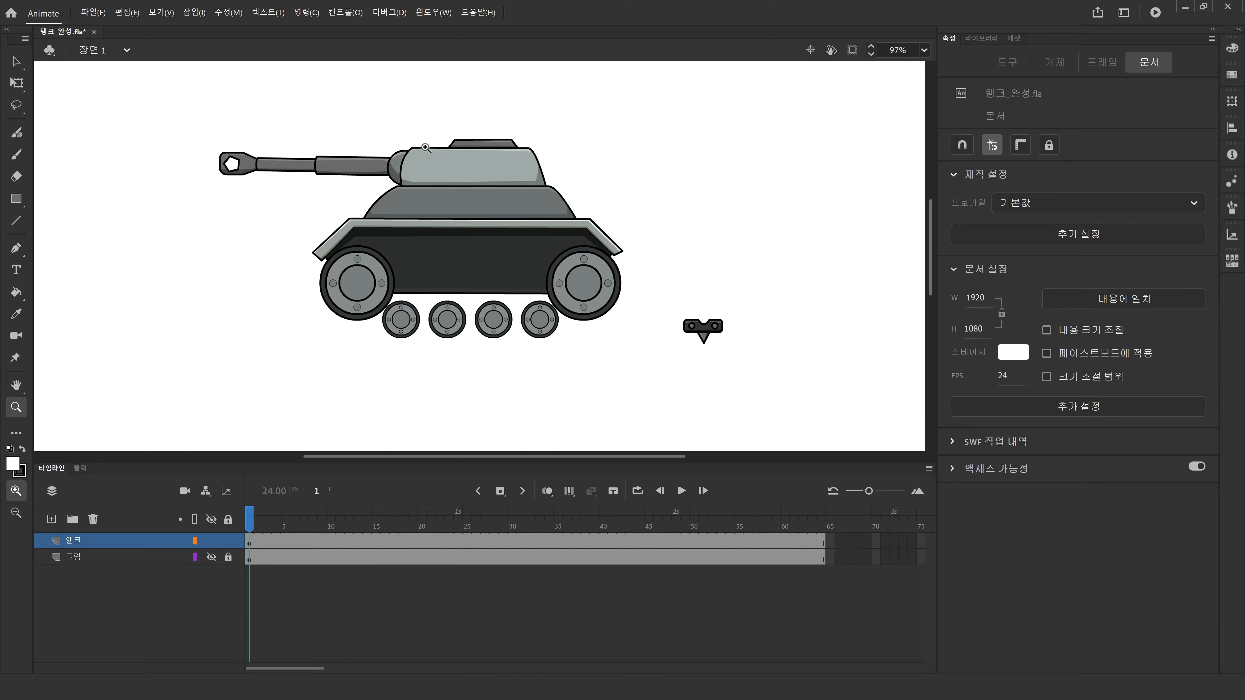
{"action": "left_click", "coordinate": [17, 63]}
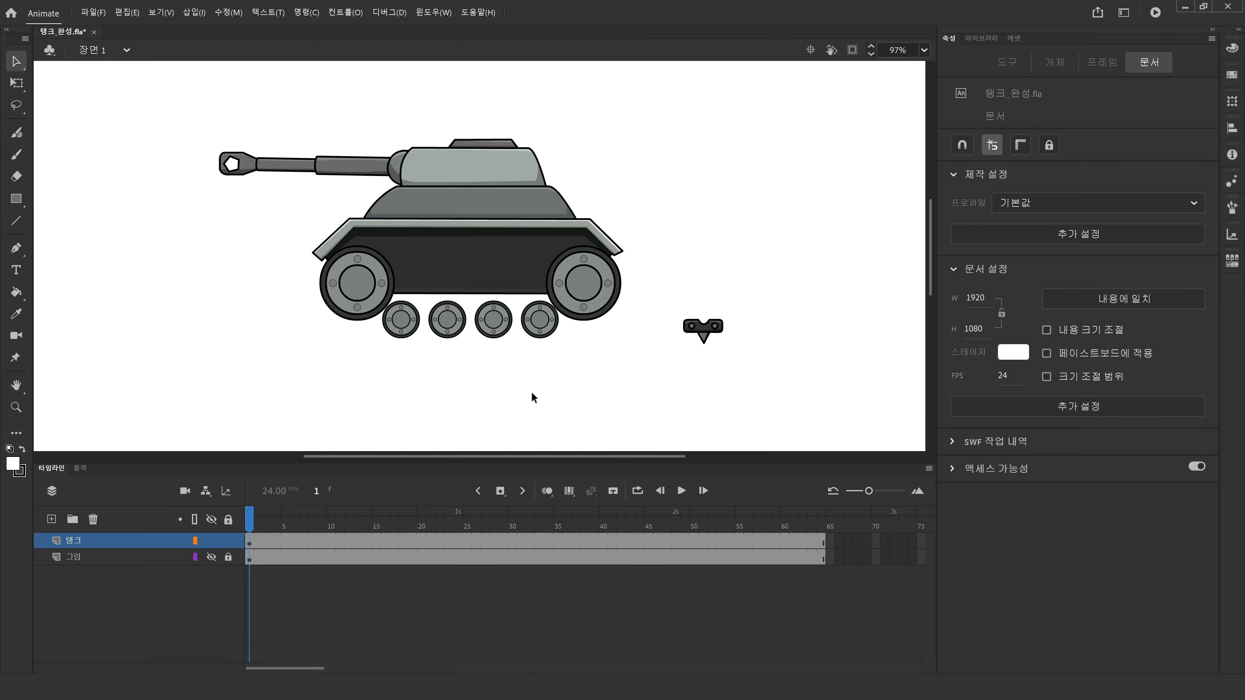
{"action": "left_click_drag", "start_coordinate": [710, 327], "coordinate": [613, 370]}
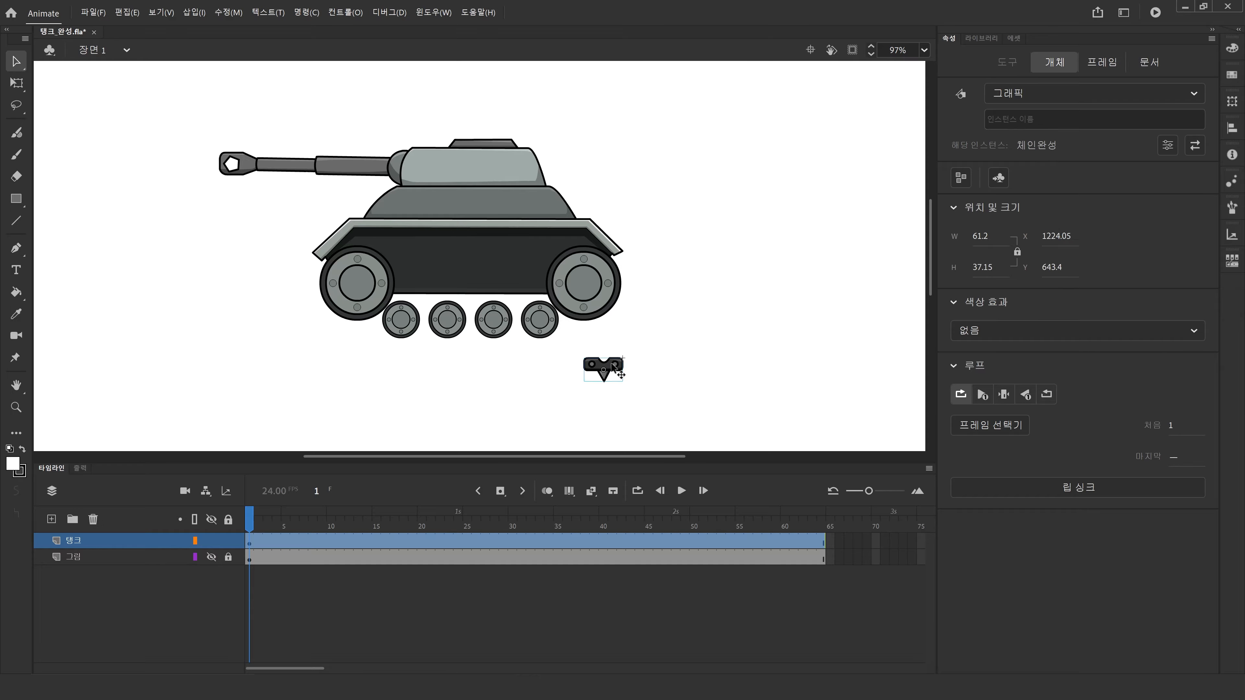
{"action": "key", "text": "ctrl+z"}
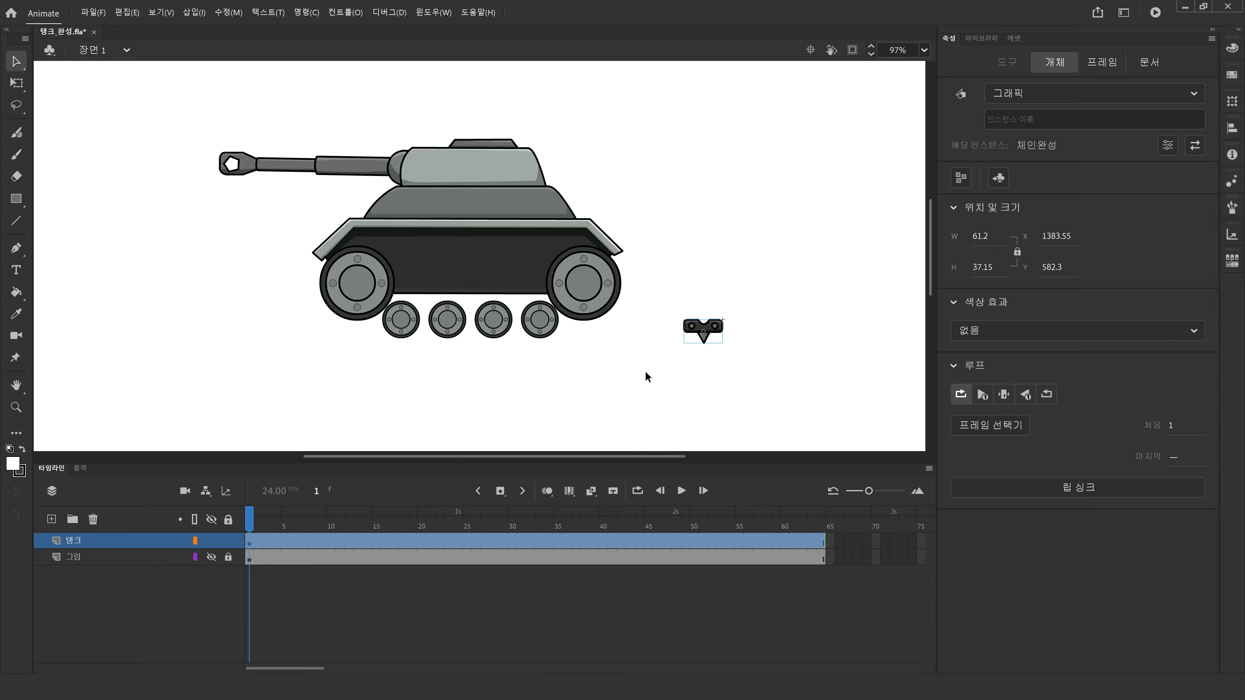
Step: Fit the whole stage in view and save the document
{"action": "double_click", "coordinate": [17, 385]}
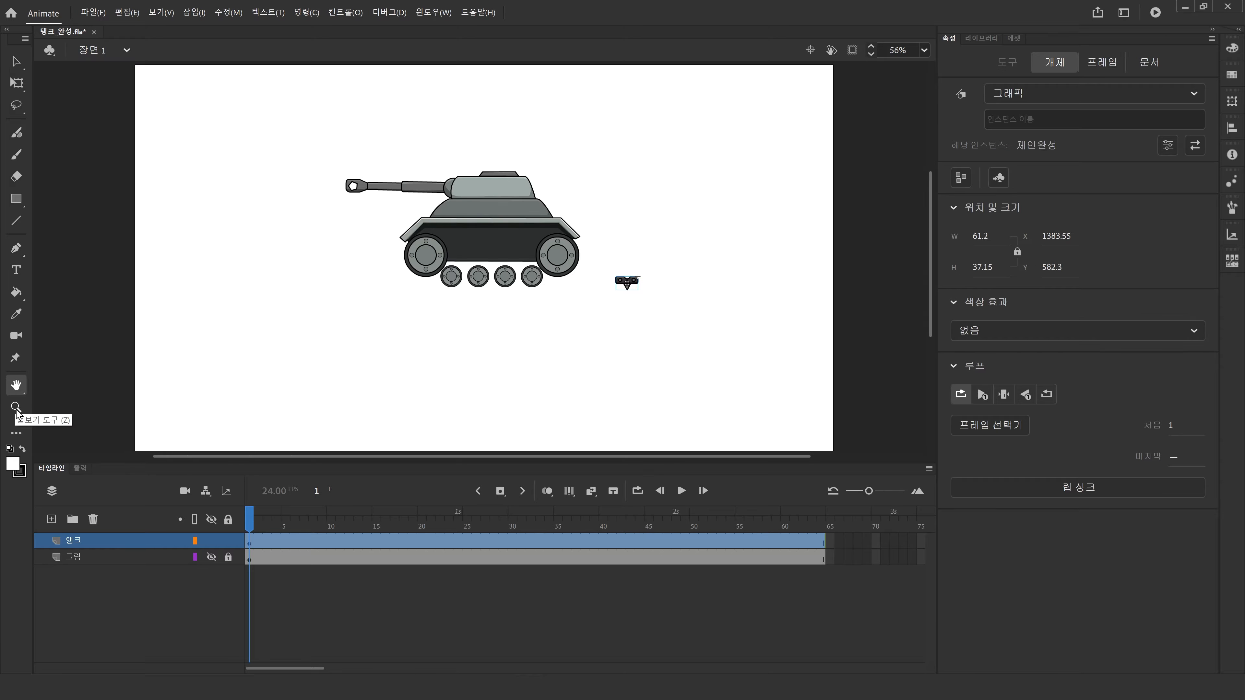
{"action": "left_click", "coordinate": [17, 408]}
{"action": "left_click", "coordinate": [15, 62]}
{"action": "key", "text": "ctrl+s"}
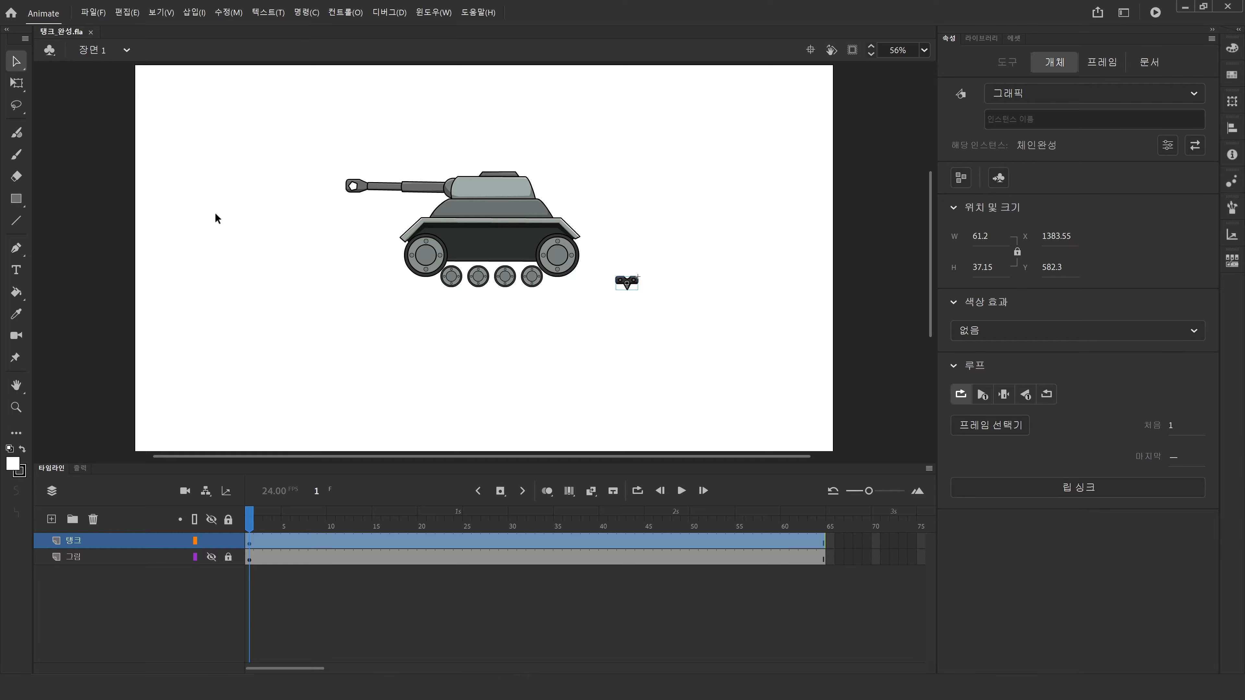
Step: Move the track link below and behind the rear wheel to about X 1335, Y 635, and join a copy at about X 1294
{"action": "left_click", "coordinate": [16, 408]}
{"action": "left_click_drag", "start_coordinate": [284, 129], "coordinate": [685, 338]}
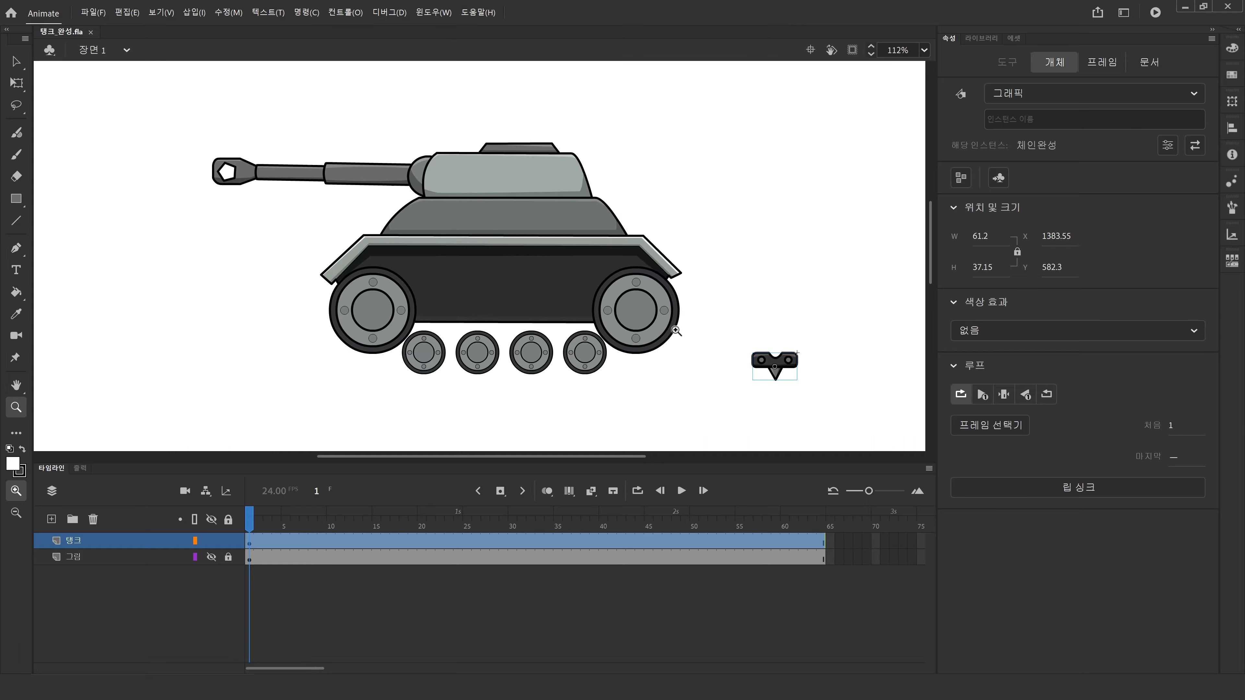
{"action": "left_click", "coordinate": [18, 62]}
{"action": "left_click_drag", "start_coordinate": [776, 358], "coordinate": [715, 393]}
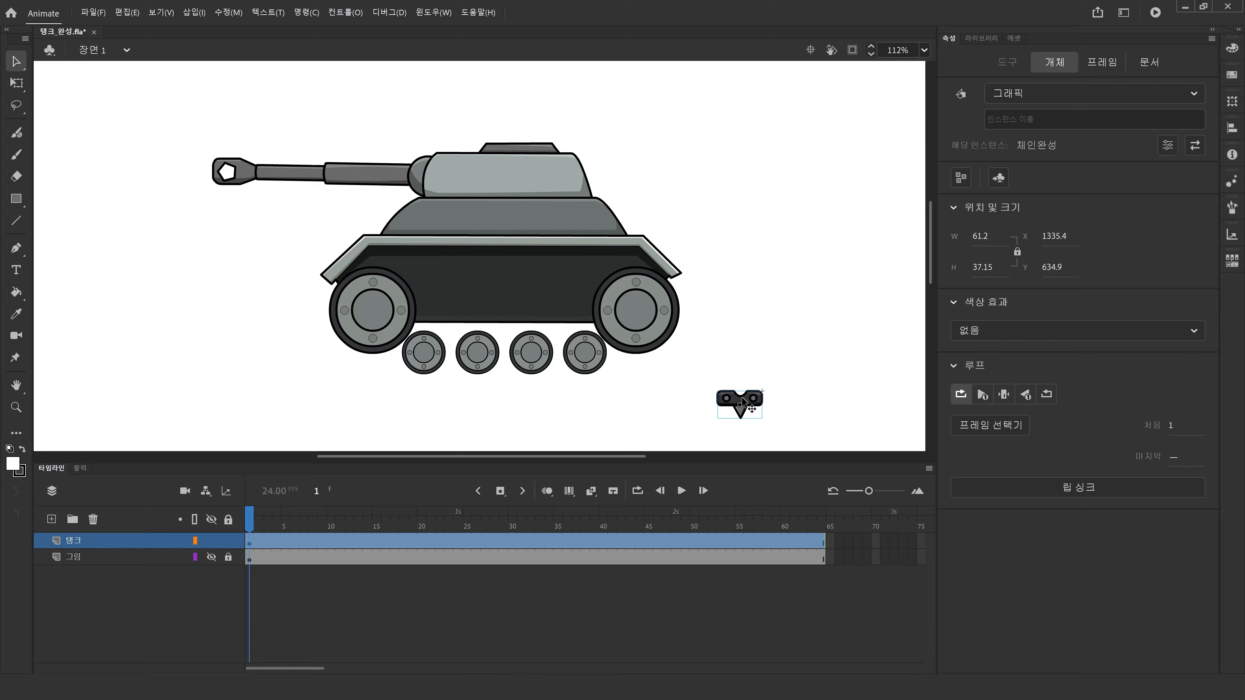
{"action": "left_click_drag", "start_coordinate": [738, 400], "coordinate": [711, 415]}
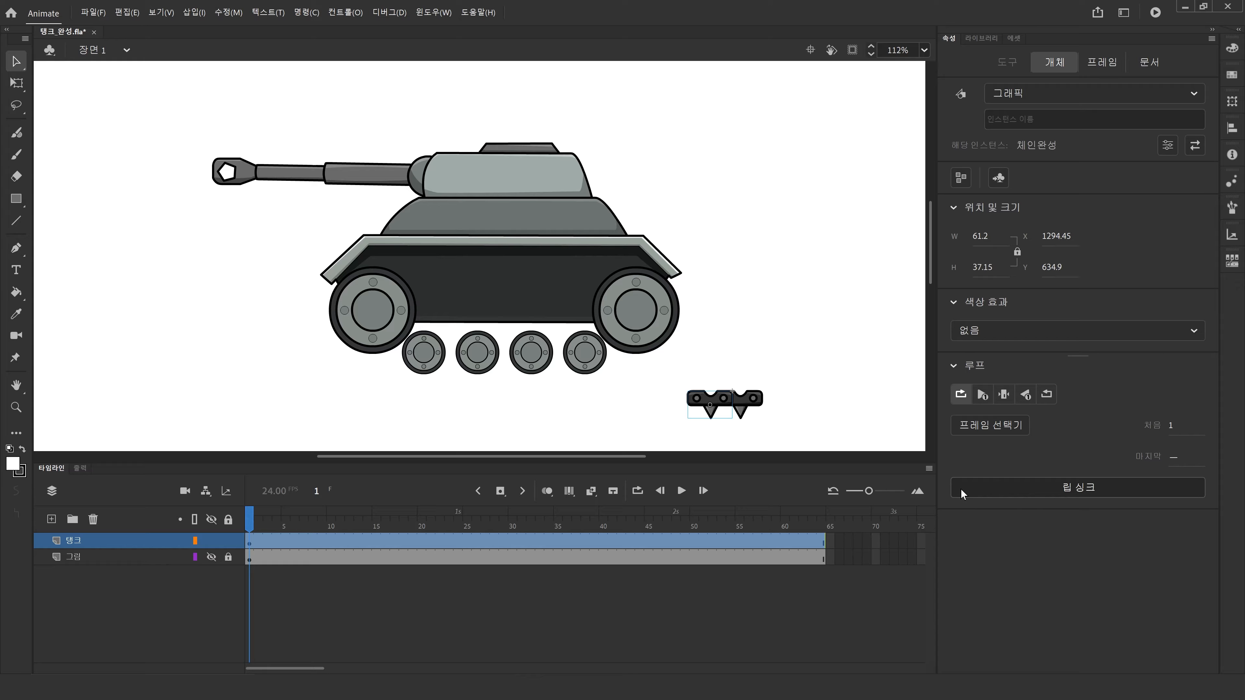
Step: Save the document with the two joined track links and clear the selection
{"action": "key", "text": "ctrl+s"}
{"action": "left_click", "coordinate": [125, 240]}
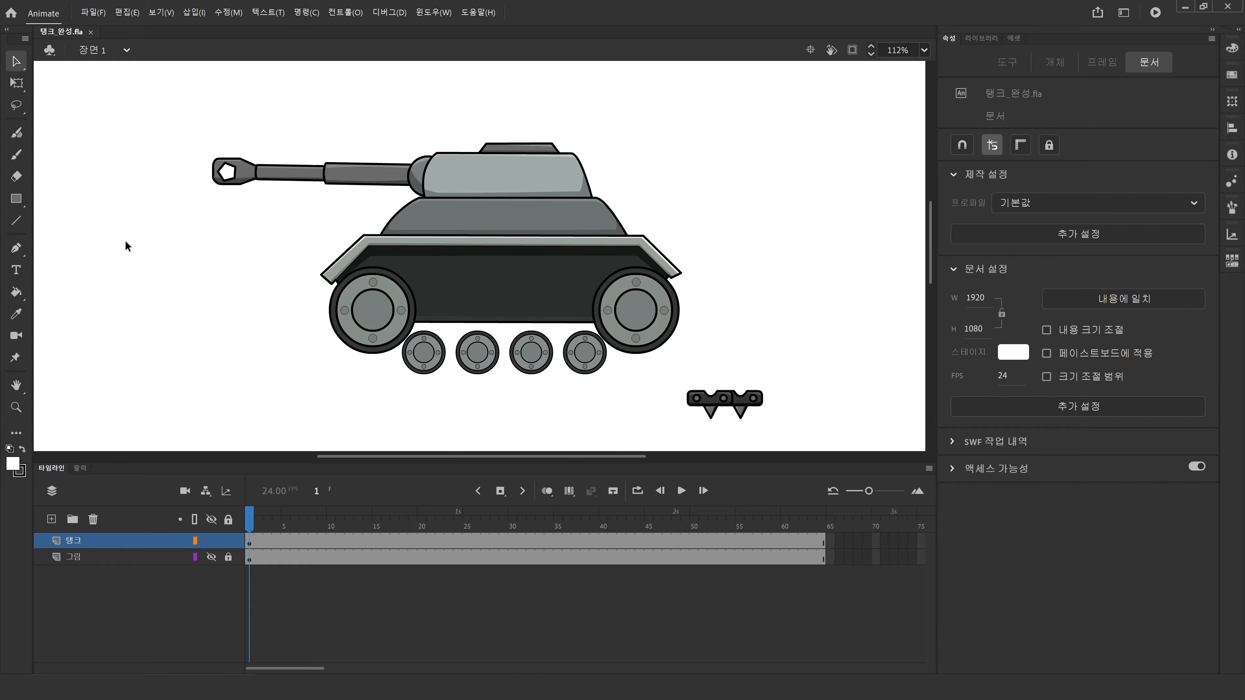
Step: Select both joined track links and cut them from the 탱크 layer
{"action": "left_click_drag", "start_coordinate": [779, 422], "coordinate": [689, 381]}
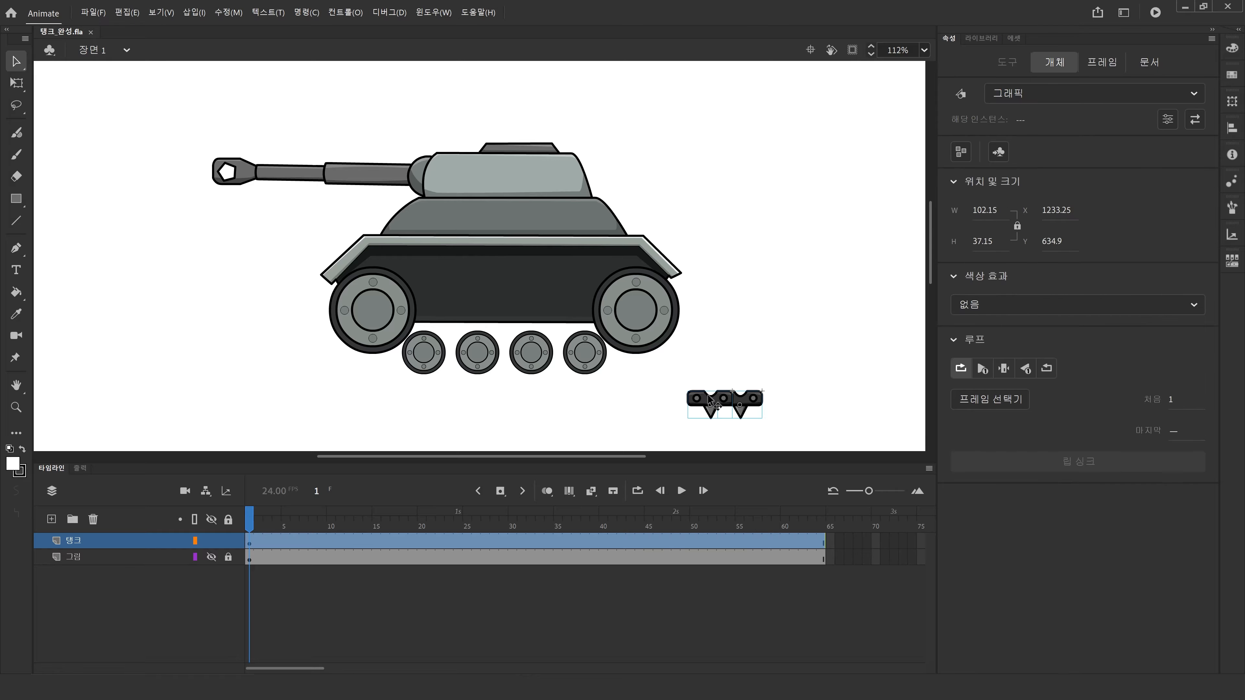
{"action": "left_click_drag", "start_coordinate": [779, 434], "coordinate": [656, 364]}
{"action": "right_click", "coordinate": [720, 403]}
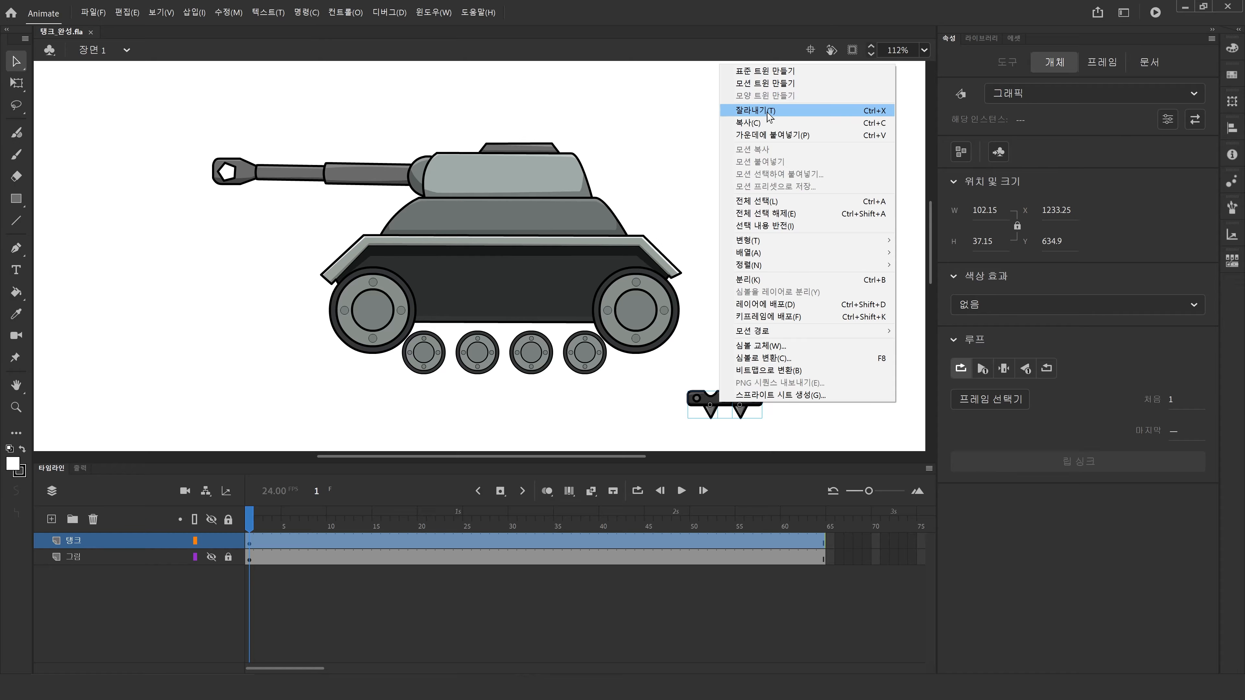
{"action": "left_click", "coordinate": [750, 110]}
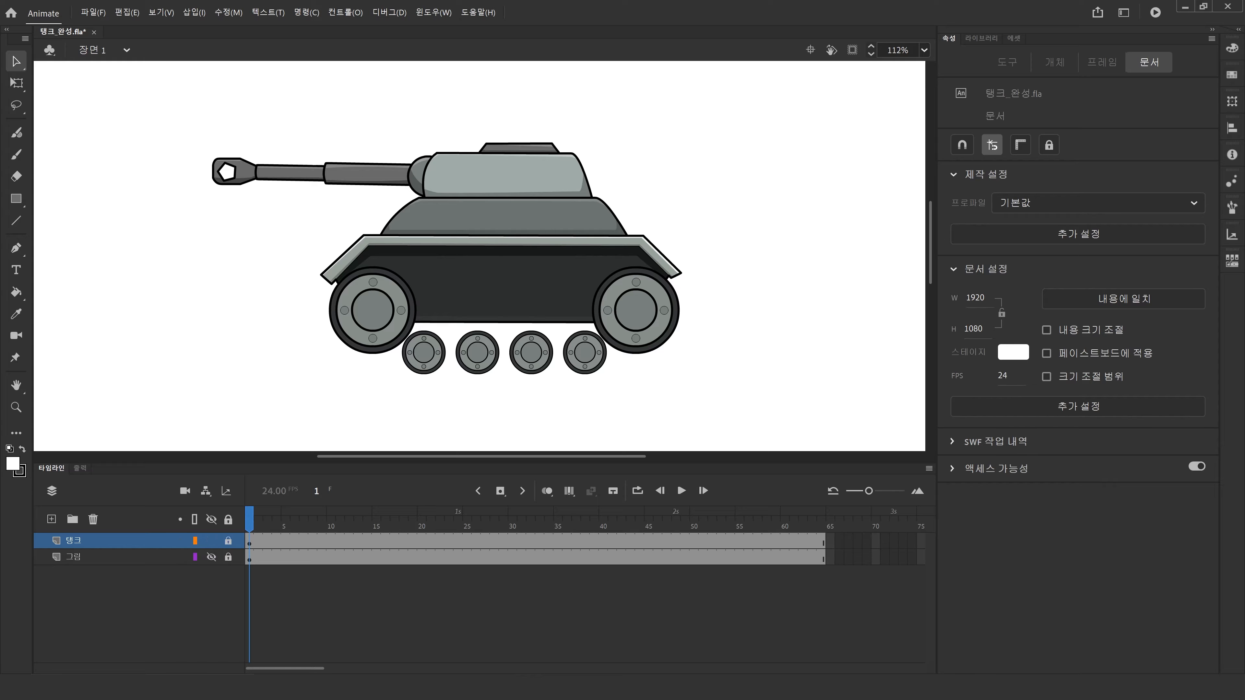
Step: Add a new layer above the 탱크 layer and name it 체인
{"action": "left_click", "coordinate": [51, 519]}
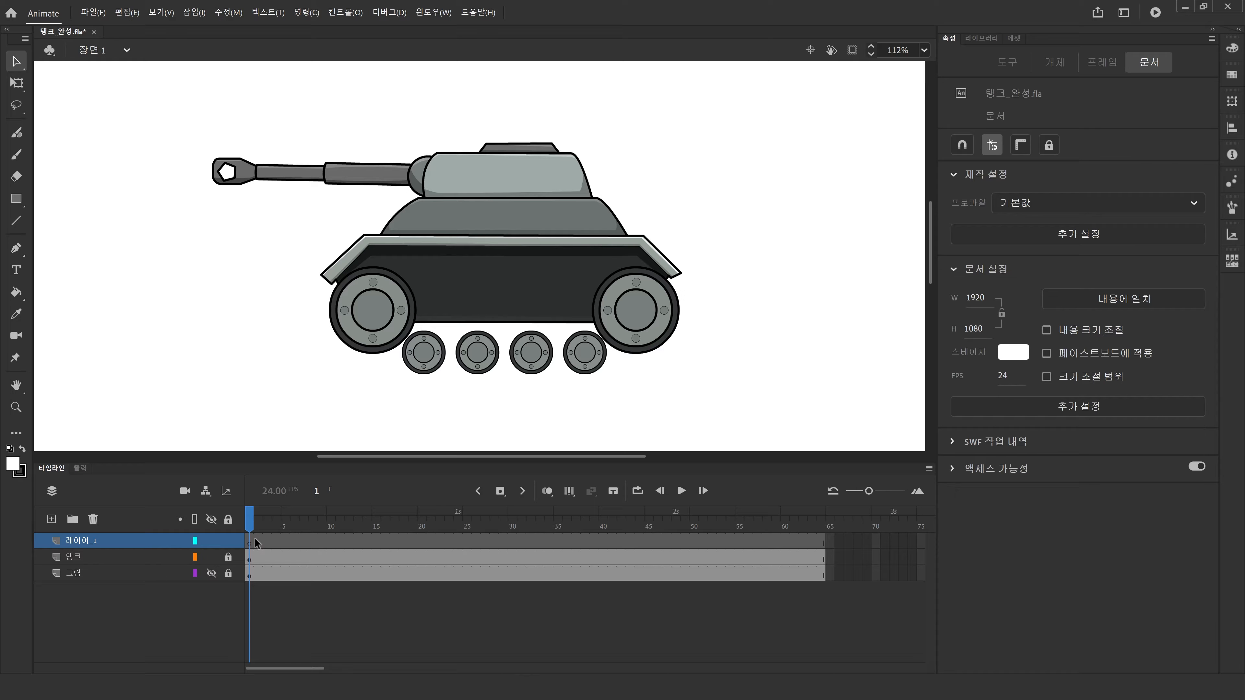
{"action": "double_click", "coordinate": [112, 540]}
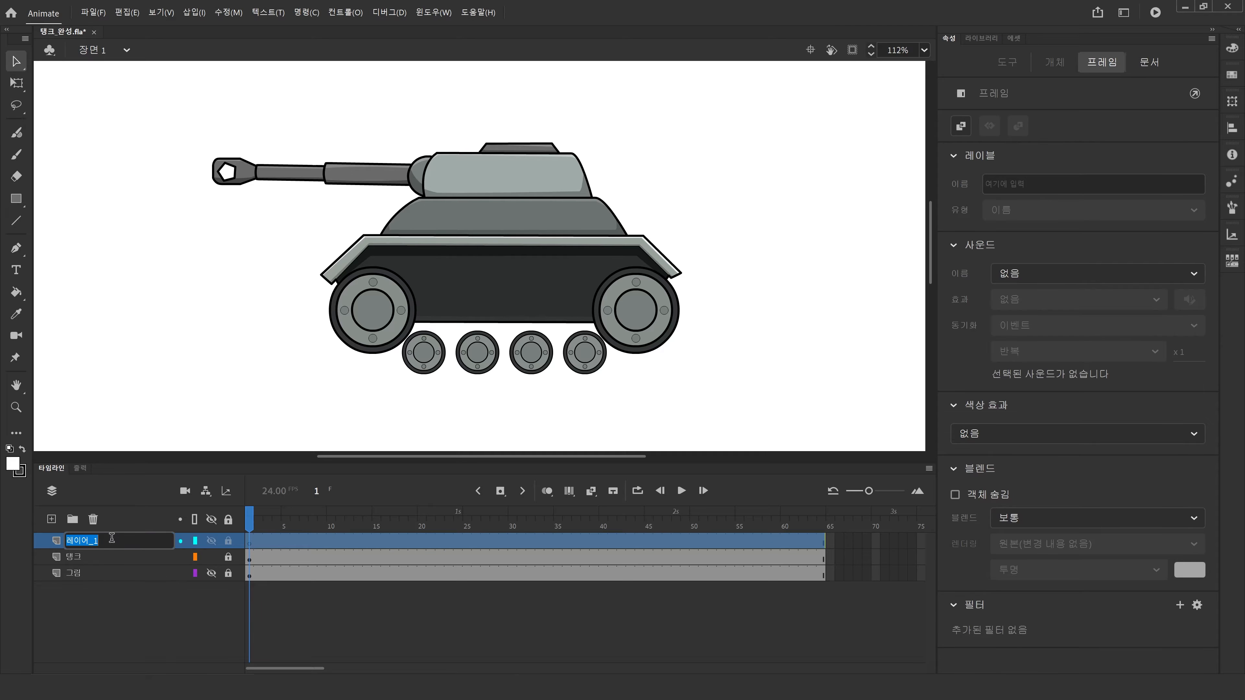
{"action": "type", "text": "ㅊ"}
{"action": "key", "text": "BackSpace"}
{"action": "key", "text": "BackSpace"}
{"action": "type", "text": "체인"}
{"action": "key", "text": "Return"}
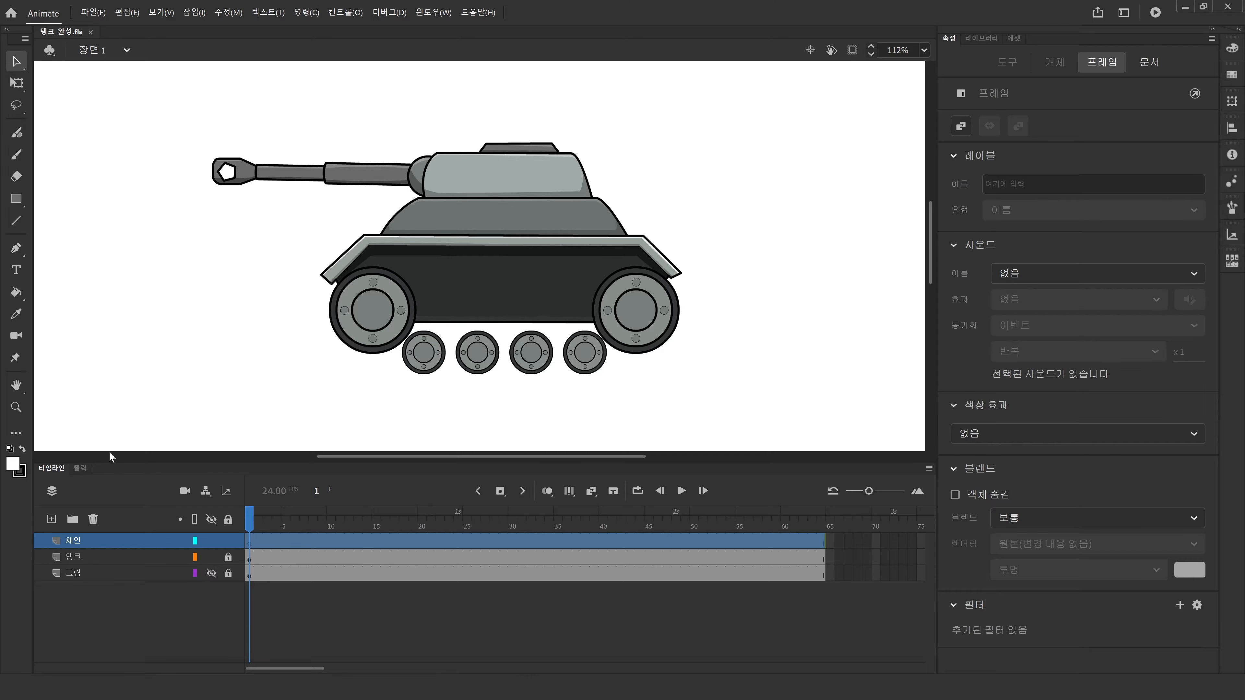
Step: Paste the two track links onto the 체인 layer and move them beside the rear wheel at X 1047.5, Y 445.9
{"action": "key", "text": "ctrl+v"}
{"action": "left_click_drag", "start_coordinate": [509, 261], "coordinate": [614, 267]}
{"action": "left_click", "coordinate": [16, 407]}
{"action": "left_click_drag", "start_coordinate": [245, 139], "coordinate": [749, 416]}
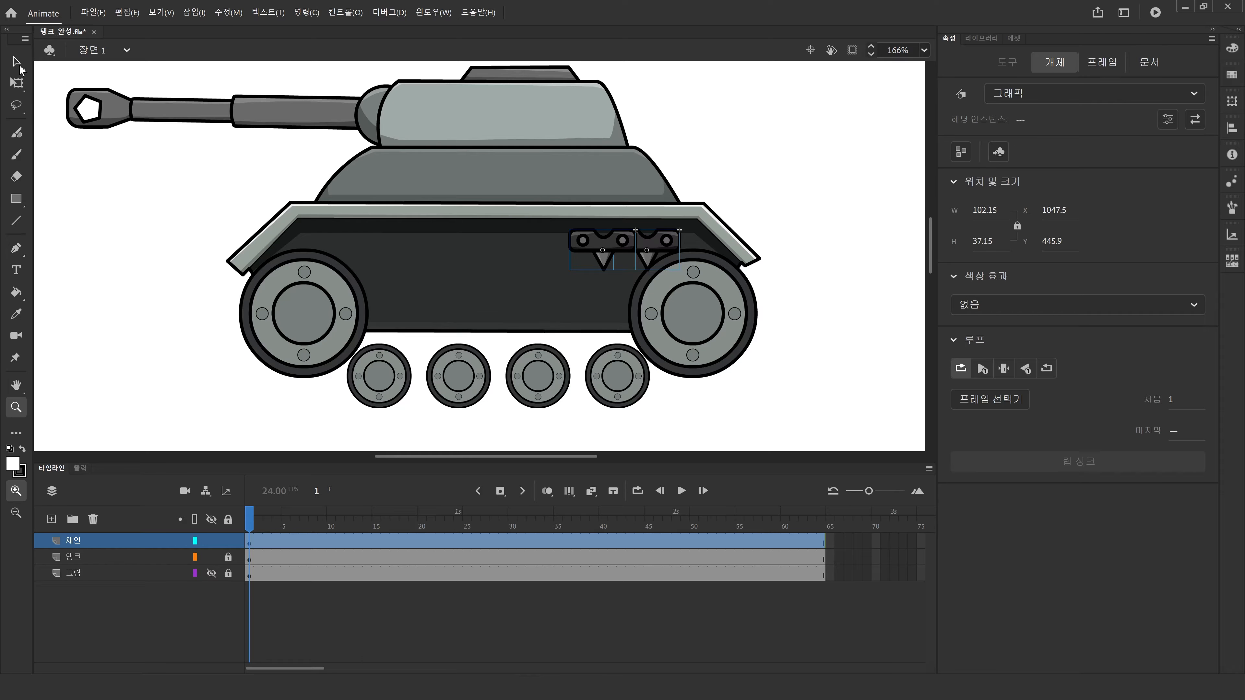
{"action": "left_click", "coordinate": [16, 61]}
{"action": "left_click", "coordinate": [536, 313]}
{"action": "left_click_drag", "start_coordinate": [598, 260], "coordinate": [723, 284]}
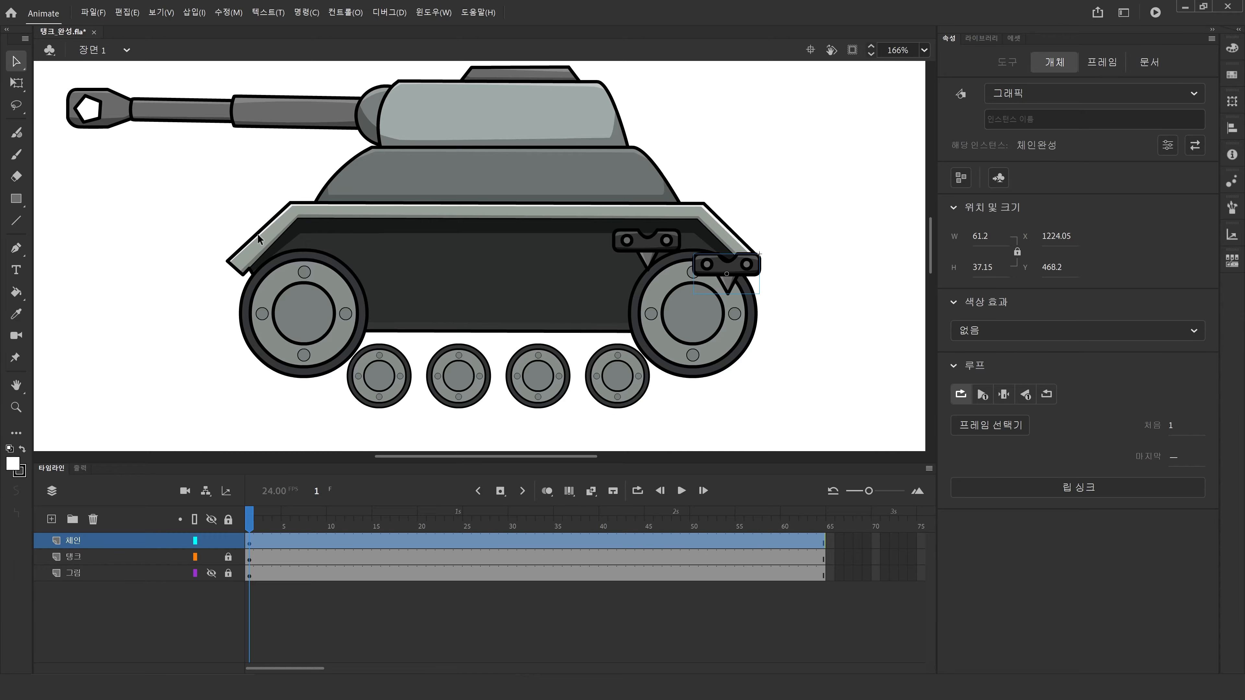
{"action": "key", "text": "ctrl+z"}
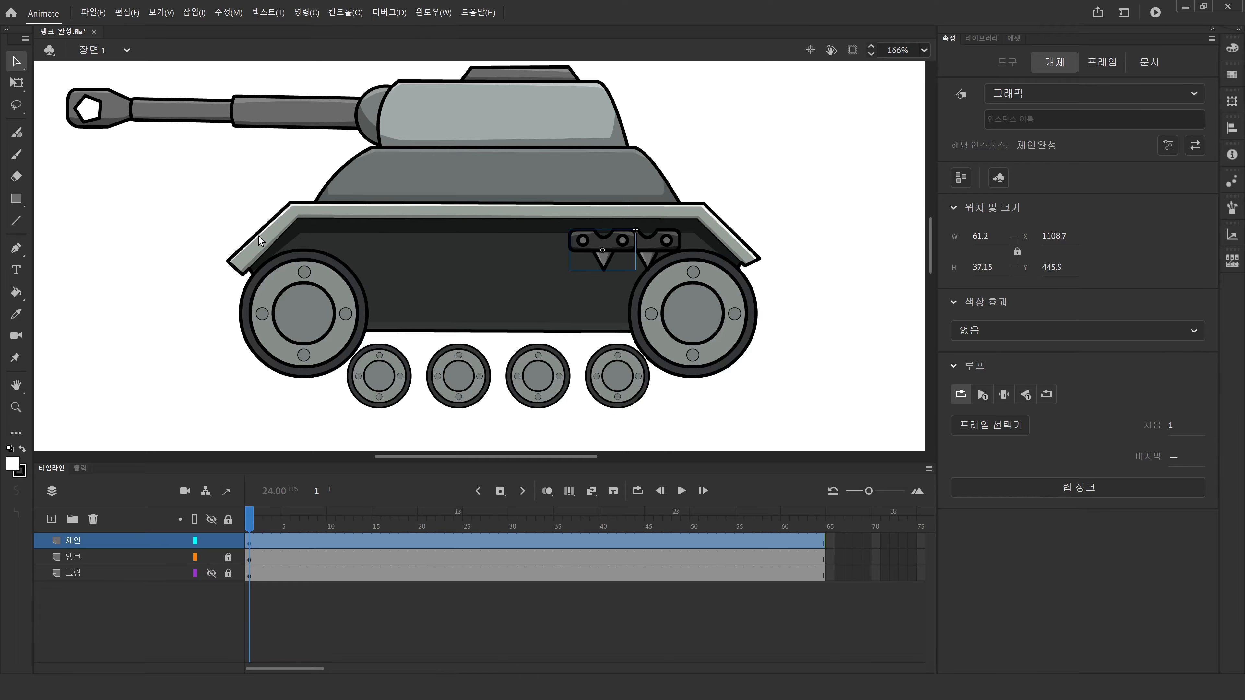
Step: Nudge both track links up and right beneath the fender to X 1065.5, Y 439.9
{"action": "left_click", "coordinate": [673, 252], "text": "shift"}
{"action": "key", "text": "Up"}
{"action": "key", "text": "Up"}
{"action": "key", "text": "Up"}
{"action": "key", "text": "Up"}
{"action": "key", "text": "Up"}
{"action": "key", "text": "Up"}
{"action": "key", "text": "Right"}
{"action": "key", "text": "Right"}
{"action": "key", "text": "Right"}
{"action": "key", "text": "Right"}
{"action": "key", "text": "Right"}
{"action": "key", "text": "Right"}
{"action": "key", "text": "Right"}
{"action": "key", "text": "Right"}
{"action": "key", "text": "Right"}
{"action": "key", "text": "Right"}
{"action": "key", "text": "Right"}
{"action": "key", "text": "Right"}
{"action": "key", "text": "Right"}
{"action": "key", "text": "Right"}
{"action": "key", "text": "Right"}
{"action": "key", "text": "Right"}
{"action": "key", "text": "Right"}
{"action": "key", "text": "Right"}
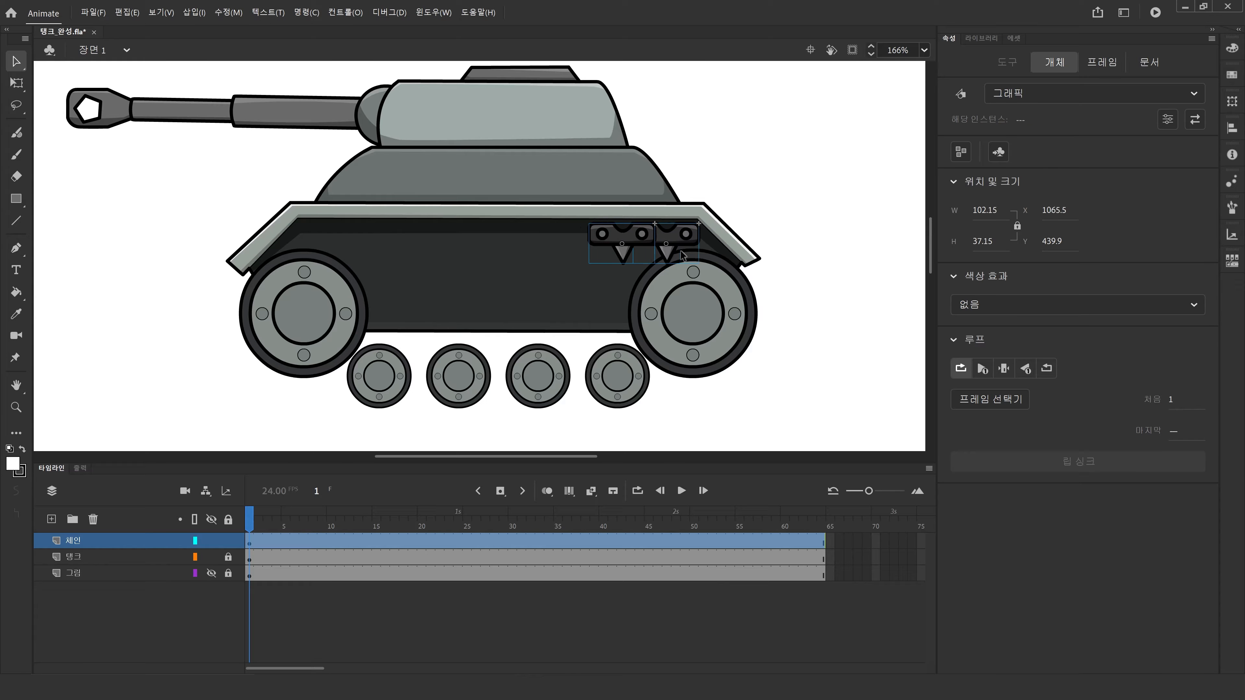
{"action": "left_click", "coordinate": [782, 304]}
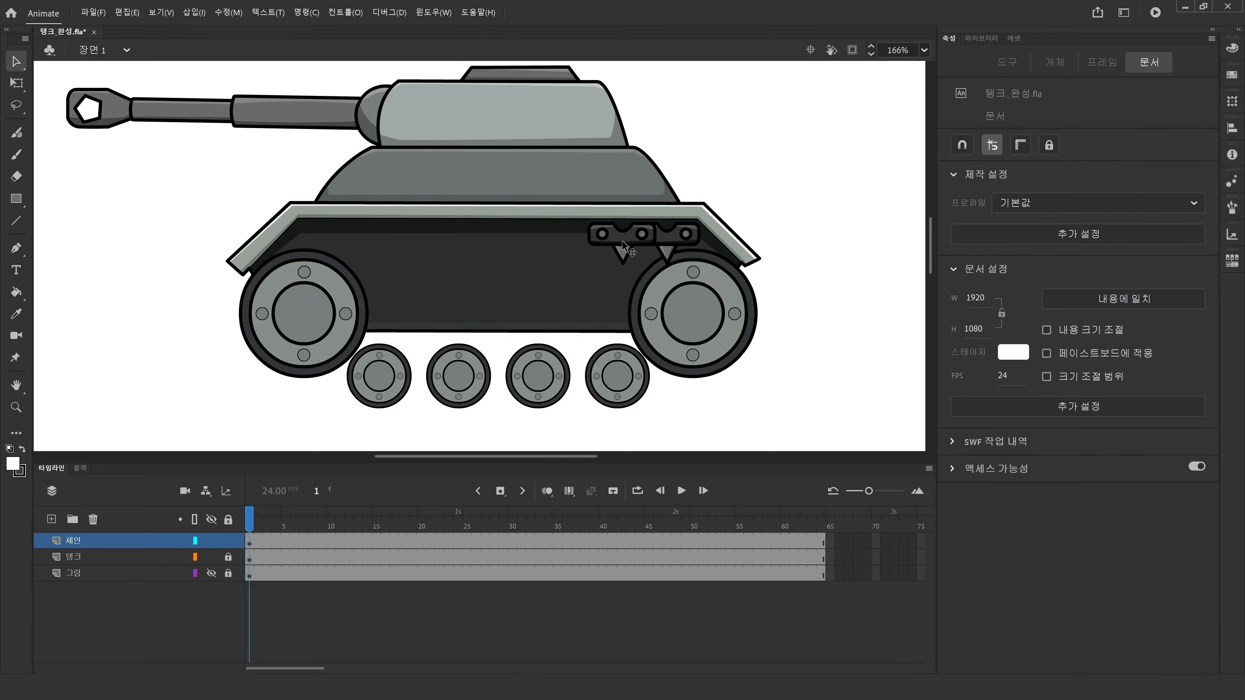
Step: Apply a brightness color effect of -50% to the right-hand track link
{"action": "left_click", "coordinate": [626, 244]}
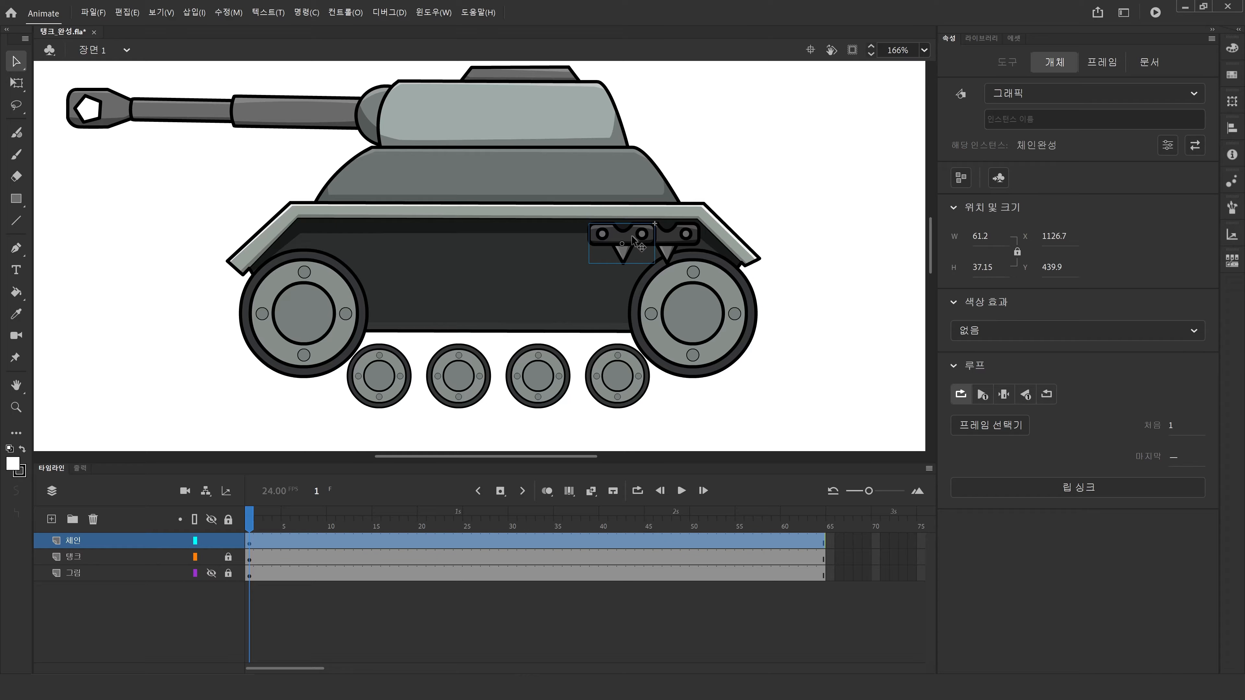
{"action": "left_click", "coordinate": [680, 238]}
{"action": "left_click", "coordinate": [1025, 331]}
{"action": "left_click", "coordinate": [1004, 372]}
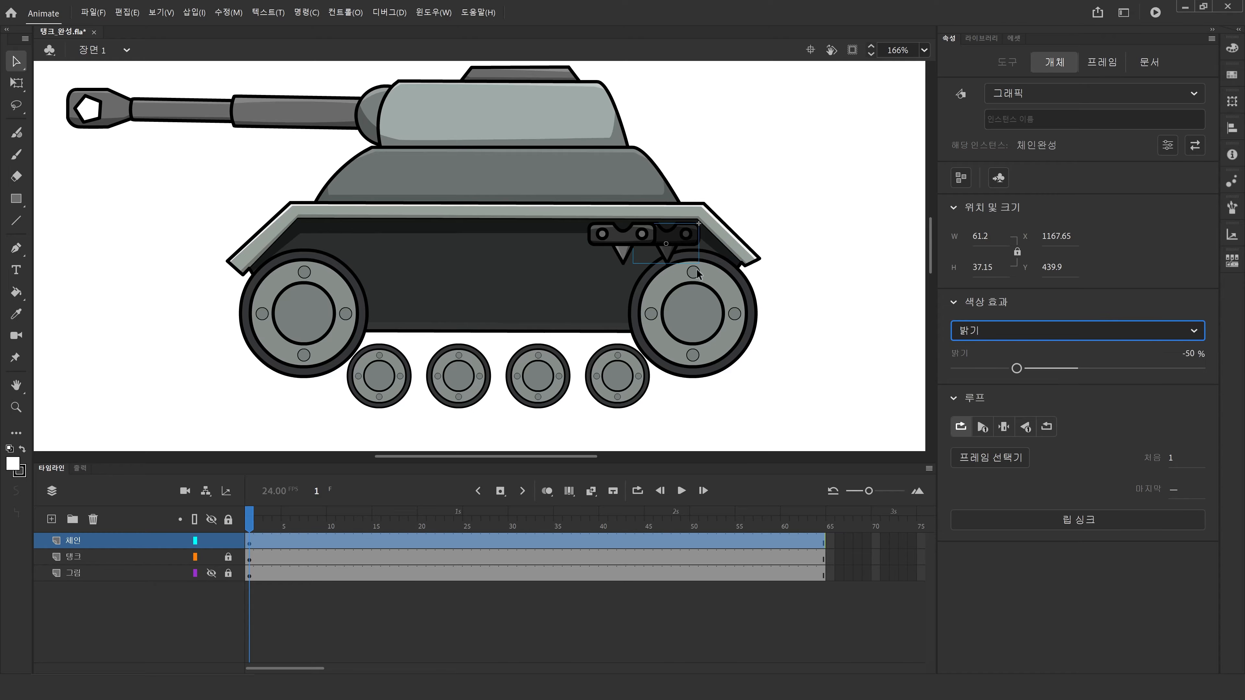
{"action": "mouse_move", "coordinate": [1017, 369]}
{"action": "left_mouse_down"}
{"action": "mouse_move", "coordinate": [1066, 374]}
{"action": "mouse_move", "coordinate": [1021, 373]}
{"action": "left_mouse_up"}
{"action": "left_click", "coordinate": [1184, 353]}
{"action": "type", "text": "-50"}
{"action": "key", "text": "Return"}
{"action": "left_click", "coordinate": [847, 321]}
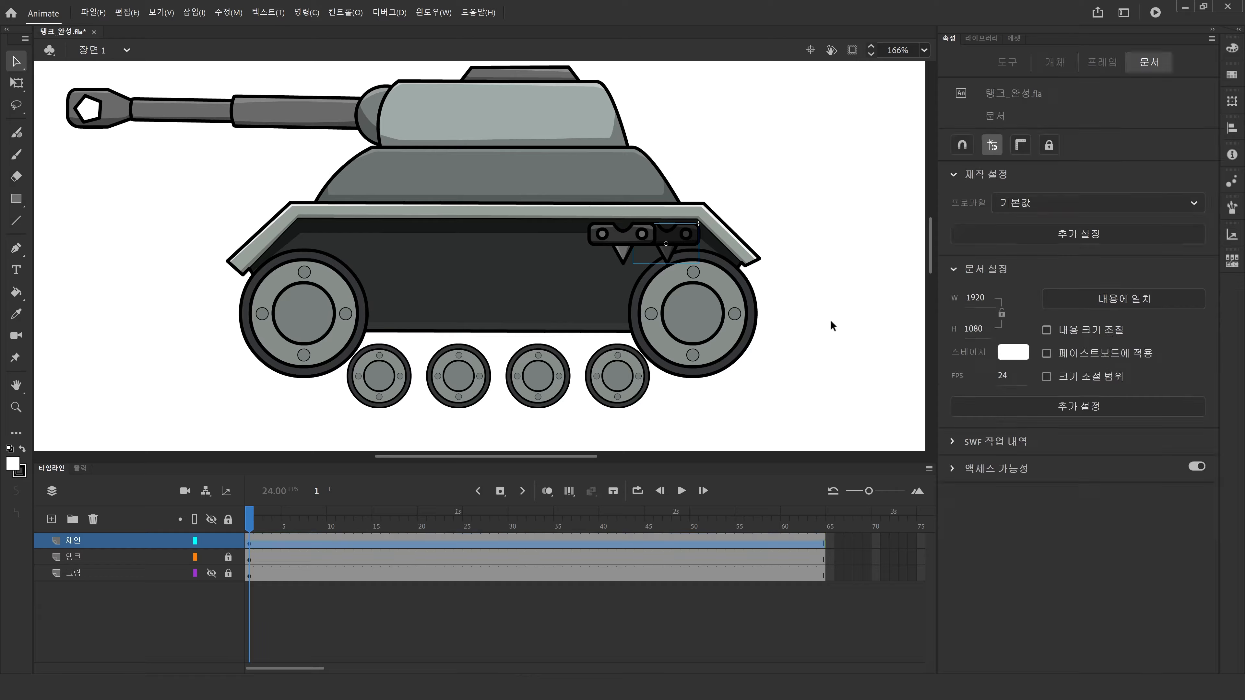
Step: Convert both track links into one graphic symbol named 체인 완성 and save the document
{"action": "key", "text": "ctrl+a"}
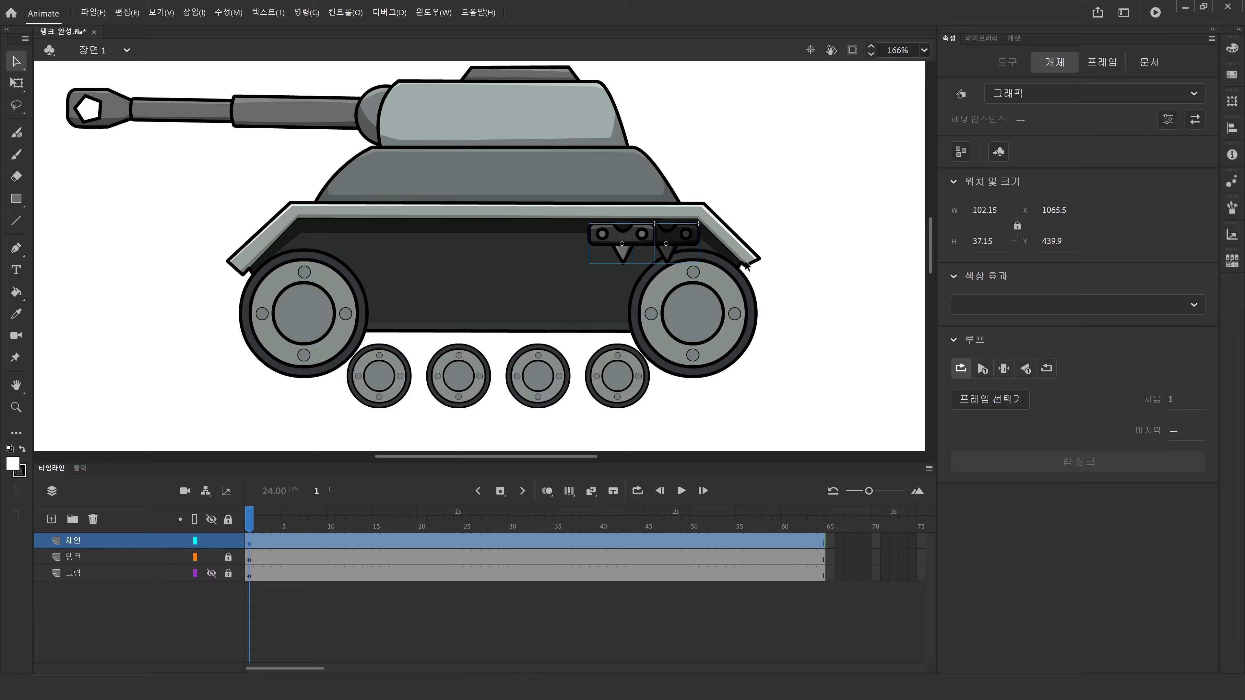
{"action": "left_click", "coordinate": [637, 280]}
{"action": "left_click", "coordinate": [627, 245]}
{"action": "left_click", "coordinate": [691, 249], "text": "shift"}
{"action": "key", "text": "F8"}
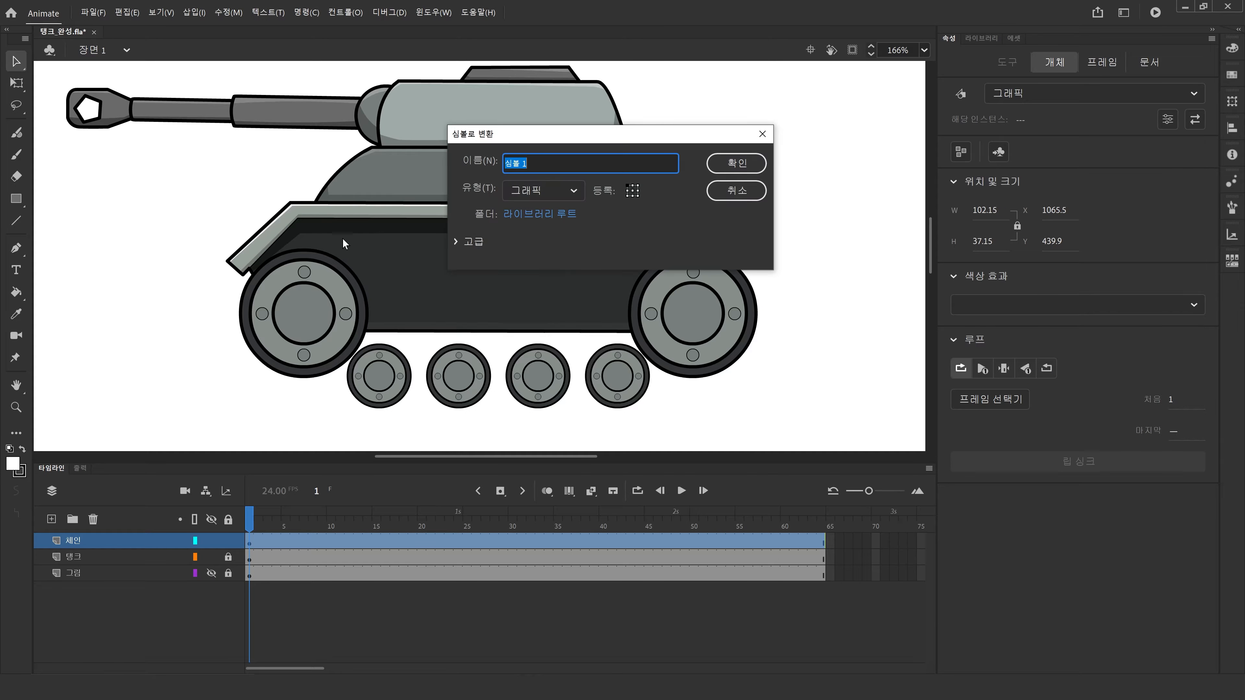
{"action": "left_click_drag", "start_coordinate": [583, 143], "coordinate": [335, 201]}
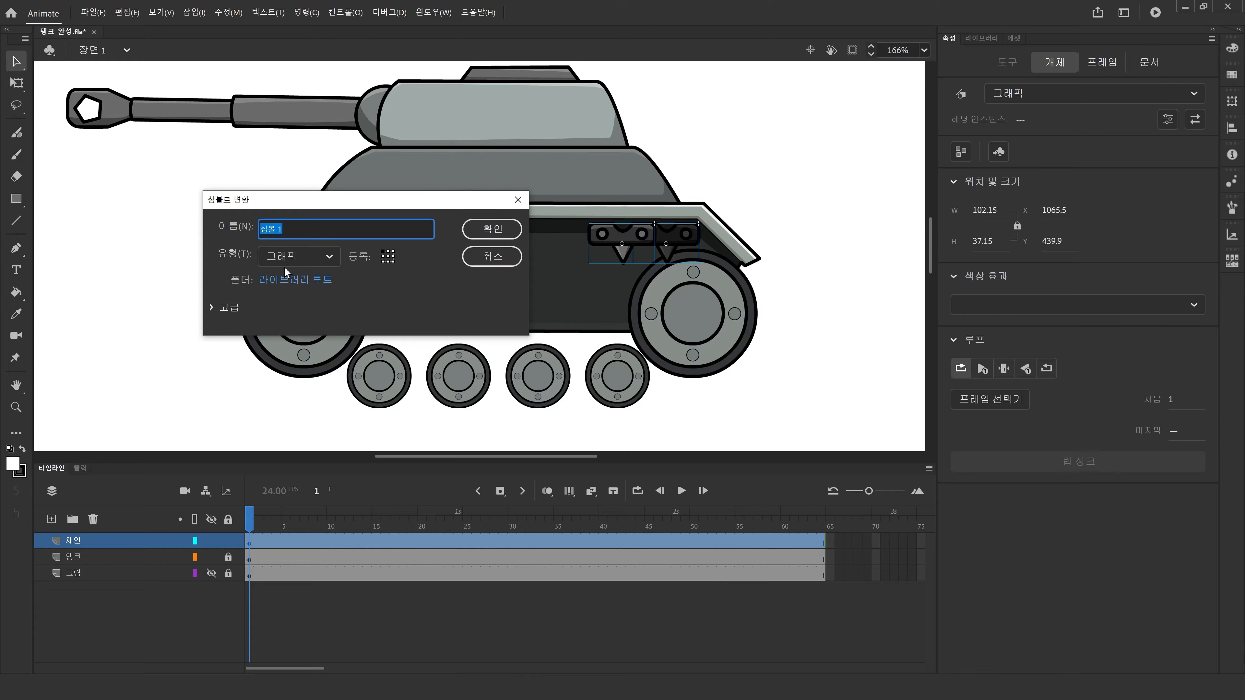
{"action": "type", "text": "체인 완성"}
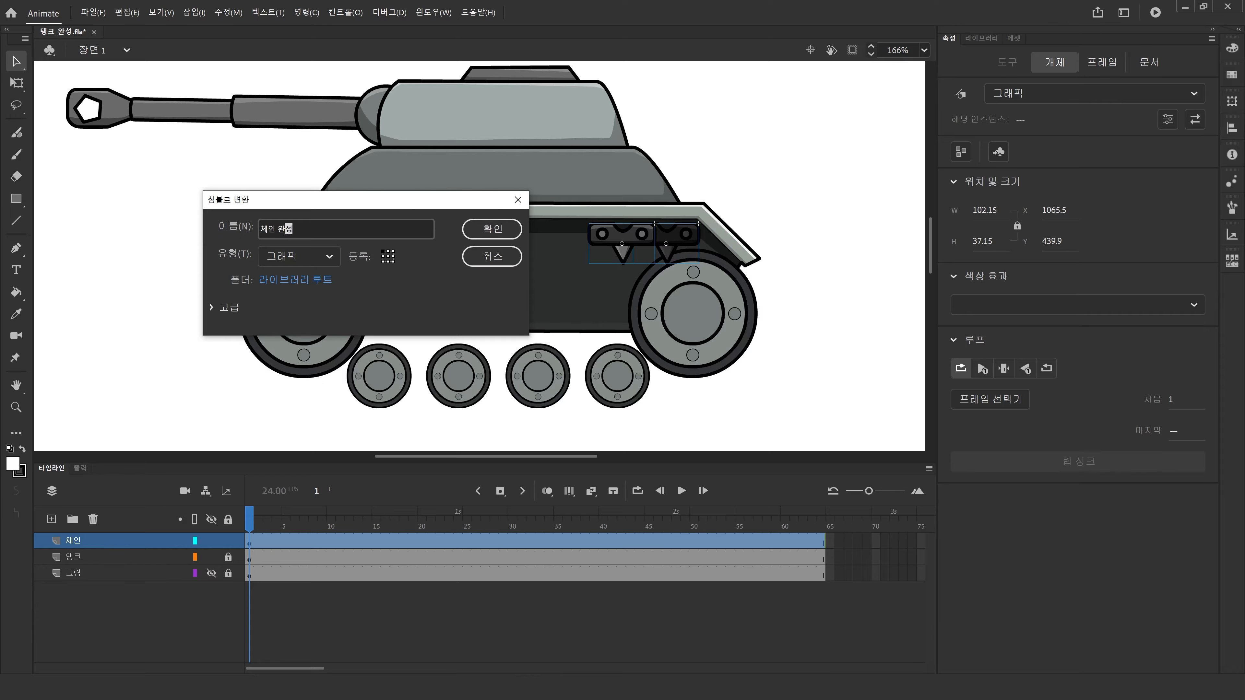
{"action": "key", "text": "Return"}
{"action": "key", "text": "ctrl+s"}
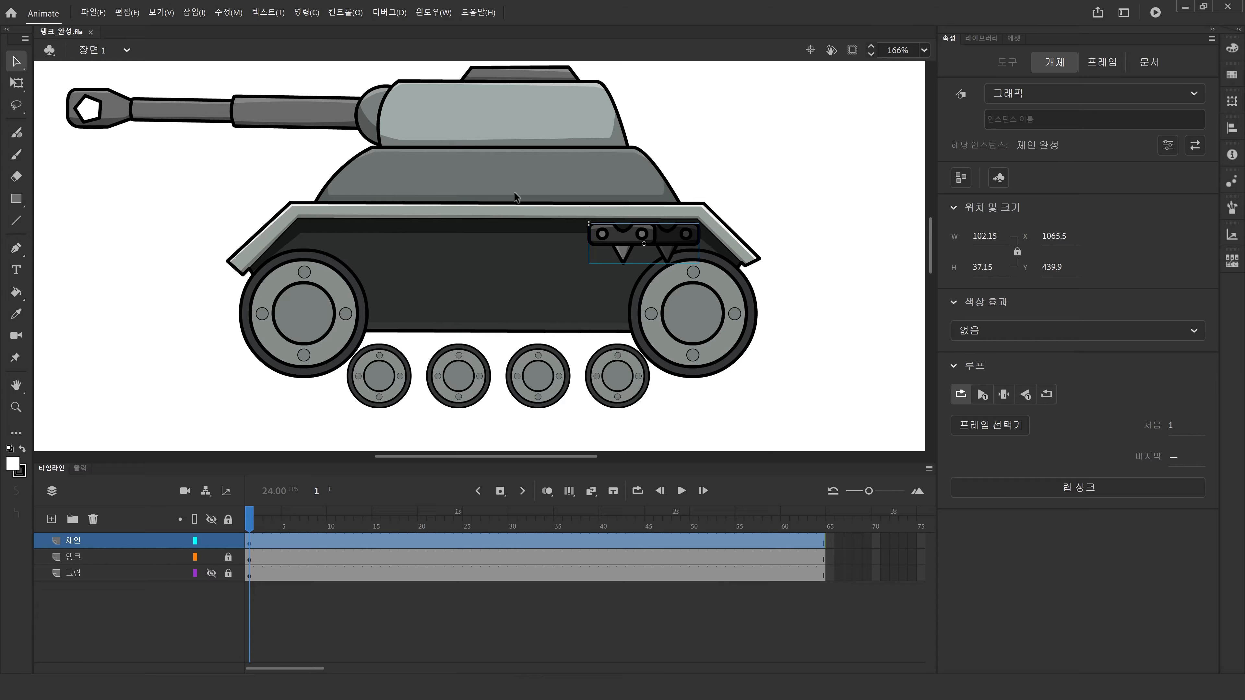
Step: Inside the 체인 완성 symbol, insert a keyframe at frame 4 and extend the layer to frame 6
{"action": "double_click", "coordinate": [623, 240]}
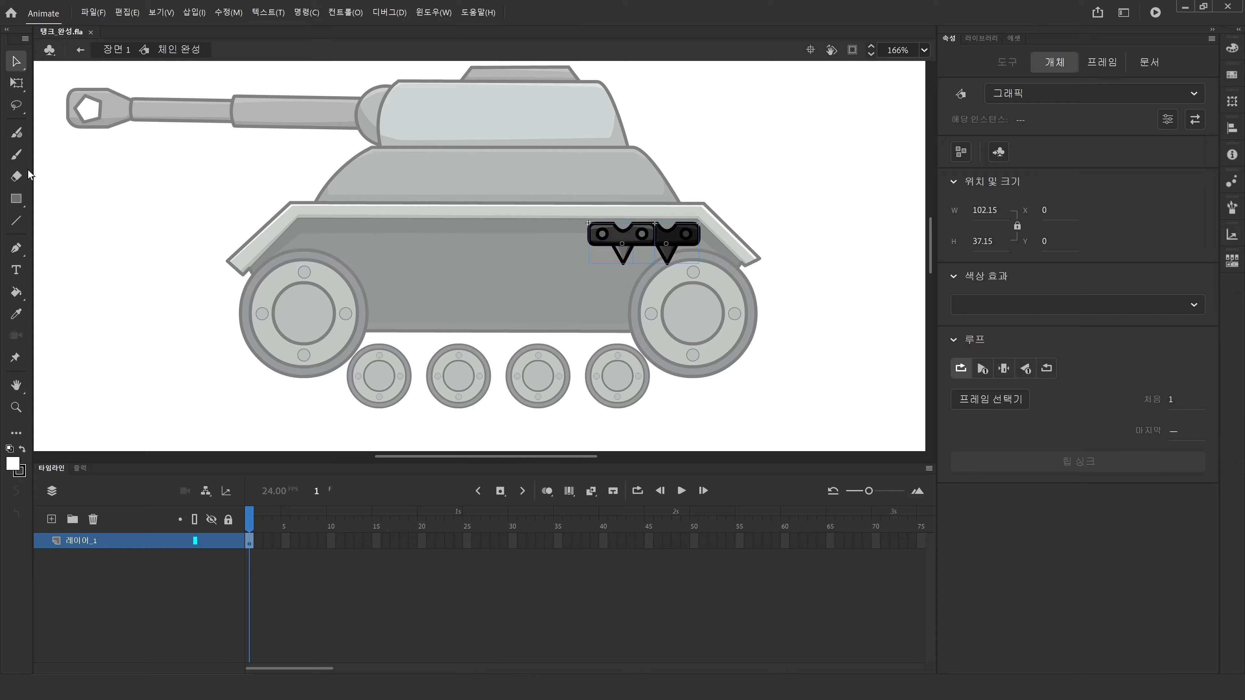
{"action": "left_click", "coordinate": [295, 585]}
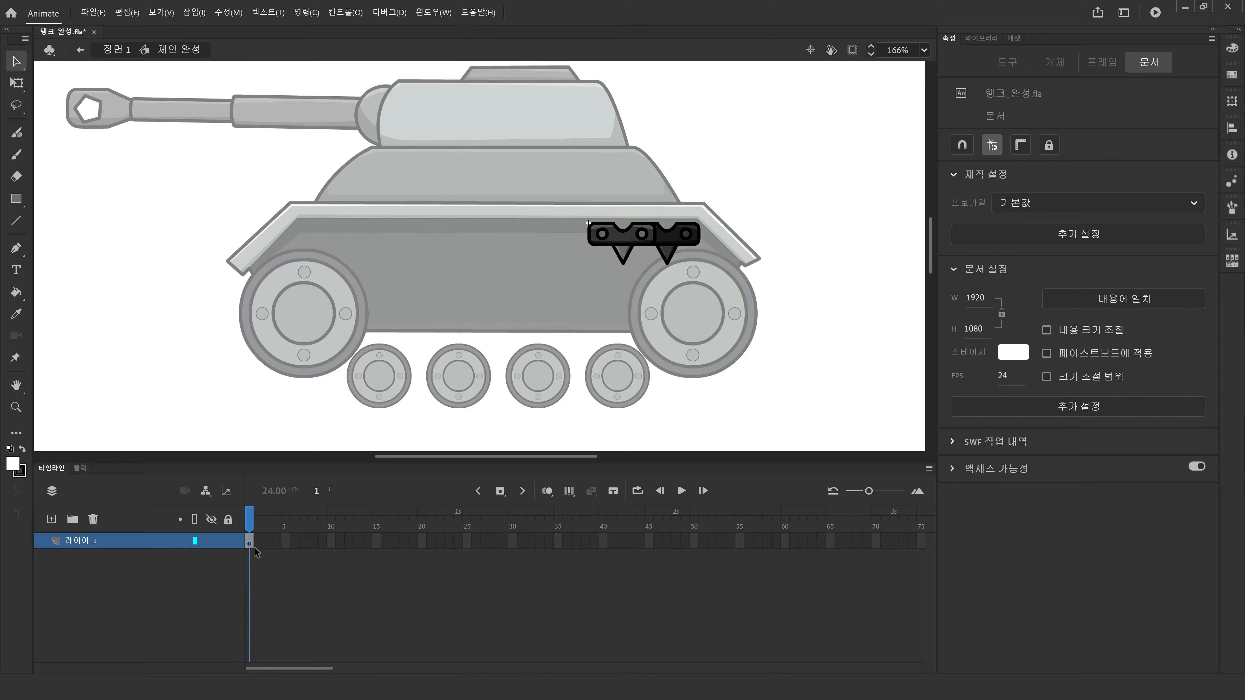
{"action": "right_click", "coordinate": [276, 542]}
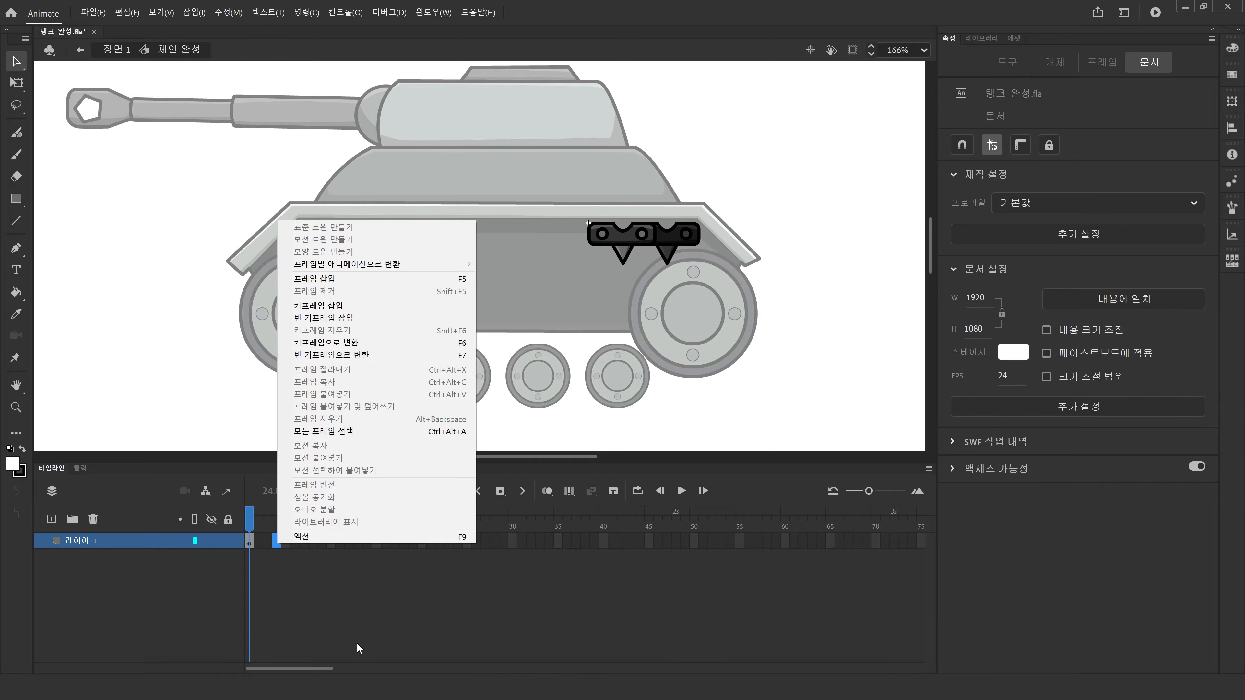
{"action": "left_click", "coordinate": [284, 559]}
{"action": "left_click", "coordinate": [279, 544]}
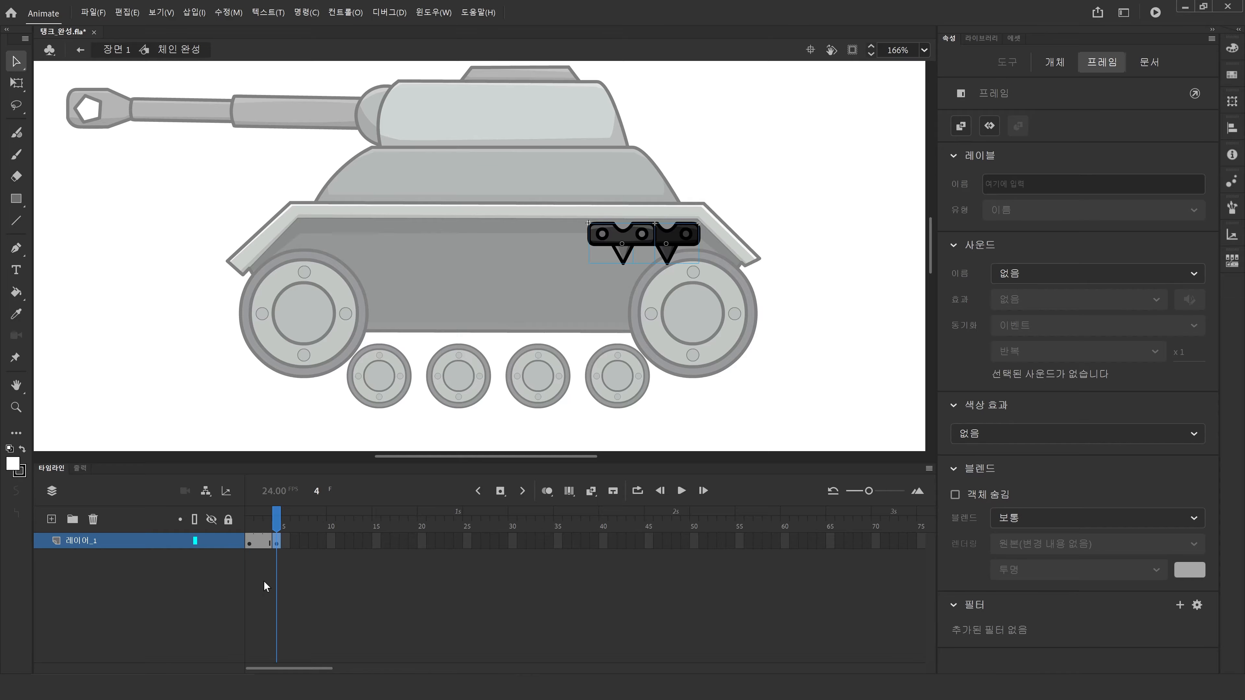
{"action": "right_click", "coordinate": [278, 543]}
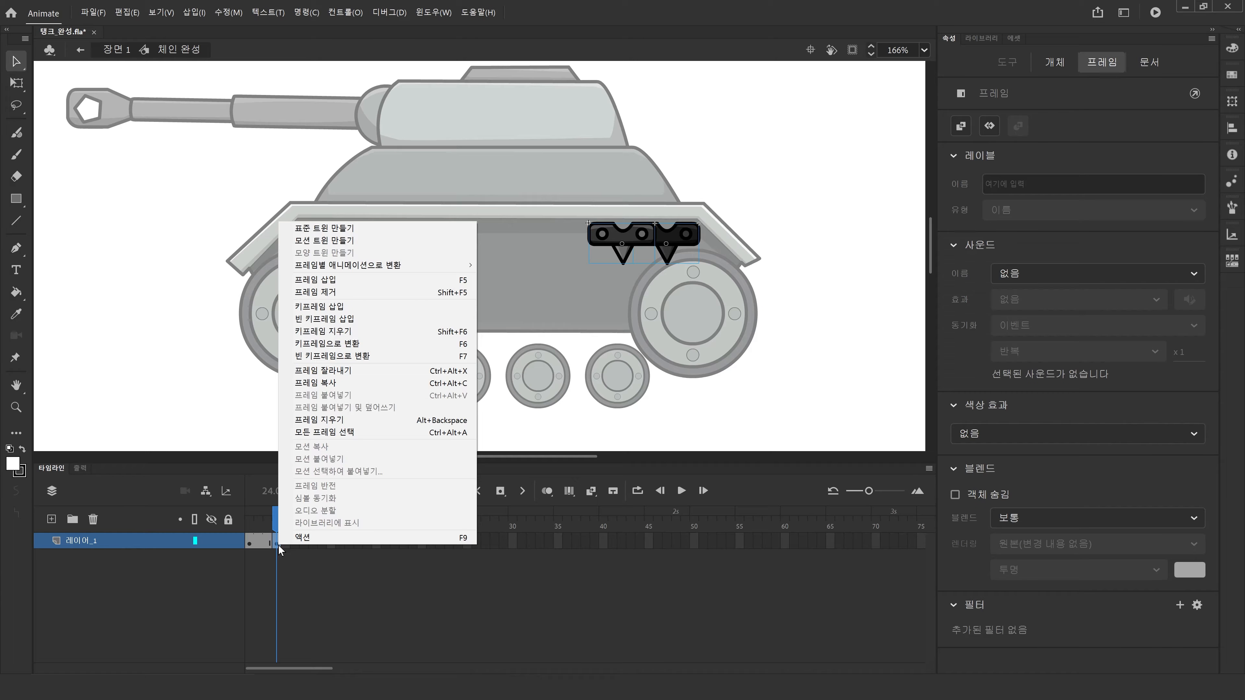
{"action": "left_click", "coordinate": [317, 581]}
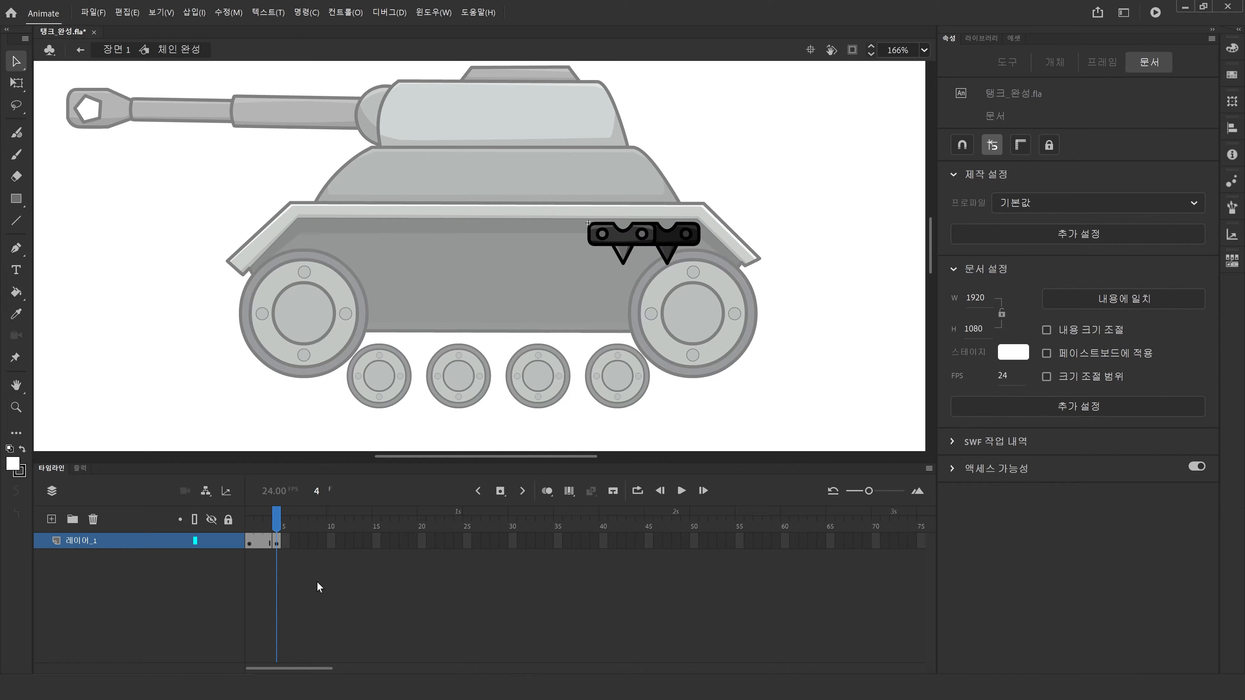
{"action": "left_click", "coordinate": [297, 541]}
{"action": "key", "text": "F5"}
Step: At frame 1 of the symbol, raise the left track link to Y -2.75 and lower the right link slightly
{"action": "left_click_drag", "start_coordinate": [289, 524], "coordinate": [246, 538]}
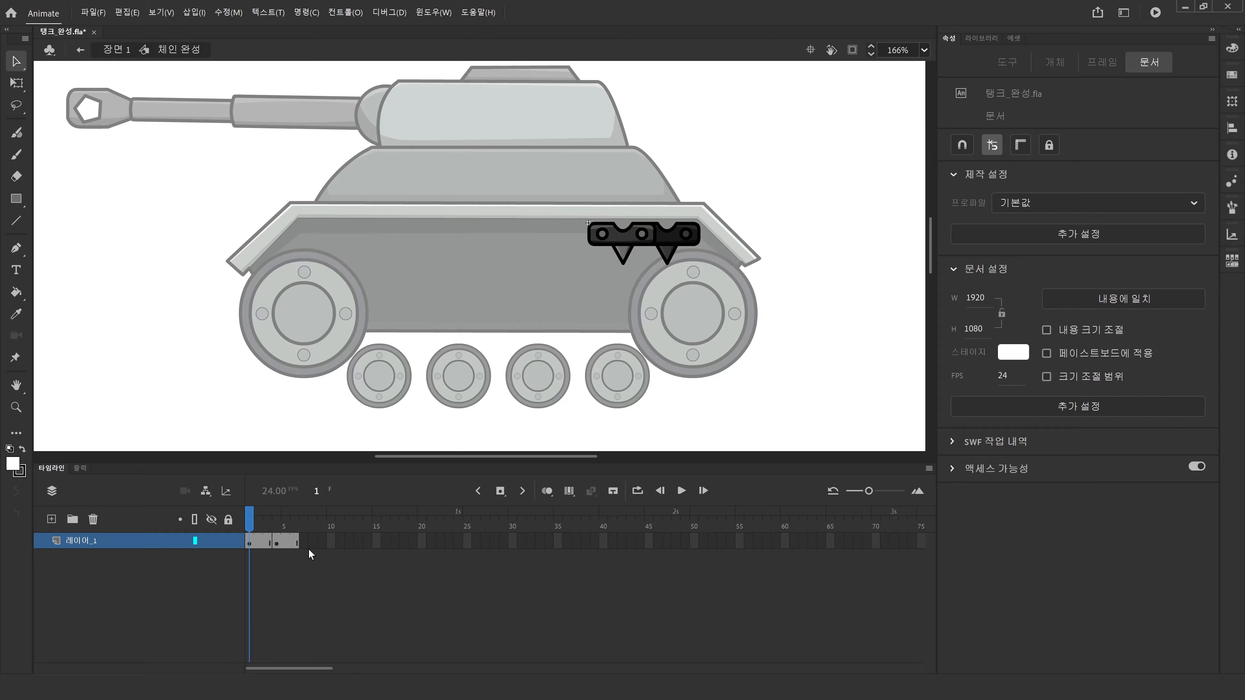
{"action": "left_click", "coordinate": [17, 407]}
{"action": "left_click_drag", "start_coordinate": [496, 151], "coordinate": [799, 313]}
{"action": "left_click", "coordinate": [16, 61]}
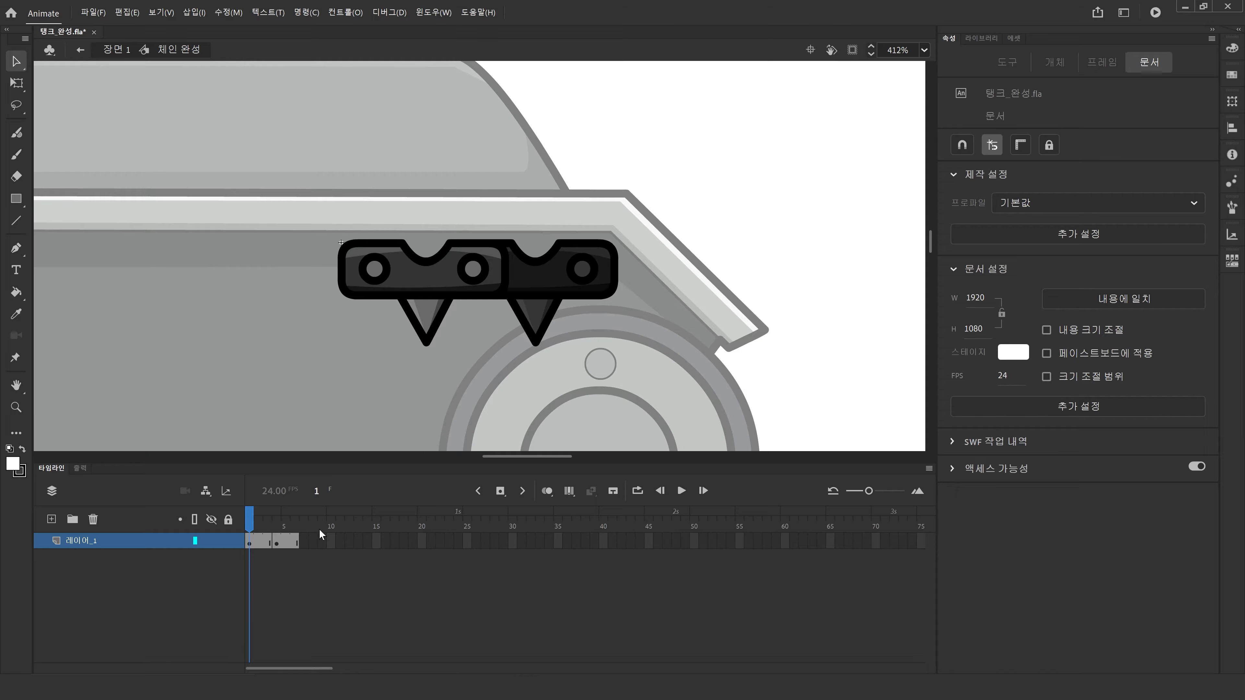
{"action": "left_click", "coordinate": [253, 545]}
{"action": "left_click", "coordinate": [311, 408]}
{"action": "left_click", "coordinate": [455, 291]}
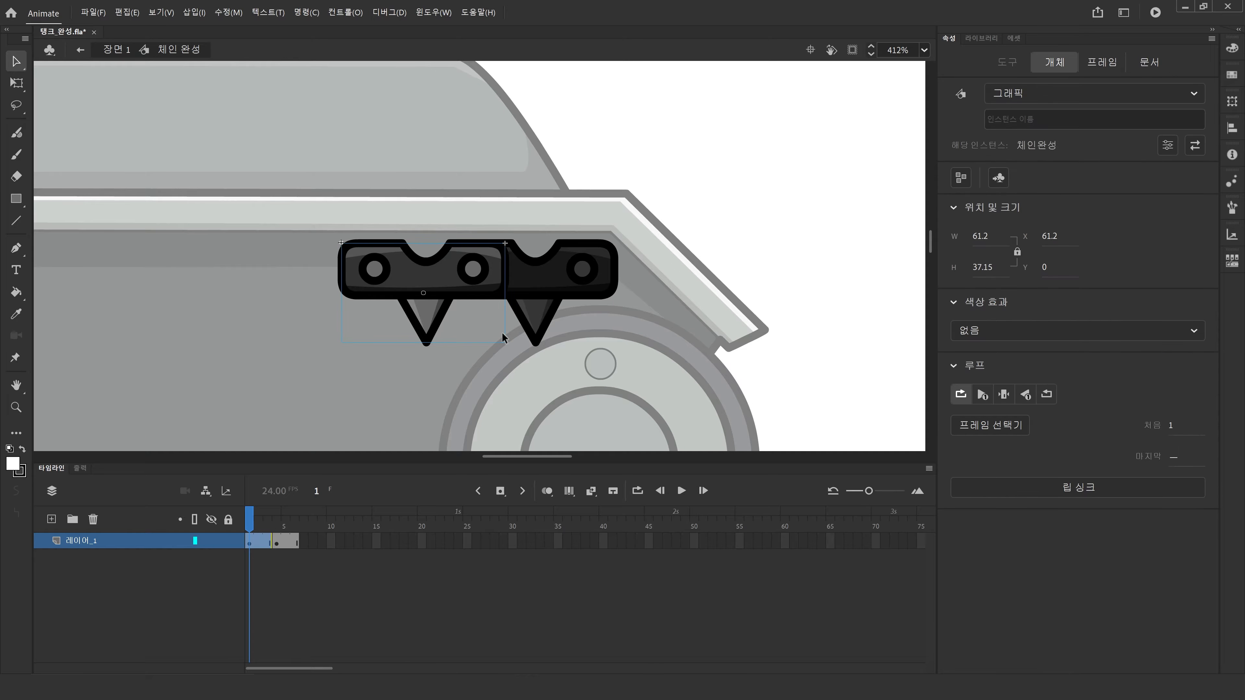
{"action": "key", "text": "Up"}
{"action": "key", "text": "Up"}
{"action": "key", "text": "Up"}
{"action": "key", "text": "Up"}
{"action": "key", "text": "Up"}
{"action": "key", "text": "Up"}
{"action": "key", "text": "Up"}
{"action": "key", "text": "Up"}
{"action": "key", "text": "Up"}
{"action": "key", "text": "Up"}
{"action": "key", "text": "Up"}
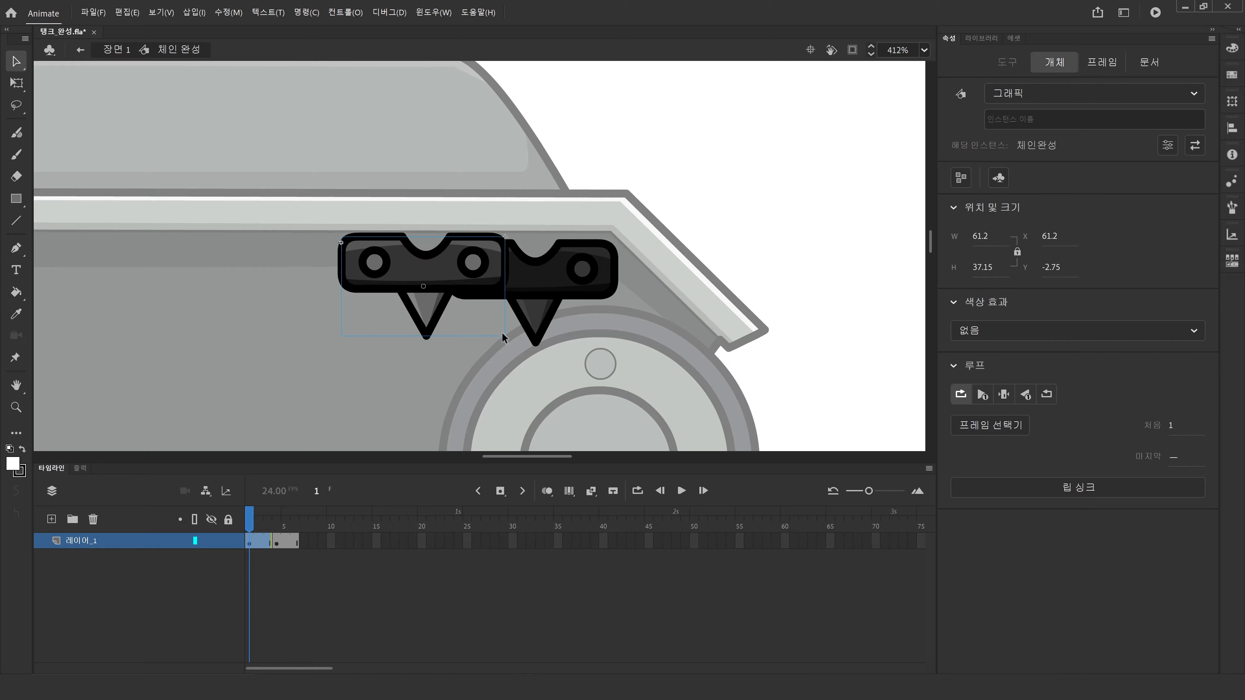
{"action": "left_click", "coordinate": [554, 272]}
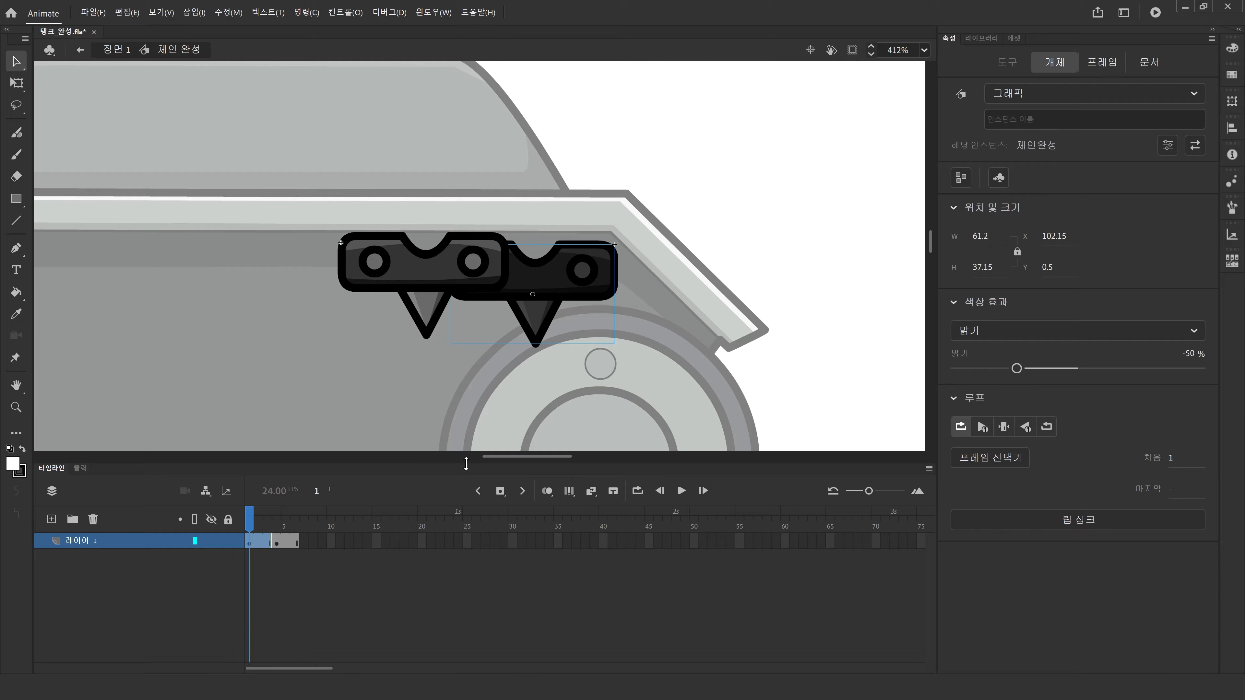
Step: Turn on onion skinning at frame 4 and limit its range to the one preceding frame
{"action": "left_click_drag", "start_coordinate": [260, 520], "coordinate": [277, 519]}
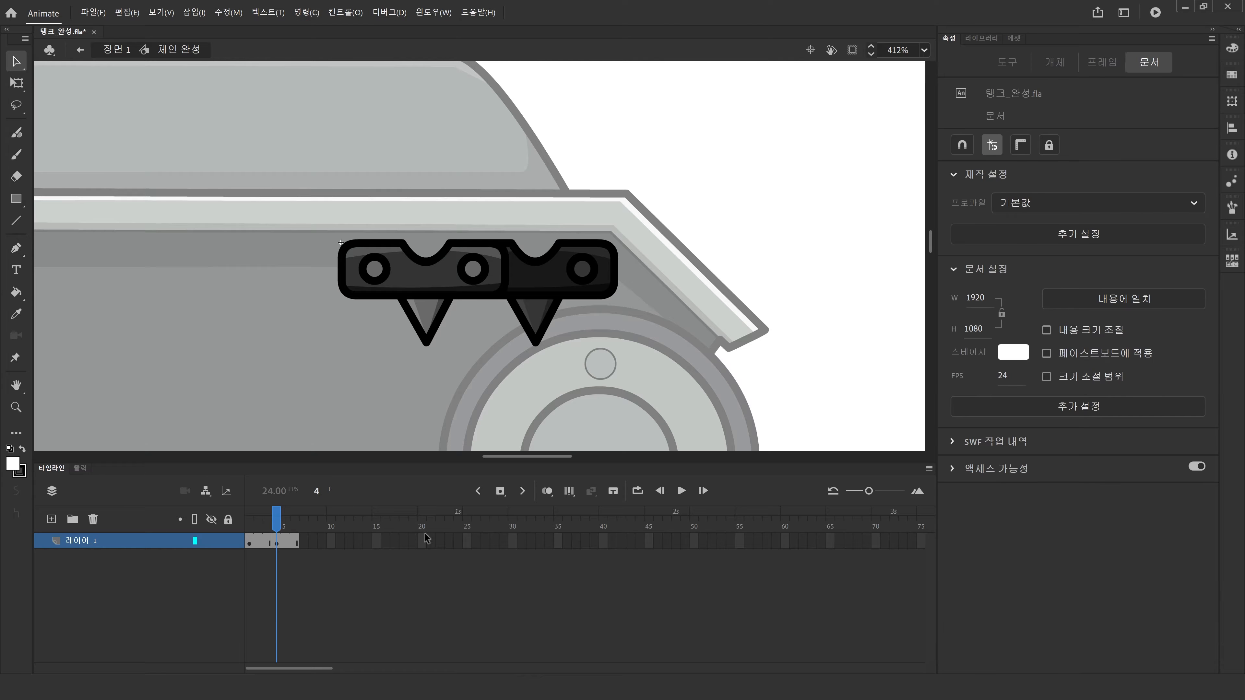
{"action": "left_click", "coordinate": [547, 493]}
{"action": "left_click_drag", "start_coordinate": [298, 526], "coordinate": [280, 526]}
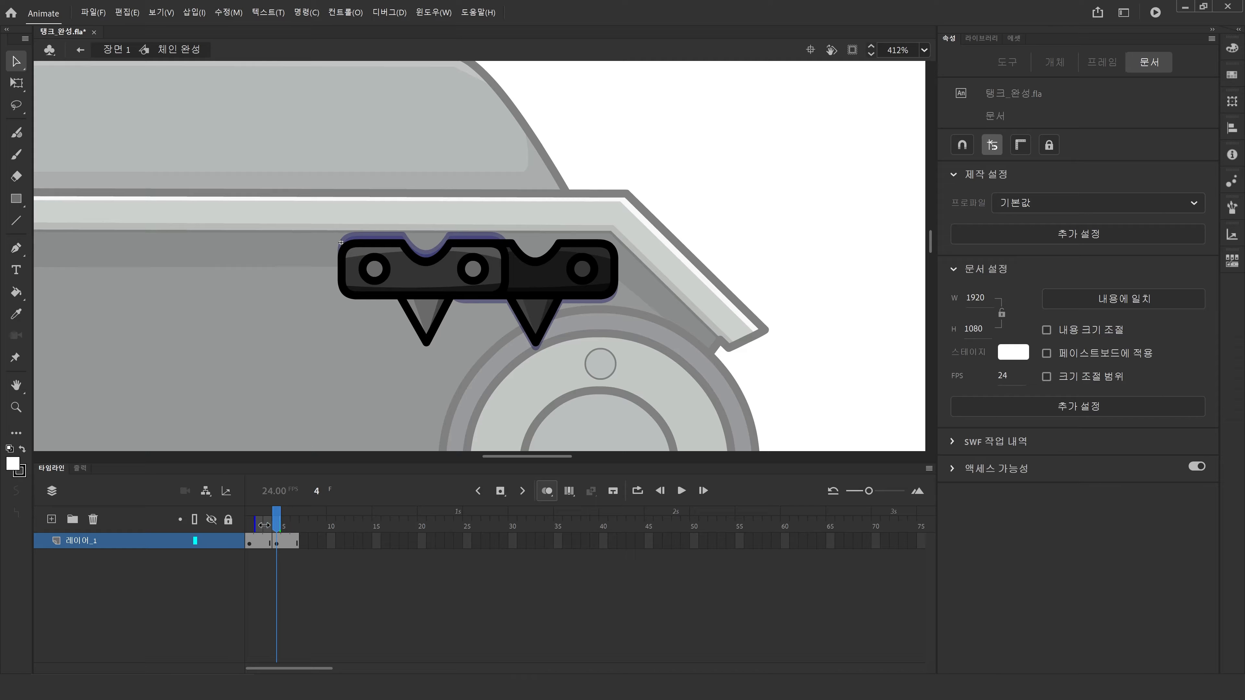
{"action": "left_click", "coordinate": [452, 255]}
{"action": "left_click", "coordinate": [260, 525]}
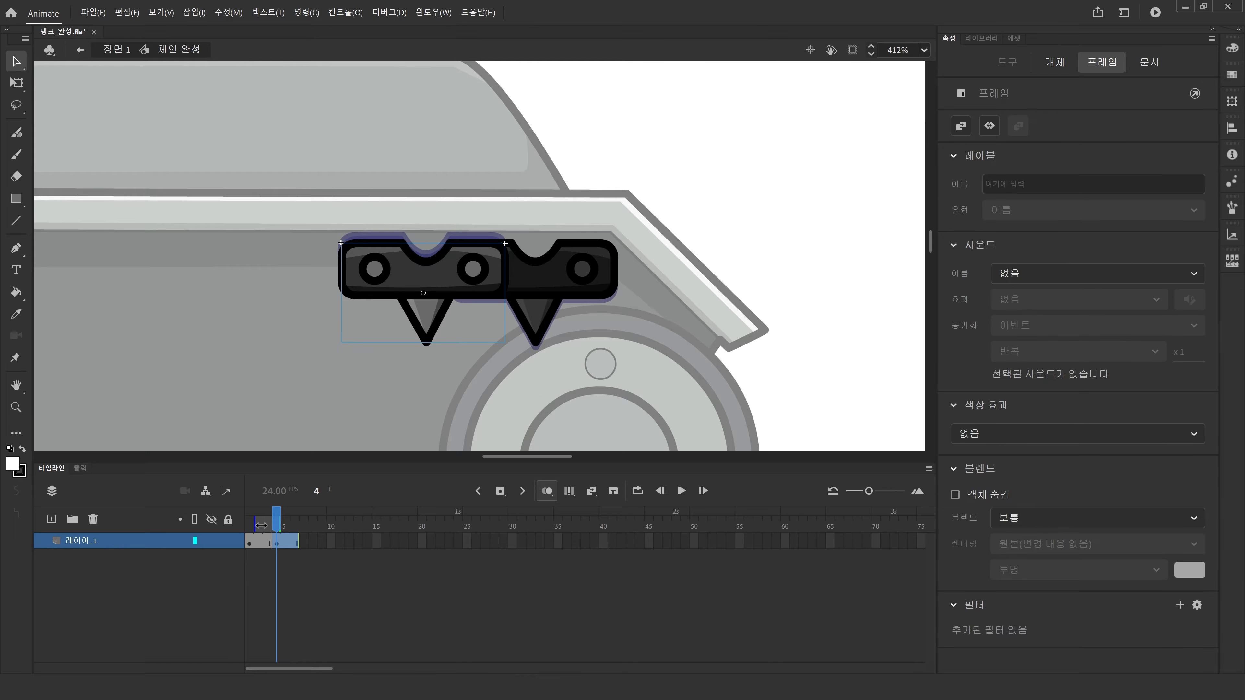
{"action": "left_click", "coordinate": [403, 393]}
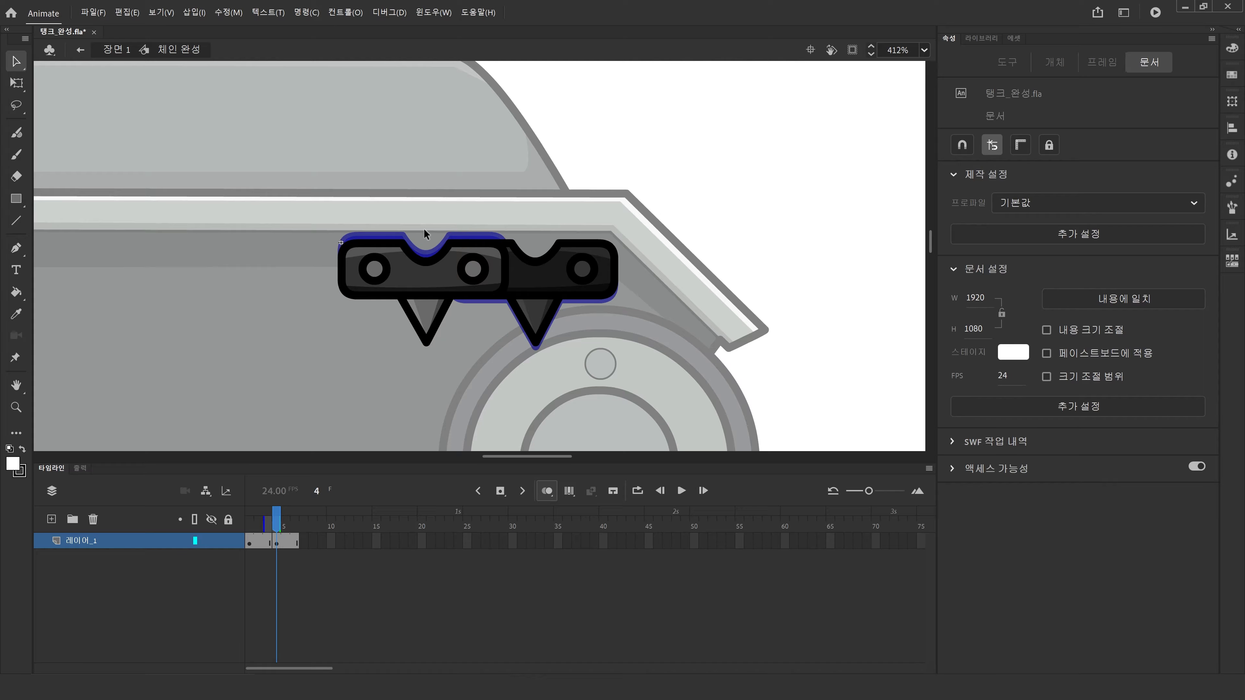
{"action": "left_click", "coordinate": [470, 289]}
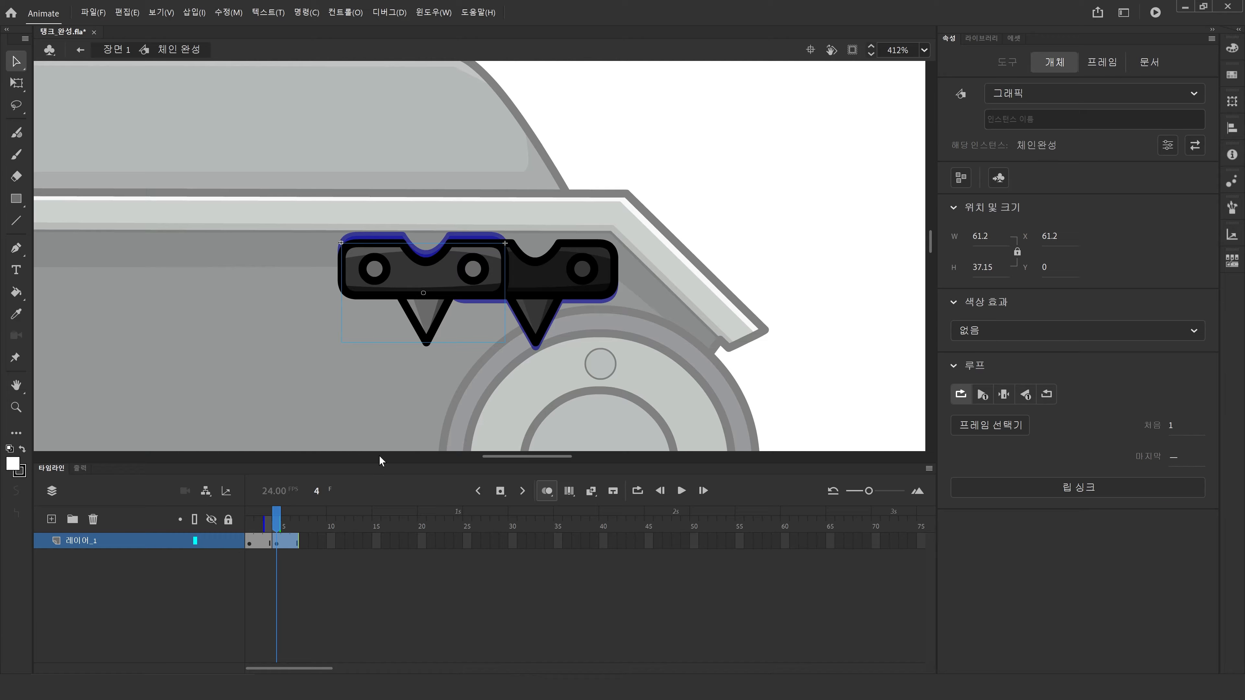
Step: Compare the poses of the two keyframes and, at frame 4, lower the left track link to Y 1.75 with onion skinning on
{"action": "left_click", "coordinate": [547, 491]}
{"action": "left_click", "coordinate": [260, 521]}
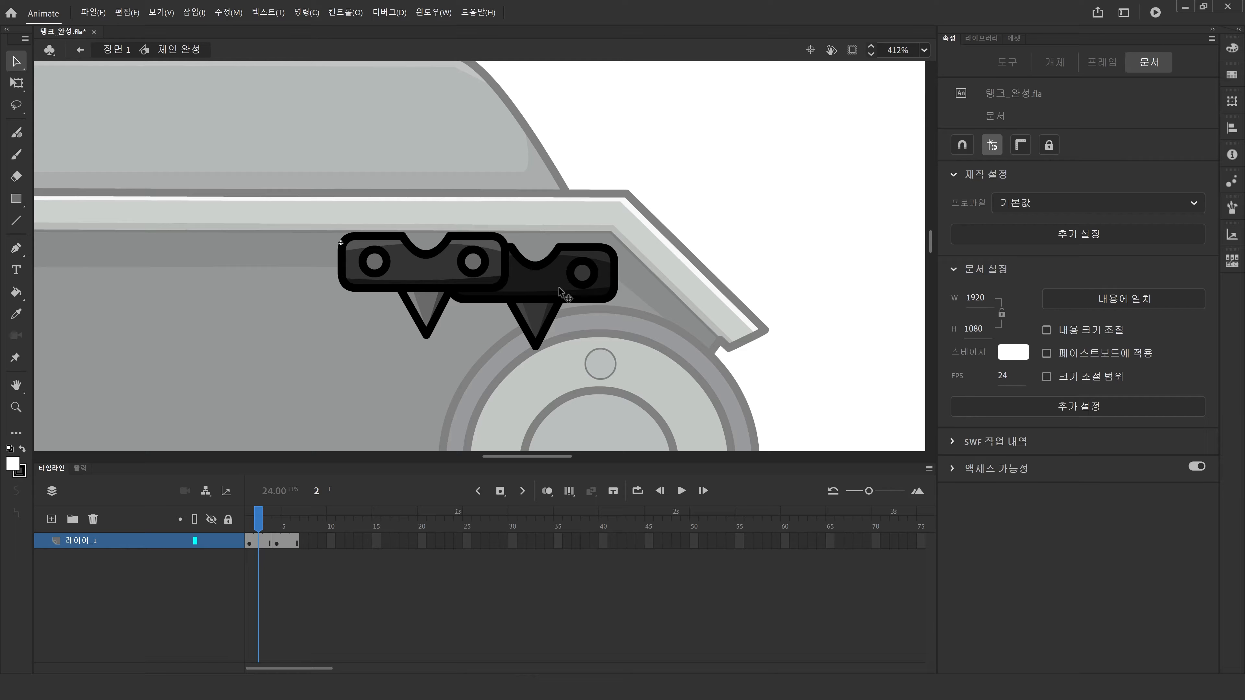
{"action": "left_click", "coordinate": [277, 524]}
{"action": "left_click", "coordinate": [474, 292]}
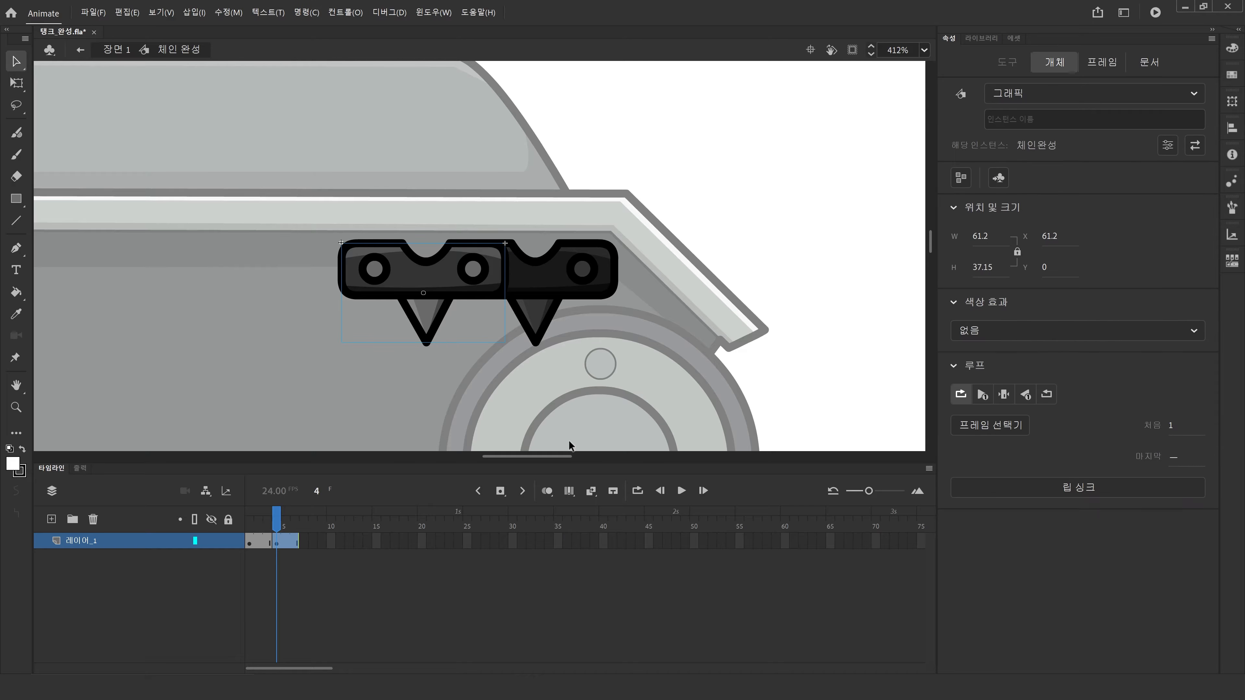
{"action": "left_click", "coordinate": [540, 492]}
{"action": "key", "text": "Down"}
{"action": "key", "text": "Down"}
{"action": "key", "text": "Down"}
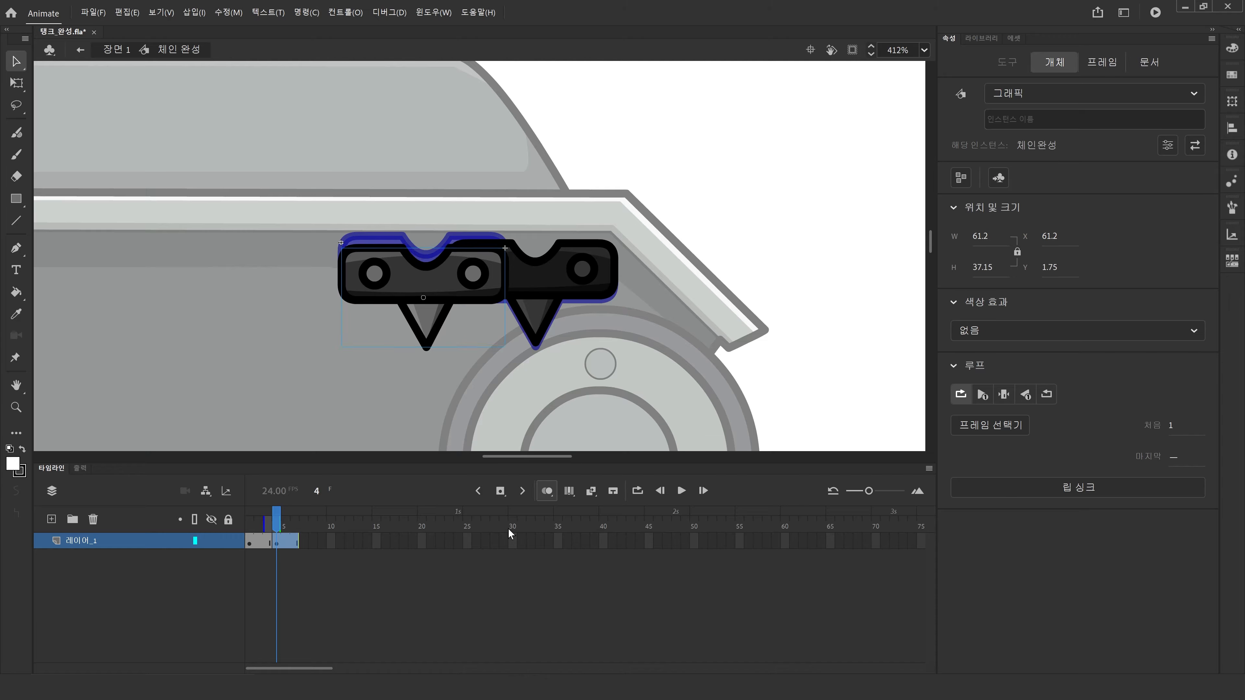
Step: At frame 4, raise the right track link to Y -2.25
{"action": "left_click", "coordinate": [564, 289]}
{"action": "key", "text": "Up"}
{"action": "key", "text": "Up"}
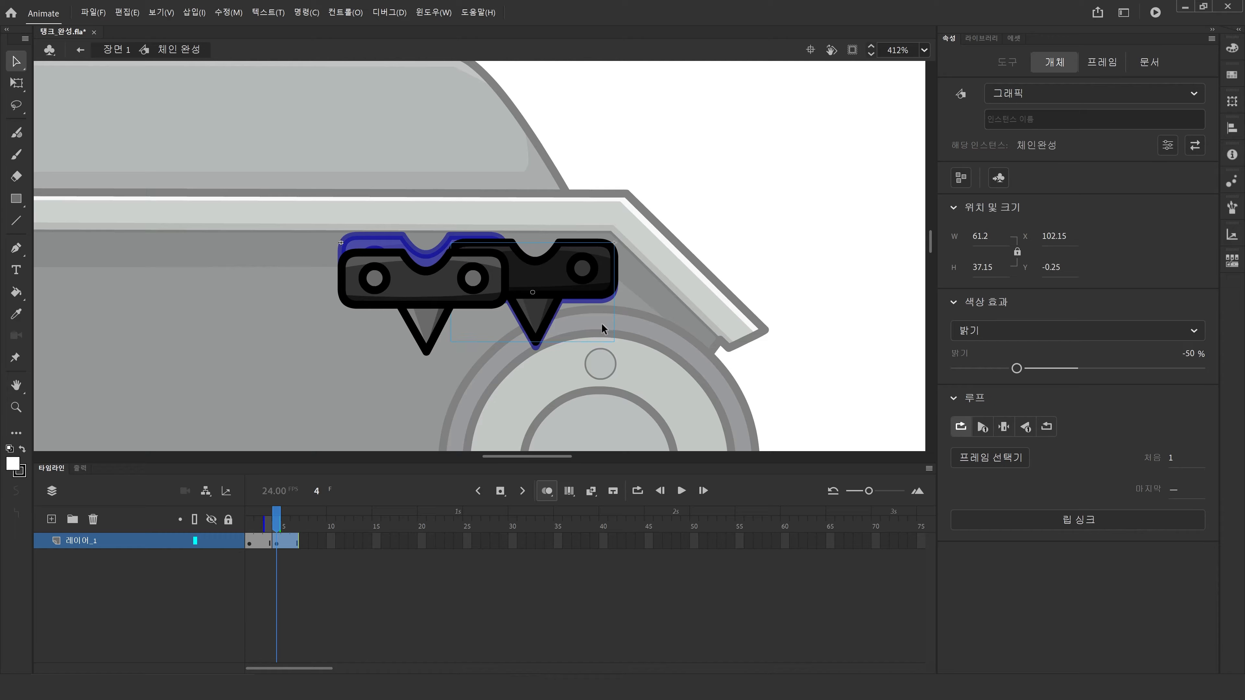
{"action": "key", "text": "Up"}
{"action": "key", "text": "Up"}
{"action": "key", "text": "Up"}
{"action": "key", "text": "Up"}
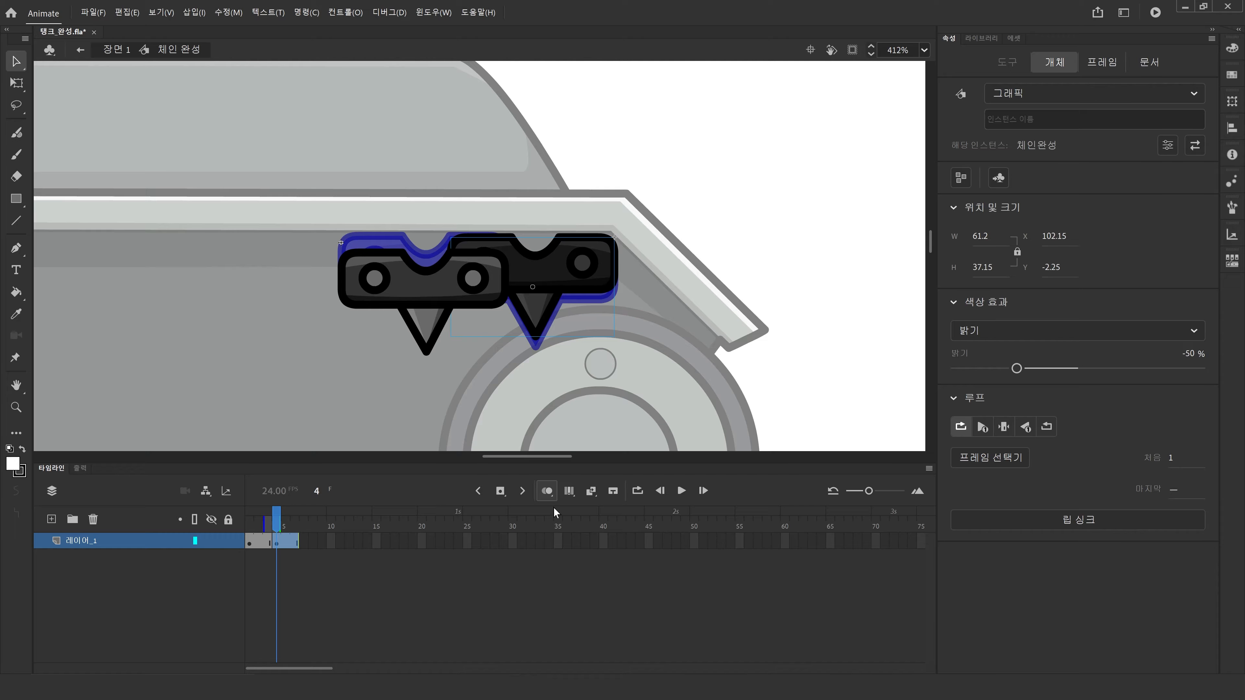
Step: Turn off onion skinning and fine-tune frame 4, with the left link at Y 3.25 and the right link at Y -1.75
{"action": "left_click", "coordinate": [549, 492]}
{"action": "key", "text": "Return"}
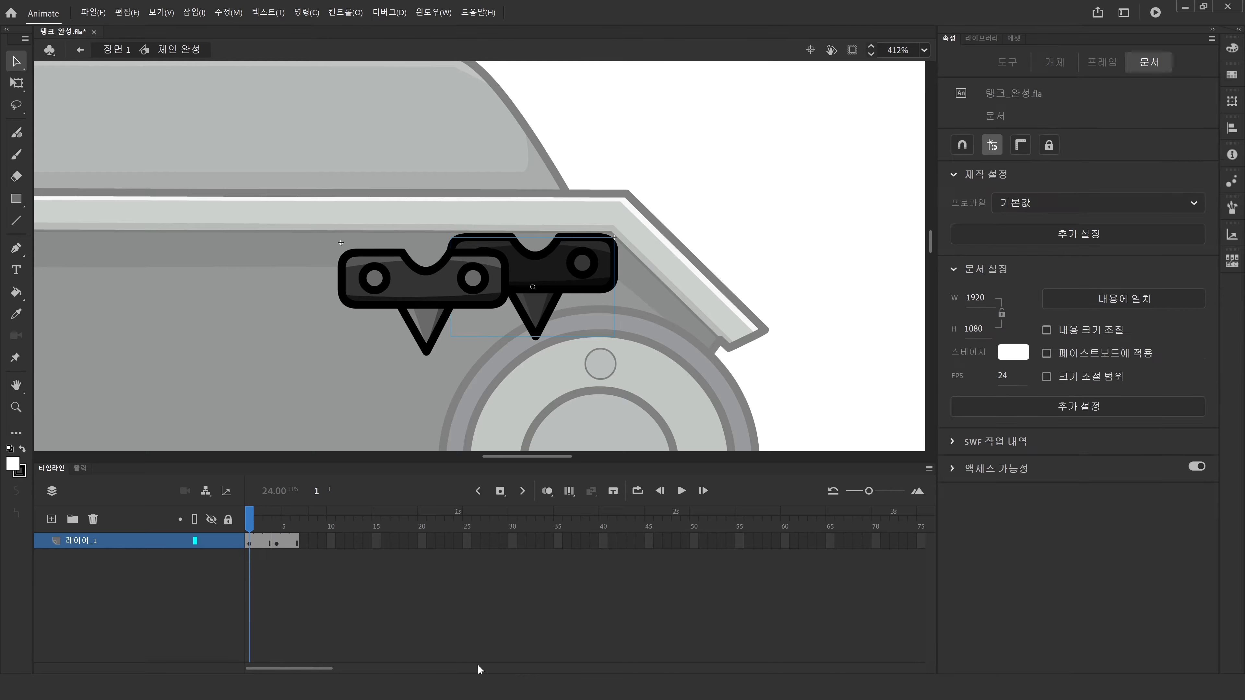
{"action": "key", "text": "Return"}
{"action": "key", "text": "Down"}
{"action": "key", "text": "Down"}
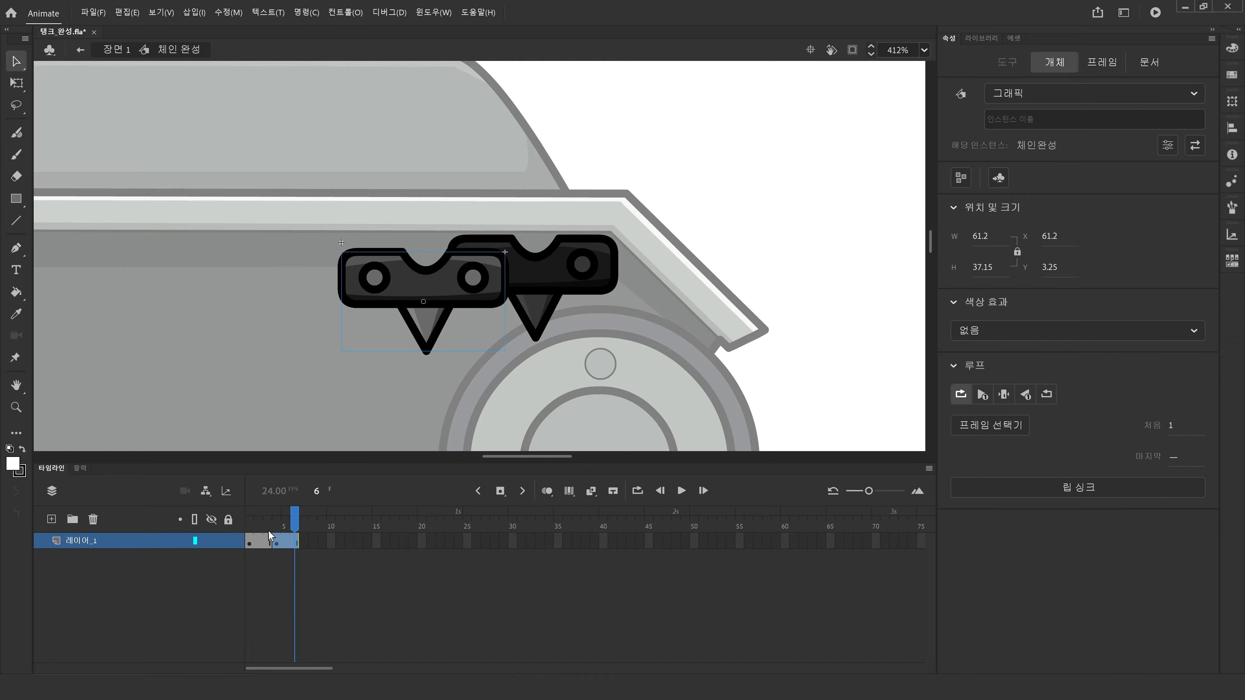
{"action": "left_click", "coordinate": [265, 542]}
{"action": "left_click", "coordinate": [410, 392]}
{"action": "key", "text": "Return"}
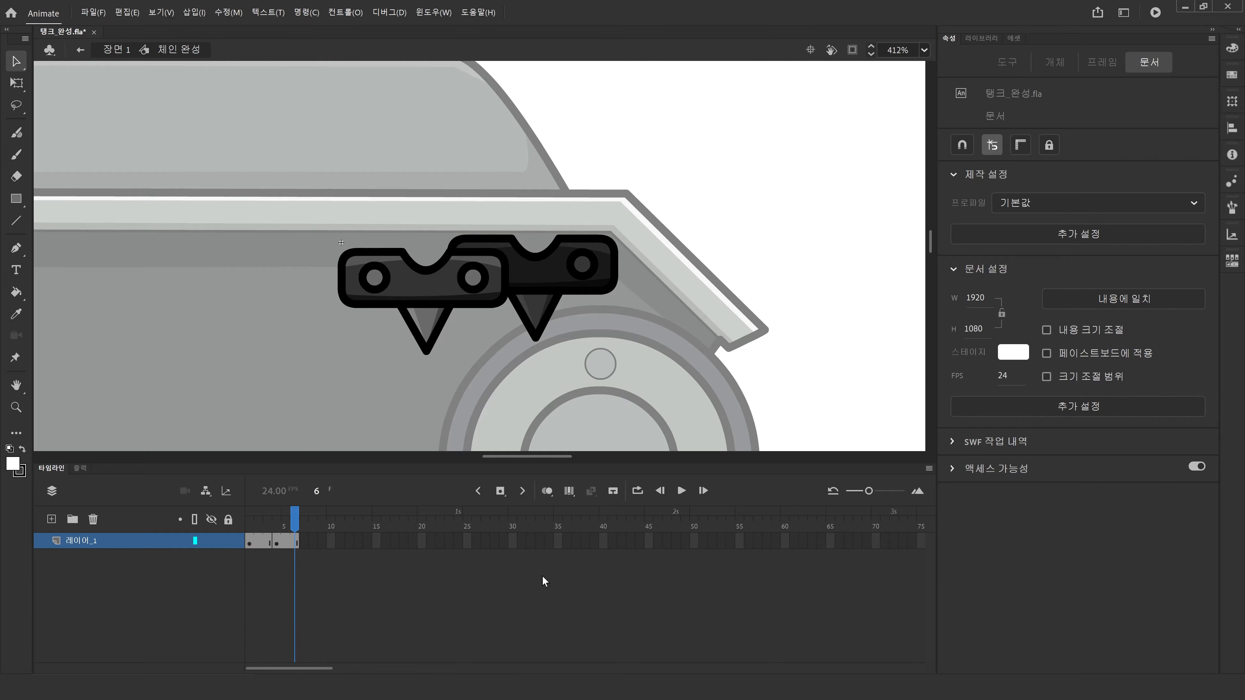
Step: At frame 4, send the left track link behind the right one
{"action": "mouse_move", "coordinate": [294, 514]}
{"action": "left_mouse_down"}
{"action": "mouse_move", "coordinate": [249, 519]}
{"action": "mouse_move", "coordinate": [277, 521]}
{"action": "left_mouse_up"}
{"action": "left_click", "coordinate": [453, 310]}
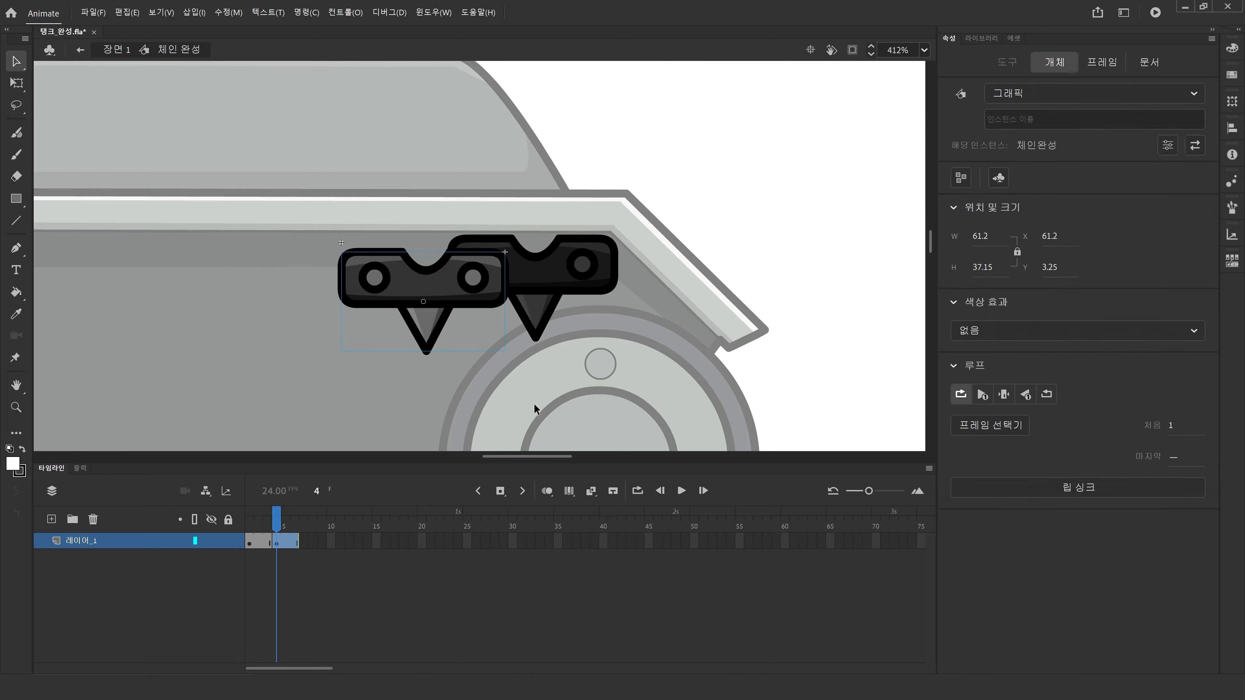
{"action": "key", "text": "ctrl+Down"}
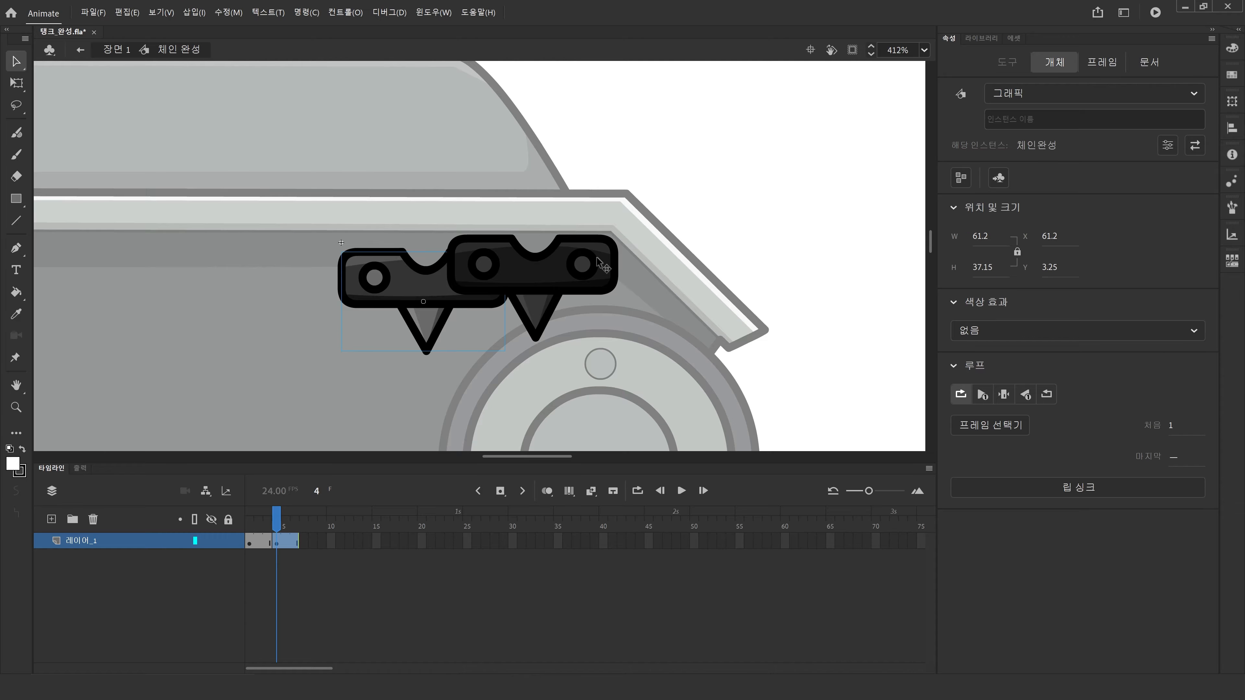
Step: At frame 4, remove the right link's brightness effect and apply a brightness of -50% to the left link
{"action": "left_click", "coordinate": [584, 262]}
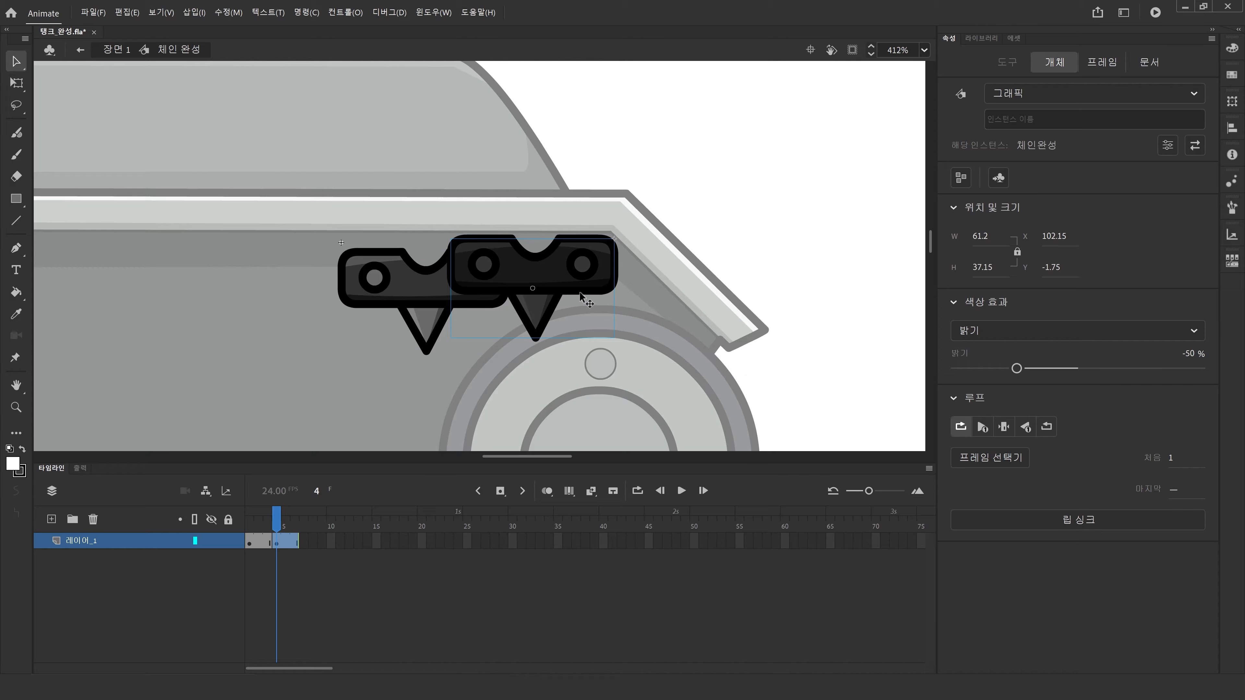
{"action": "left_click", "coordinate": [1040, 337]}
{"action": "left_click", "coordinate": [1010, 348]}
{"action": "left_click", "coordinate": [397, 290]}
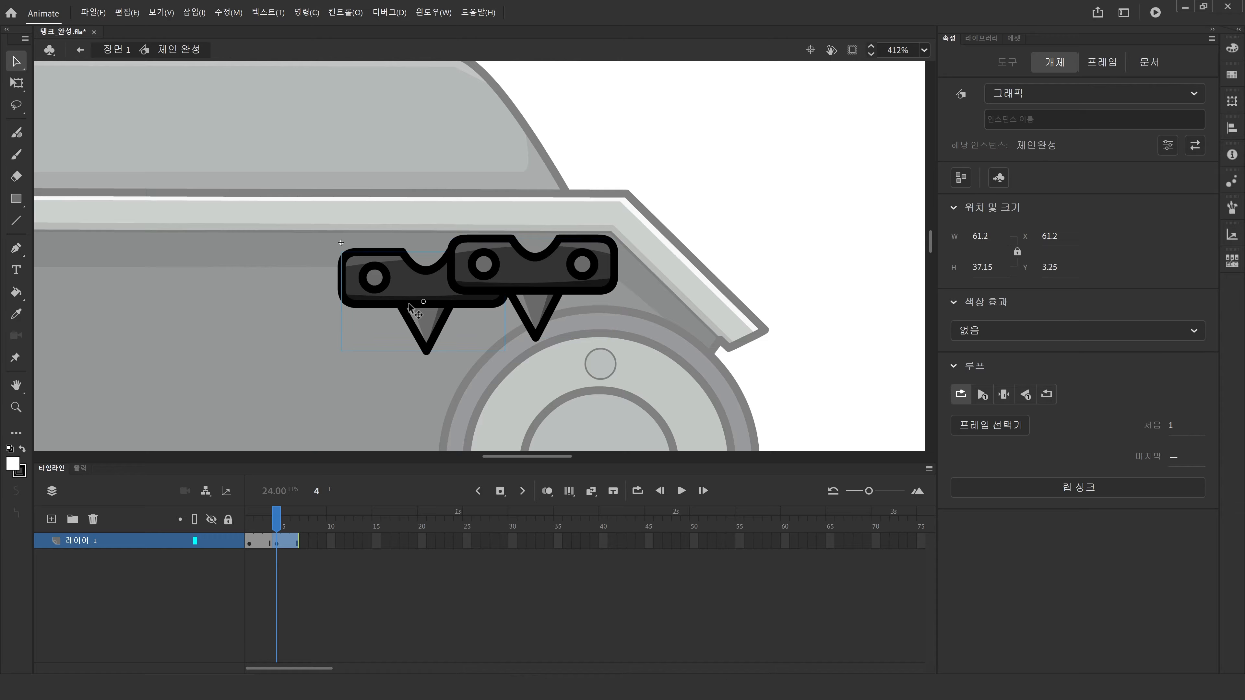
{"action": "left_click", "coordinate": [1006, 339]}
{"action": "left_click", "coordinate": [1010, 374]}
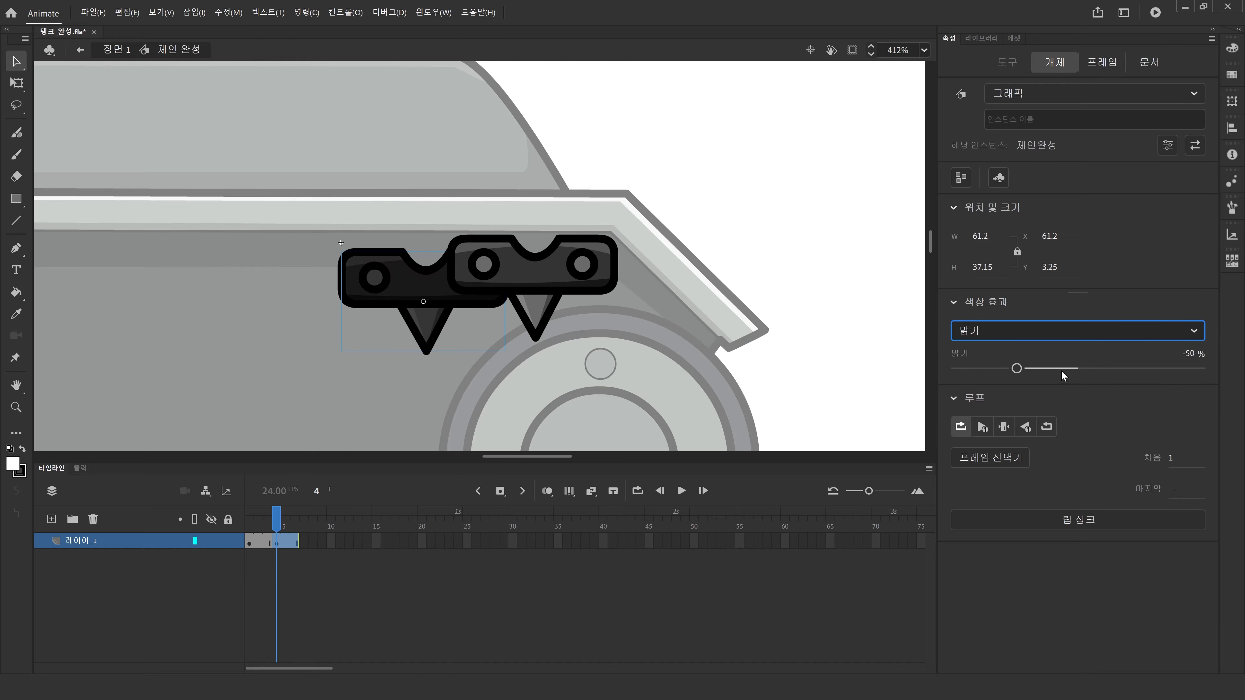
{"action": "left_click", "coordinate": [653, 344]}
{"action": "key", "text": "Return"}
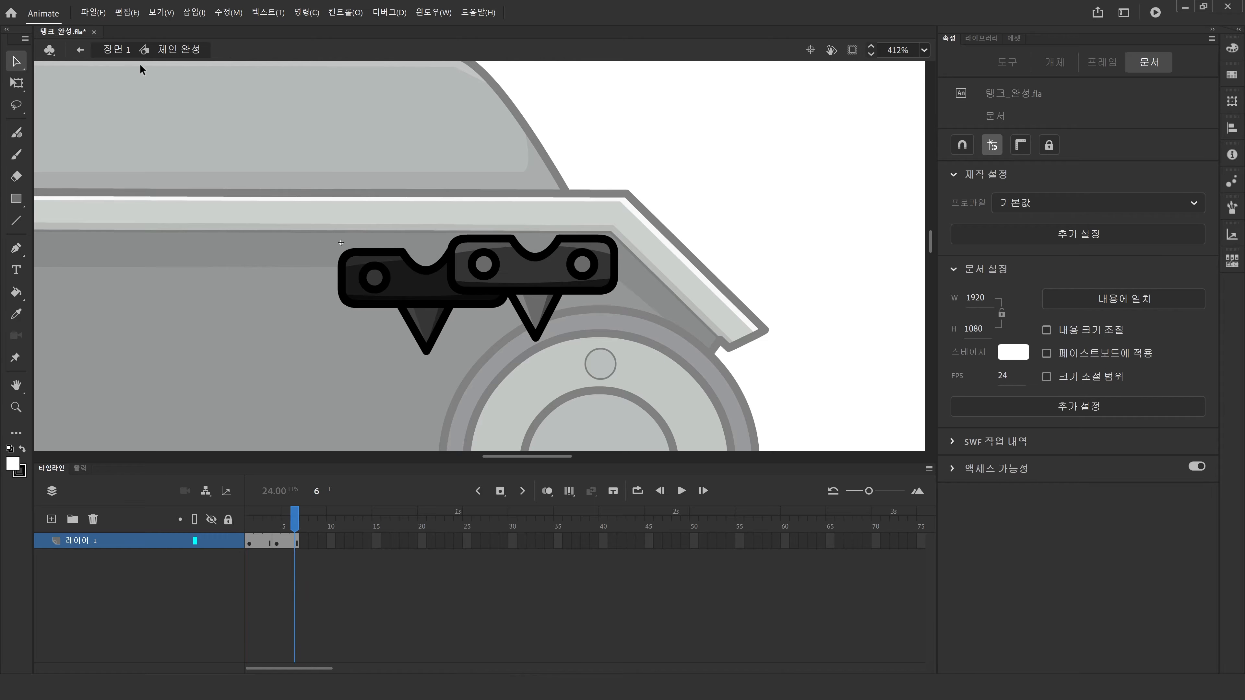
Step: Return to 장면 1, save the document, and play the main timeline with the whole tank in view
{"action": "left_click", "coordinate": [118, 50]}
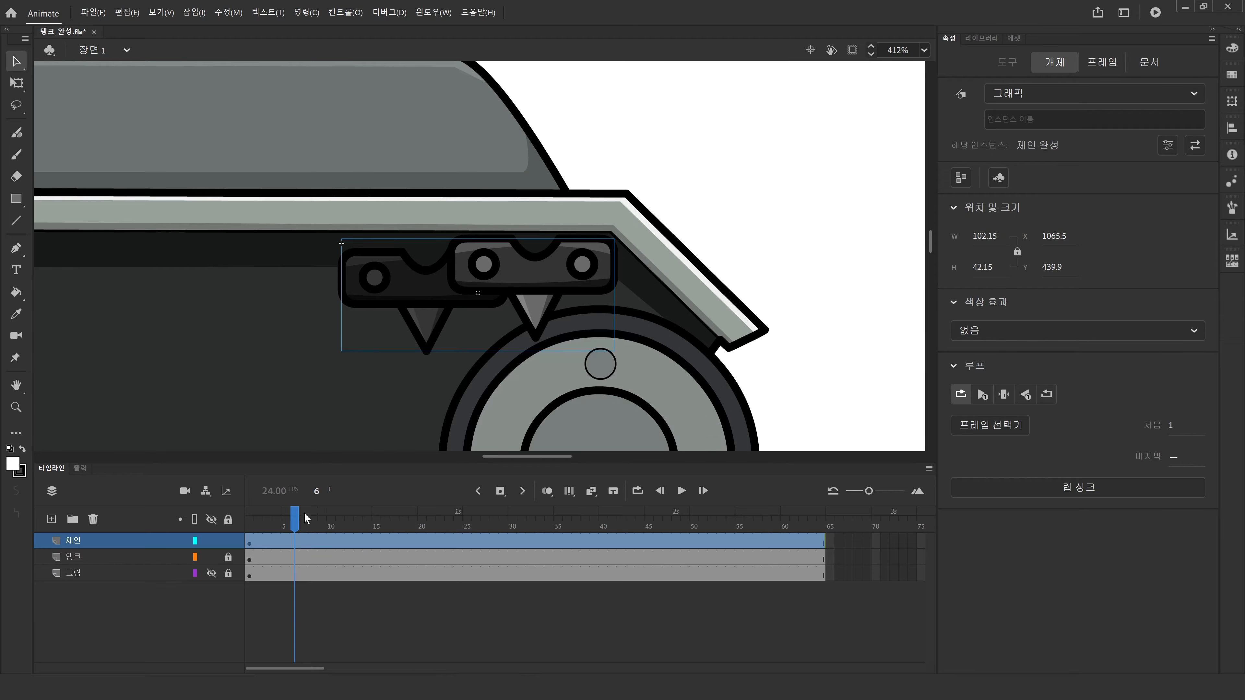
{"action": "left_click_drag", "start_coordinate": [298, 513], "coordinate": [173, 511]}
{"action": "double_click", "coordinate": [19, 384]}
{"action": "key", "text": "ctrl+s"}
{"action": "left_click", "coordinate": [15, 406]}
{"action": "left_click_drag", "start_coordinate": [226, 138], "coordinate": [663, 340]}
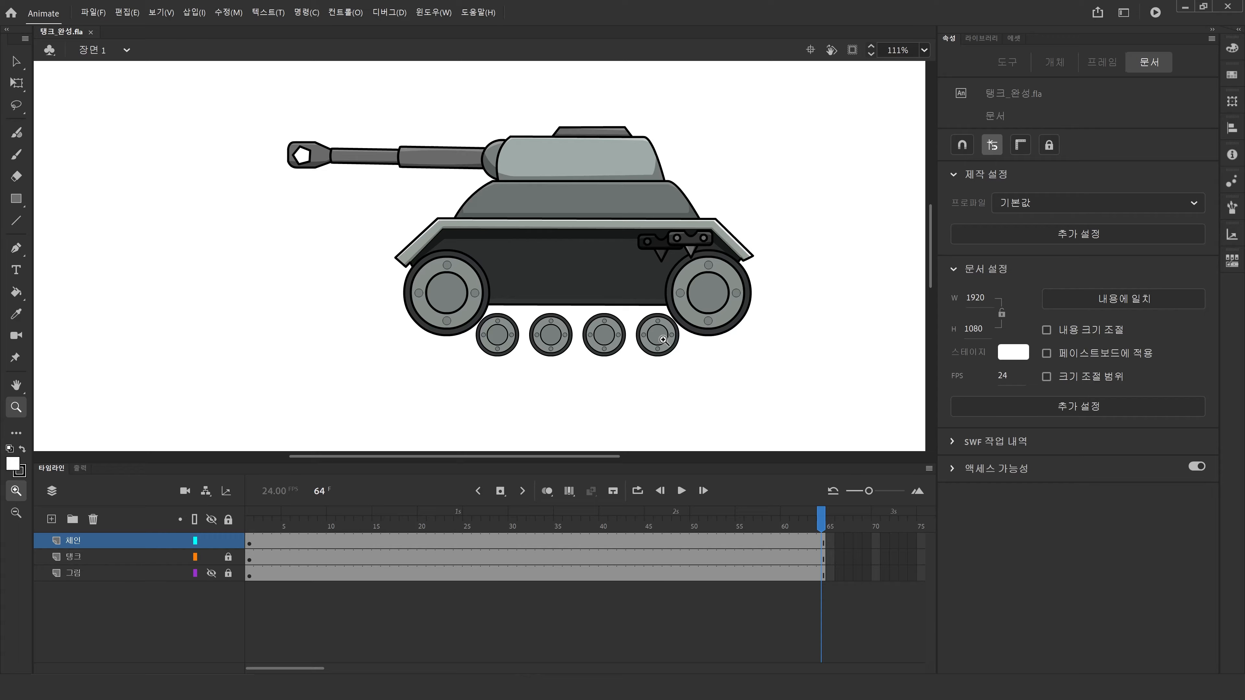
{"action": "key", "text": "Return"}
{"action": "left_click", "coordinate": [247, 518]}
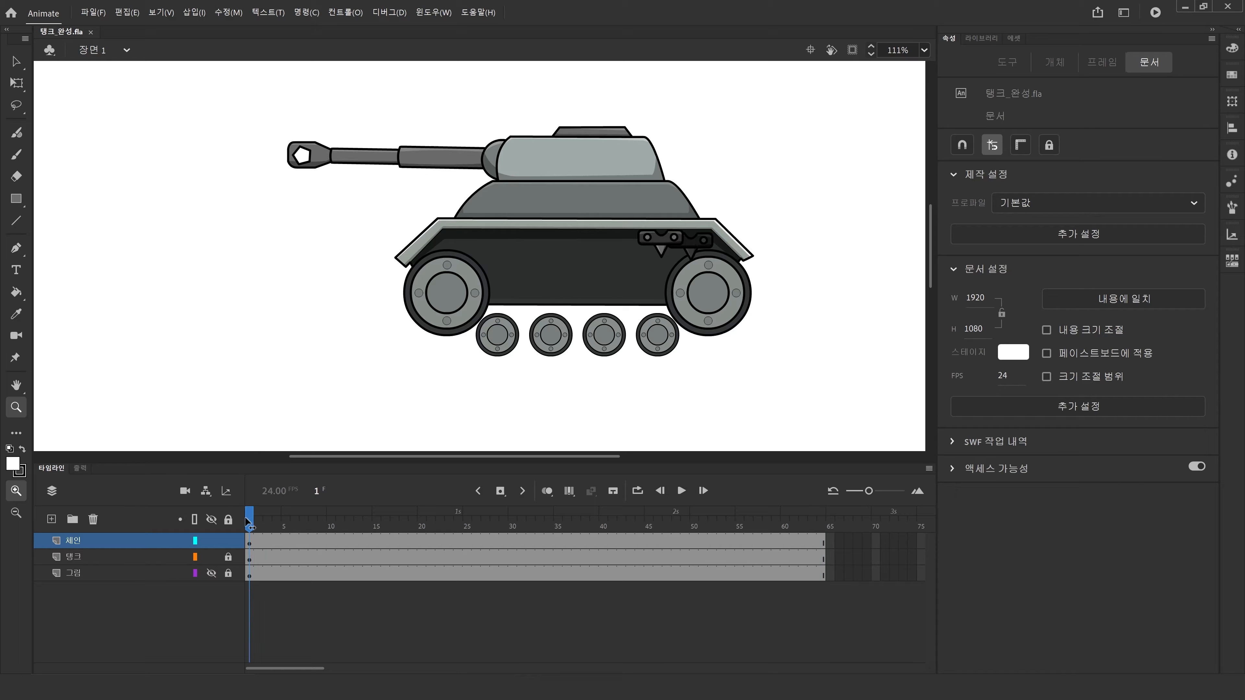
Step: Duplicate the two-link 체인 완성 segment along the upper hull into a row of five segments
{"action": "left_click_drag", "start_coordinate": [320, 98], "coordinate": [868, 463]}
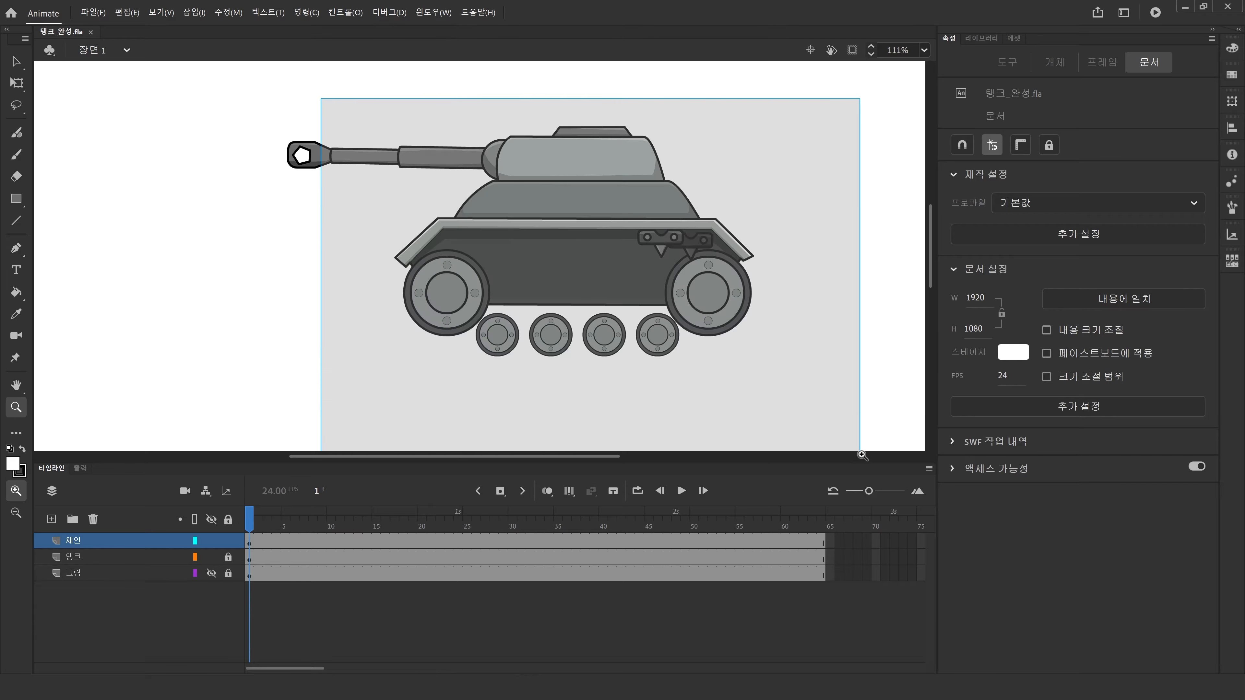
{"action": "left_click", "coordinate": [17, 62]}
{"action": "left_click", "coordinate": [656, 268]}
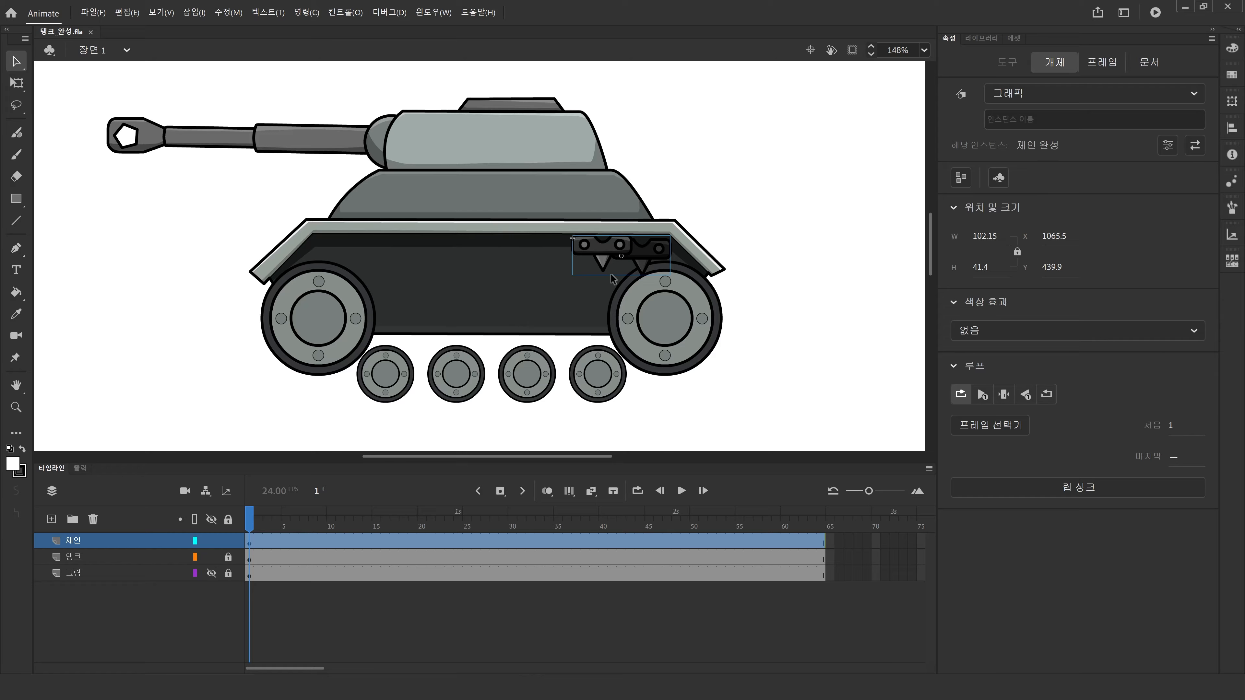
{"action": "left_click_drag", "start_coordinate": [645, 250], "coordinate": [568, 249]}
{"action": "left_click", "coordinate": [526, 309]}
{"action": "left_click_drag", "start_coordinate": [609, 298], "coordinate": [355, 258]}
{"action": "left_click", "coordinate": [538, 265]}
{"action": "left_click", "coordinate": [525, 338]}
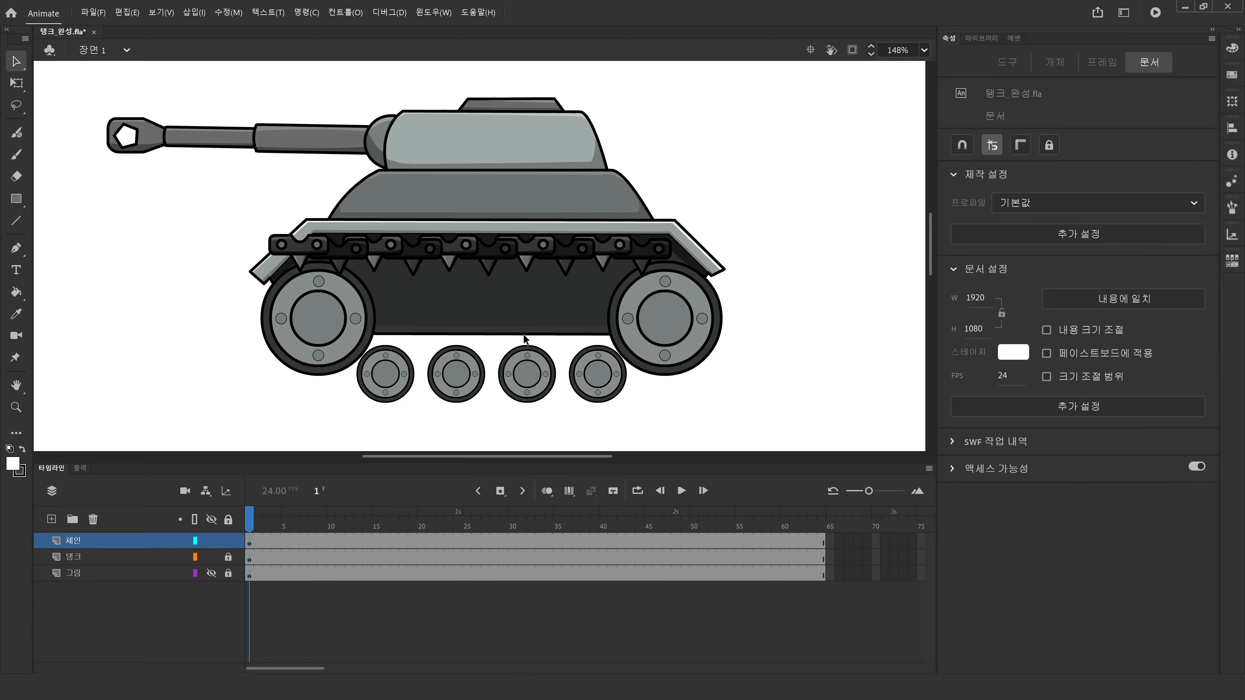
{"action": "left_click", "coordinate": [573, 256]}
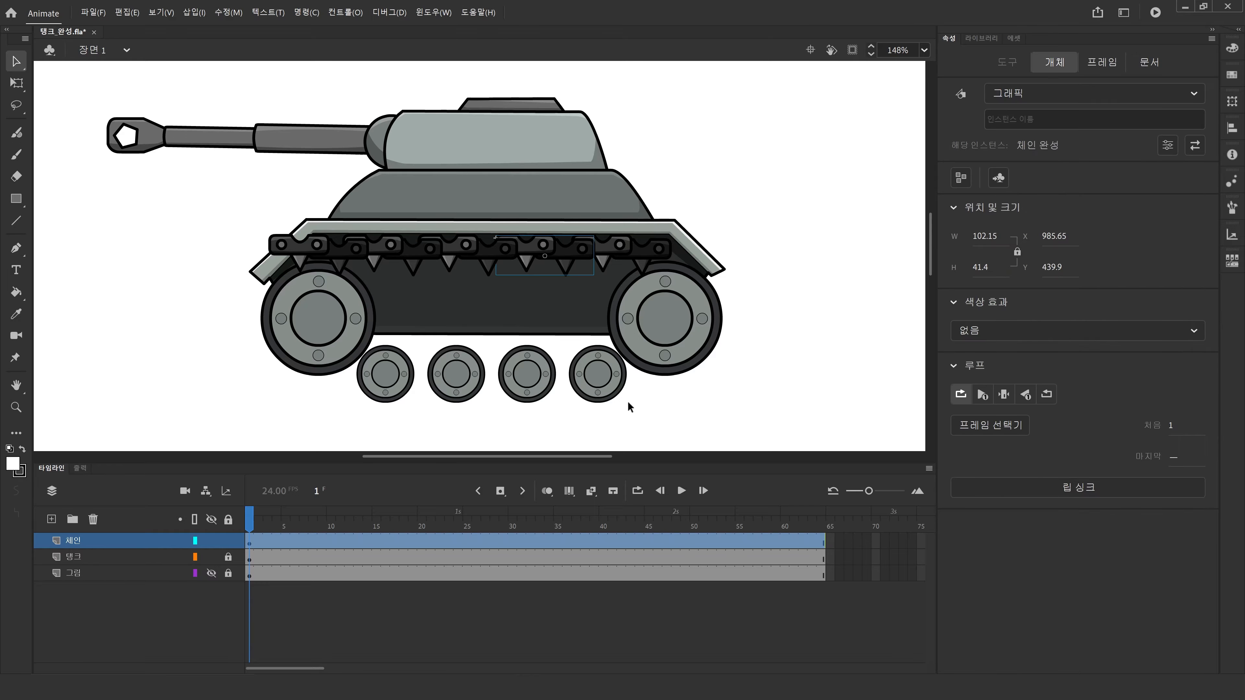
{"action": "left_click_drag", "start_coordinate": [325, 525], "coordinate": [249, 525]}
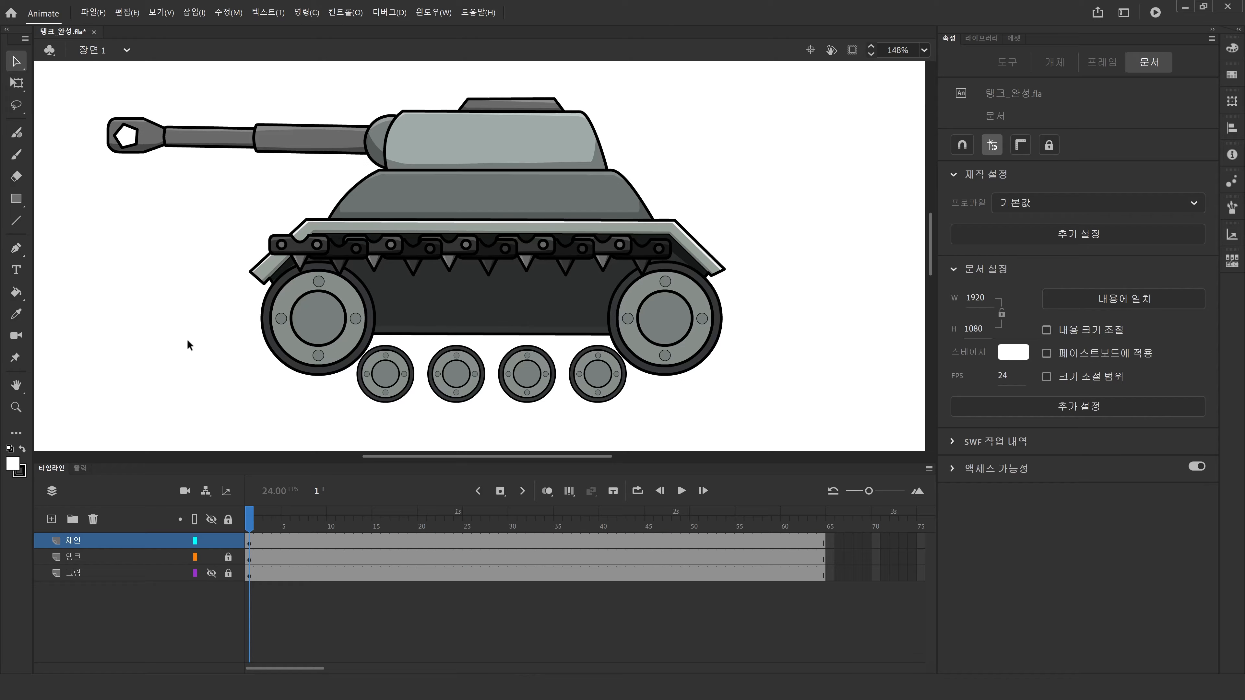
Step: Move the leftmost segment's transformation point onto its right link and tilt the segment slightly down over the front wheel
{"action": "left_click", "coordinate": [308, 247]}
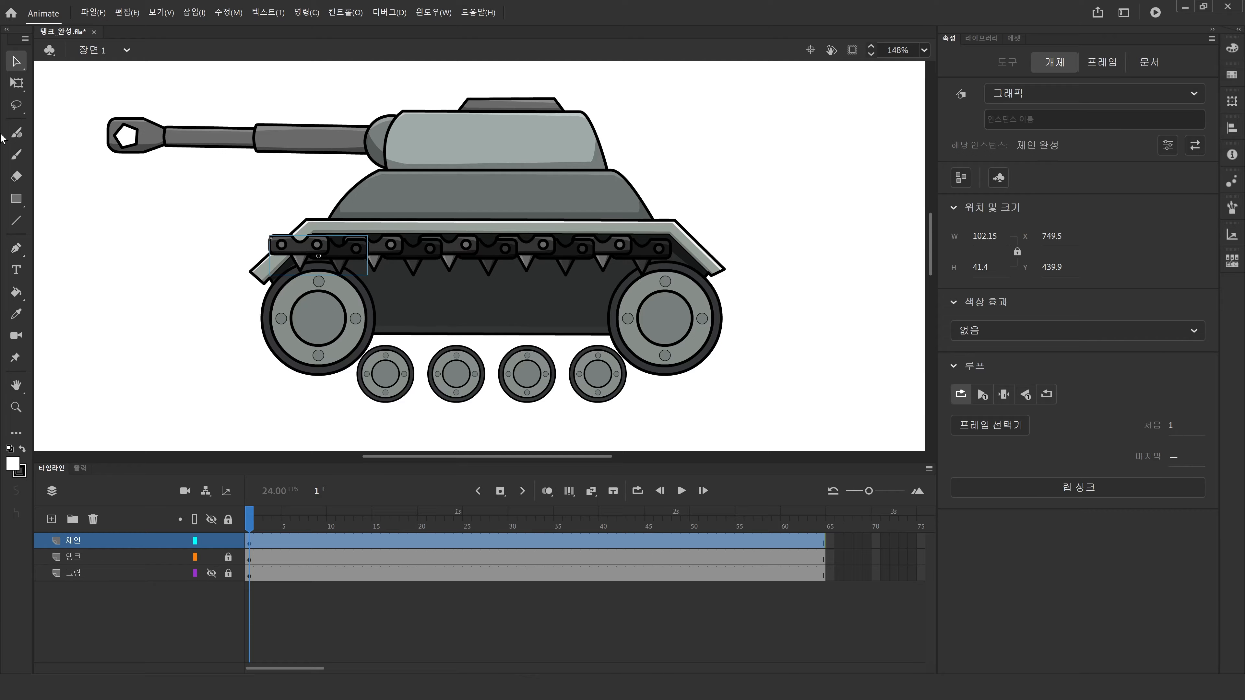
{"action": "left_click", "coordinate": [16, 83]}
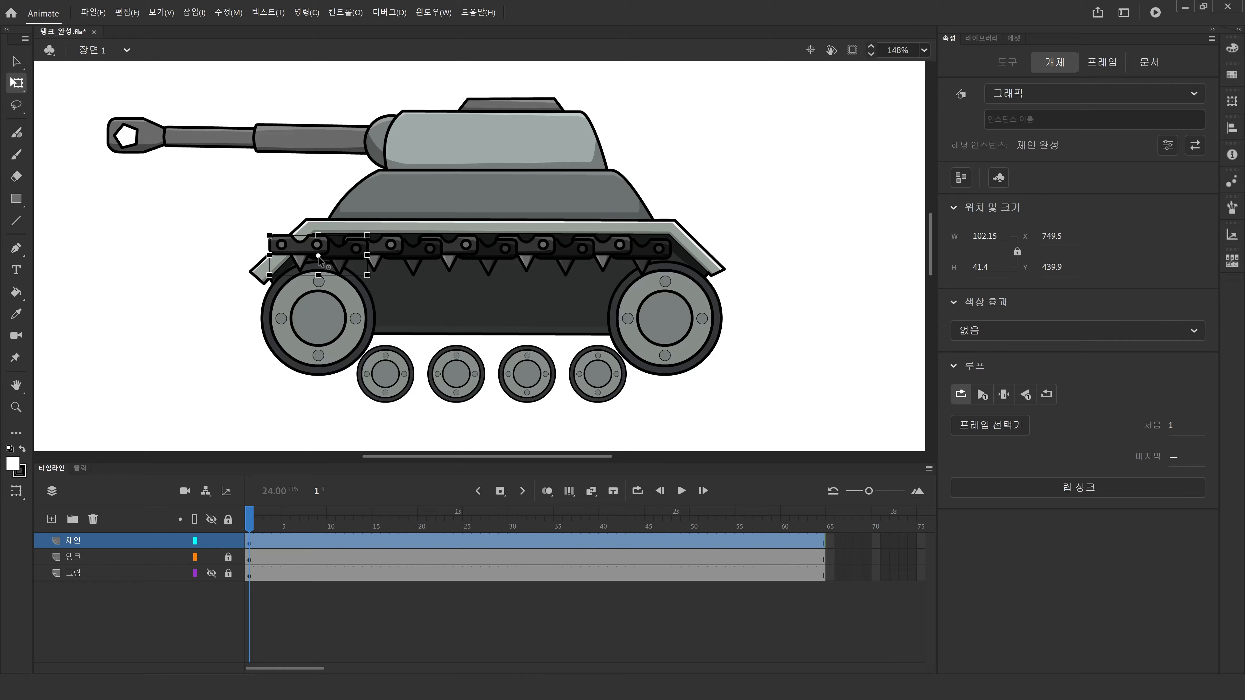
{"action": "left_click_drag", "start_coordinate": [318, 256], "coordinate": [354, 248]}
{"action": "left_click_drag", "start_coordinate": [272, 287], "coordinate": [280, 297]}
{"action": "key", "text": "Up"}
{"action": "key", "text": "Up"}
{"action": "key", "text": "Left"}
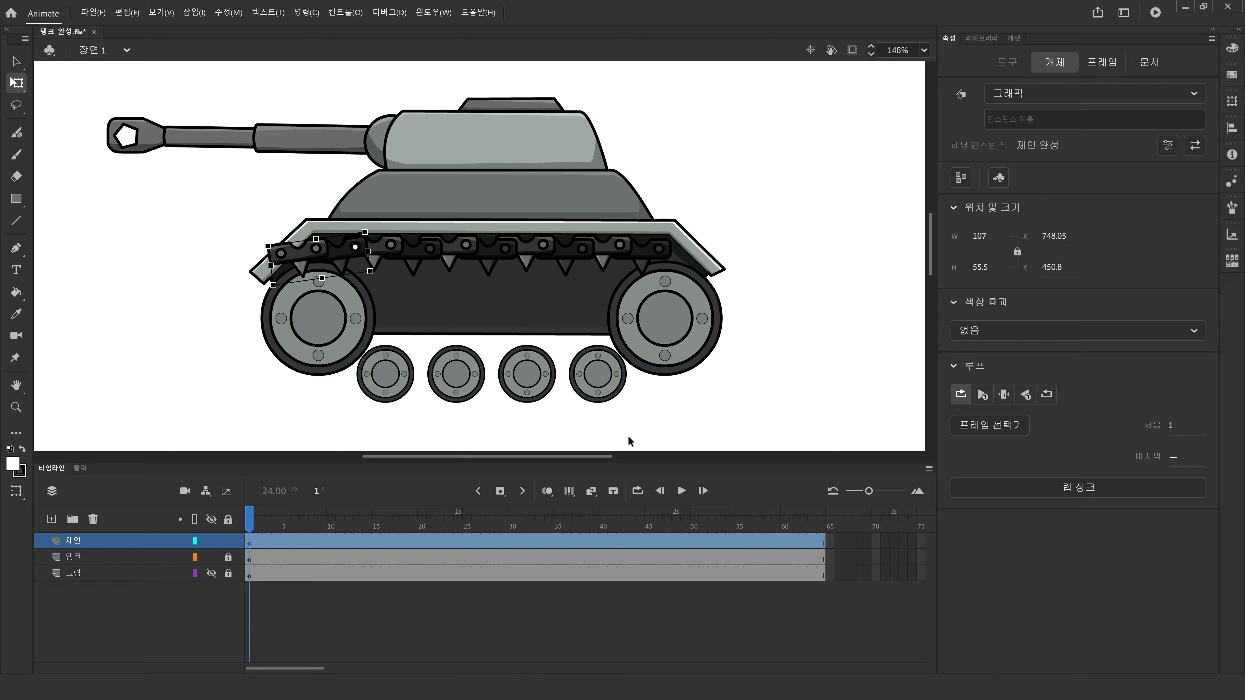
Step: Duplicate the tilted segment twice and rotate the copies to wrap around the outer side of the front wheel
{"action": "key", "text": "alt"}
{"action": "left_click", "coordinate": [17, 59]}
{"action": "left_click", "coordinate": [20, 87]}
{"action": "left_click_drag", "start_coordinate": [297, 257], "coordinate": [221, 257]}
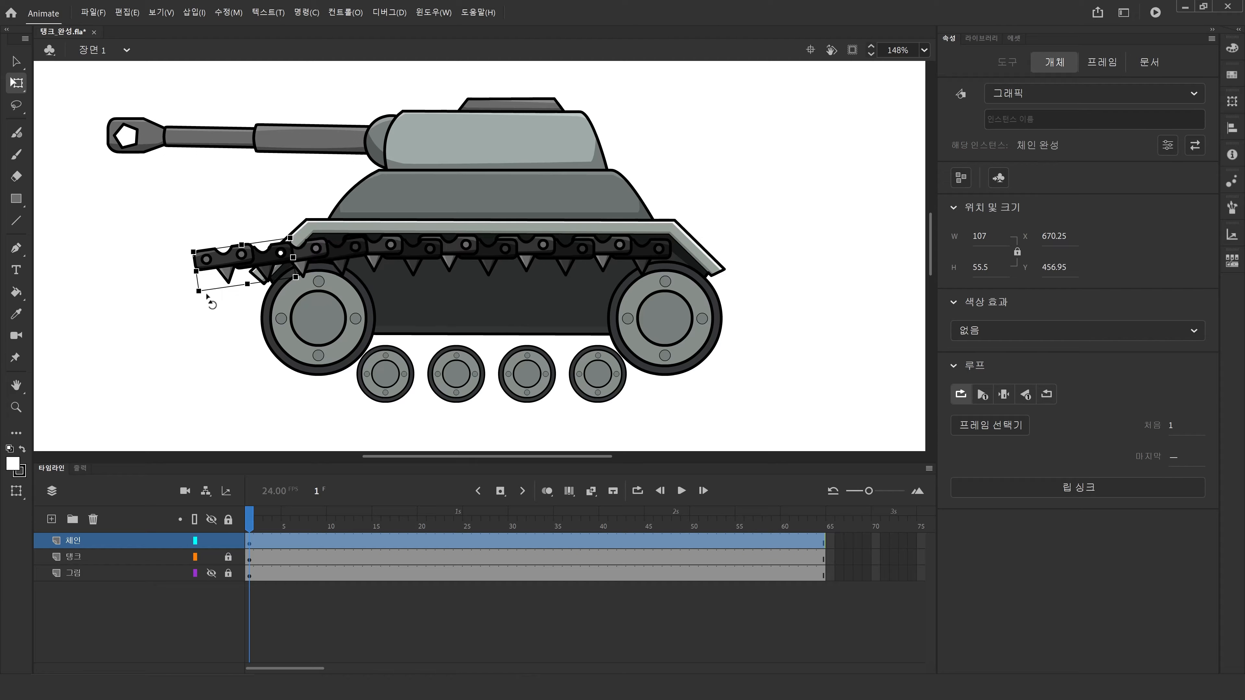
{"action": "left_click_drag", "start_coordinate": [215, 317], "coordinate": [259, 395]}
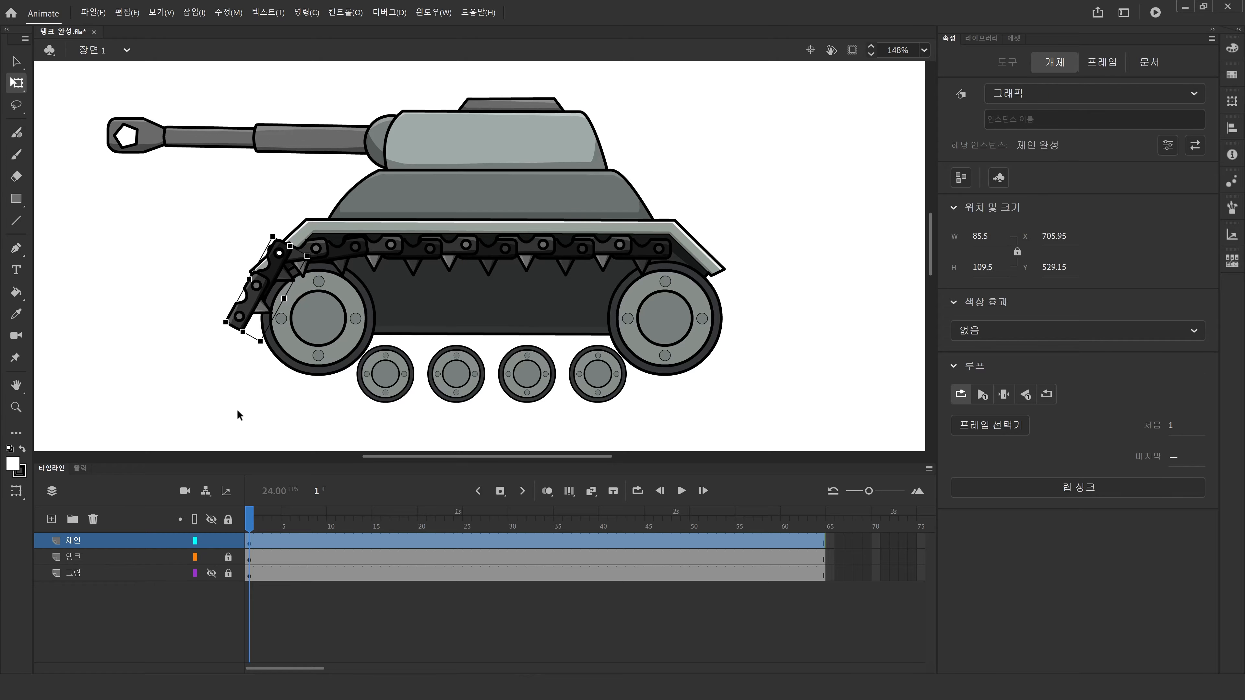
{"action": "left_click_drag", "start_coordinate": [253, 299], "coordinate": [208, 364]}
{"action": "left_click_drag", "start_coordinate": [230, 418], "coordinate": [415, 420]}
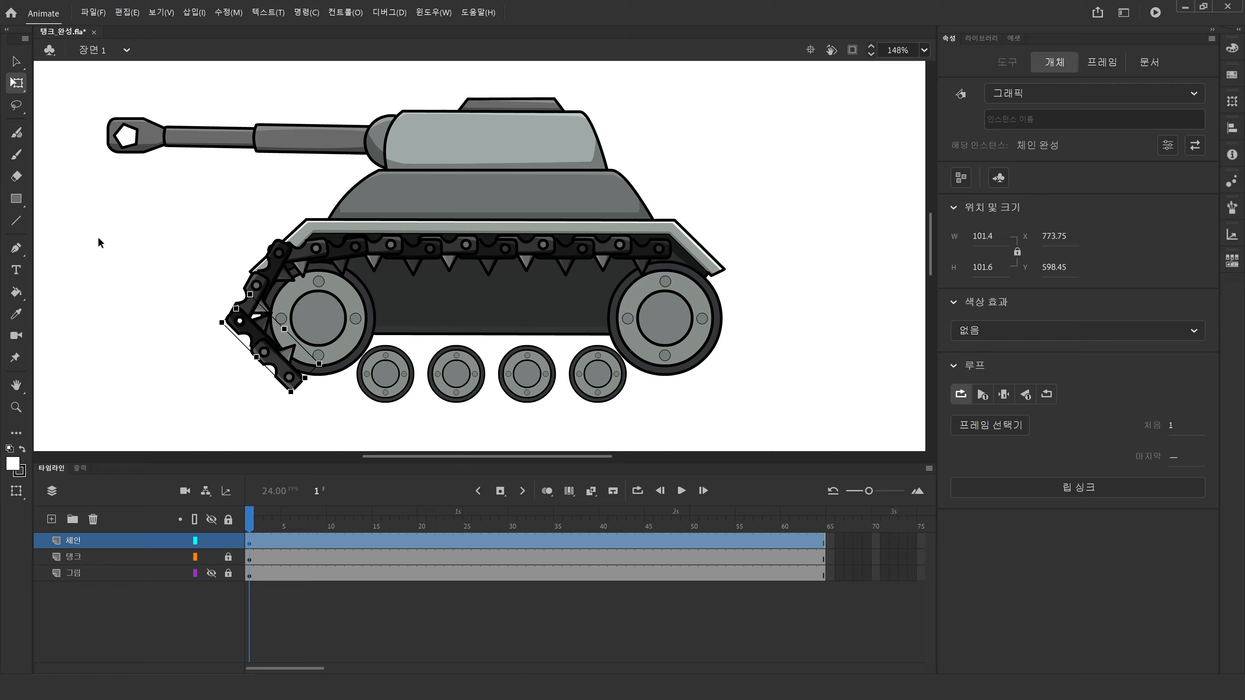
Step: Duplicate the last segment beneath the front wheel and rotate it to a shallow slope at X 857.2, Y 619.85
{"action": "left_click", "coordinate": [18, 63]}
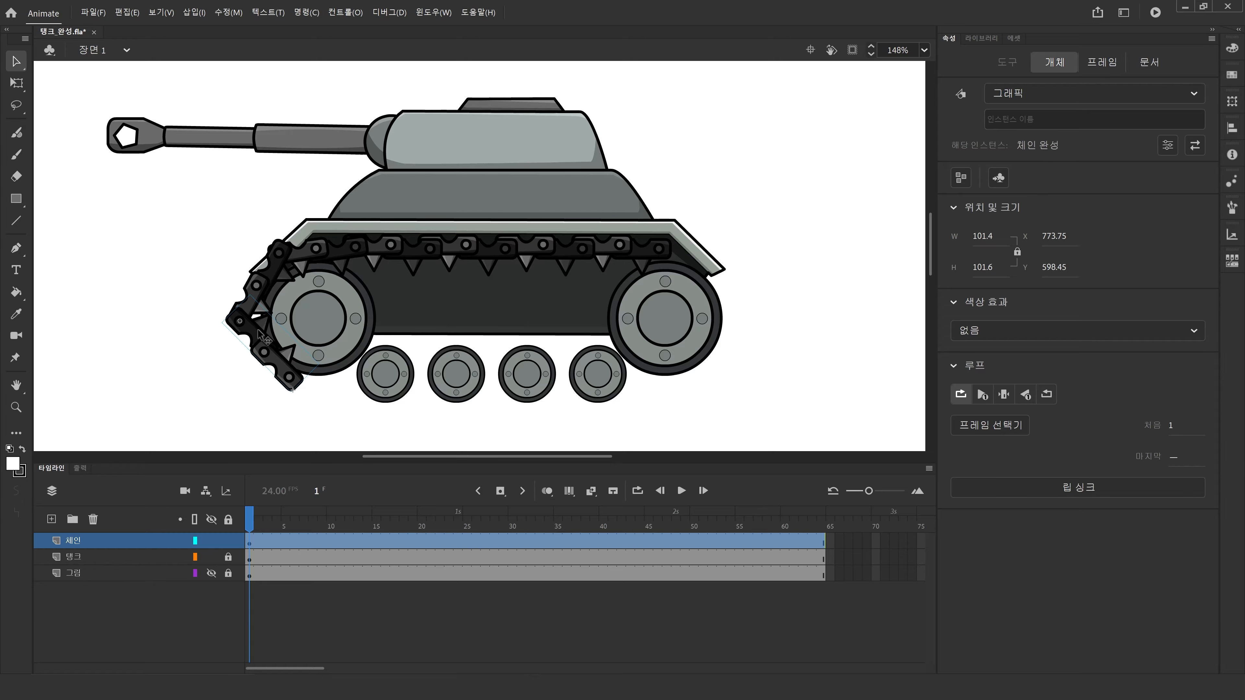
{"action": "left_click_drag", "start_coordinate": [294, 376], "coordinate": [420, 377]}
{"action": "left_click", "coordinate": [16, 83]}
{"action": "key", "text": "Left"}
{"action": "key", "text": "Down"}
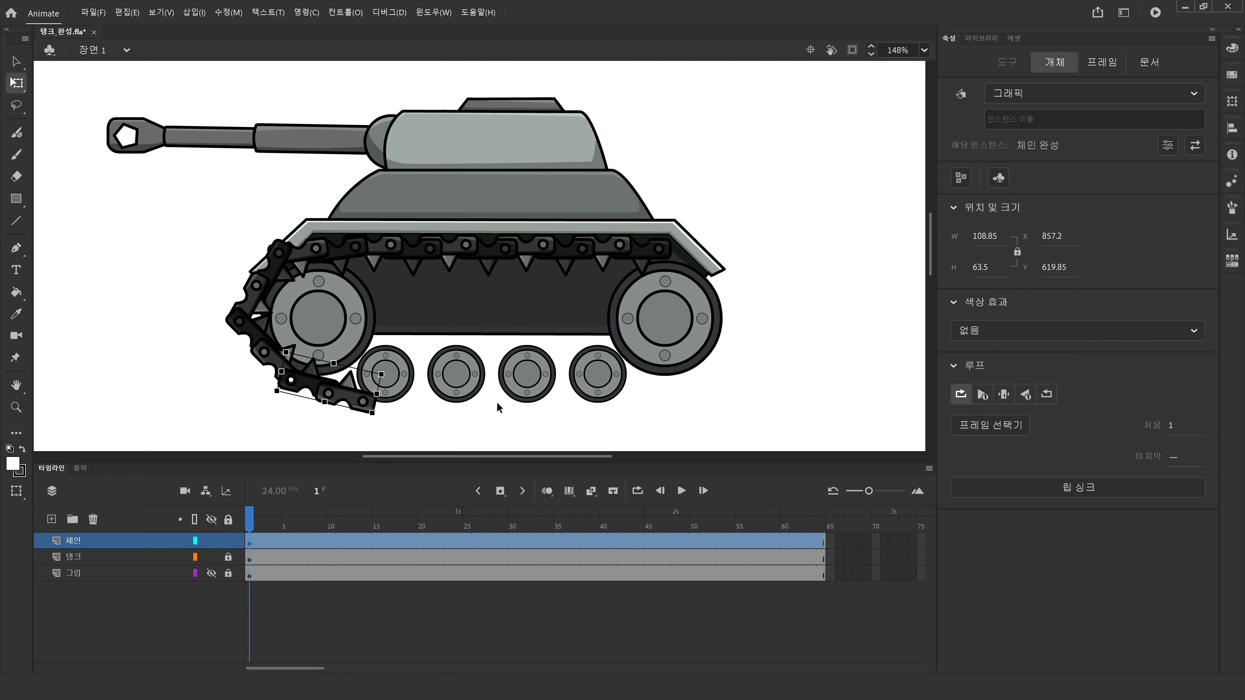
{"action": "left_click", "coordinate": [449, 415]}
{"action": "key", "text": "alt"}
{"action": "left_click", "coordinate": [360, 402]}
{"action": "left_click_drag", "start_coordinate": [369, 412], "coordinate": [431, 426]}
{"action": "key", "text": "alt"}
{"action": "key", "text": "ctrl+z"}
Step: Duplicate the sloped segment under the first small road wheel and rotate the copy to nearly level
{"action": "left_click", "coordinate": [24, 69]}
{"action": "key", "text": "q"}
{"action": "left_click_drag", "start_coordinate": [336, 399], "coordinate": [407, 418]}
{"action": "key", "text": "Up"}
{"action": "key", "text": "Left"}
{"action": "key", "text": "Left"}
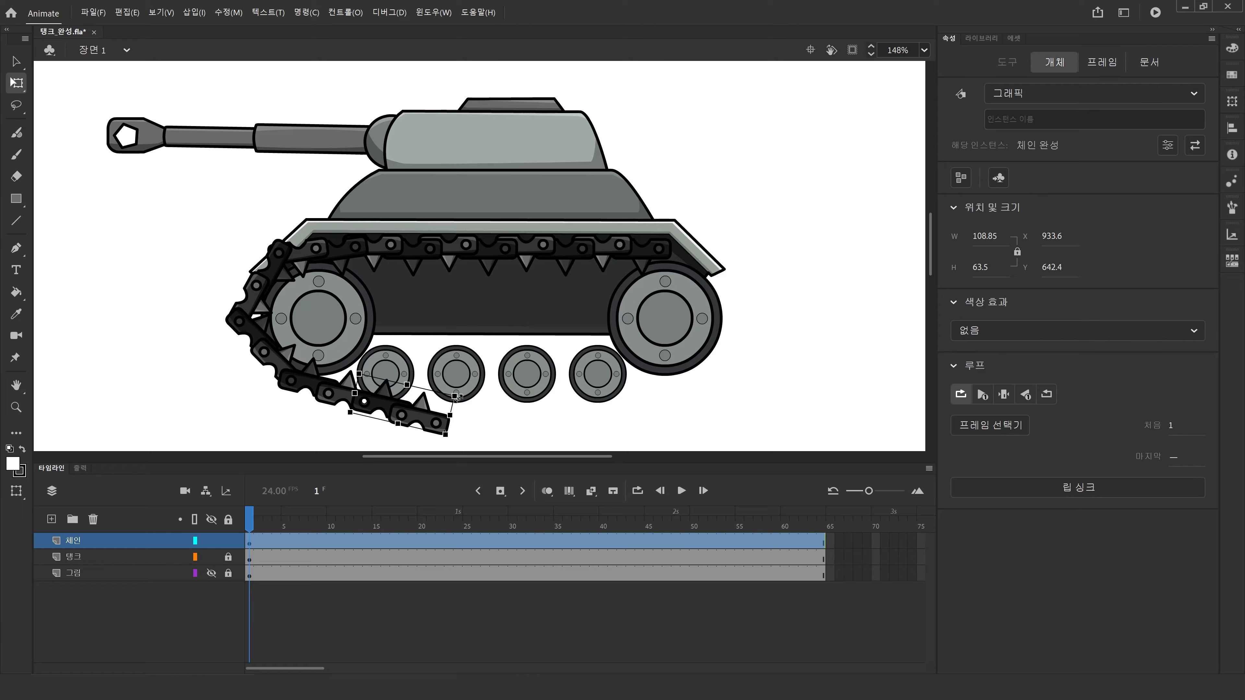
{"action": "left_click_drag", "start_coordinate": [461, 400], "coordinate": [481, 376]}
Step: Duplicate the level segment twice beneath the middle road wheels, placing the copies at X 1017.25 and X 1095.7, both at Y 623.1
{"action": "left_click_drag", "start_coordinate": [423, 407], "coordinate": [498, 408]}
{"action": "key", "text": "Down"}
{"action": "key", "text": "Down"}
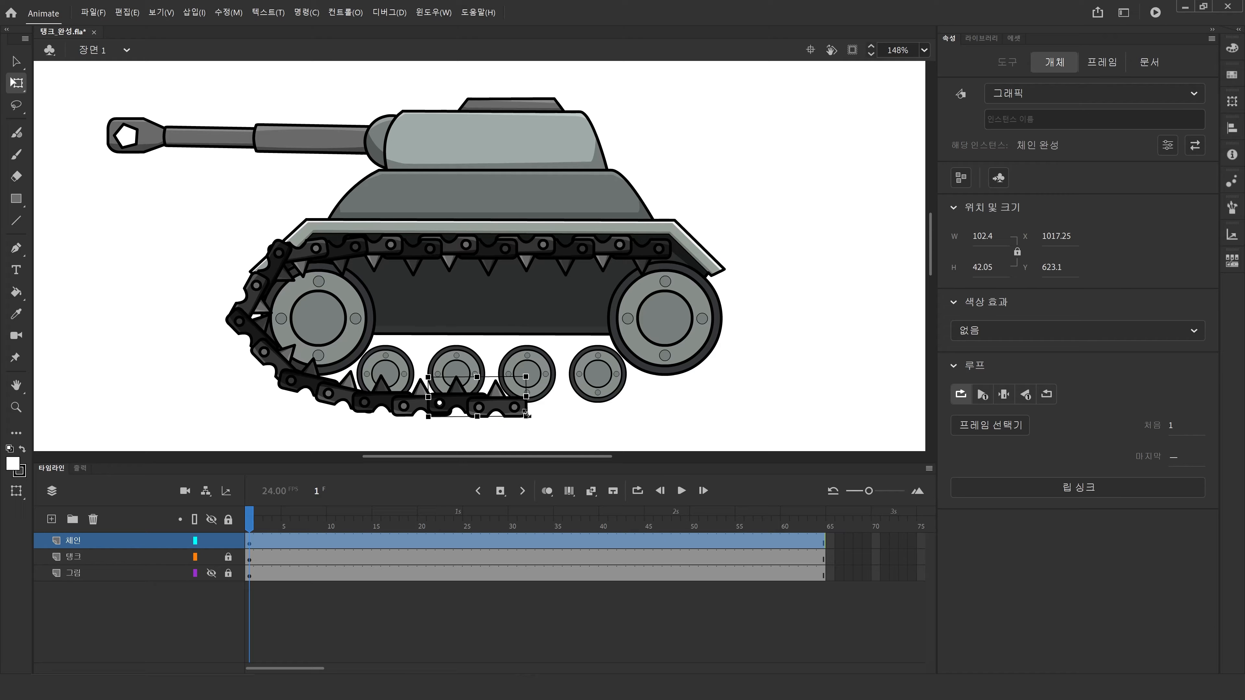
{"action": "left_click_drag", "start_coordinate": [505, 411], "coordinate": [575, 404]}
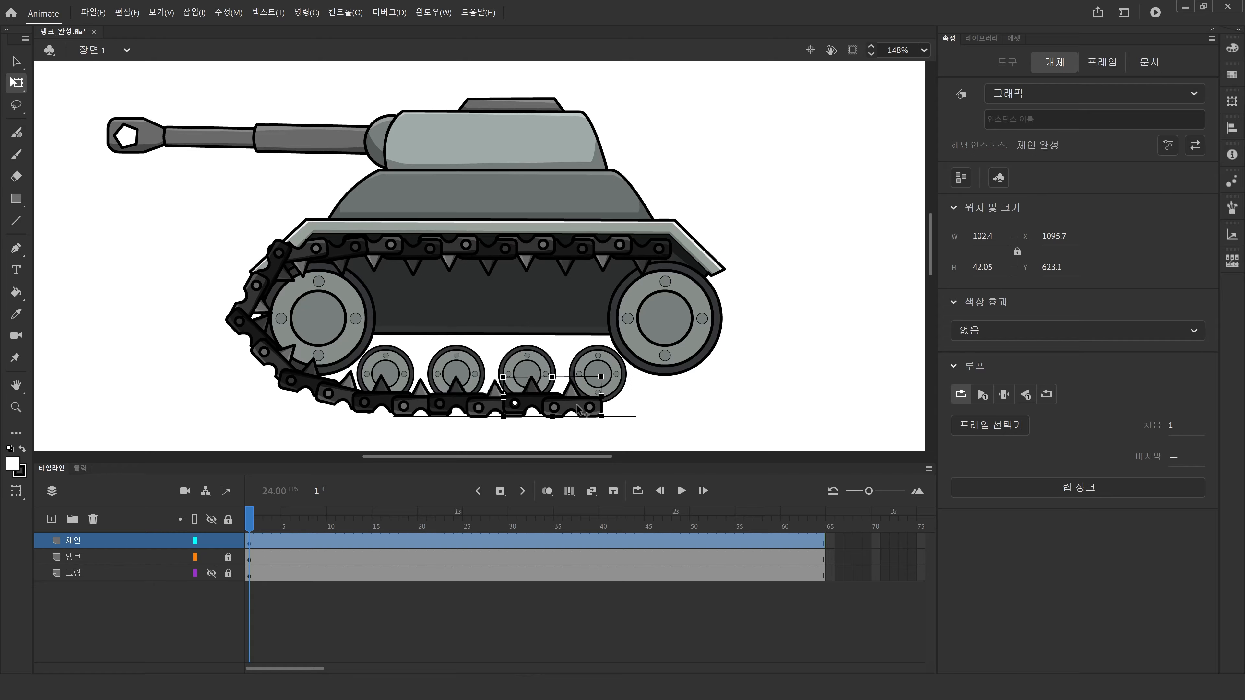
{"action": "key", "text": "Down"}
{"action": "key", "text": "Down"}
{"action": "key", "text": "Down"}
{"action": "key", "text": "Down"}
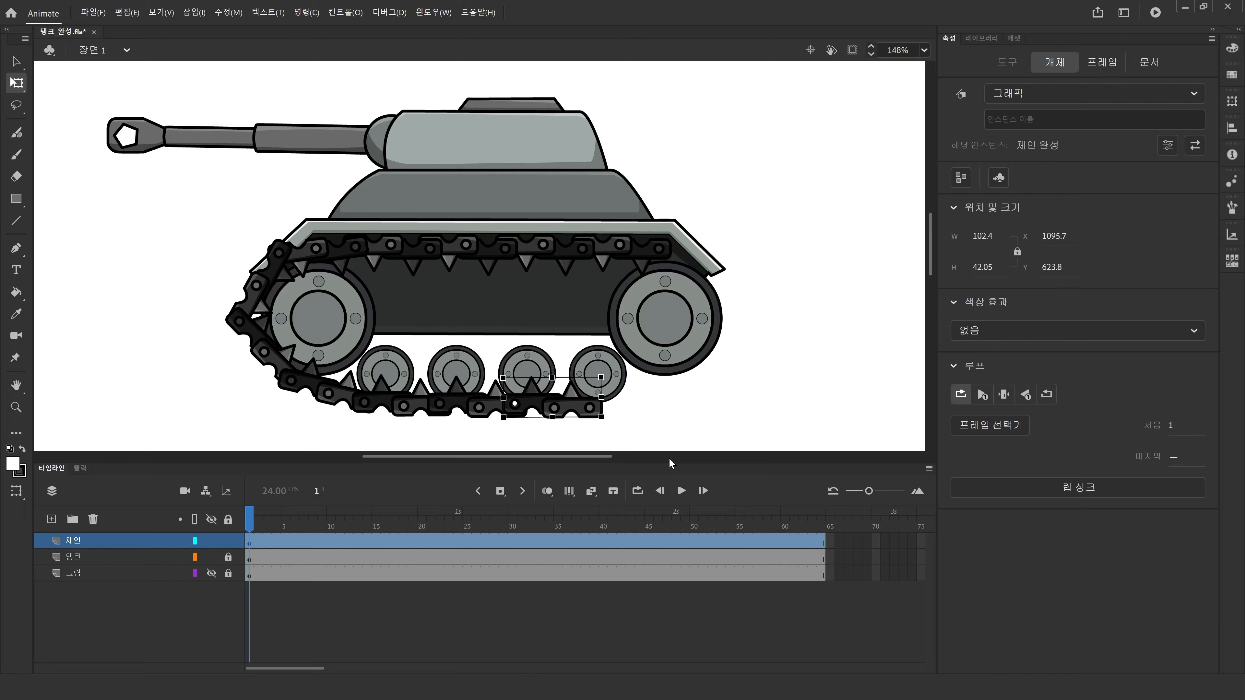
{"action": "key", "text": "Up"}
{"action": "key", "text": "Up"}
Step: Duplicate the segment beneath the last road wheel at X 1173.55, Y 624.5 and tilt the copy up toward the rear wheel
{"action": "left_click_drag", "start_coordinate": [571, 411], "coordinate": [642, 411]}
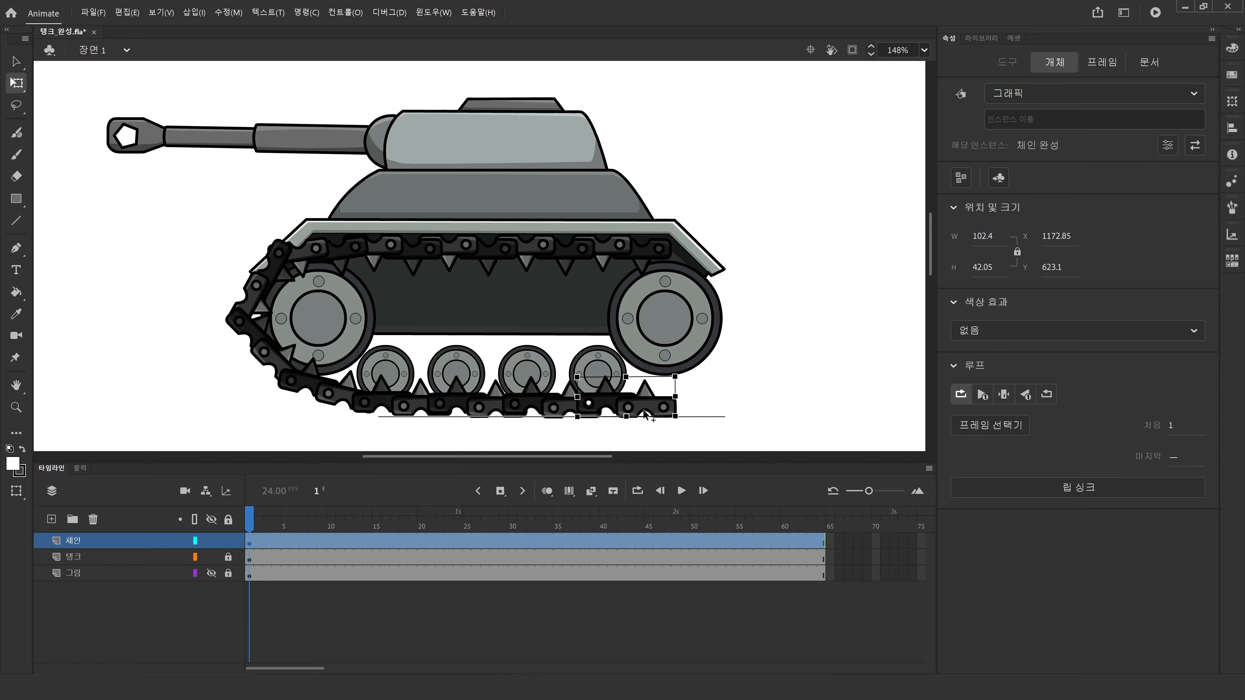
{"action": "key", "text": "Right"}
{"action": "key", "text": "Right"}
{"action": "key", "text": "Down"}
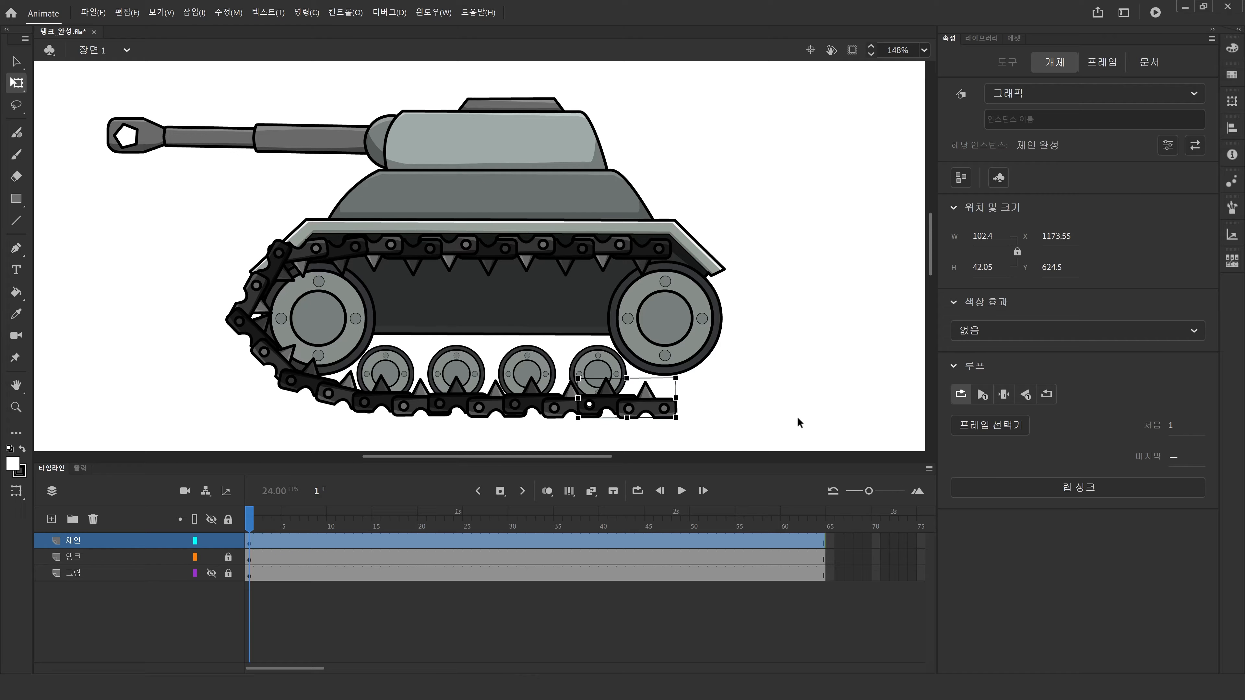
{"action": "left_click_drag", "start_coordinate": [685, 382], "coordinate": [688, 362]}
Step: Extend the track up beneath the rear wheel with progressively steeper copies of the segment, placing the last at X 1310.5, Y 512.25
{"action": "left_click_drag", "start_coordinate": [614, 402], "coordinate": [690, 387]}
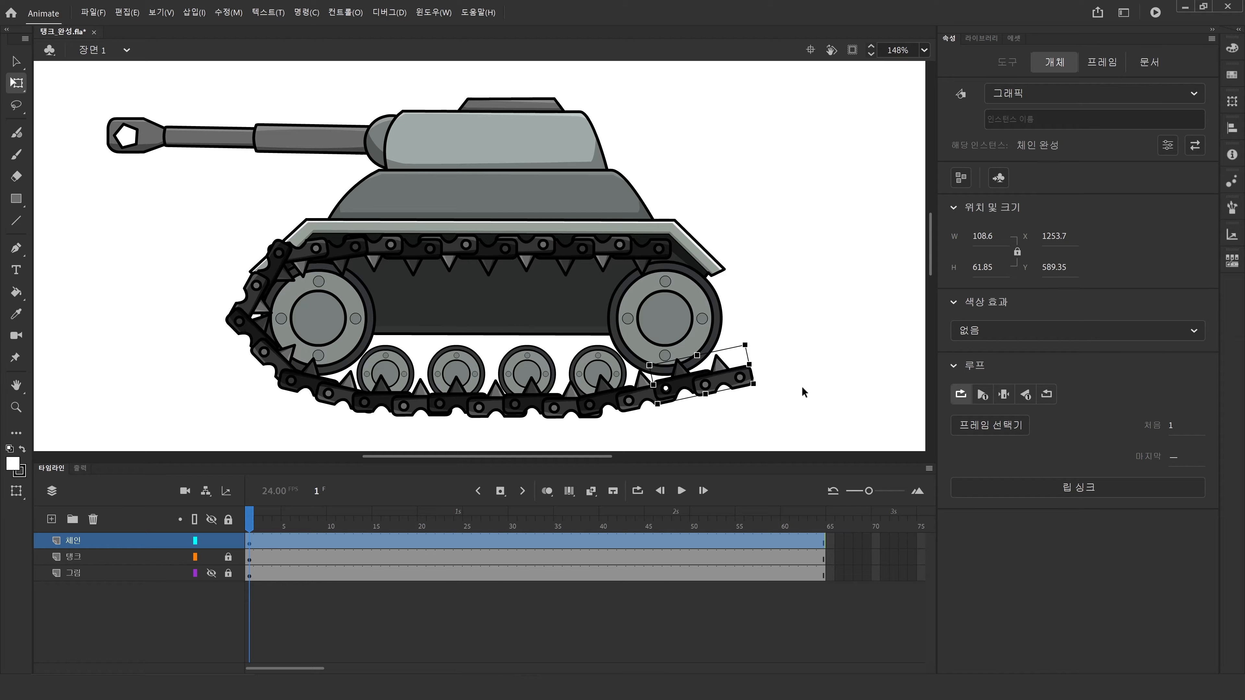
{"action": "left_click_drag", "start_coordinate": [743, 350], "coordinate": [710, 325]}
{"action": "left_click_drag", "start_coordinate": [679, 372], "coordinate": [742, 330]}
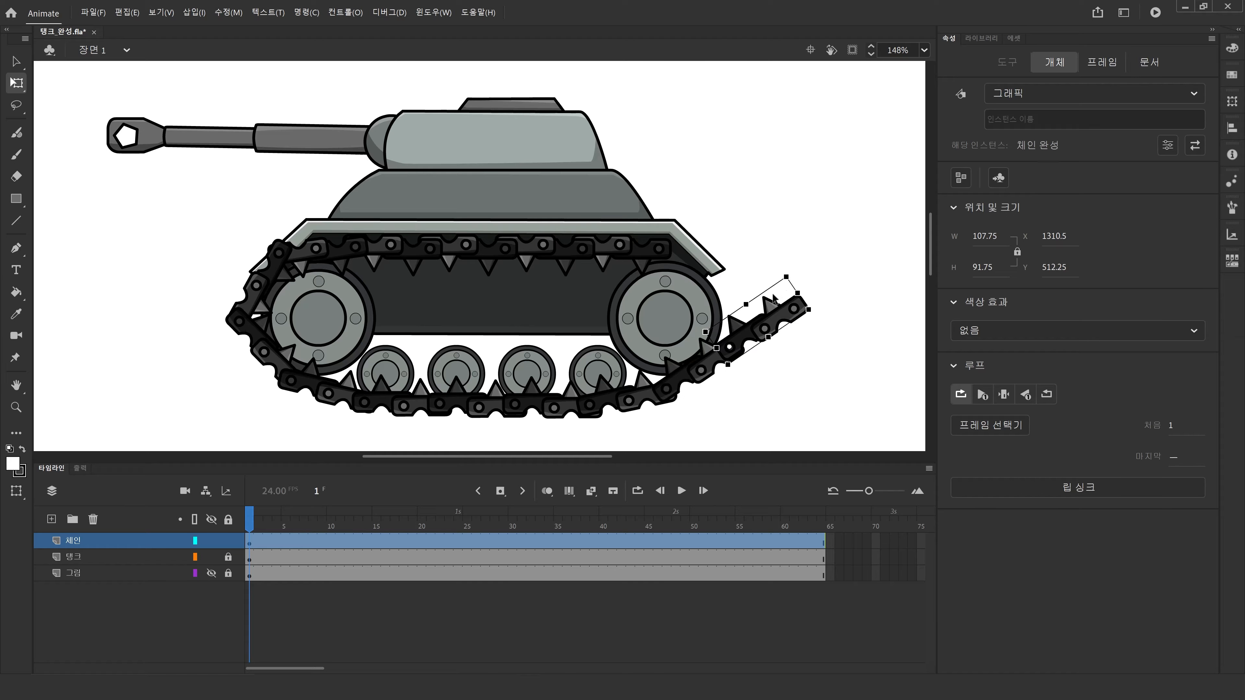
Step: Rotate the last segment nearly upright behind the rear wheel and add a sloped copy linking it to the top run of the track
{"action": "left_click_drag", "start_coordinate": [789, 274], "coordinate": [675, 236]}
{"action": "left_click_drag", "start_coordinate": [730, 281], "coordinate": [688, 252]}
{"action": "left_click_drag", "start_coordinate": [706, 335], "coordinate": [784, 265]}
{"action": "left_click_drag", "start_coordinate": [671, 315], "coordinate": [695, 266]}
Step: Select the upright track segment behind the rear wheel and rotate it slightly to line up with its neighbours
{"action": "left_click", "coordinate": [17, 60]}
{"action": "left_click", "coordinate": [724, 313]}
{"action": "left_click", "coordinate": [16, 84]}
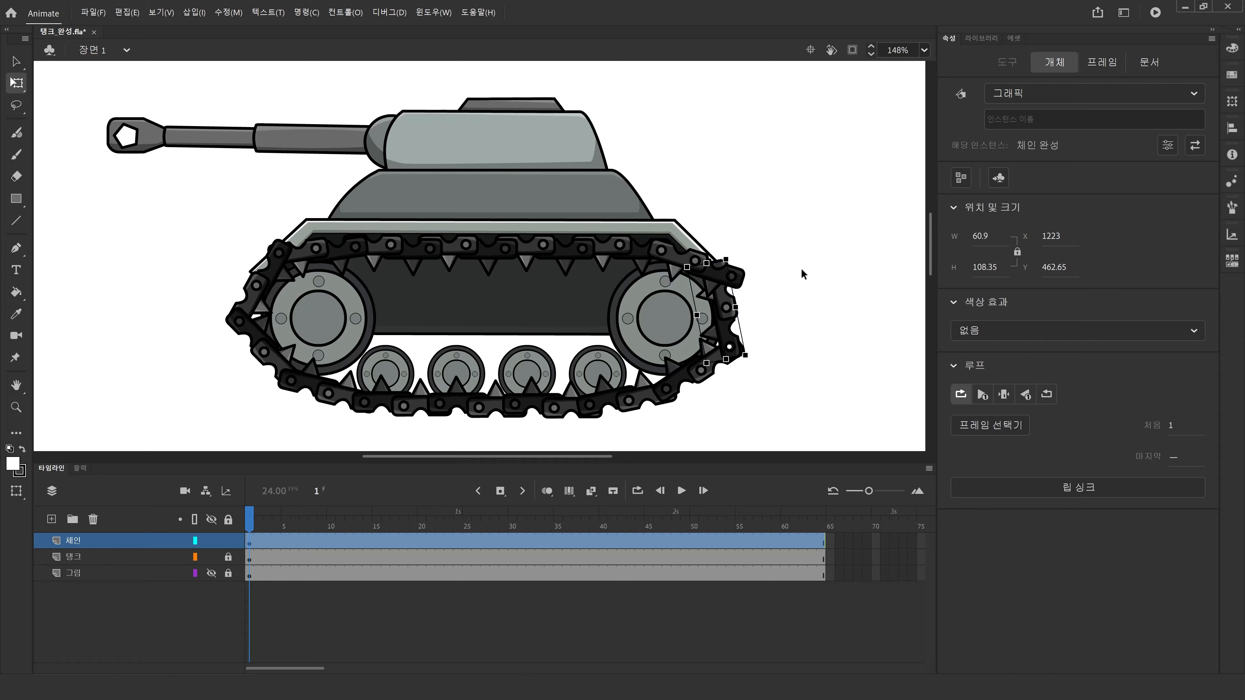
{"action": "left_click_drag", "start_coordinate": [736, 266], "coordinate": [756, 271]}
Step: Nudge the sloped segment above the rear wheel up into line with the adjoining links and deselect it
{"action": "left_click", "coordinate": [732, 277]}
{"action": "key", "text": "shift+Up"}
{"action": "key", "text": "Up"}
{"action": "key", "text": "Up"}
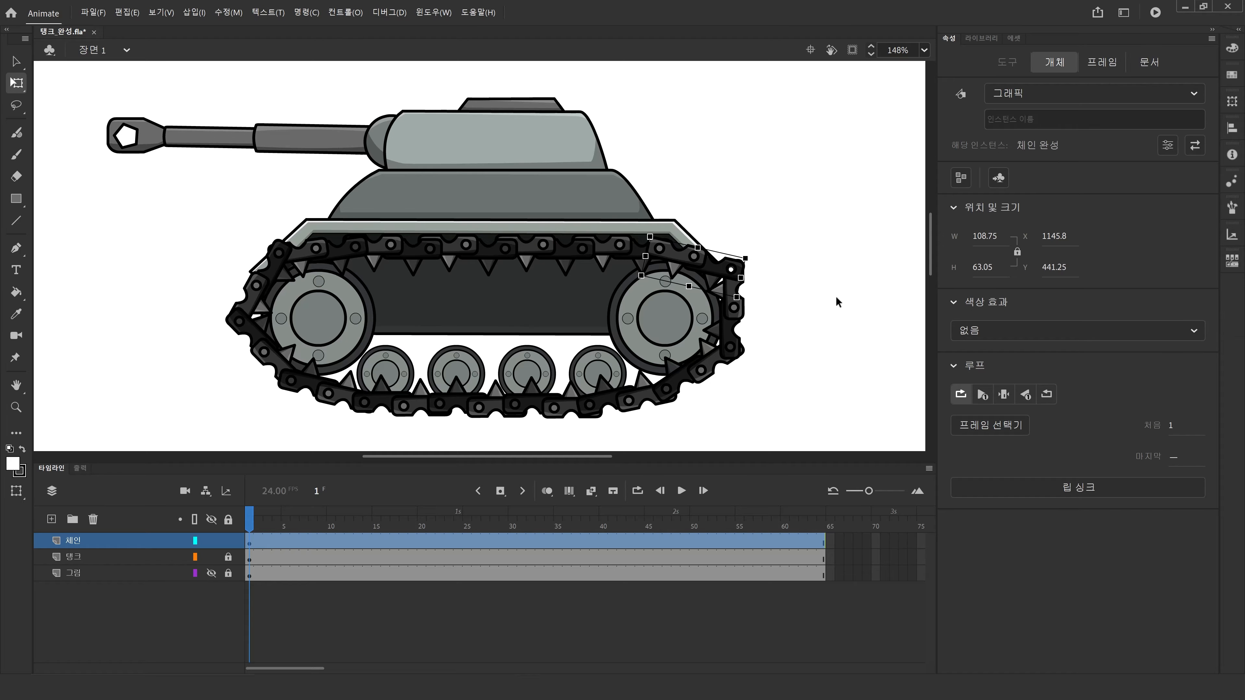
{"action": "key", "text": "Up"}
{"action": "key", "text": "Down"}
{"action": "key", "text": "Left"}
{"action": "left_click", "coordinate": [836, 296]}
Step: Fit the whole stage in view and play the timeline from frame 1 to check the turning wheels and track
{"action": "left_click", "coordinate": [15, 387]}
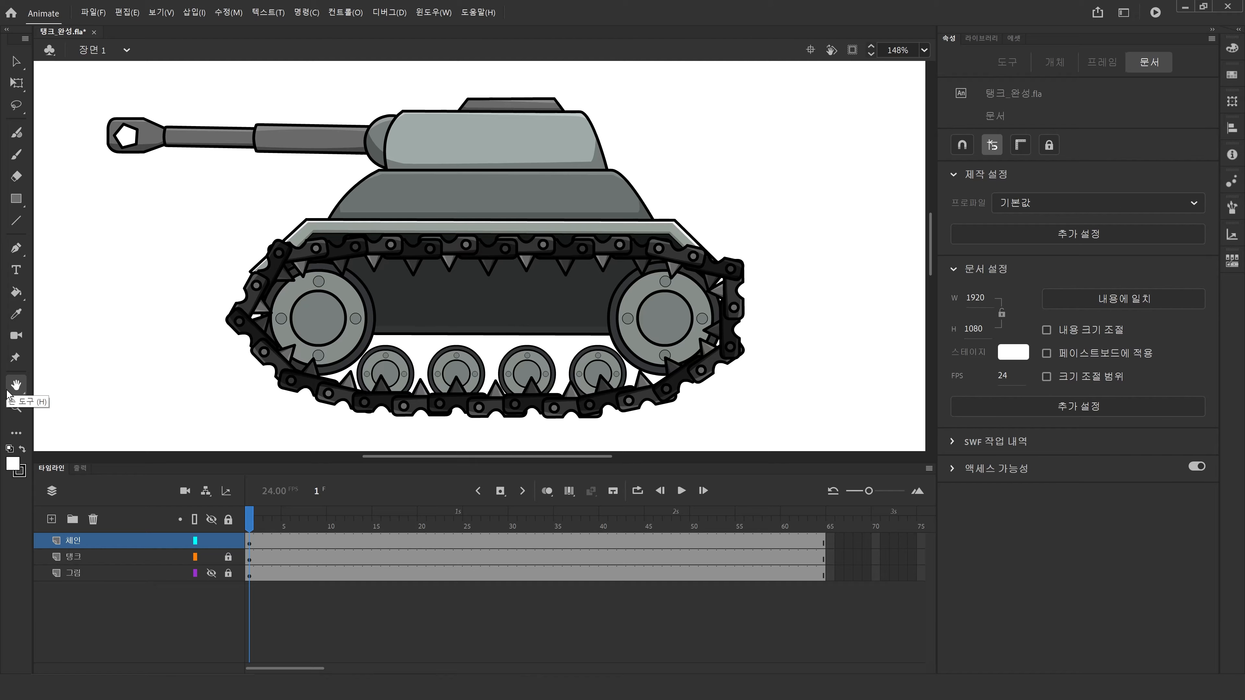
{"action": "double_click", "coordinate": [11, 391]}
{"action": "left_click", "coordinate": [15, 61]}
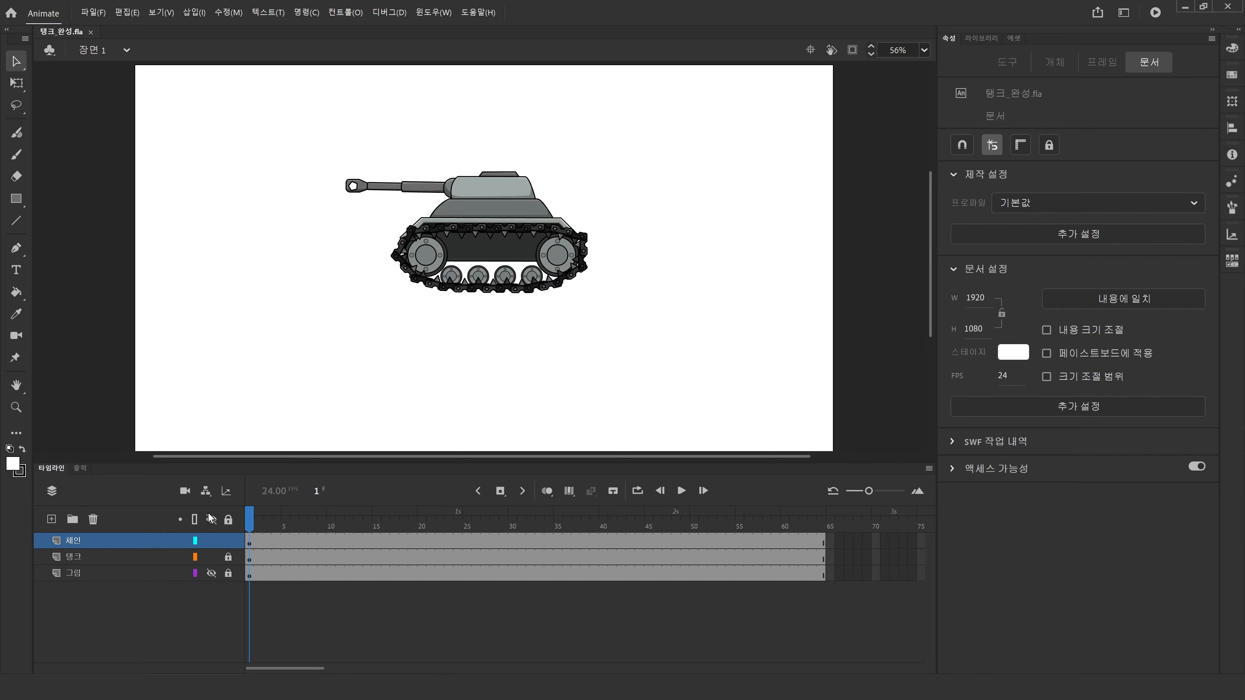
{"action": "left_click_drag", "start_coordinate": [286, 511], "coordinate": [215, 505]}
{"action": "key", "text": "Return"}
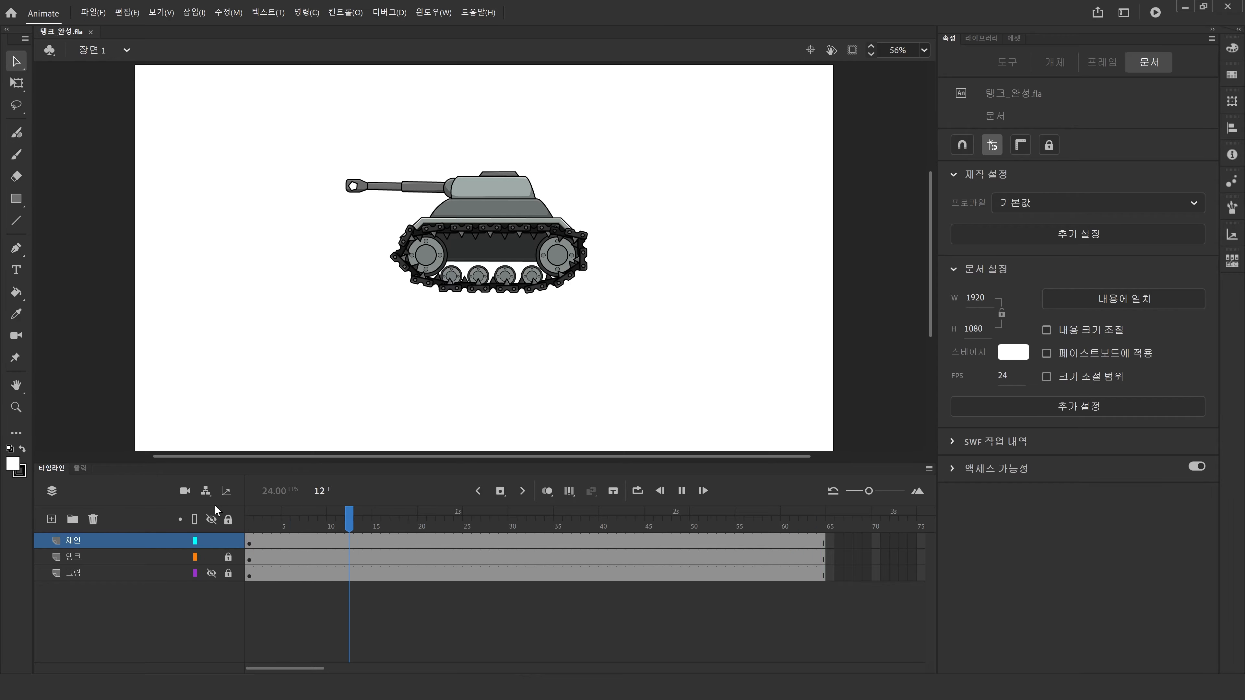
{"action": "left_click", "coordinate": [257, 517]}
{"action": "left_click_drag", "start_coordinate": [256, 517], "coordinate": [244, 521]}
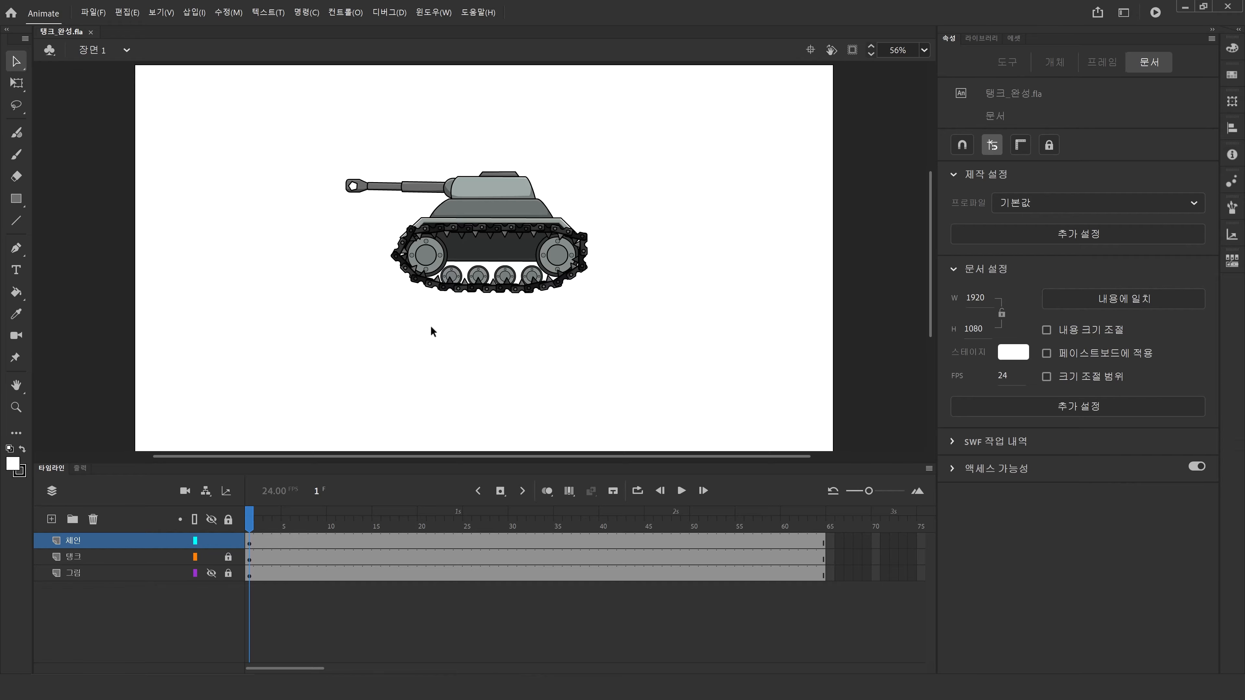
{"action": "key", "text": "Return"}
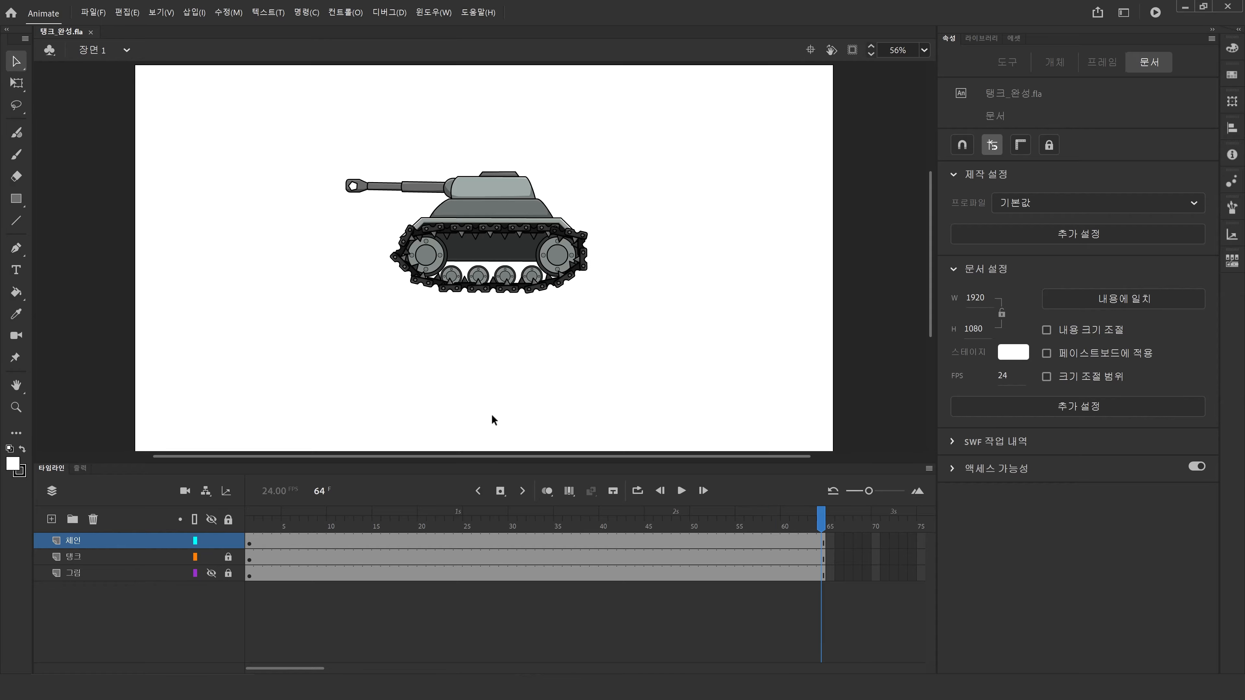
{"action": "left_click", "coordinate": [407, 526]}
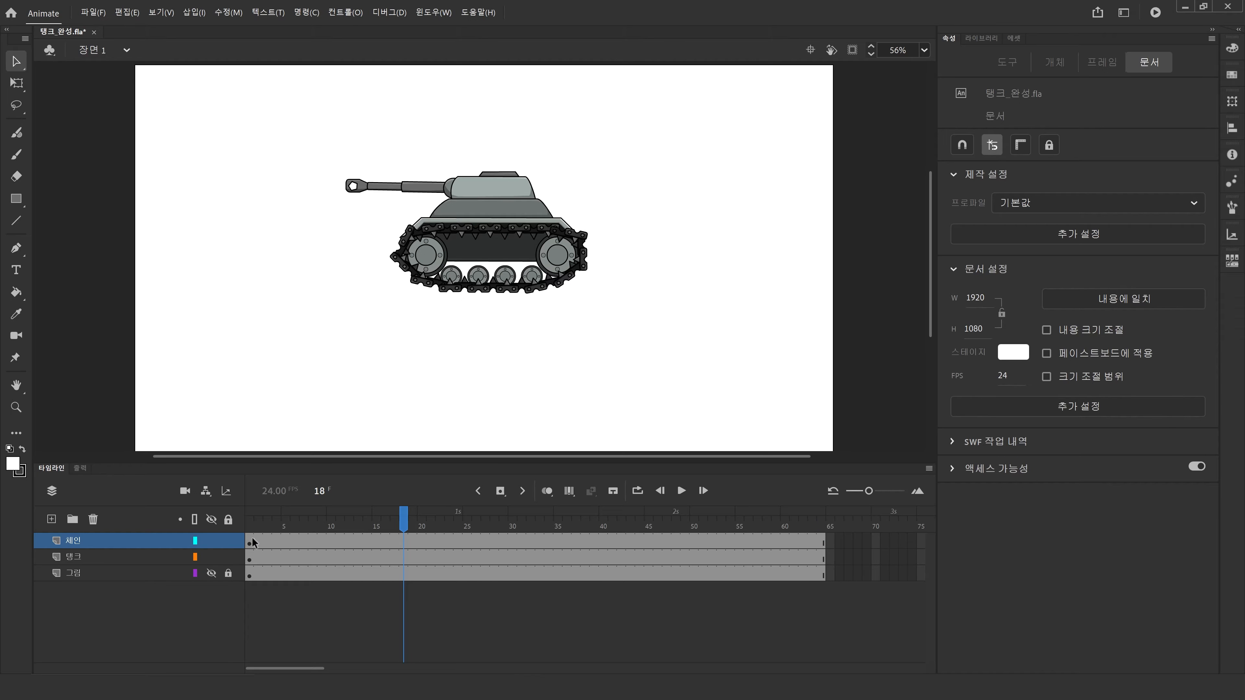
Step: Try rotating the front wheel at frame 18, undo the rotation, and save the document
{"action": "left_click", "coordinate": [429, 254]}
{"action": "left_click", "coordinate": [21, 84]}
{"action": "left_click_drag", "start_coordinate": [461, 236], "coordinate": [440, 353]}
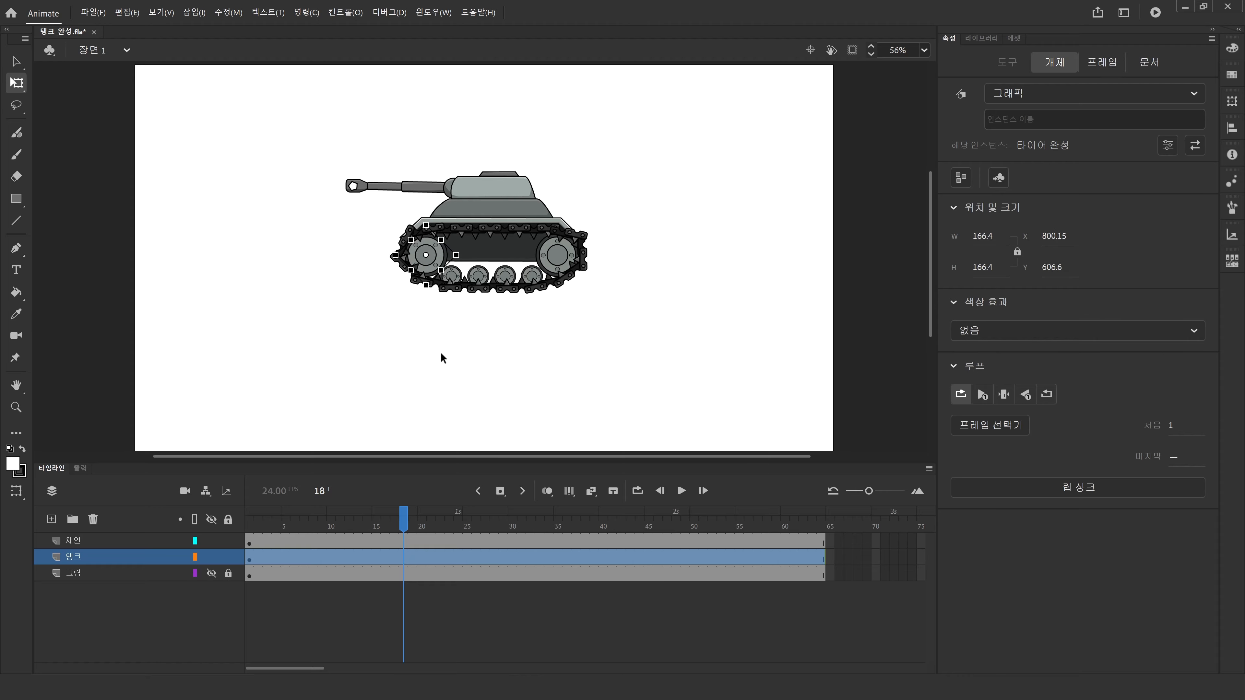
{"action": "key", "text": "ctrl+z"}
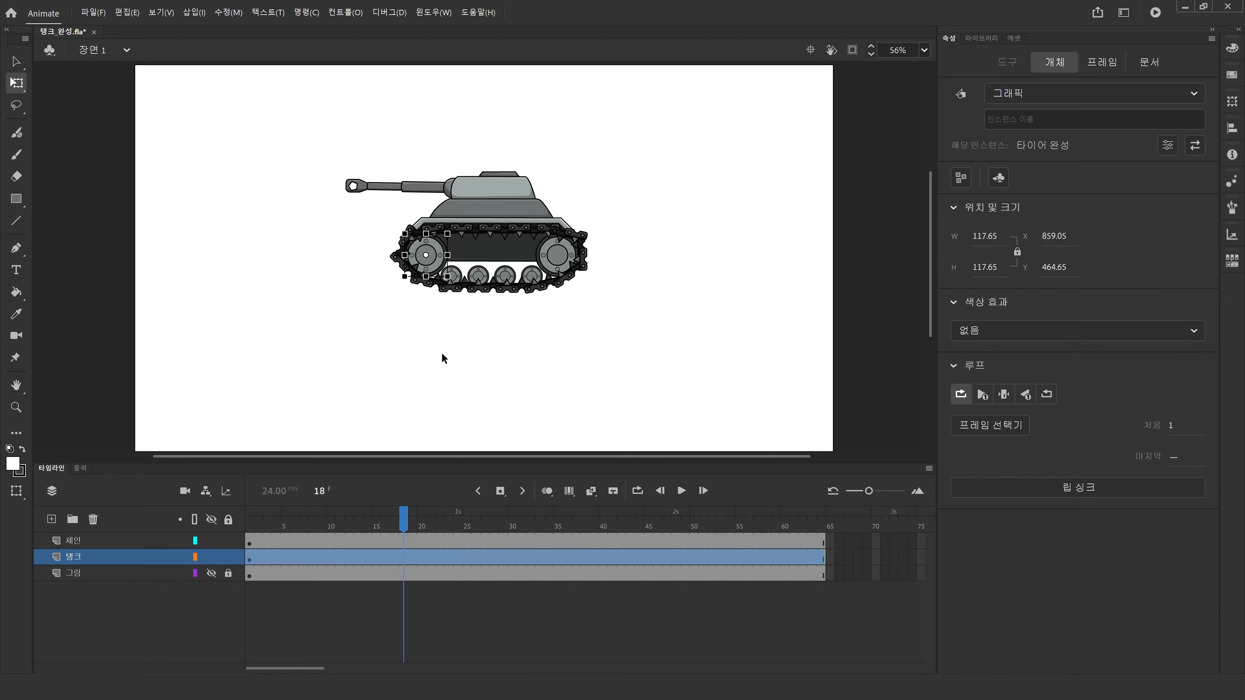
{"action": "key", "text": "ctrl+s"}
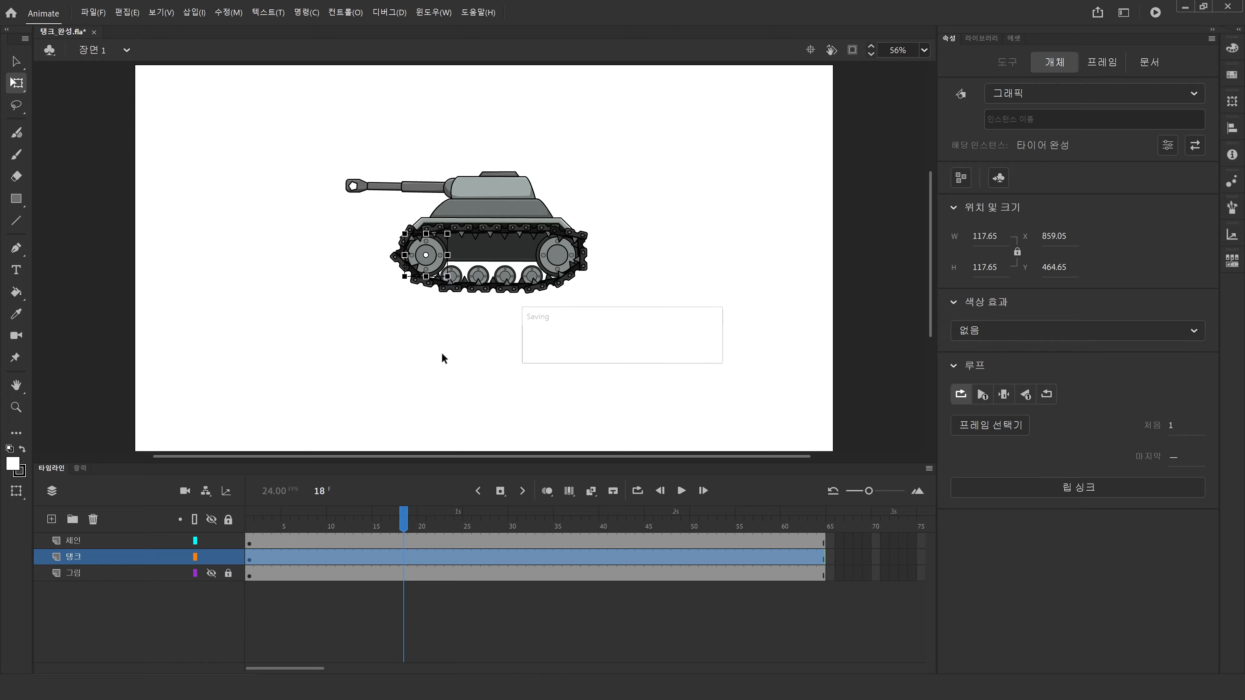
Step: Try moving the gun, turret and upper hull up off the tank, undo the move, and save the document
{"action": "left_click", "coordinate": [16, 61]}
{"action": "left_click", "coordinate": [559, 350]}
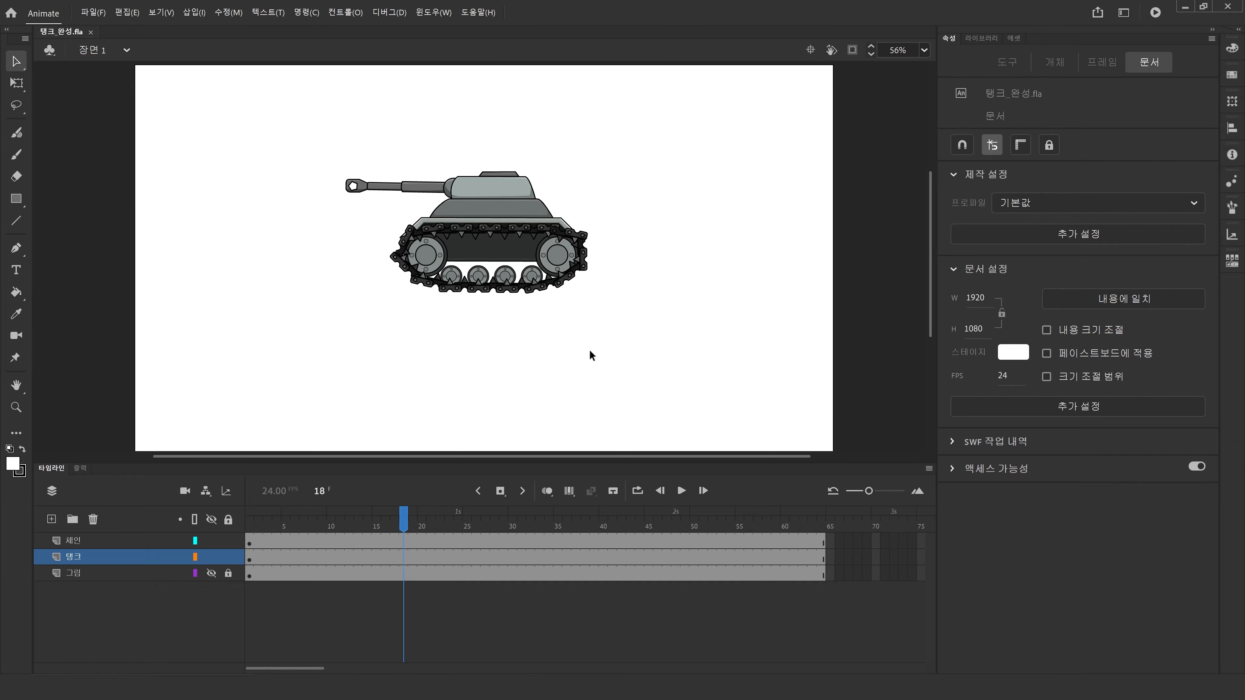
{"action": "left_click_drag", "start_coordinate": [309, 124], "coordinate": [588, 207]}
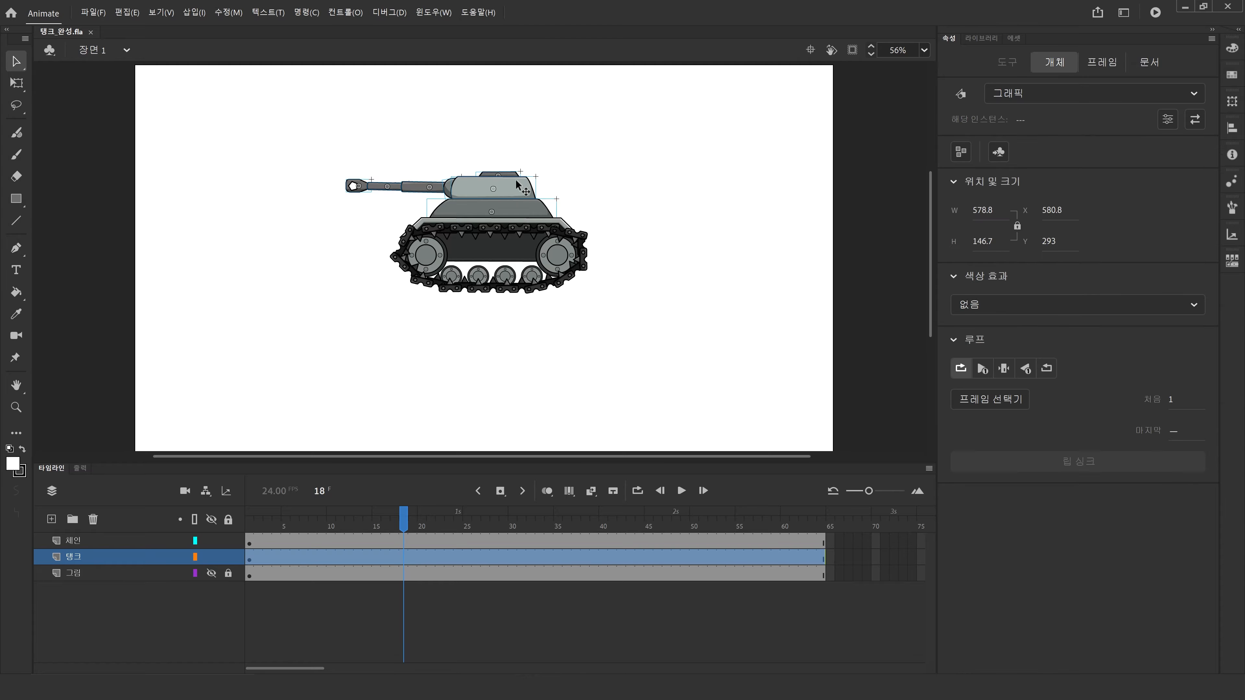
{"action": "left_click_drag", "start_coordinate": [516, 195], "coordinate": [506, 119]}
{"action": "key", "text": "ctrl+z"}
{"action": "key", "text": "ctrl+s"}
{"action": "key", "text": "super+space"}
{"action": "left_click", "coordinate": [460, 302]}
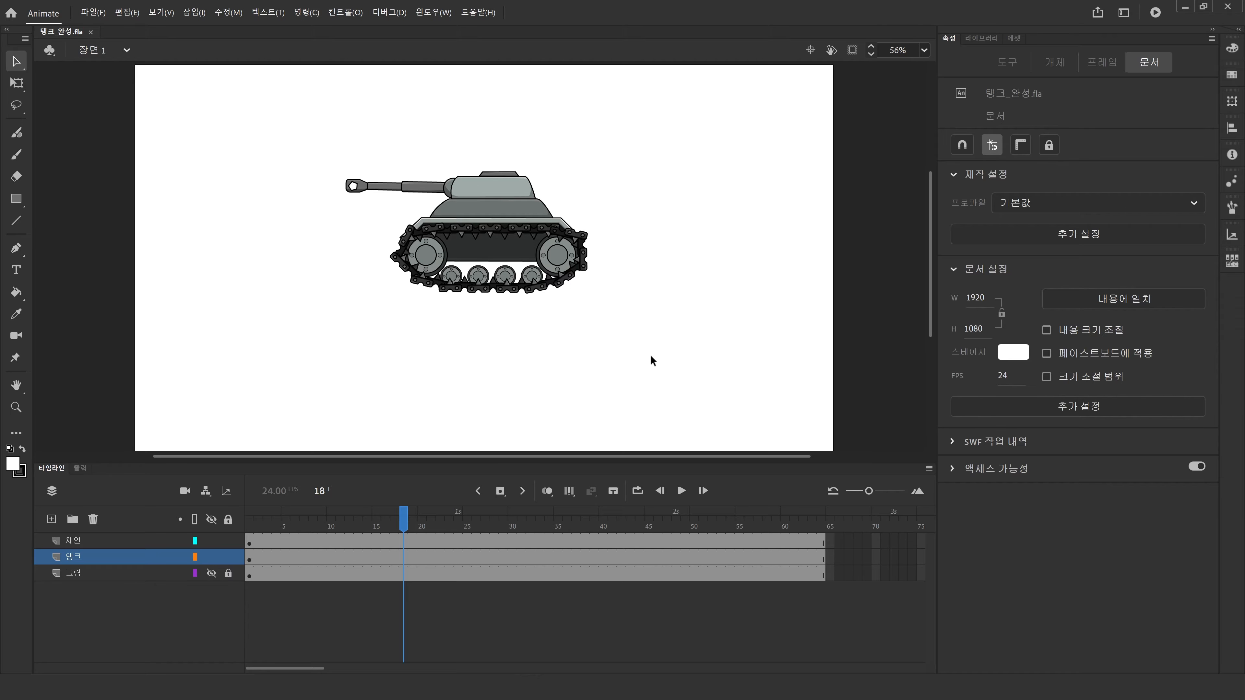
Step: Try moving the lower tank parts away from the turret and undo the moves
{"action": "left_click_drag", "start_coordinate": [672, 377], "coordinate": [305, 222]}
{"action": "left_click", "coordinate": [479, 207], "text": "shift"}
{"action": "left_click_drag", "start_coordinate": [499, 223], "coordinate": [273, 483]}
{"action": "key", "text": "ctrl+z"}
{"action": "left_click_drag", "start_coordinate": [471, 223], "coordinate": [403, 277]}
{"action": "key", "text": "ctrl+z"}
Step: Select the track, wheels and lower hull without the upper hull and convert them to a graphic symbol named 탱크 아랫부분
{"action": "left_click_drag", "start_coordinate": [729, 383], "coordinate": [333, 208]}
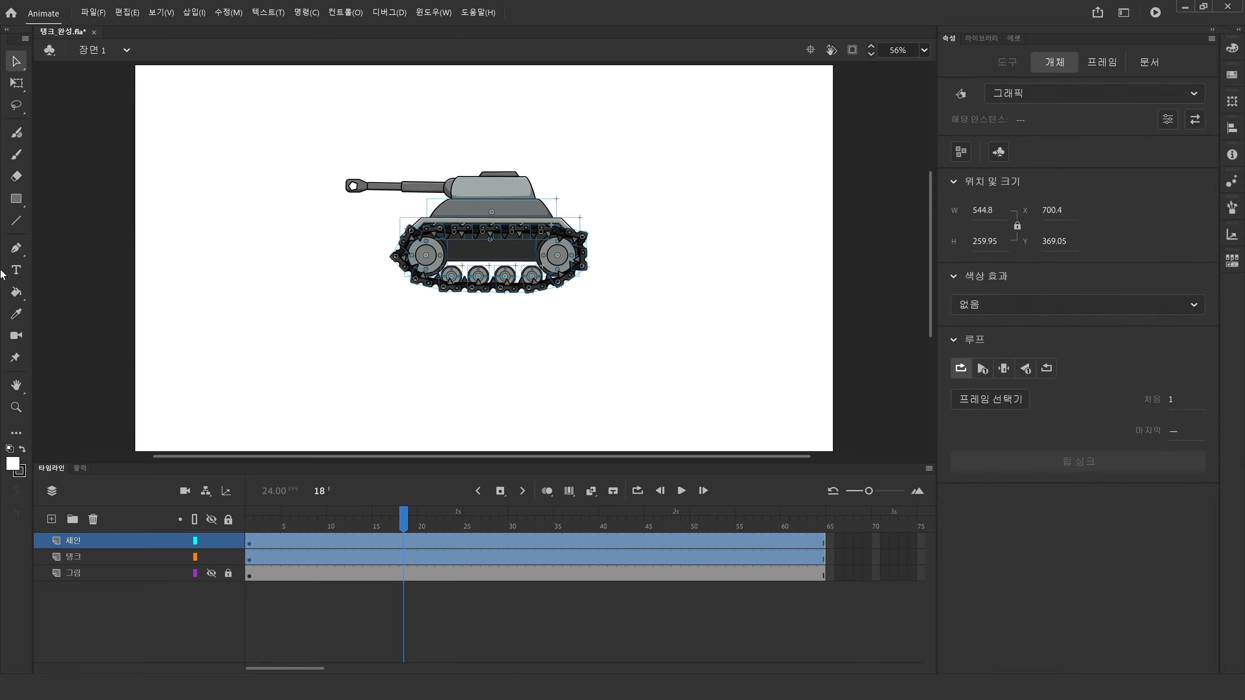
{"action": "left_click_drag", "start_coordinate": [461, 223], "coordinate": [377, 283]}
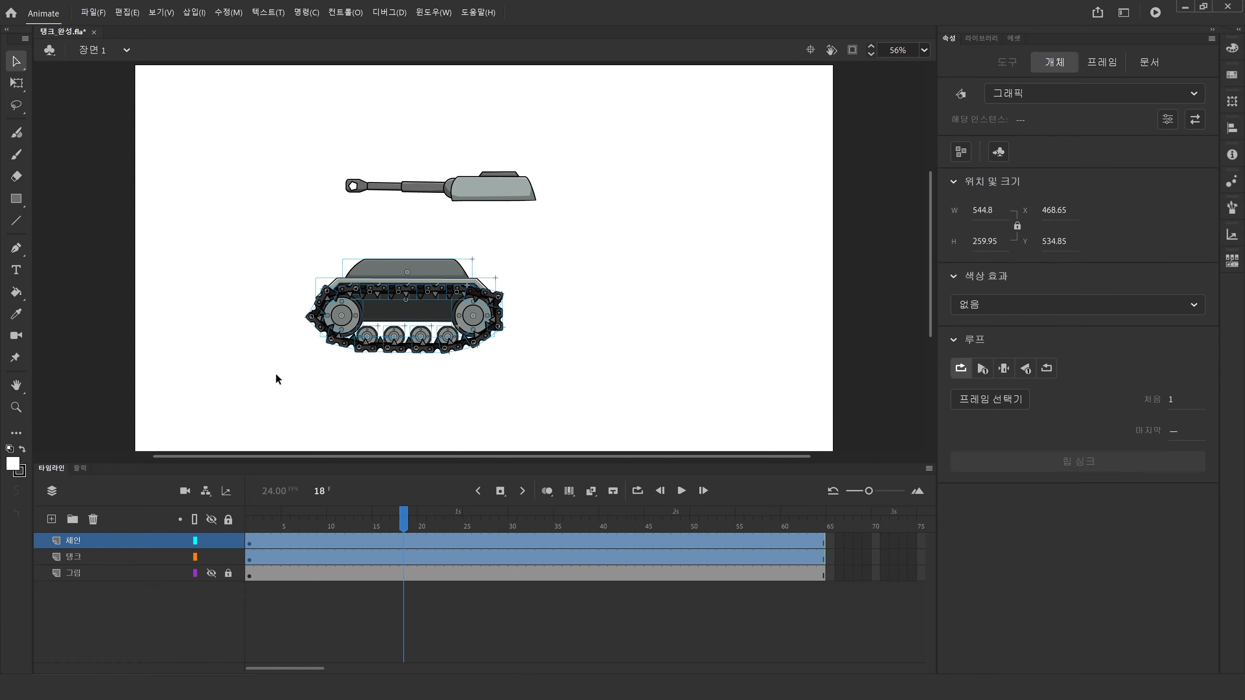
{"action": "key", "text": "ctrl+z"}
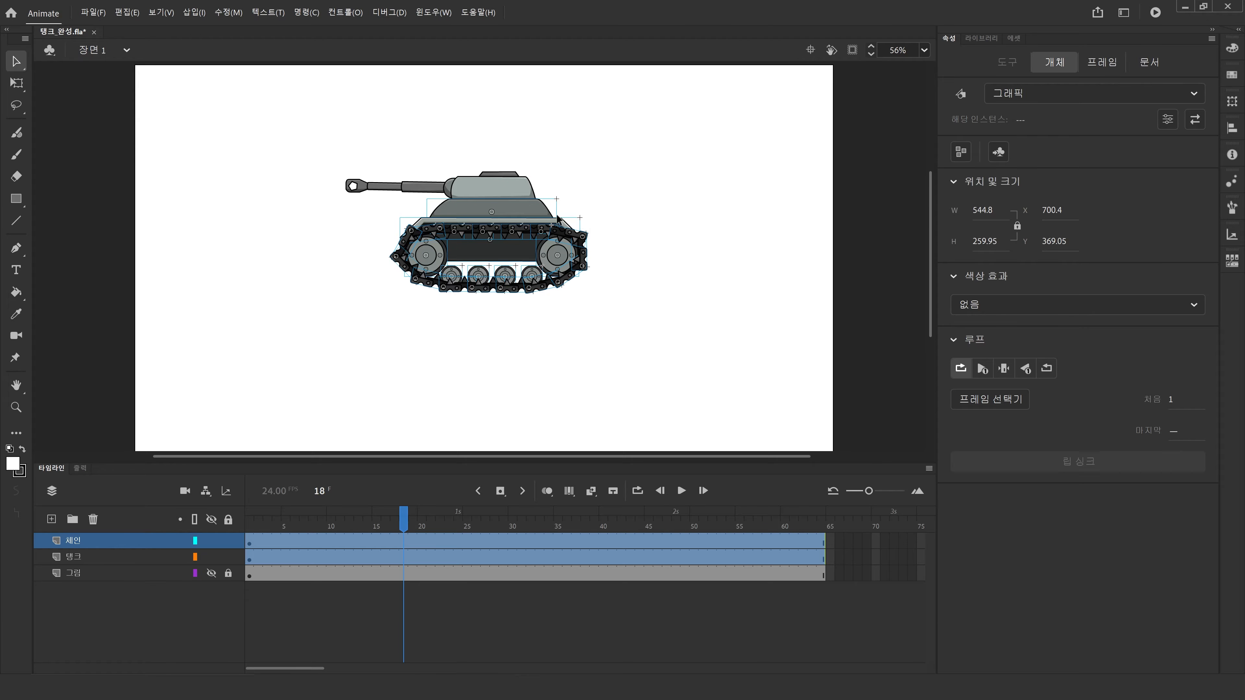
{"action": "left_click", "coordinate": [535, 215], "text": "shift"}
{"action": "left_click_drag", "start_coordinate": [569, 231], "coordinate": [310, 429]}
{"action": "key", "text": "ctrl+z"}
{"action": "key", "text": "ctrl+z"}
{"action": "left_click_drag", "start_coordinate": [526, 256], "coordinate": [434, 312]}
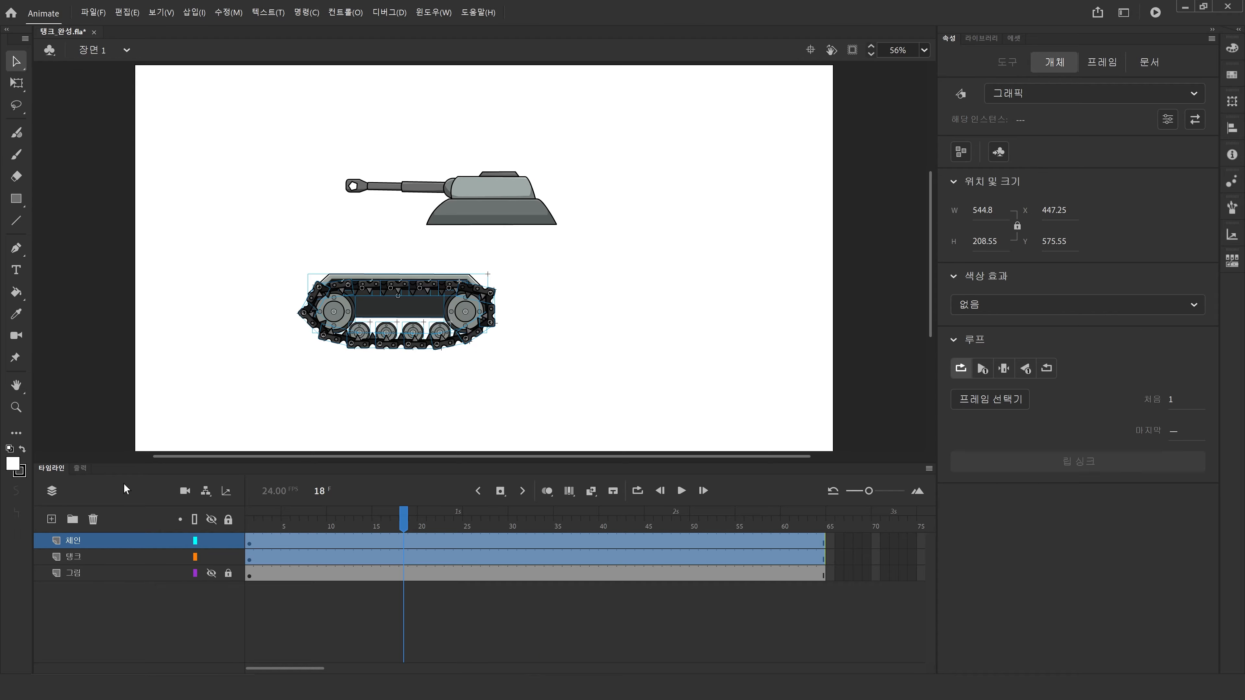
{"action": "key", "text": "ctrl+z"}
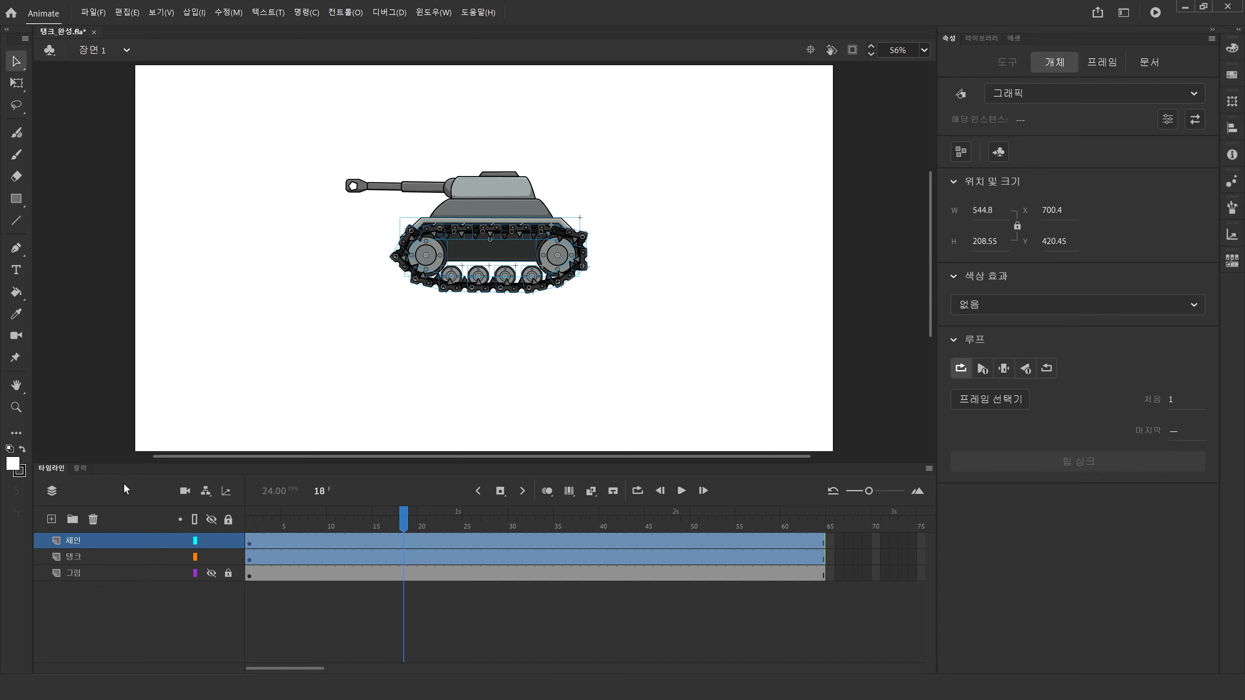
{"action": "key", "text": "F8"}
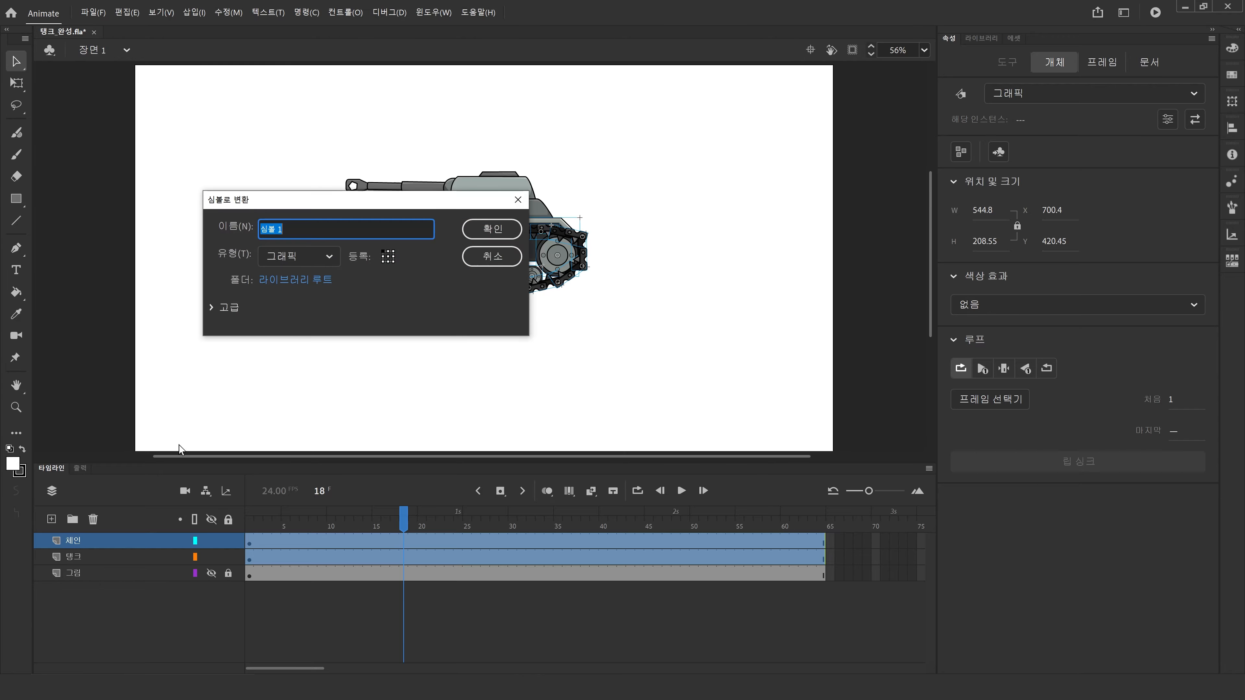
{"action": "left_click_drag", "start_coordinate": [377, 199], "coordinate": [481, 330]}
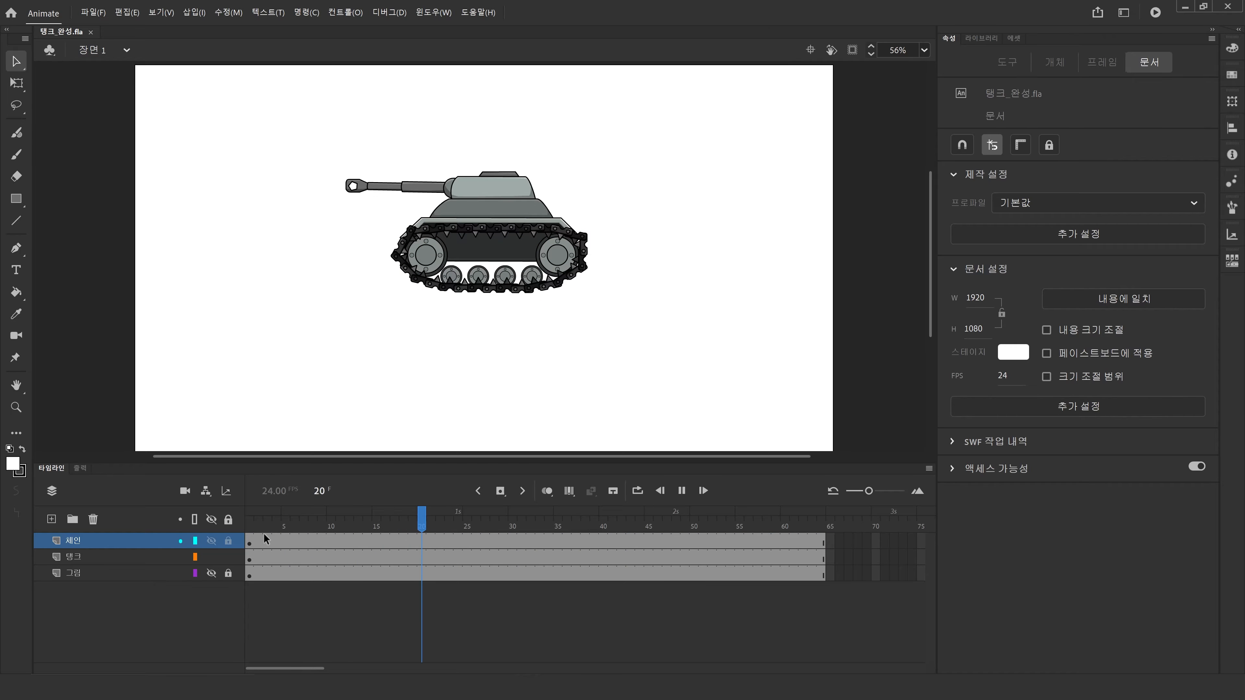
Step: Extend the timeline inside the 탱크 아랫부분 symbol to frame 24 and return to 장면 1
{"action": "left_click", "coordinate": [275, 524]}
{"action": "left_click_drag", "start_coordinate": [275, 524], "coordinate": [249, 524]}
{"action": "double_click", "coordinate": [490, 289]}
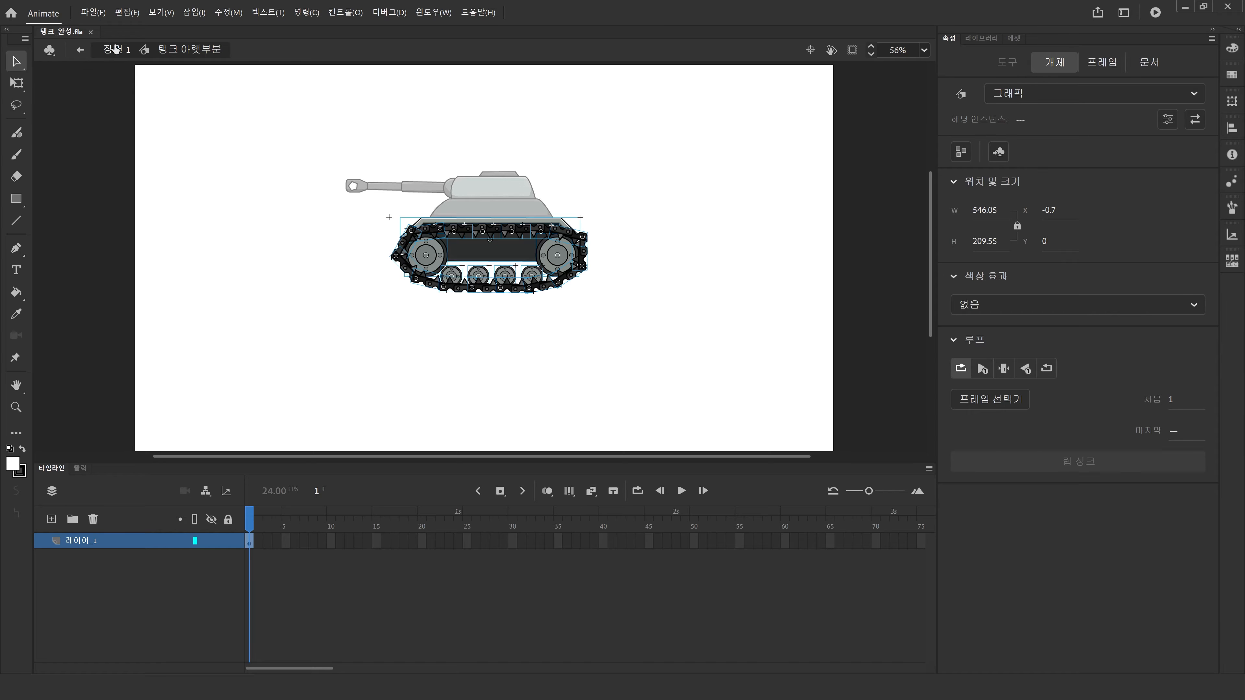
{"action": "left_click", "coordinate": [117, 50]}
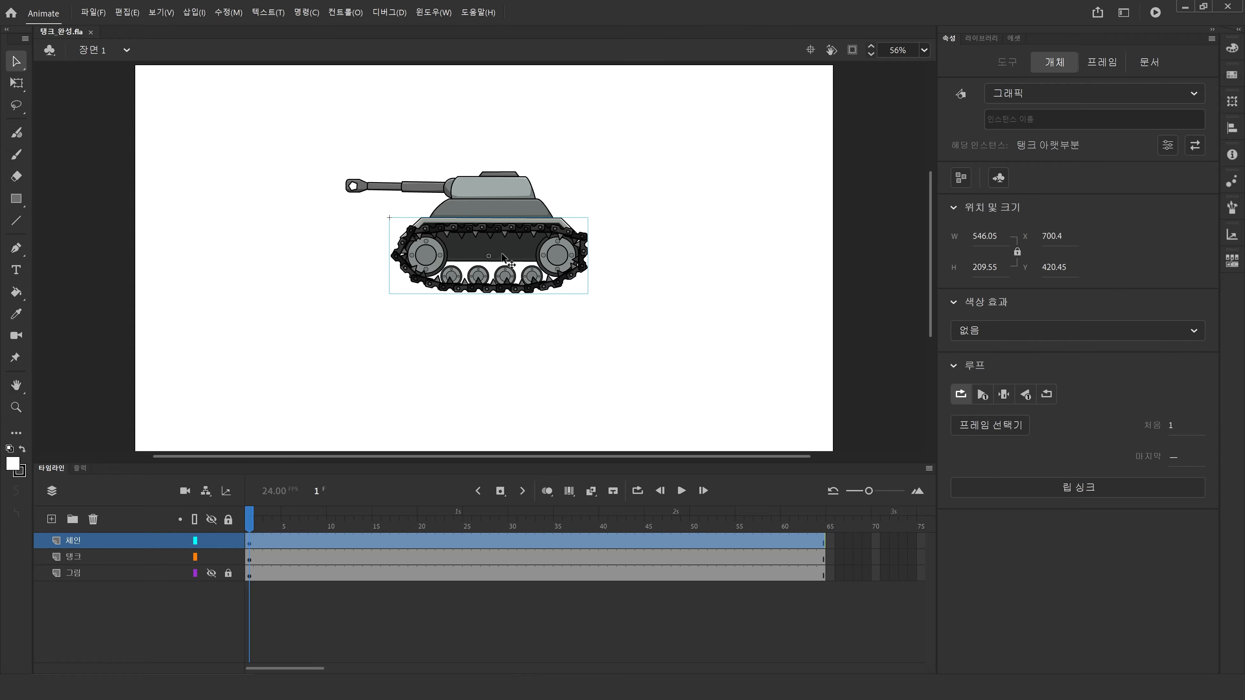
{"action": "double_click", "coordinate": [506, 256]}
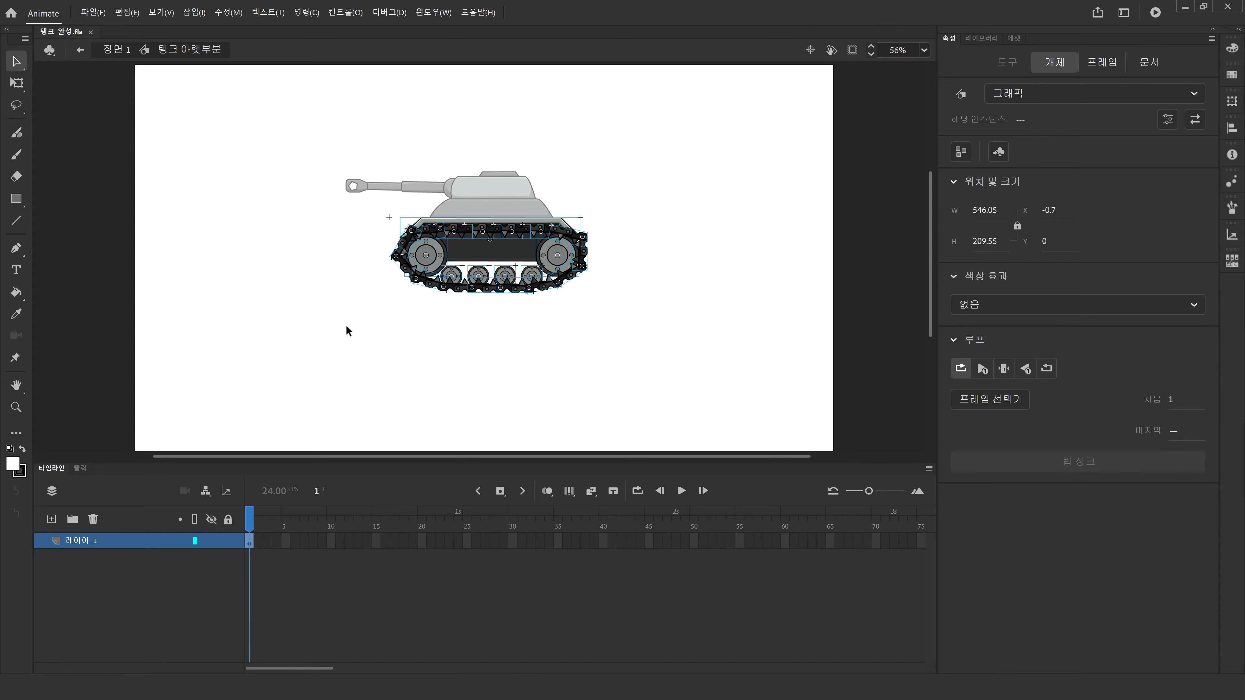
{"action": "left_click", "coordinate": [402, 295]}
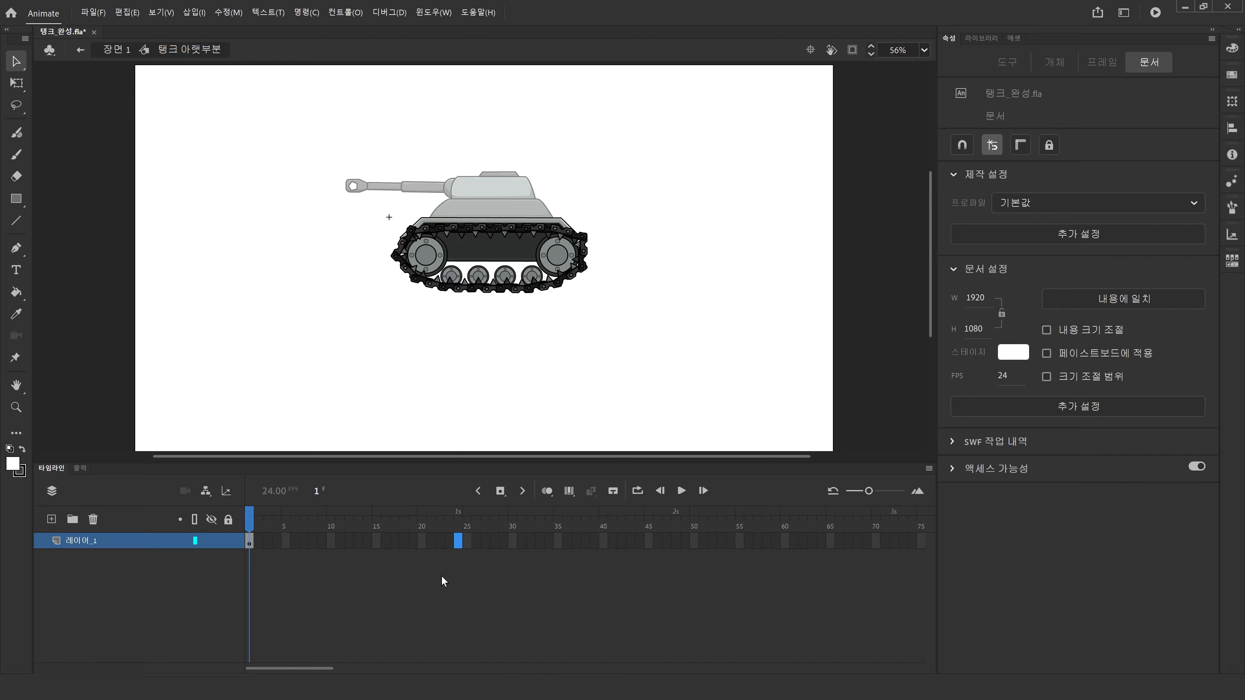
{"action": "key", "text": "F5"}
{"action": "left_click", "coordinate": [109, 50]}
Step: Play the scene from frame 1 to check the track animation, and briefly hide the 체인 layer to check its contents
{"action": "left_click_drag", "start_coordinate": [360, 517], "coordinate": [199, 506]}
{"action": "key", "text": "Return"}
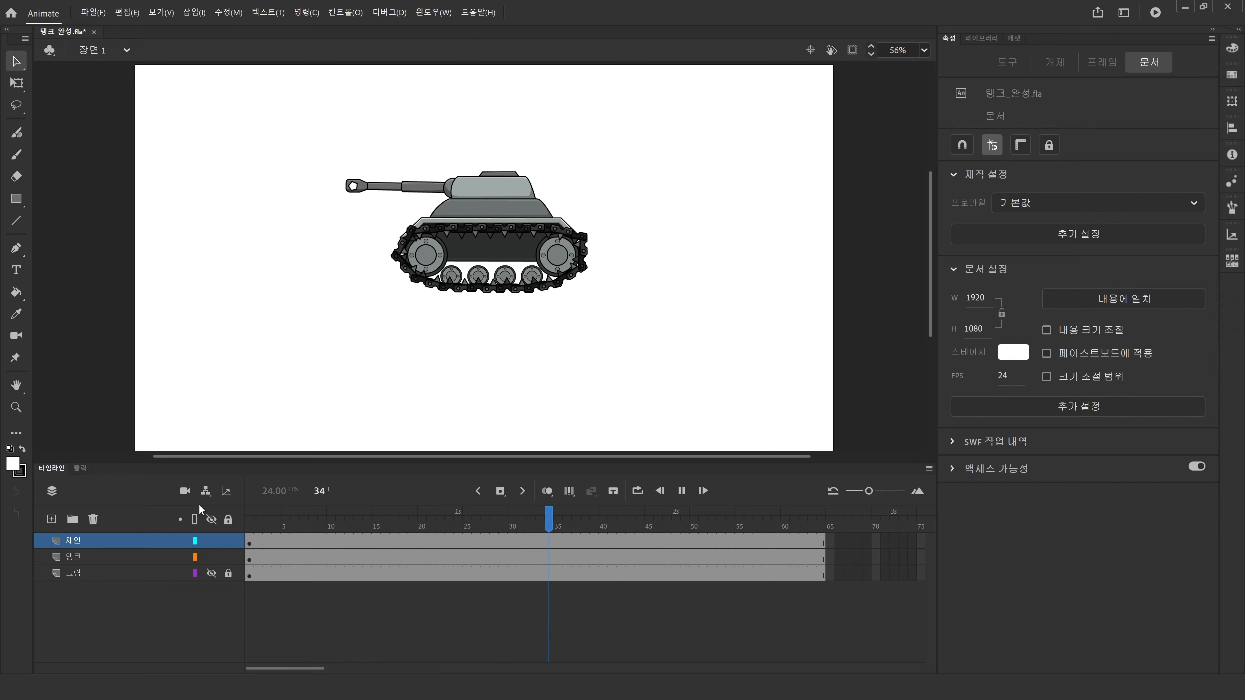
{"action": "key", "text": "Return"}
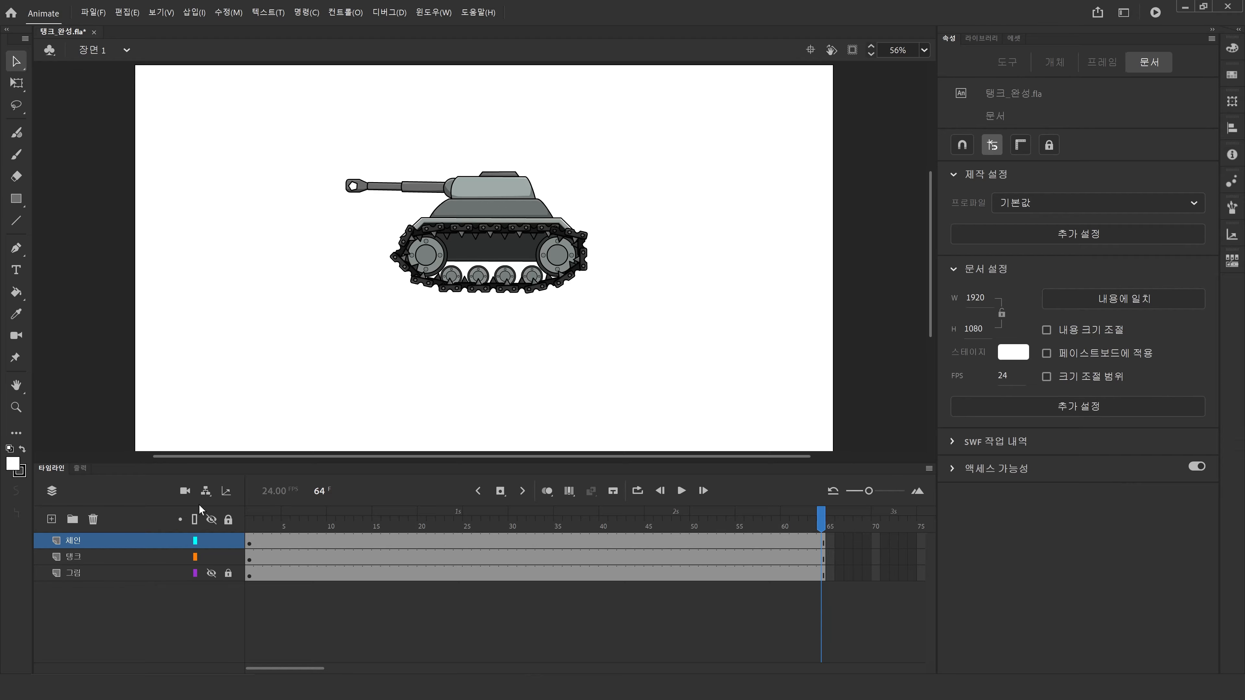
{"action": "left_click", "coordinate": [211, 541]}
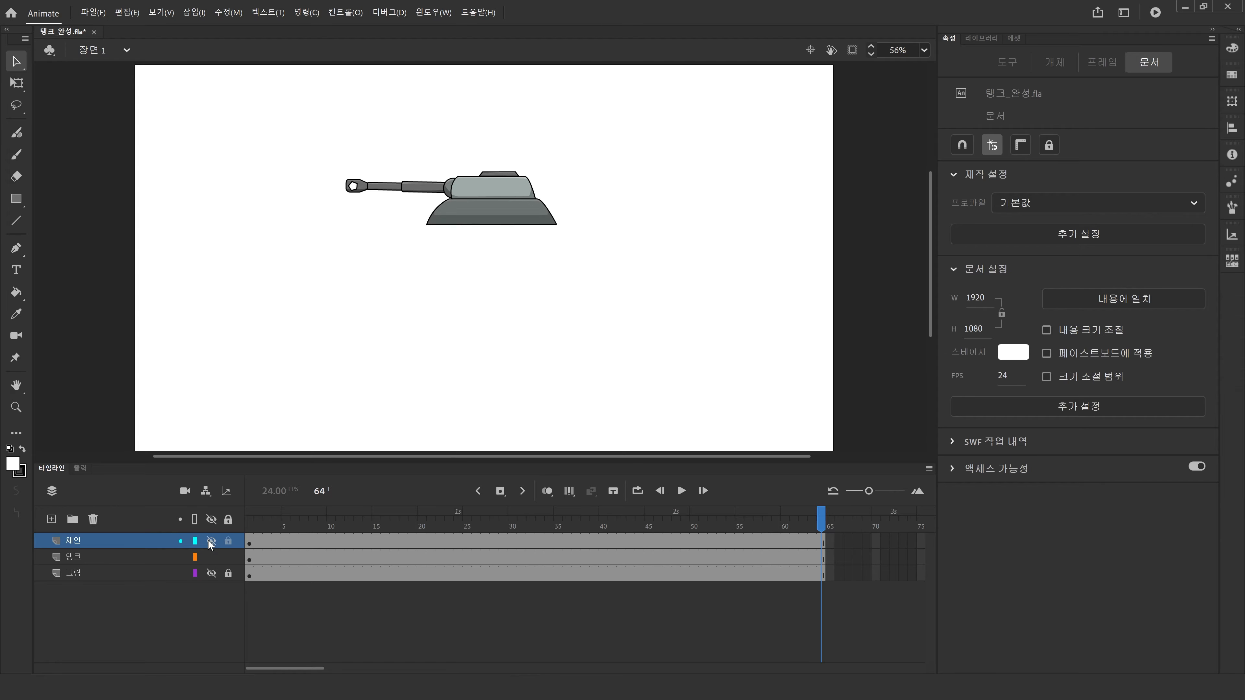
{"action": "left_click", "coordinate": [211, 541]}
Step: Move the 체인 layer below 탱크, rename it 탱크_아래, and preview the saved scene from frame 1
{"action": "left_click_drag", "start_coordinate": [117, 540], "coordinate": [103, 568]}
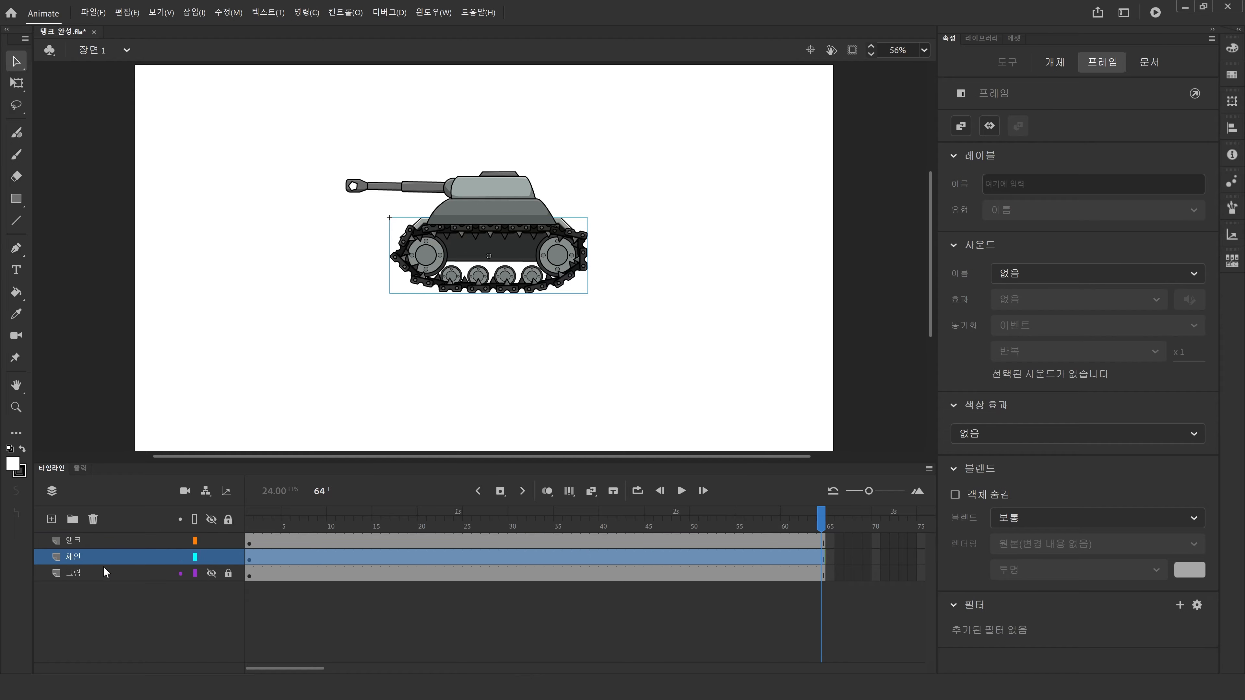
{"action": "double_click", "coordinate": [100, 559]}
{"action": "type", "text": "탱크 아래"}
{"action": "key", "text": "ctrl+s"}
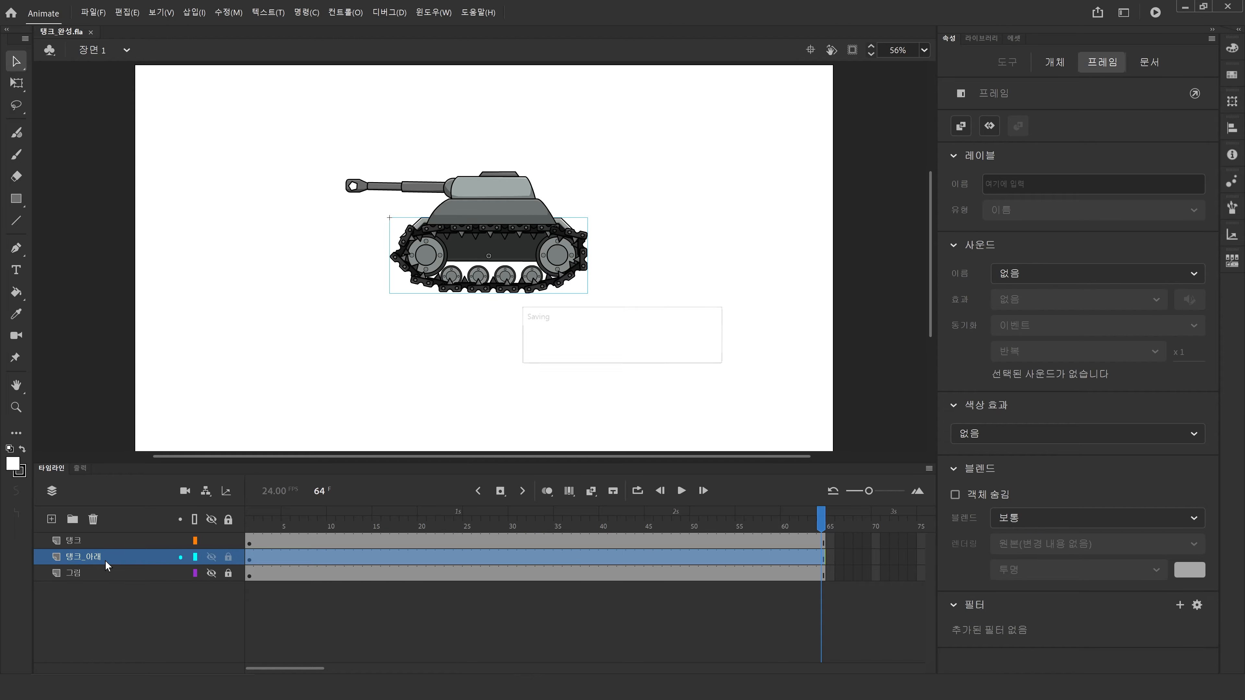
{"action": "left_click_drag", "start_coordinate": [257, 524], "coordinate": [243, 518]}
{"action": "key", "text": "Return"}
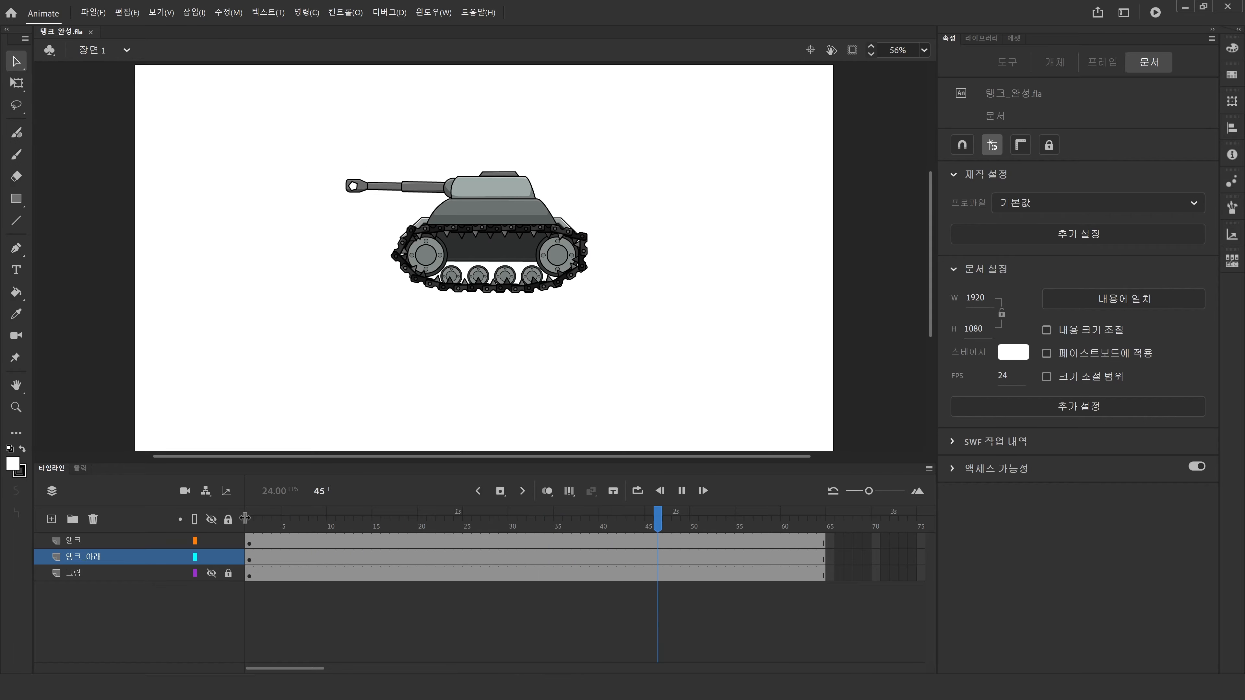
Step: Move the 탱크 layer below 탱크_아래, lock it, and select frame 1 of 탱크_아래
{"action": "left_click_drag", "start_coordinate": [98, 540], "coordinate": [123, 556]}
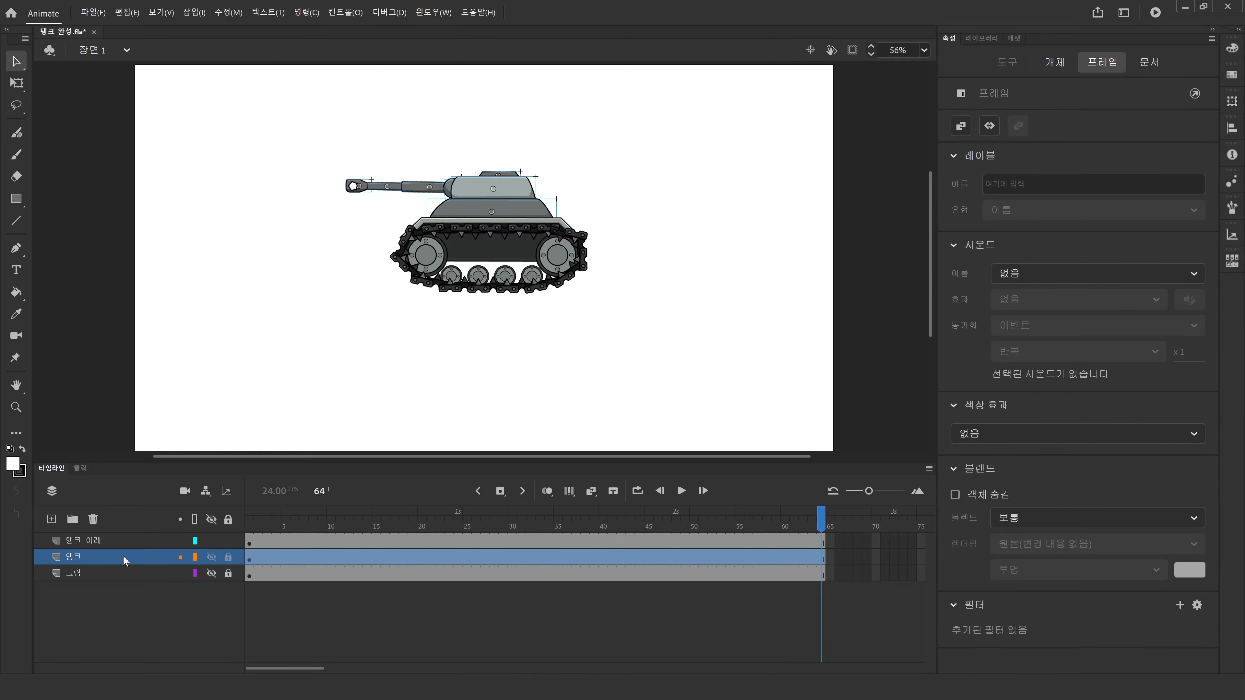
{"action": "left_click", "coordinate": [229, 558]}
{"action": "left_click", "coordinate": [250, 542]}
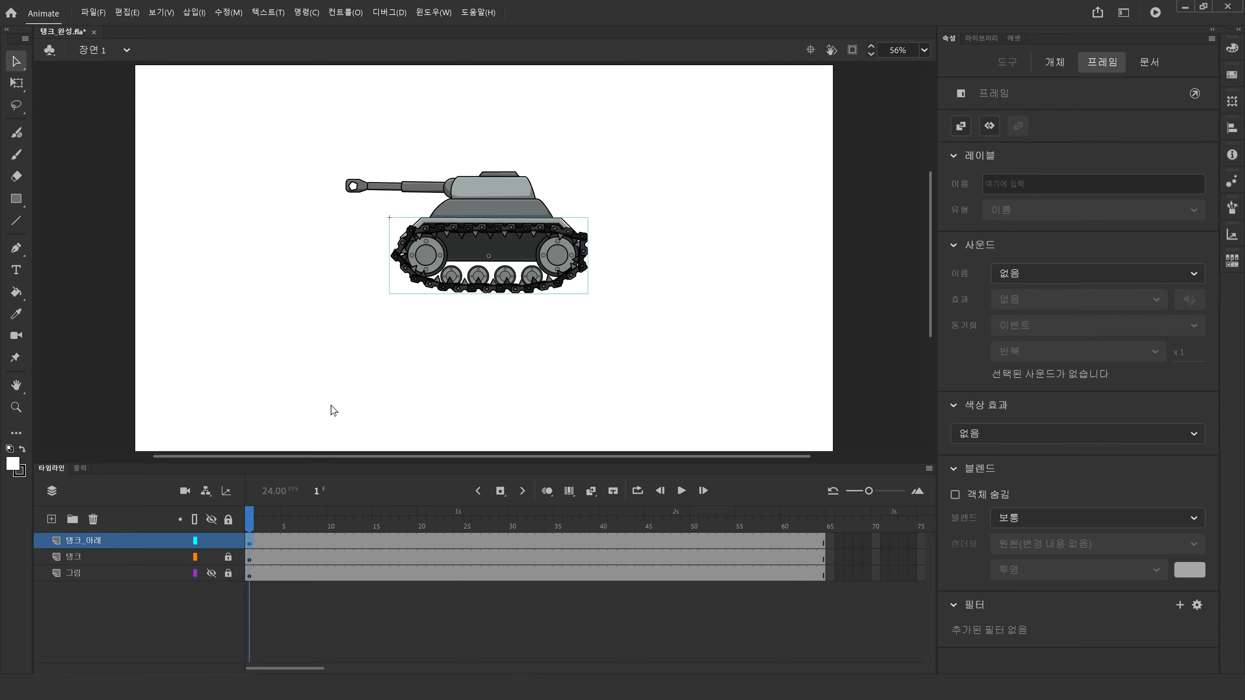
Step: Open the 탱크 아랫부분 symbol and distribute its six wheels (타이어_완성) to separate layers
{"action": "left_click", "coordinate": [324, 418]}
{"action": "left_click", "coordinate": [449, 250]}
{"action": "double_click", "coordinate": [449, 250]}
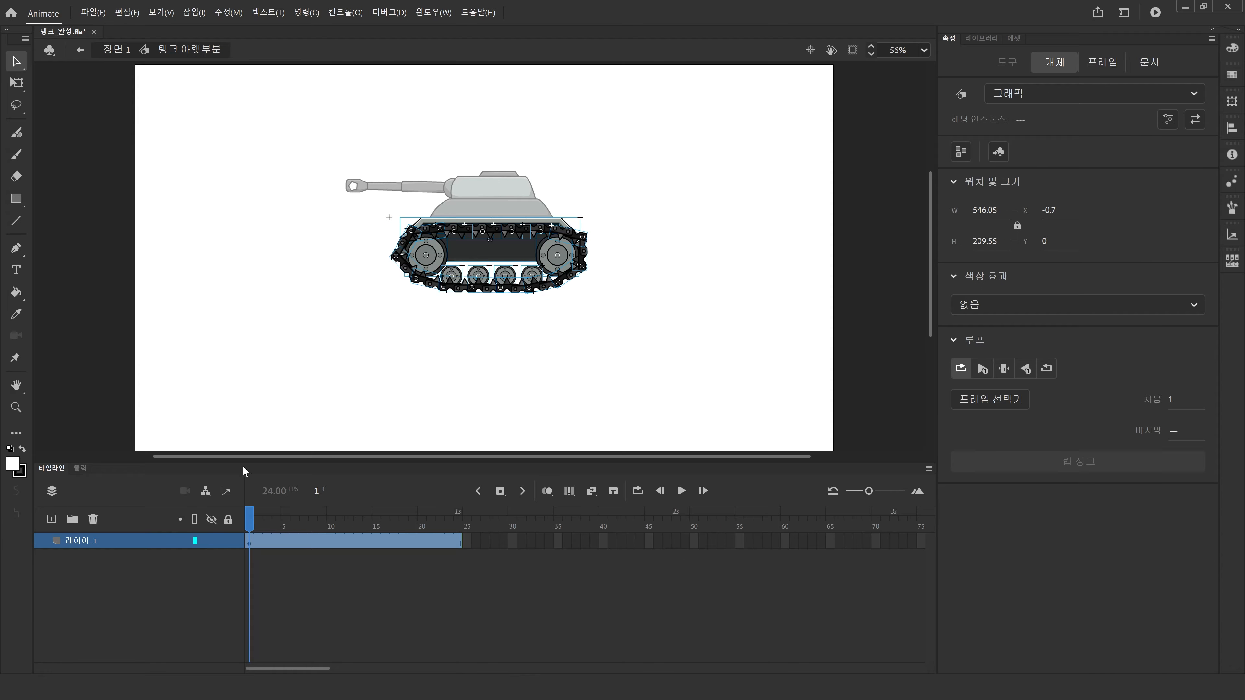
{"action": "left_click", "coordinate": [362, 601]}
{"action": "left_click", "coordinate": [439, 255]}
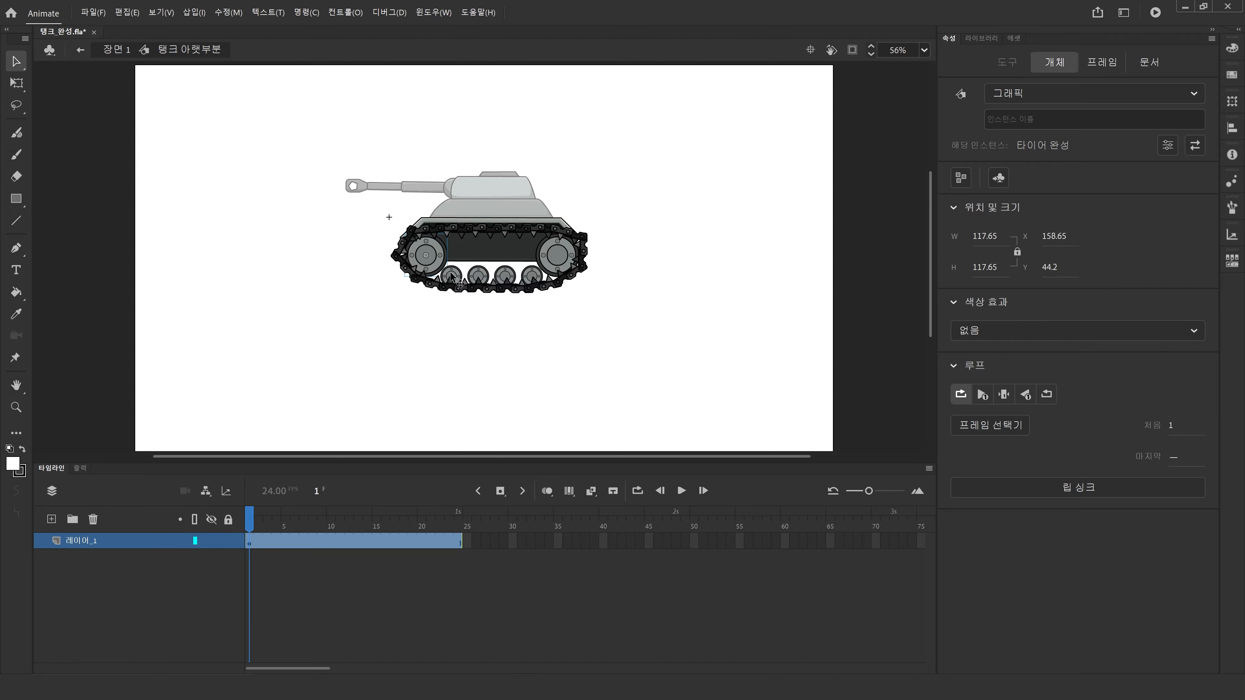
{"action": "left_click", "coordinate": [451, 274], "text": "shift"}
{"action": "left_click", "coordinate": [480, 275], "text": "shift"}
{"action": "left_click", "coordinate": [505, 274], "text": "shift"}
{"action": "left_click", "coordinate": [532, 276], "text": "shift"}
{"action": "left_click", "coordinate": [552, 263], "text": "shift"}
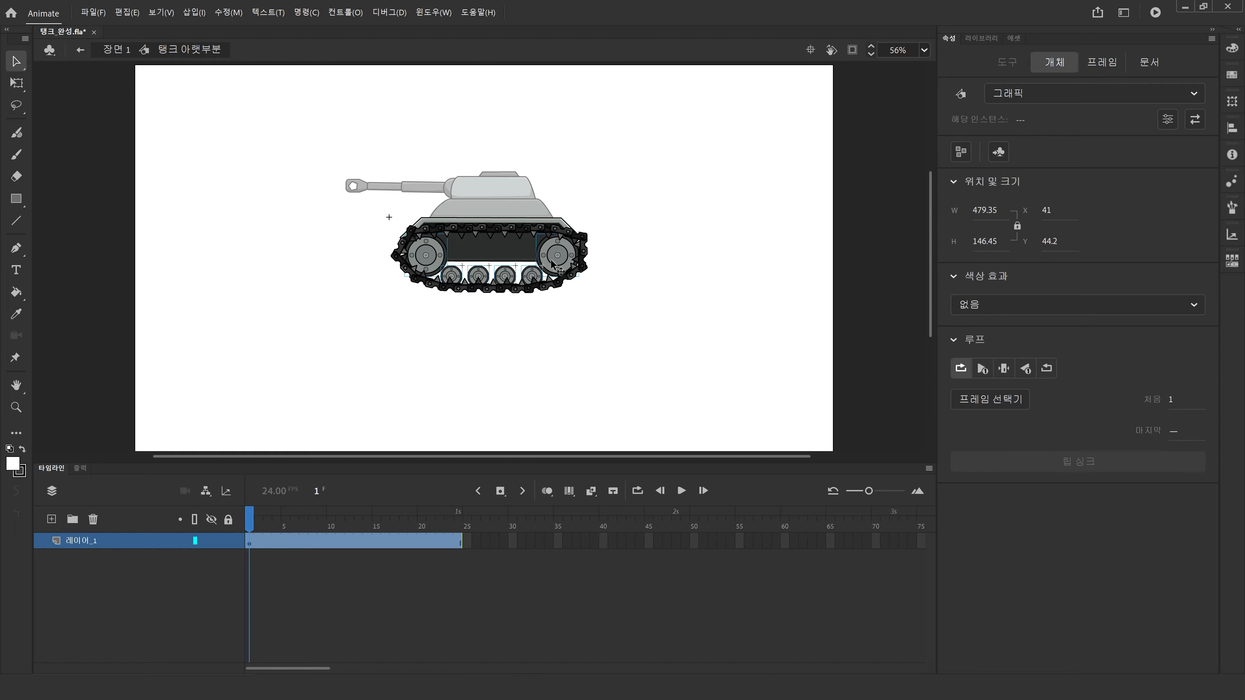
{"action": "key", "text": "ctrl+shift+d"}
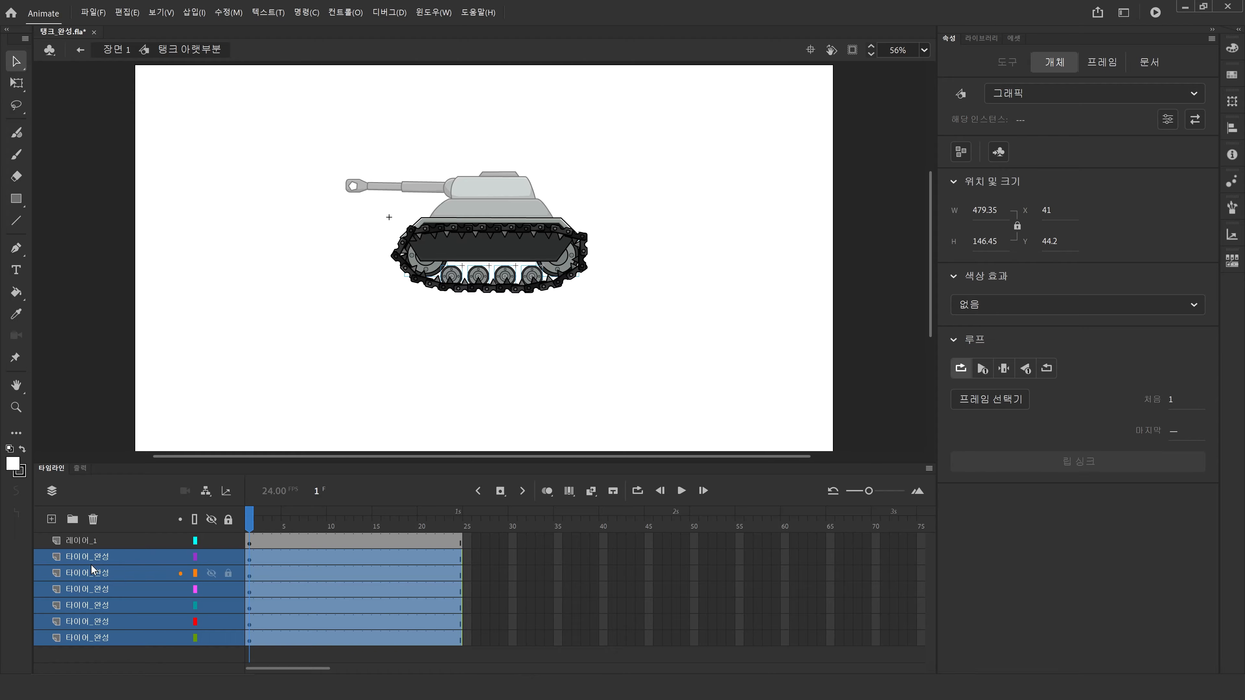
Step: Briefly hide and show the new 타이어_완성 layers to check which wheel each one holds
{"action": "left_click", "coordinate": [204, 558]}
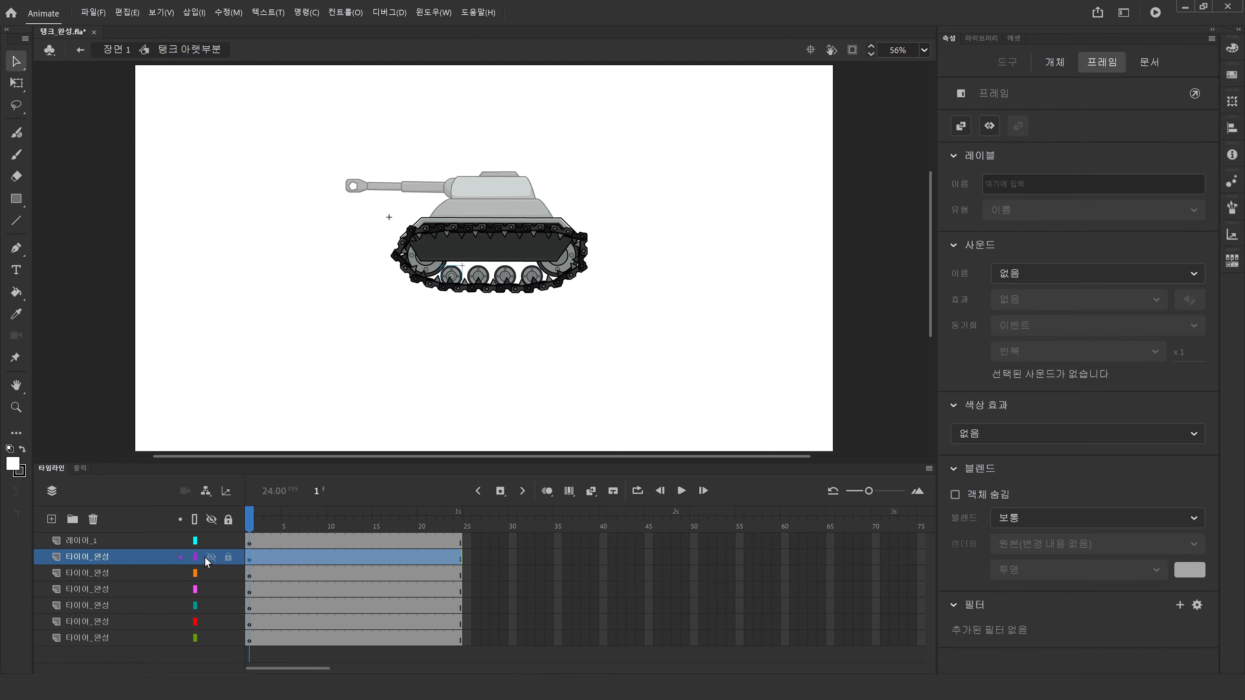
{"action": "left_click", "coordinate": [205, 574]}
{"action": "left_click", "coordinate": [211, 559]}
{"action": "left_click", "coordinate": [212, 575]}
{"action": "left_click", "coordinate": [210, 589]}
{"action": "left_click", "coordinate": [208, 606]}
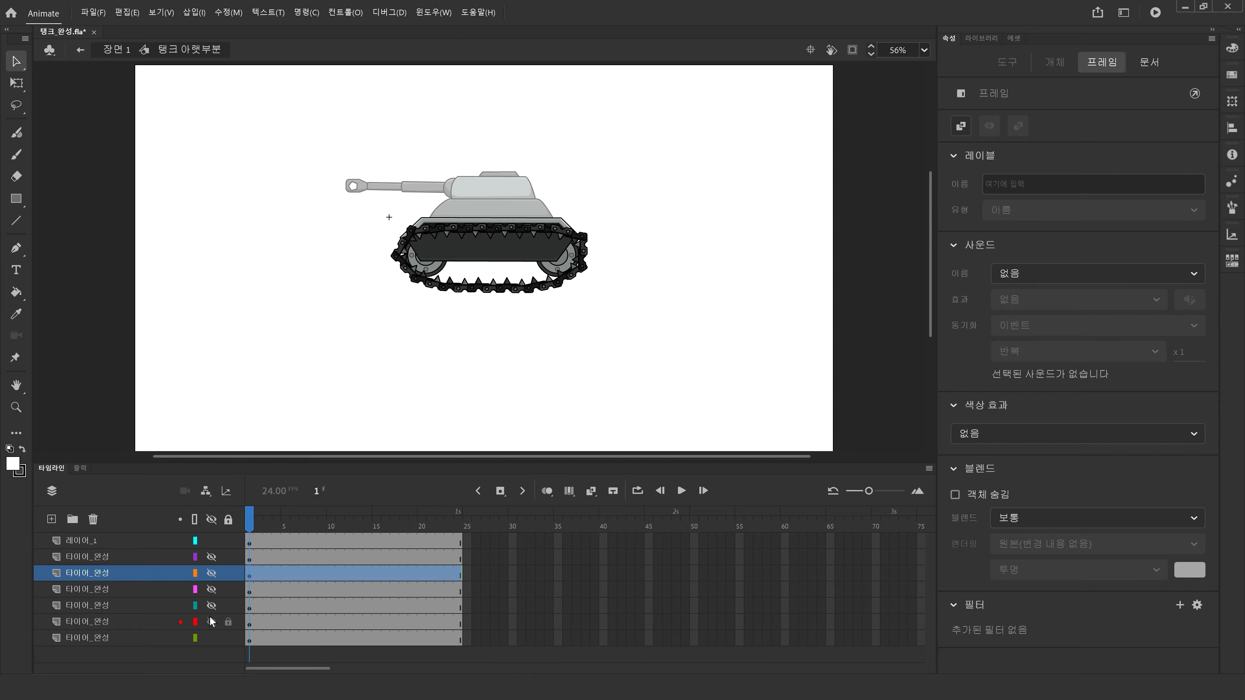
{"action": "left_click", "coordinate": [209, 619]}
{"action": "left_click", "coordinate": [209, 604]}
{"action": "left_click", "coordinate": [208, 591]}
{"action": "left_click", "coordinate": [209, 620]}
{"action": "left_click", "coordinate": [211, 558]}
{"action": "left_click", "coordinate": [210, 574]}
Step: Move the 레이어_1 layer below all the 타이어_완성 layers
{"action": "left_click", "coordinate": [131, 546]}
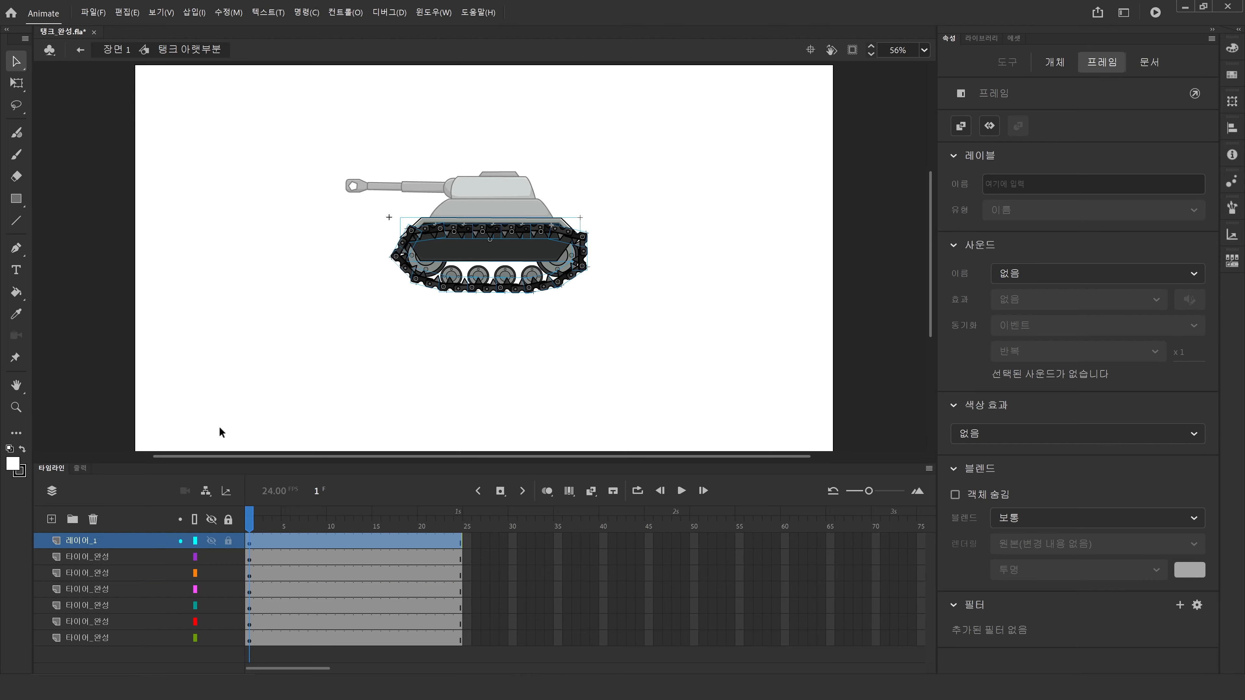
{"action": "left_click_drag", "start_coordinate": [148, 540], "coordinate": [107, 650]}
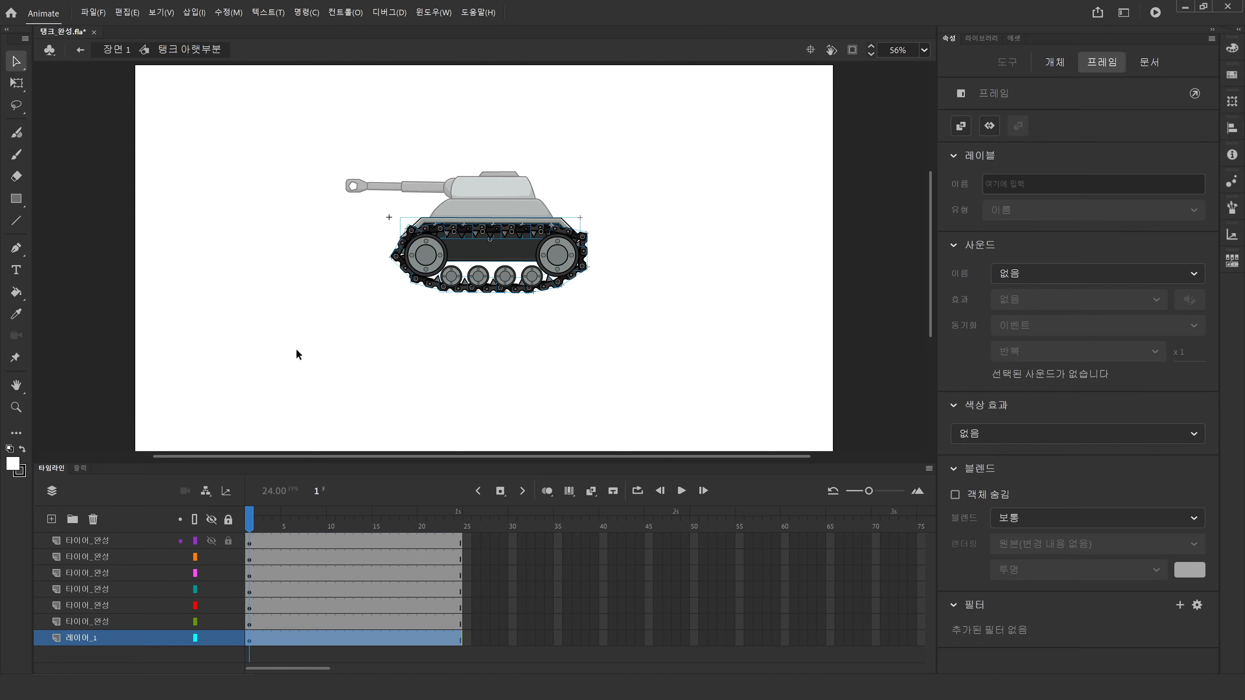
{"action": "left_click", "coordinate": [368, 339]}
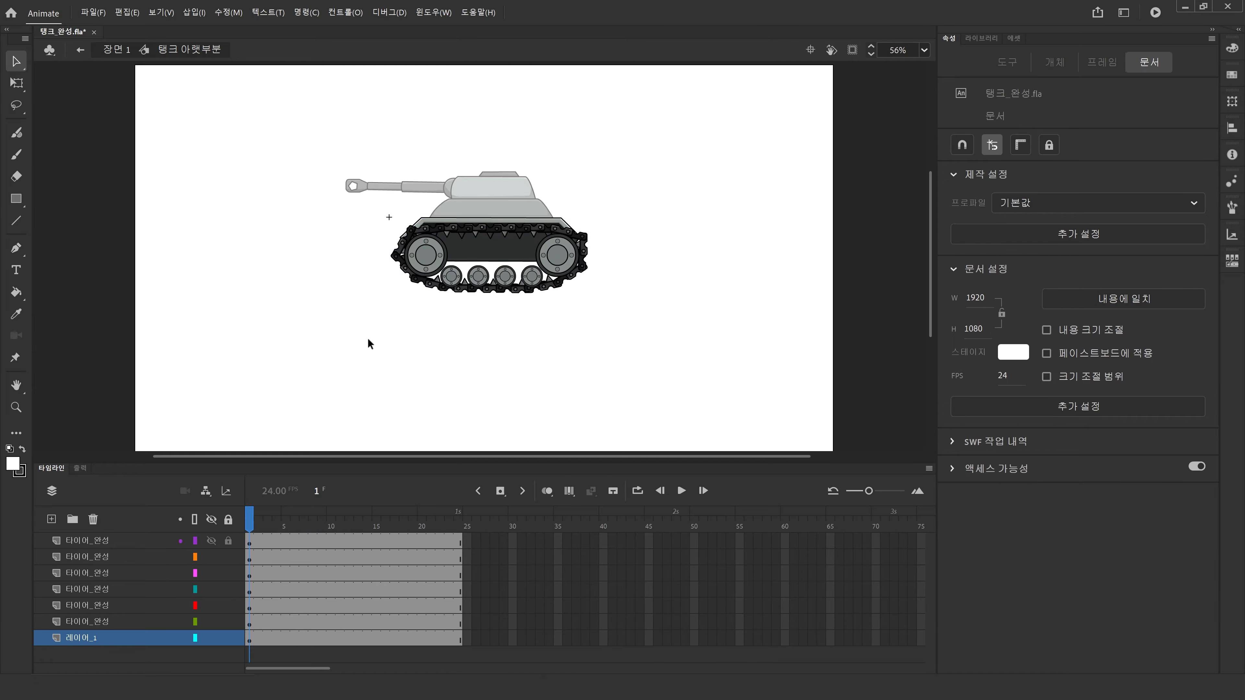
Step: Distribute the 몸통01 body to its own layer below the wheels and move 레이어_1 above all layers
{"action": "left_click", "coordinate": [486, 249]}
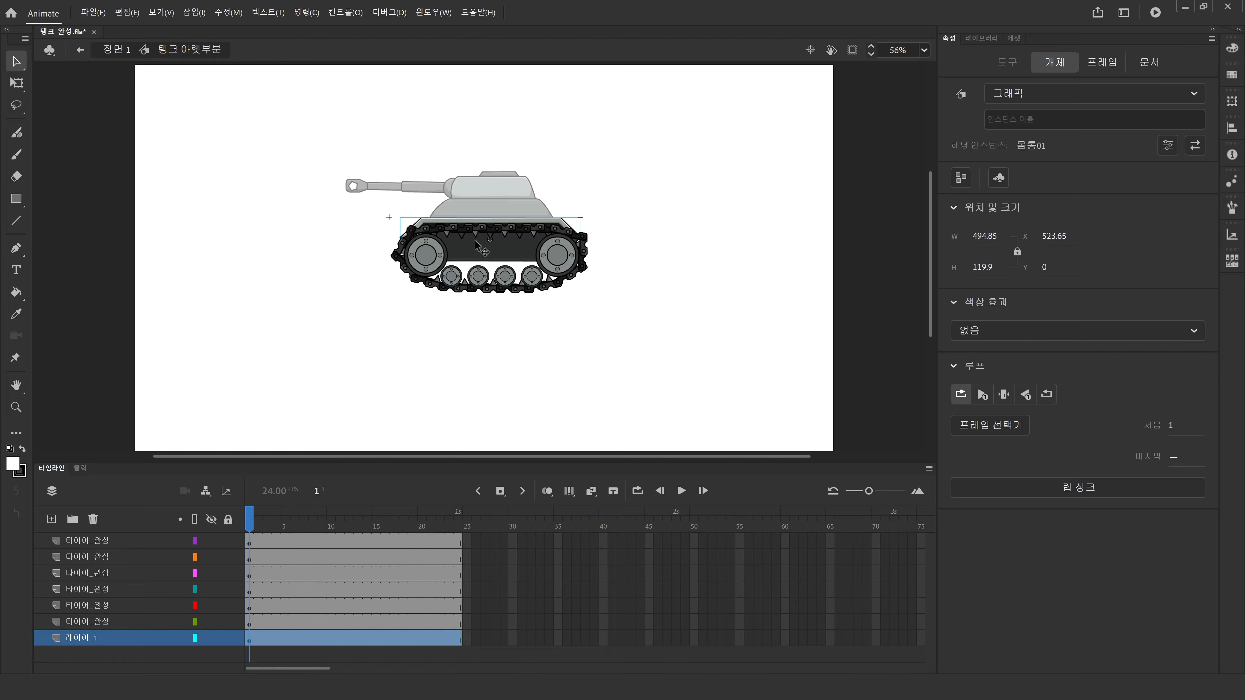
{"action": "left_click", "coordinate": [469, 232]}
{"action": "left_click_drag", "start_coordinate": [483, 249], "coordinate": [446, 199]}
{"action": "key", "text": "ctrl+z"}
{"action": "key", "text": "ctrl+shift+d"}
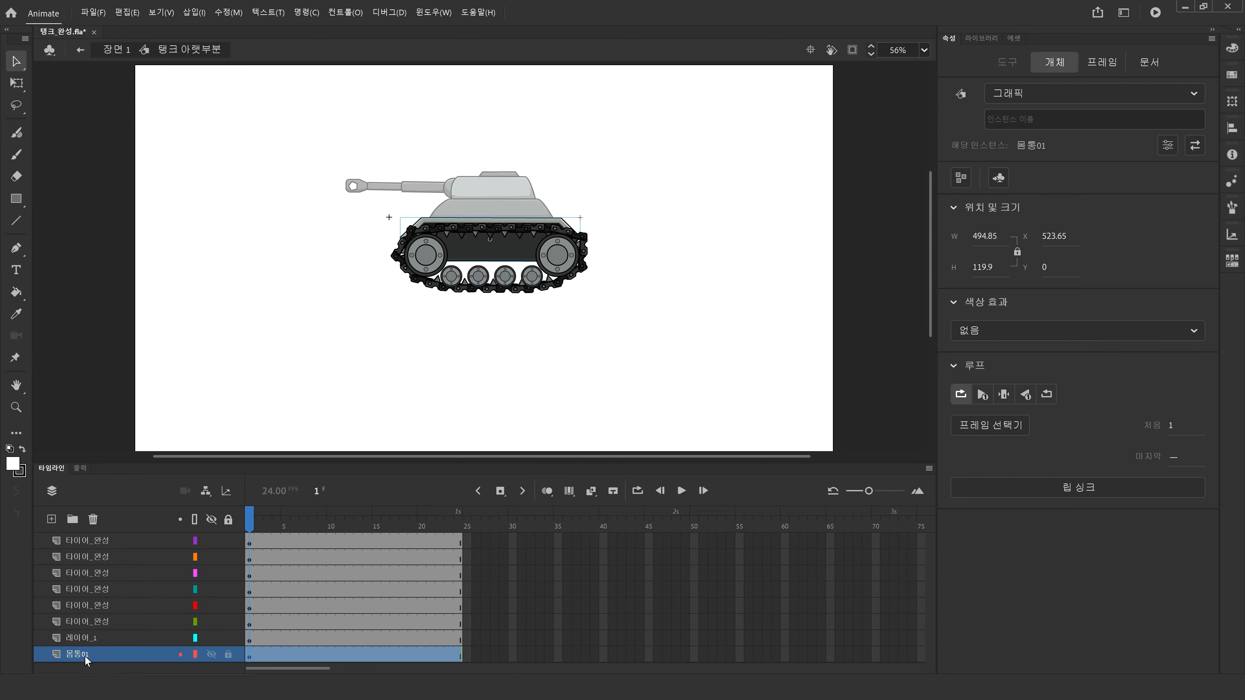
{"action": "left_click_drag", "start_coordinate": [84, 638], "coordinate": [105, 542]}
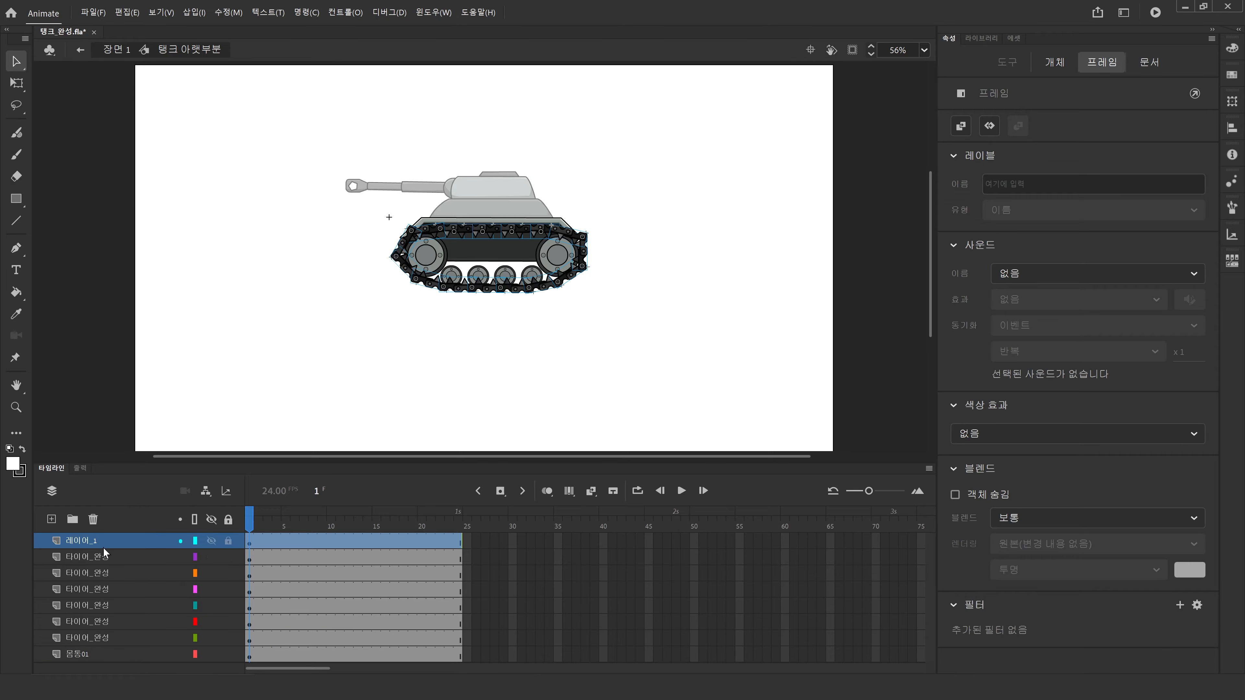
{"action": "left_click", "coordinate": [384, 307]}
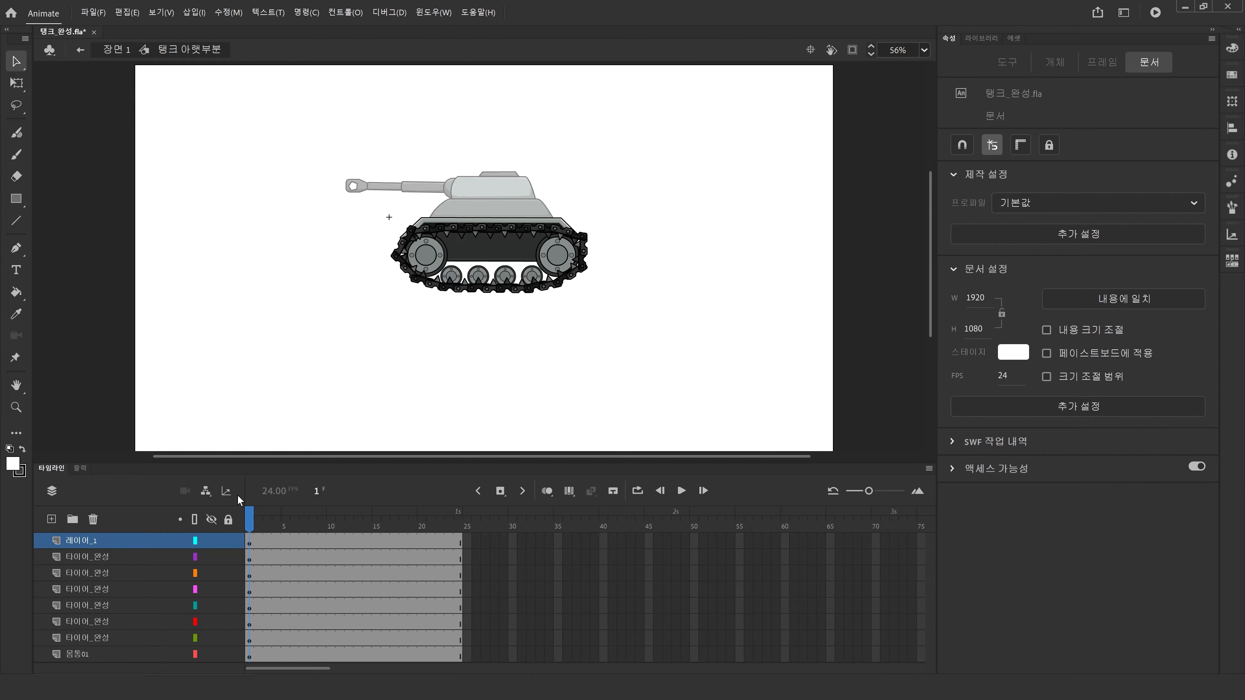
Step: Enlarge the timeline area, lock 레이어_1, which holds the track, rename it 체인, and save the file
{"action": "left_click_drag", "start_coordinate": [250, 461], "coordinate": [264, 405]}
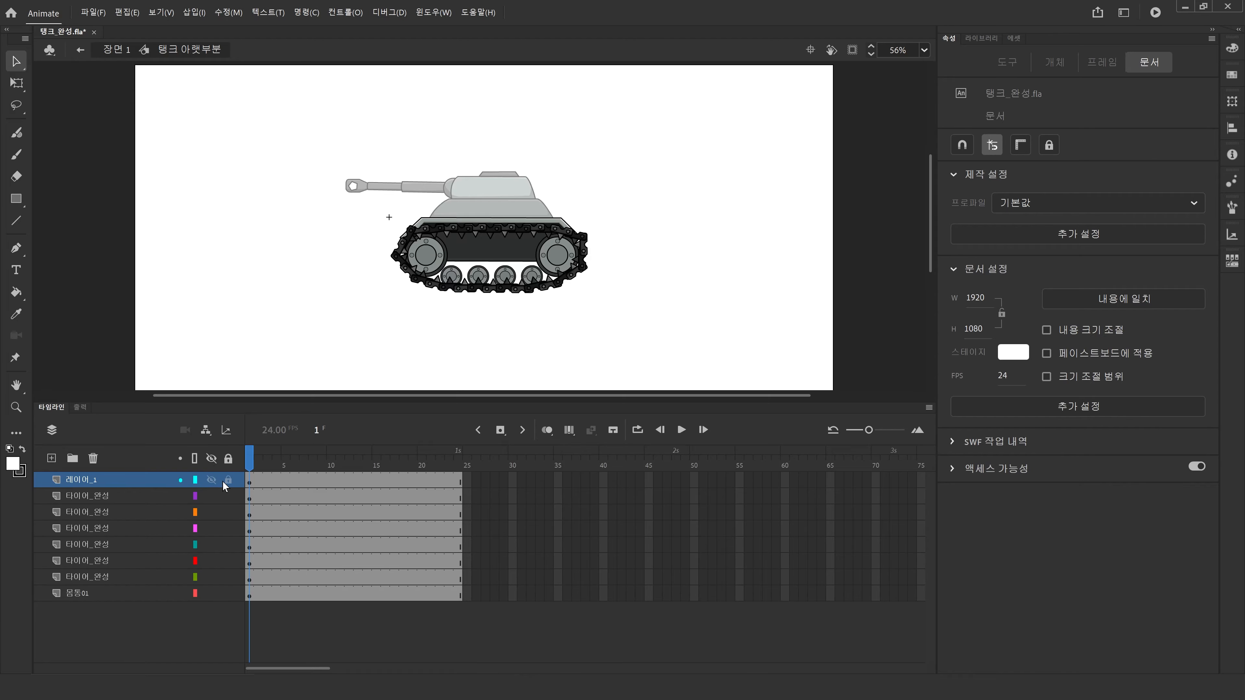
{"action": "left_click", "coordinate": [250, 481]}
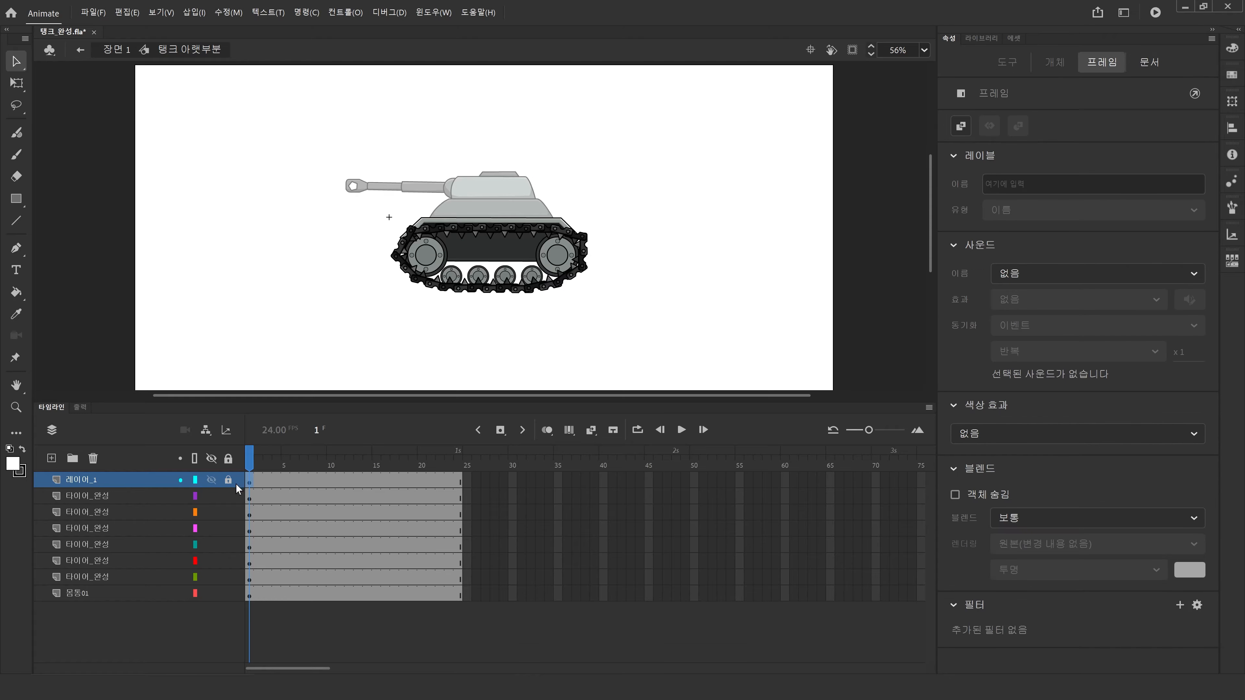
{"action": "left_click", "coordinate": [211, 479]}
{"action": "left_click", "coordinate": [211, 483]}
{"action": "left_click", "coordinate": [229, 481]}
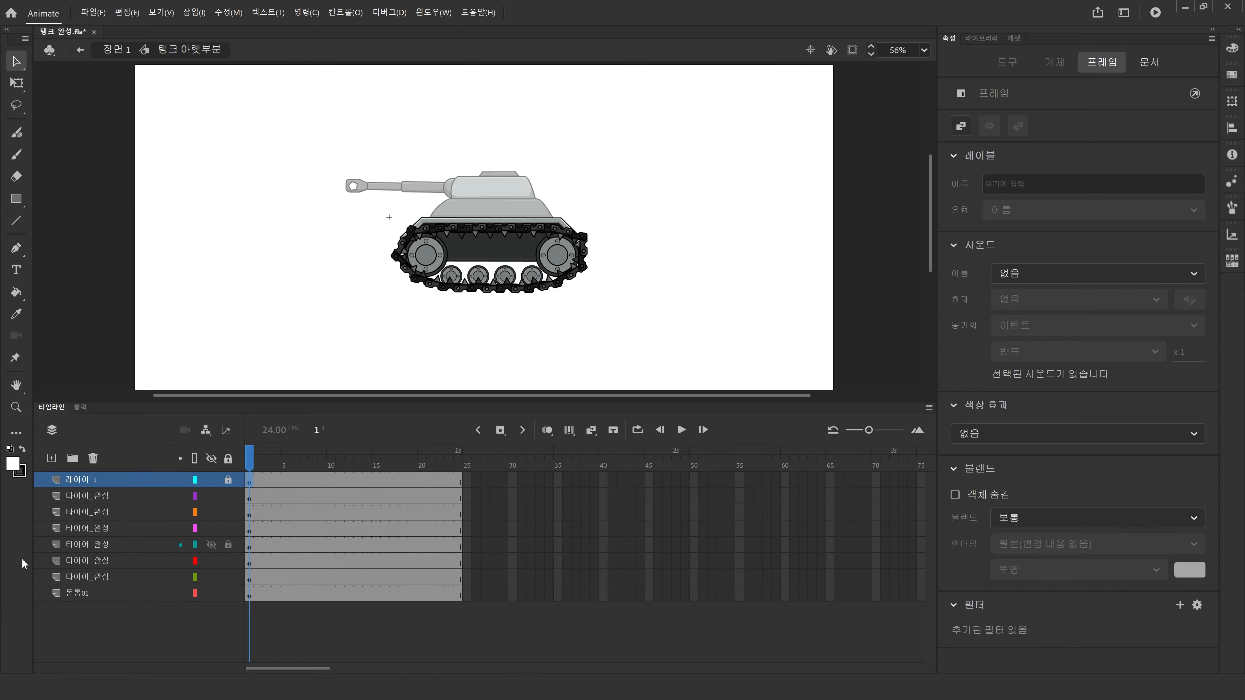
{"action": "double_click", "coordinate": [109, 482]}
{"action": "type", "text": "체인"}
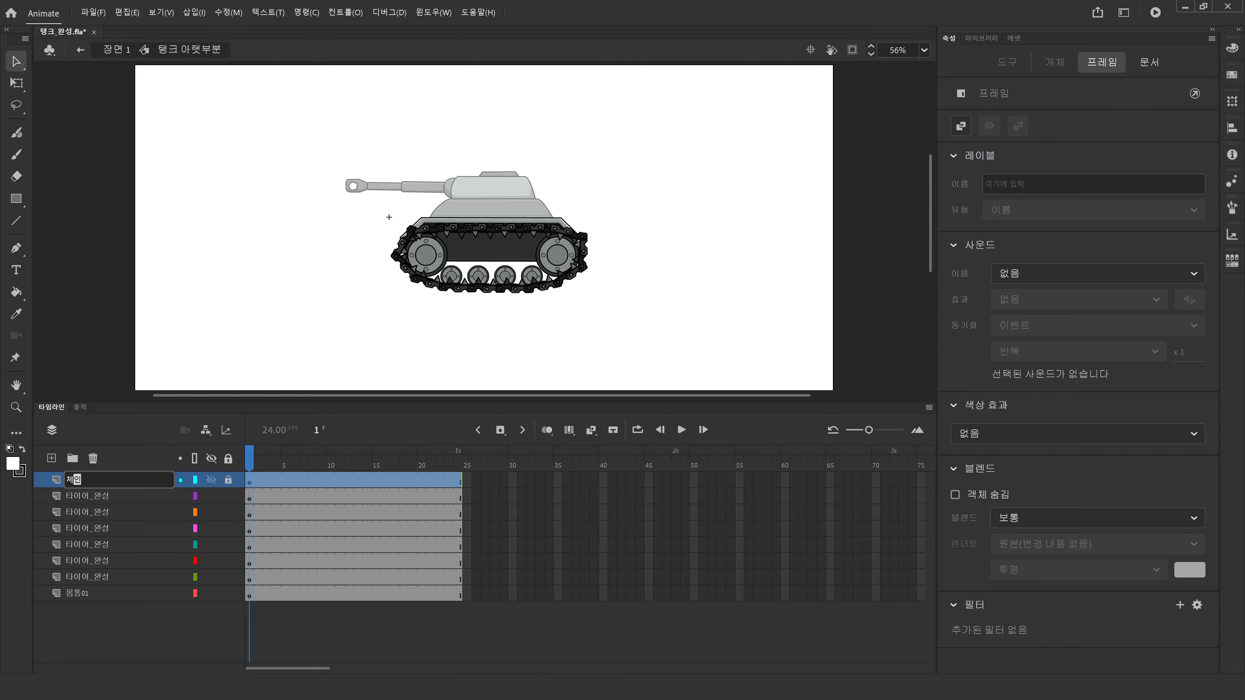
{"action": "key", "text": "Return"}
{"action": "key", "text": "ctrl+s"}
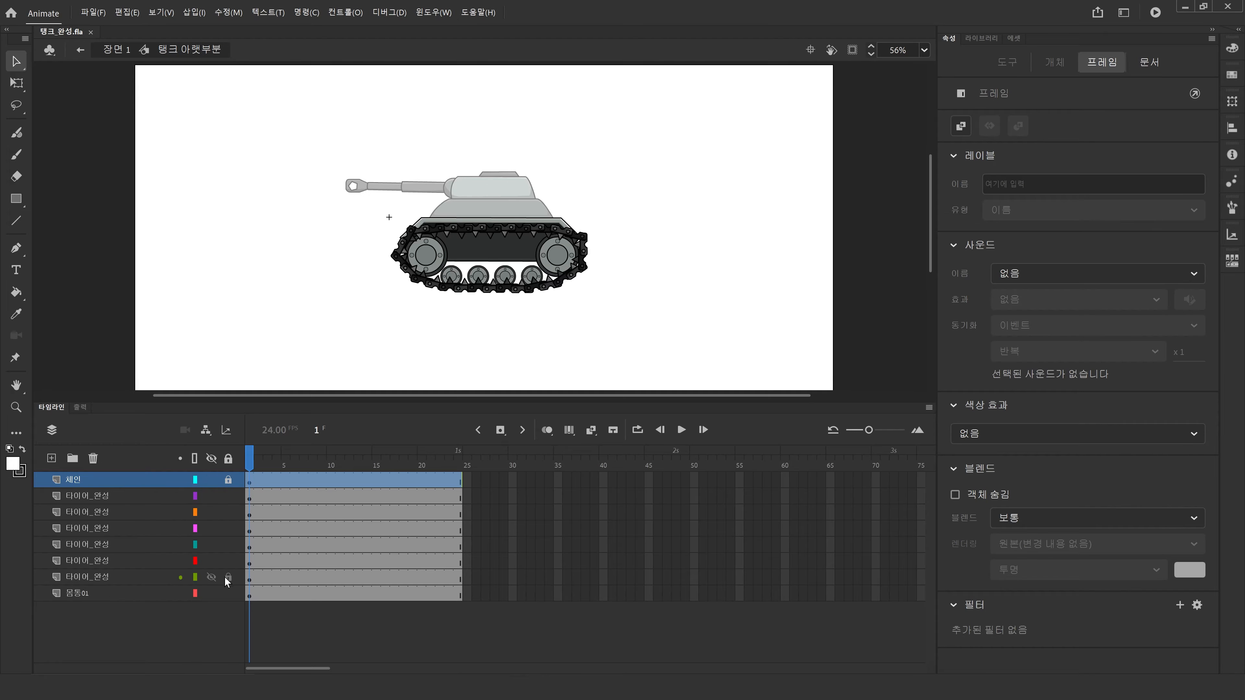
Step: Insert keyframes at frame 24 on the six 타이어_완성 layers and create classic tweens across them
{"action": "left_click_drag", "start_coordinate": [460, 495], "coordinate": [458, 578]}
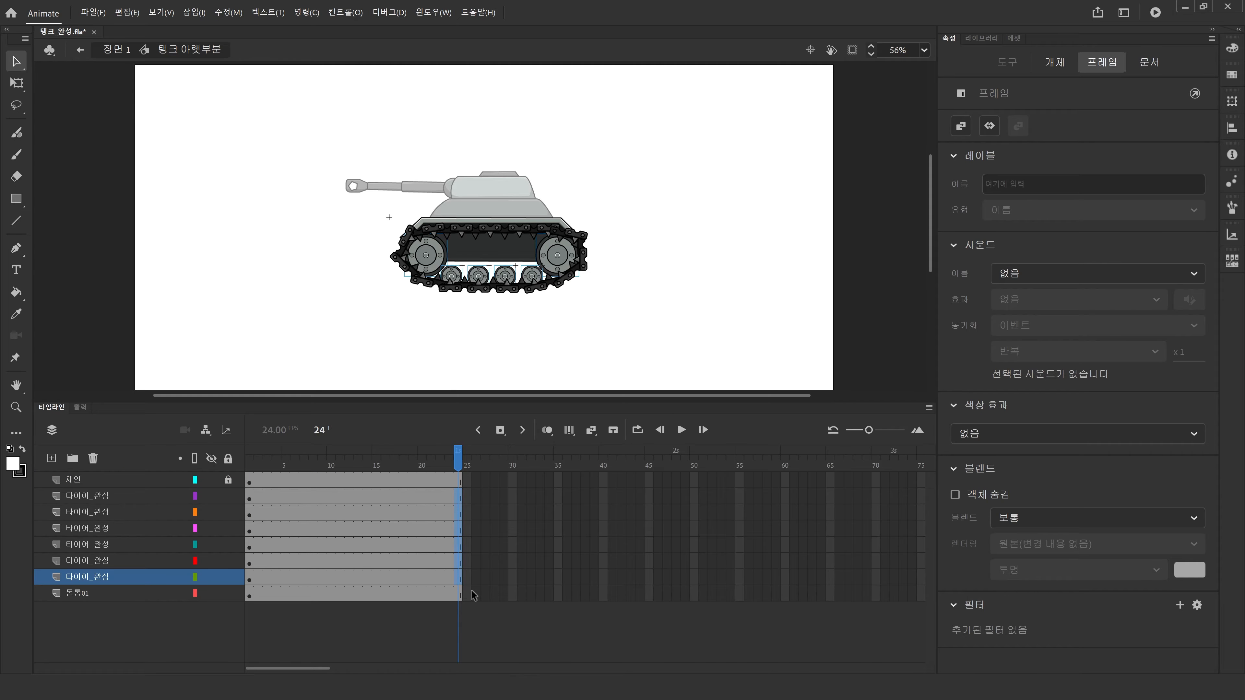
{"action": "key", "text": "F6"}
{"action": "left_click_drag", "start_coordinate": [348, 498], "coordinate": [380, 577]}
{"action": "right_click", "coordinate": [380, 577]}
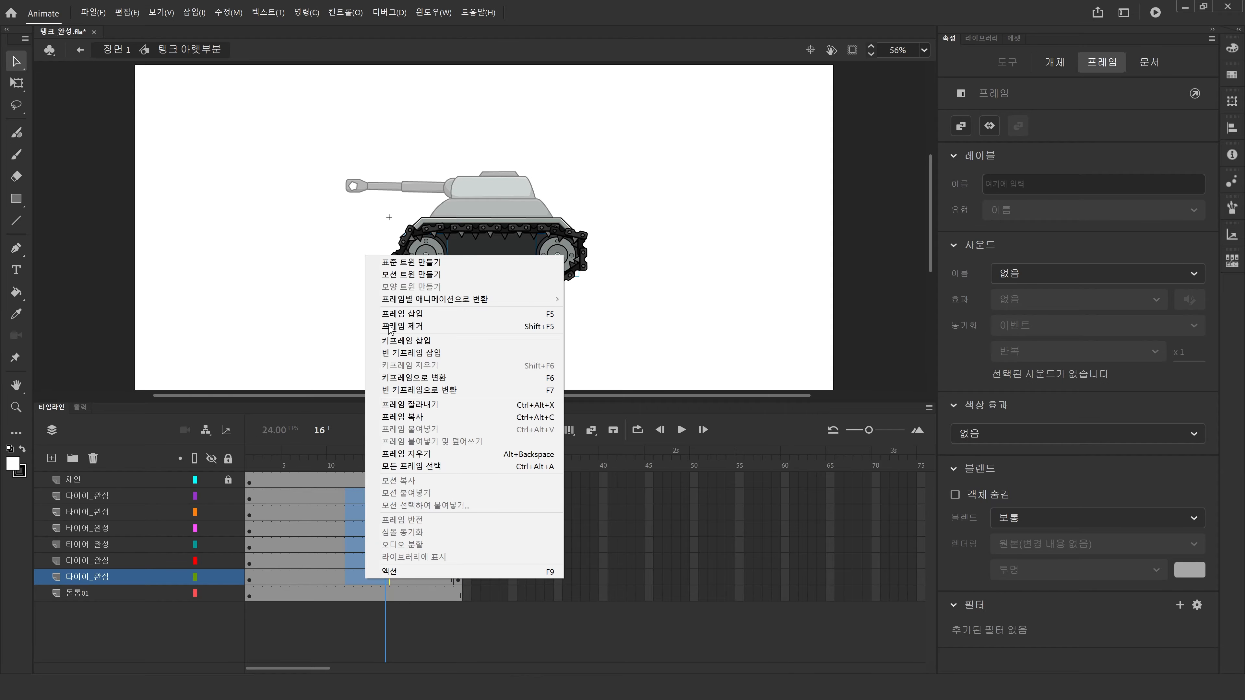
{"action": "left_click", "coordinate": [406, 263]}
Step: Set the rotation of all six 타이어_완성 tweens to clockwise (시계 방향)
{"action": "left_click_drag", "start_coordinate": [309, 463], "coordinate": [377, 575]}
{"action": "left_click", "coordinate": [394, 485]}
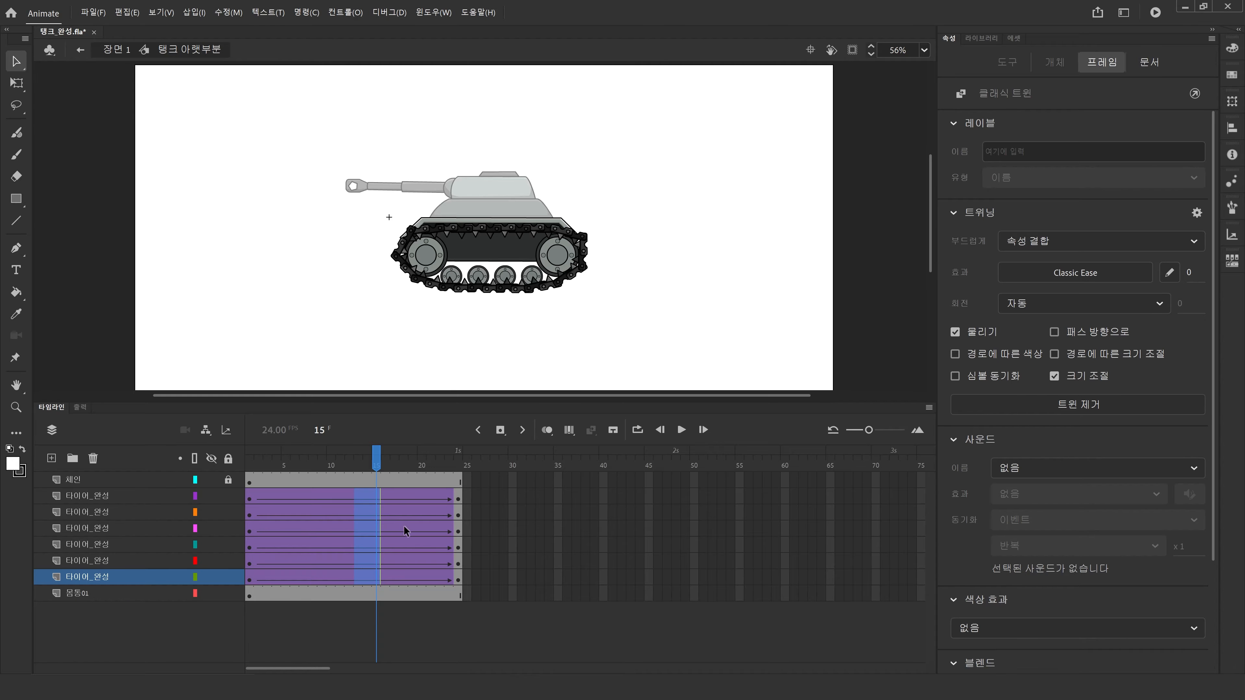
{"action": "left_click", "coordinate": [395, 528]}
{"action": "left_click_drag", "start_coordinate": [344, 499], "coordinate": [356, 573]}
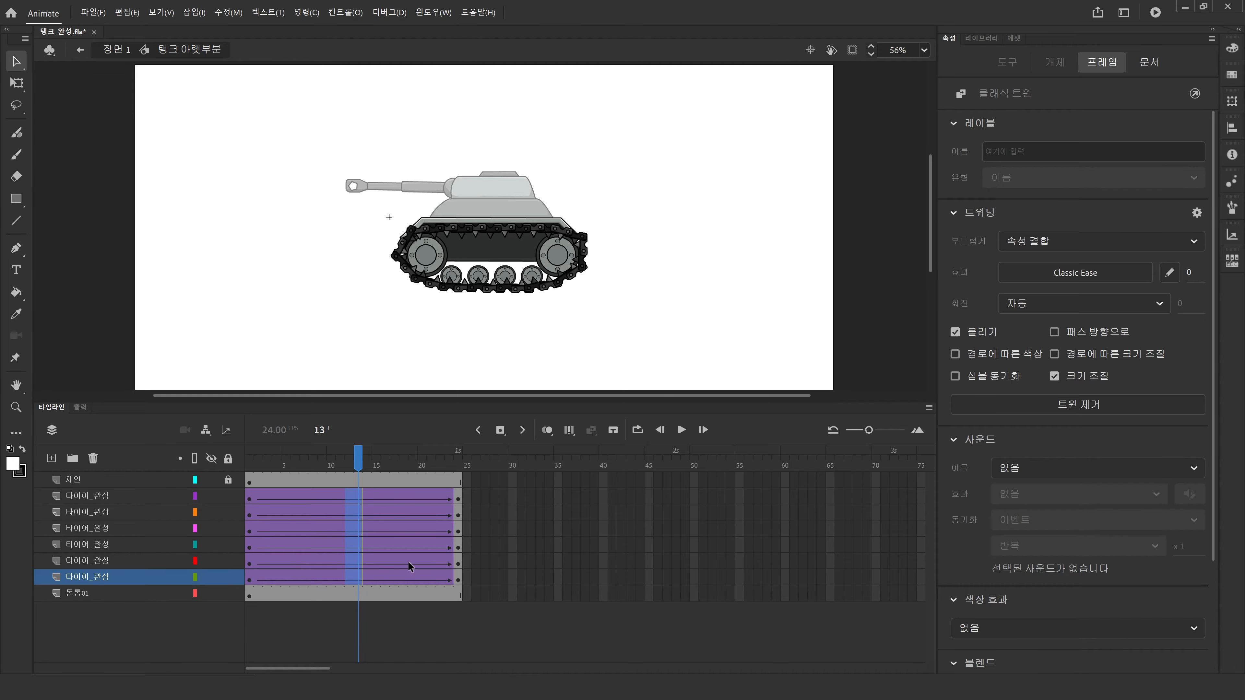
{"action": "left_click_drag", "start_coordinate": [343, 498], "coordinate": [358, 579]}
{"action": "left_click", "coordinate": [1044, 299]}
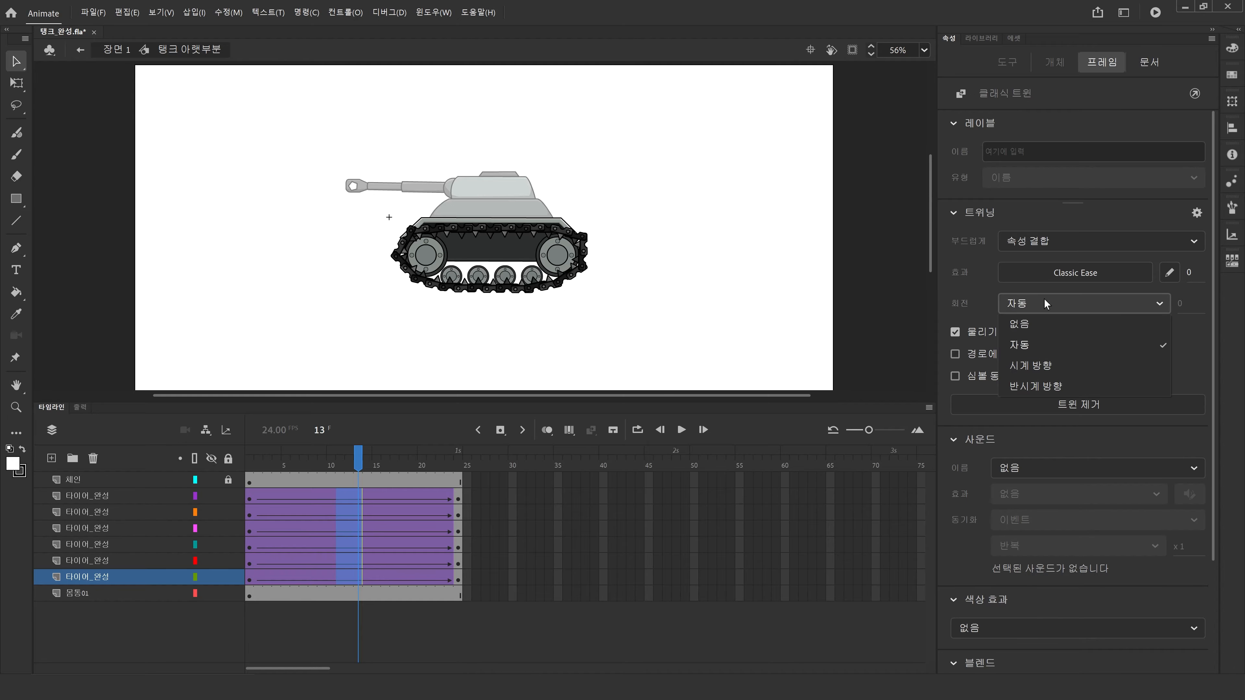
{"action": "left_click", "coordinate": [1037, 365]}
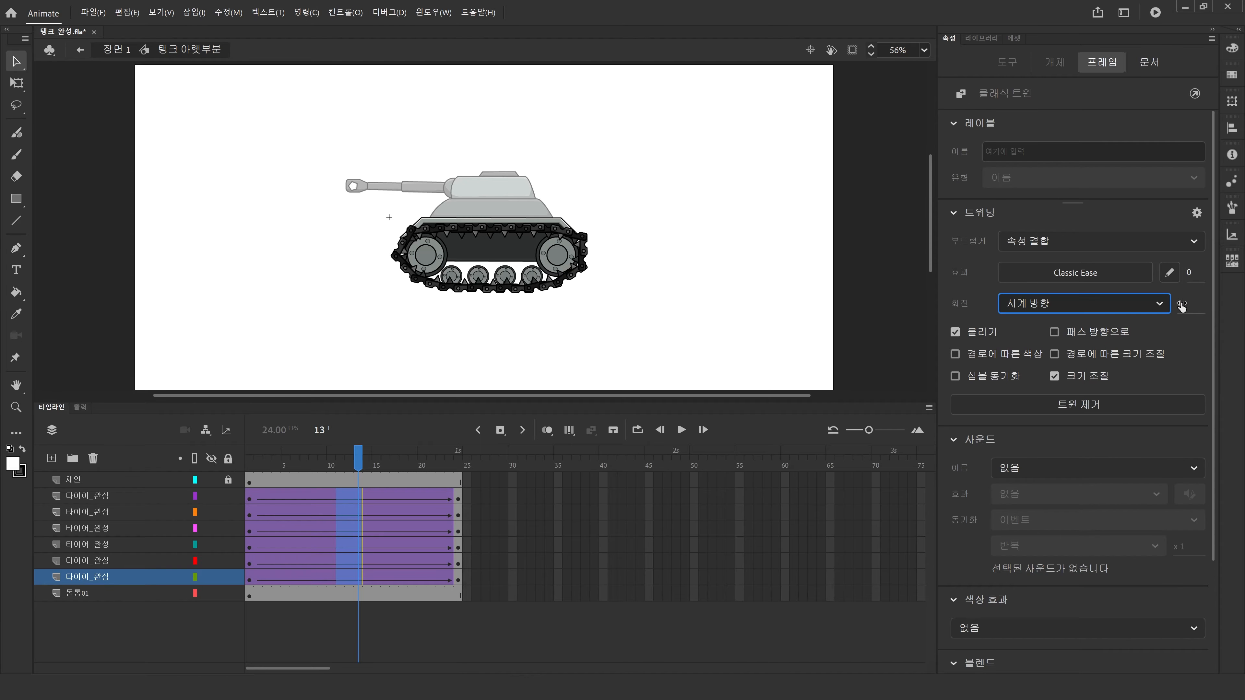
Step: Play the symbol's timeline from frame 1 to check the wheel rotation
{"action": "left_click_drag", "start_coordinate": [385, 463], "coordinate": [248, 466]}
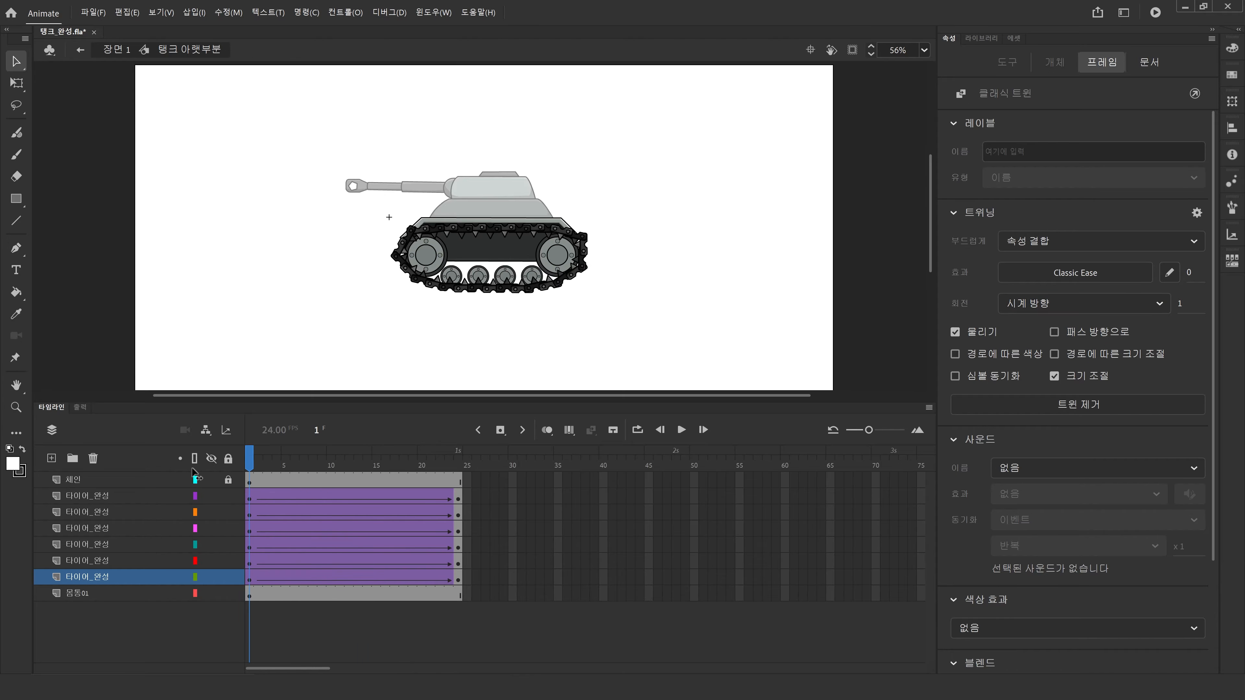
{"action": "key", "text": "Return"}
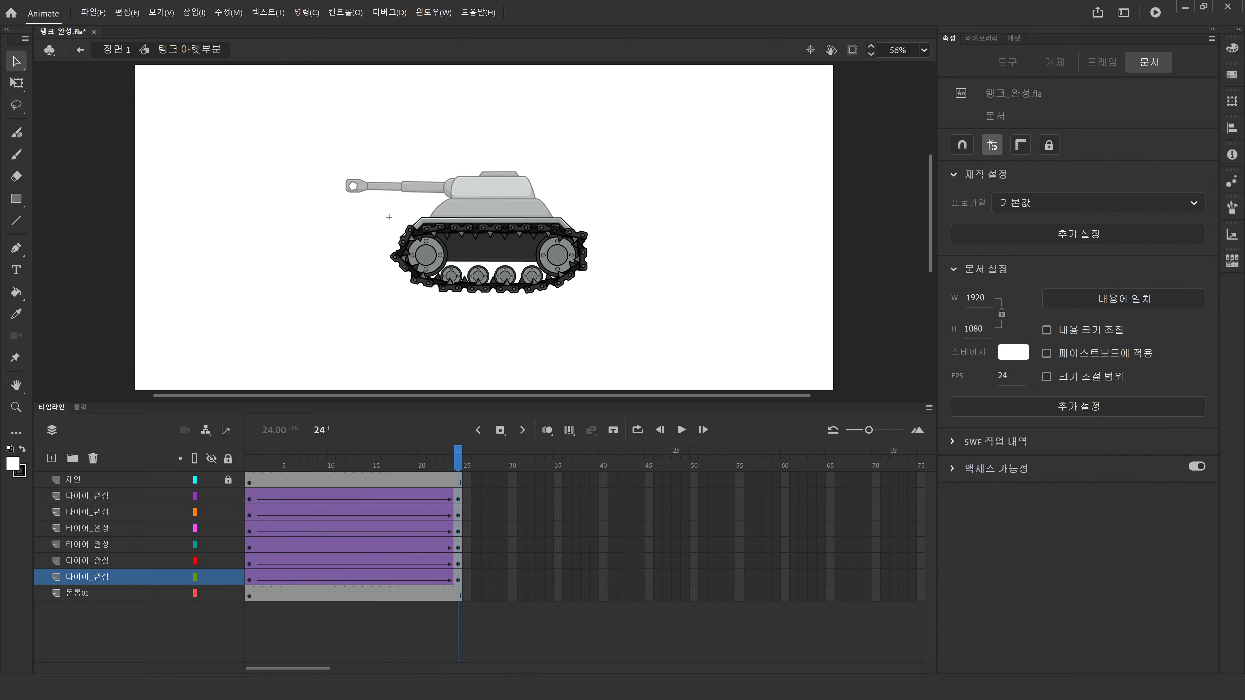
{"action": "key", "text": "Return"}
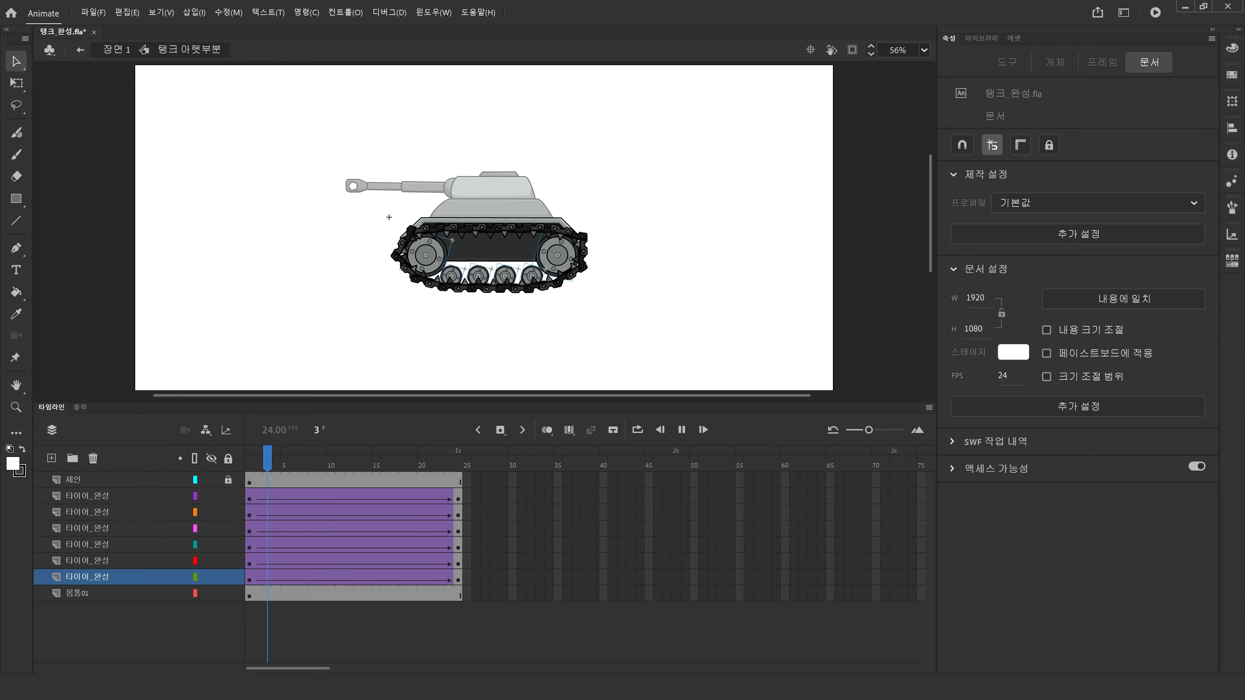
{"action": "key", "text": "Return"}
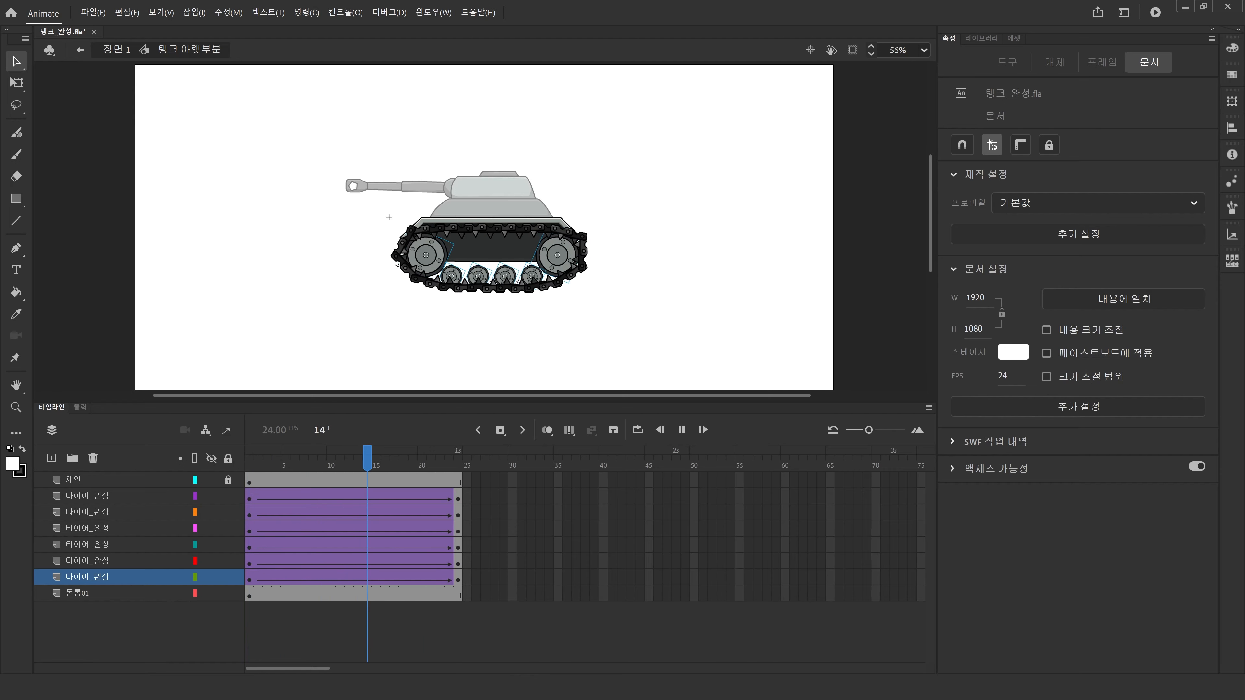
Step: Return to 장면 1 and play the scene to check the wheels turning with the track
{"action": "left_click", "coordinate": [111, 52]}
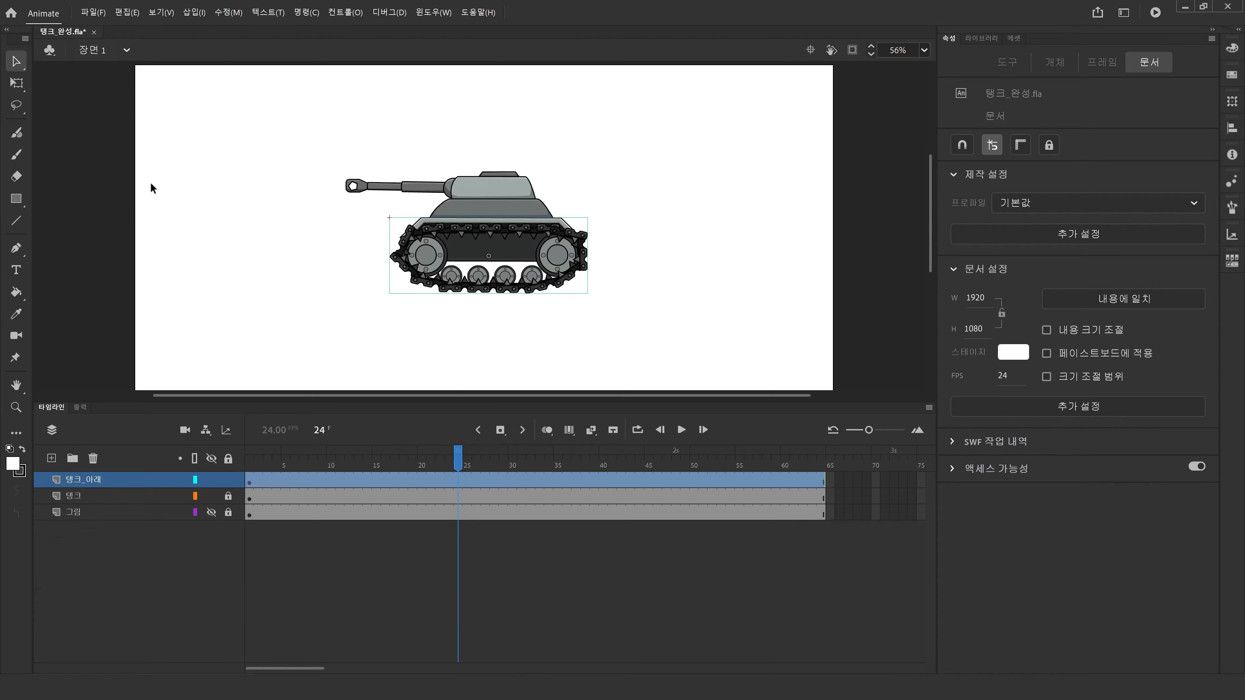
{"action": "key", "text": "Return"}
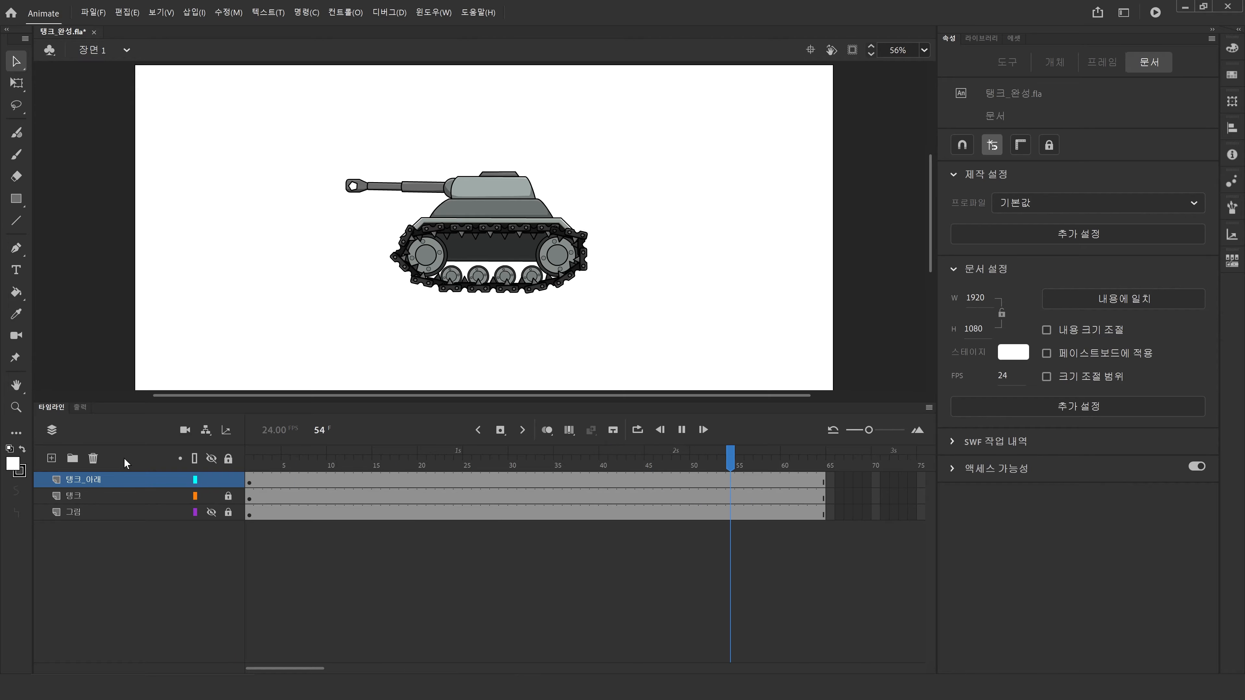
{"action": "key", "text": "Return"}
{"action": "key", "text": "Return"}
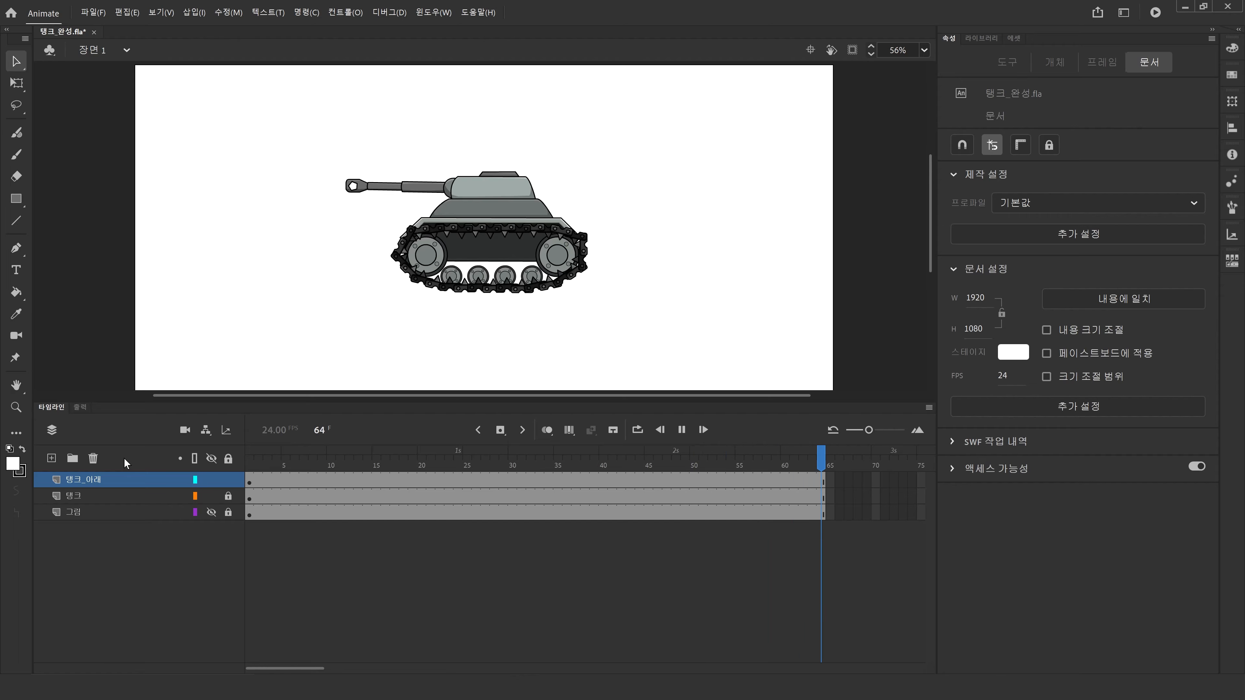
{"action": "key", "text": "Return"}
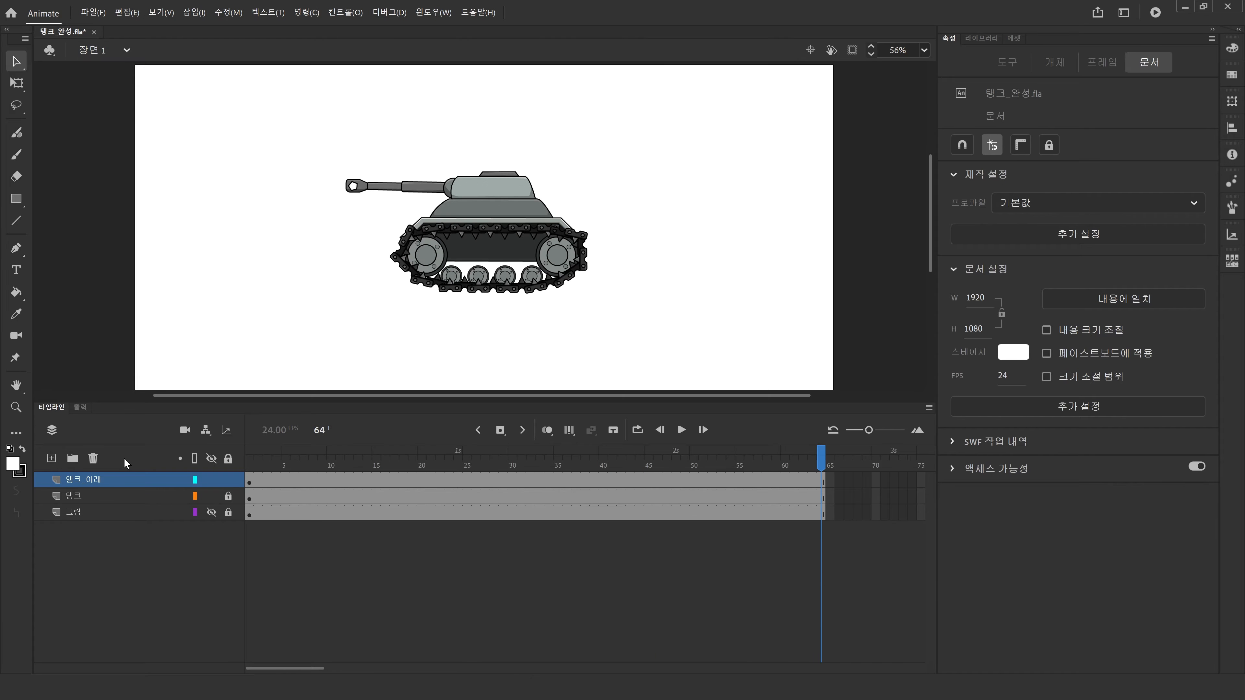
Step: Replay the tank animation in 장면 1 and save the file
{"action": "left_click_drag", "start_coordinate": [371, 321], "coordinate": [465, 326]}
{"action": "left_click_drag", "start_coordinate": [592, 316], "coordinate": [526, 303]}
{"action": "left_click_drag", "start_coordinate": [406, 458], "coordinate": [205, 456]}
{"action": "key", "text": "Return"}
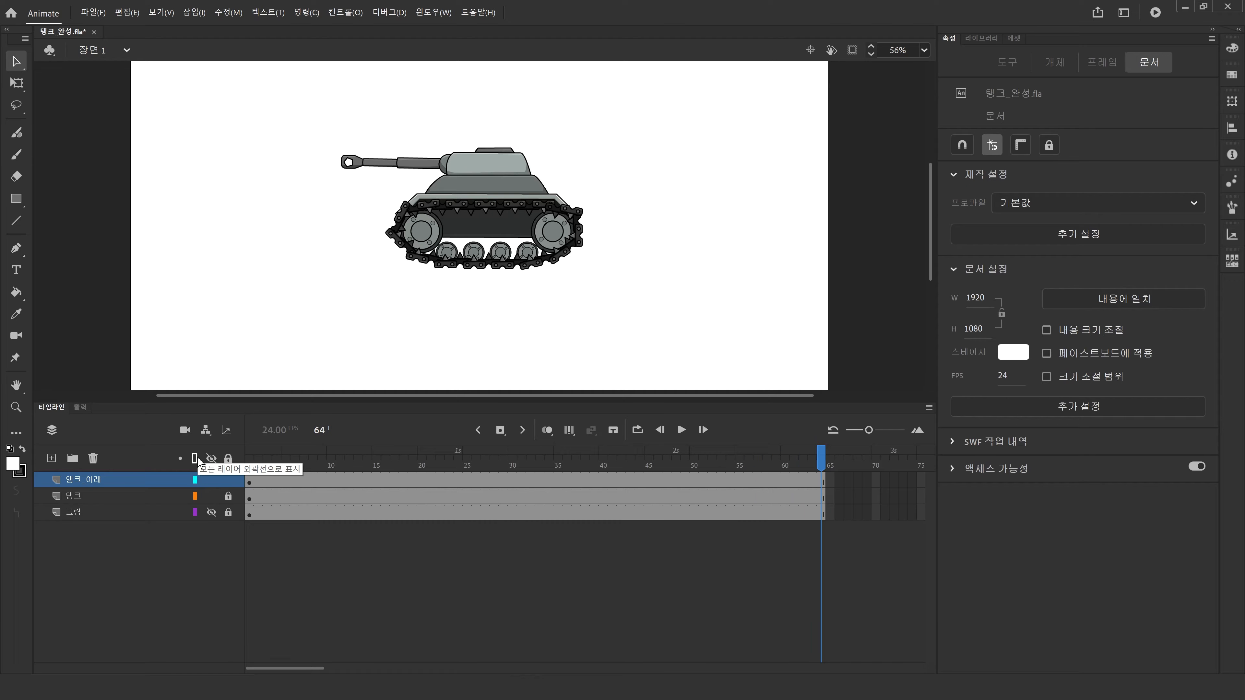
{"action": "key", "text": "Return"}
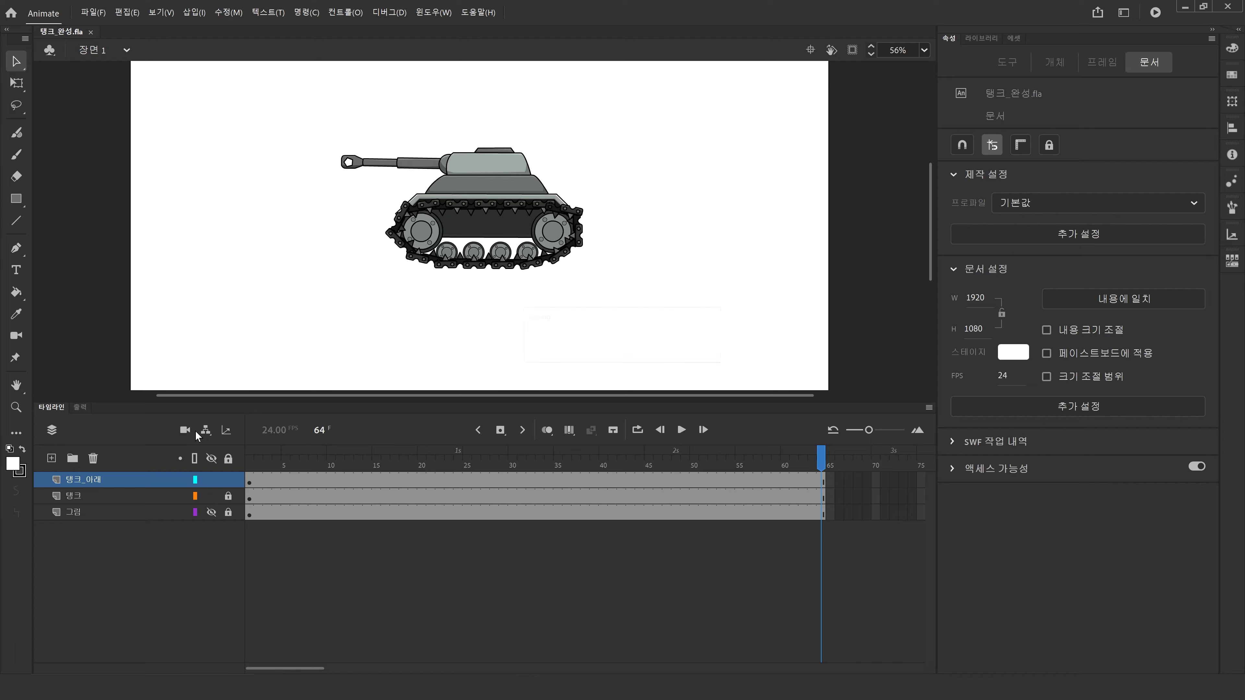
Step: Open the 탱크 아랫부분 symbol for editing and play its timeline from frame 1
{"action": "double_click", "coordinate": [518, 230]}
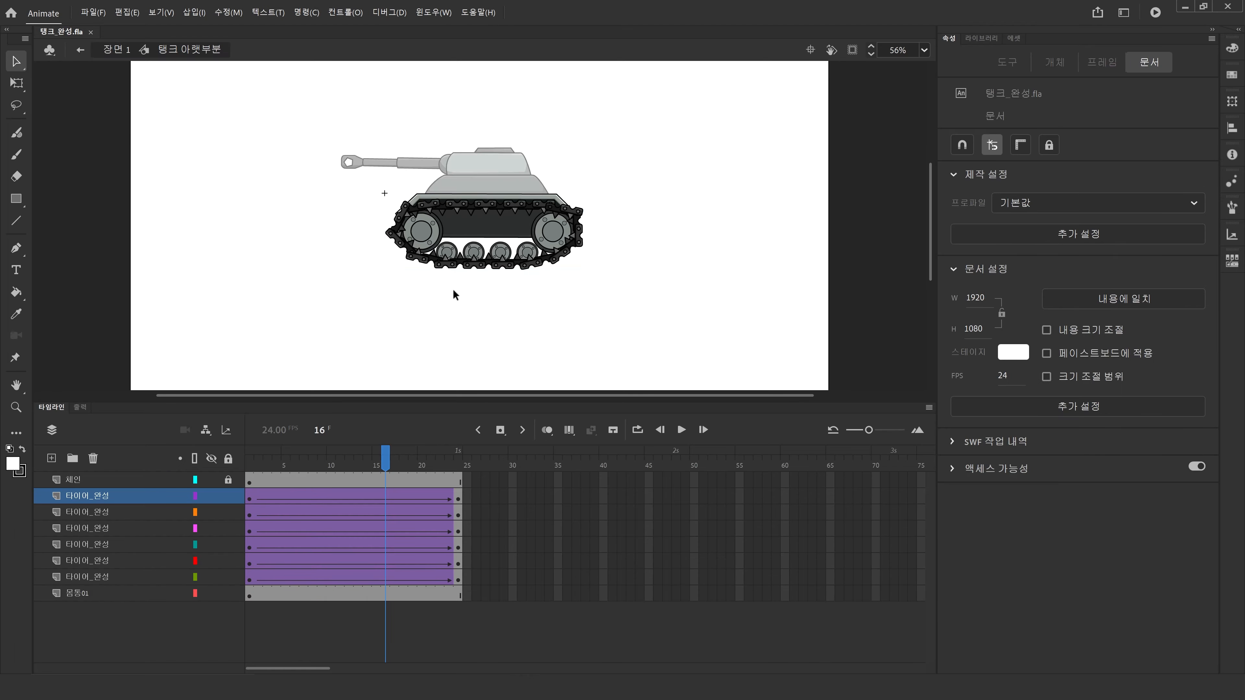
{"action": "left_click_drag", "start_coordinate": [304, 450], "coordinate": [245, 453]}
{"action": "key", "text": "Return"}
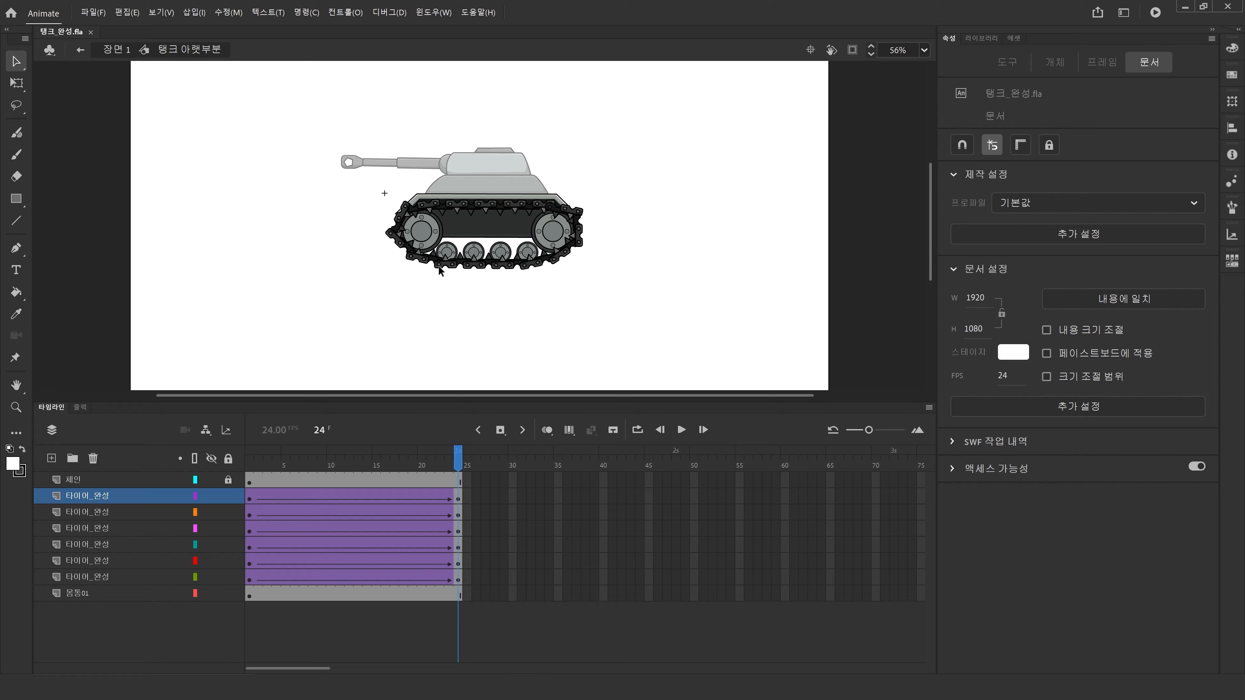
Step: Identify the hull's layer and lock every layer in the symbol except 몸통01
{"action": "left_click", "coordinate": [508, 224]}
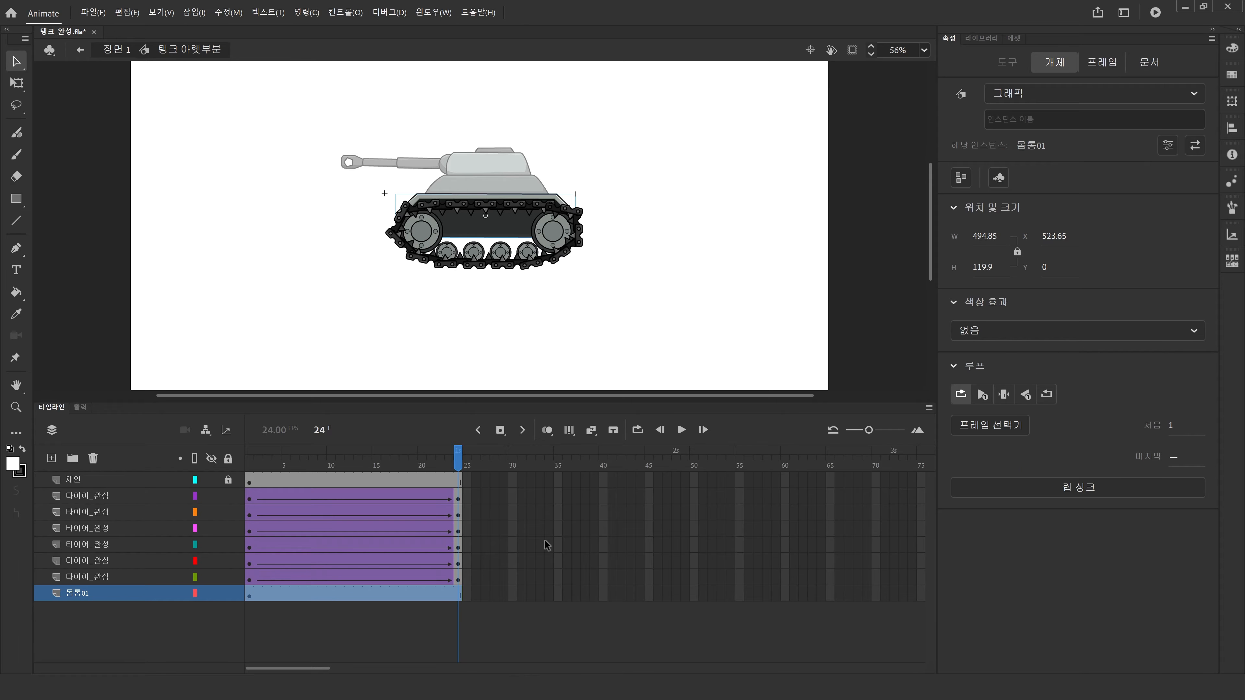
{"action": "left_click", "coordinate": [229, 459]}
{"action": "left_click", "coordinate": [229, 594]}
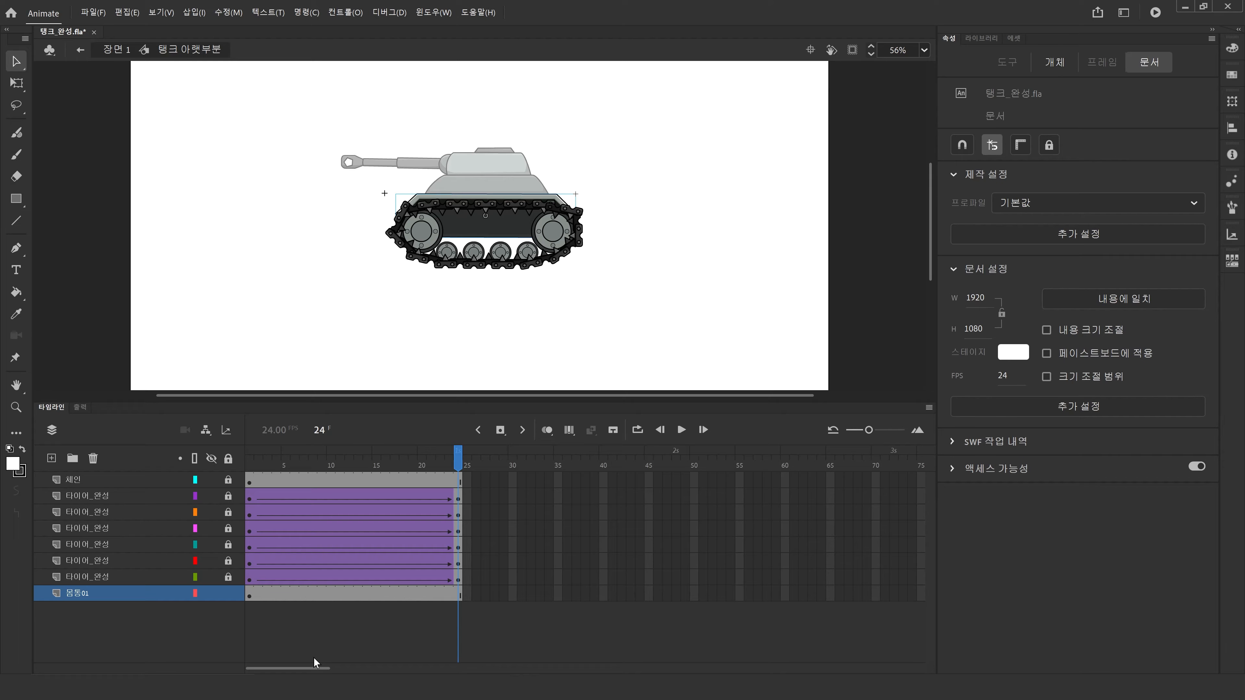
Step: Add keyframes at frames 9, 16 and 24 on the 몸통01 layer
{"action": "left_click_drag", "start_coordinate": [250, 599], "coordinate": [459, 599]}
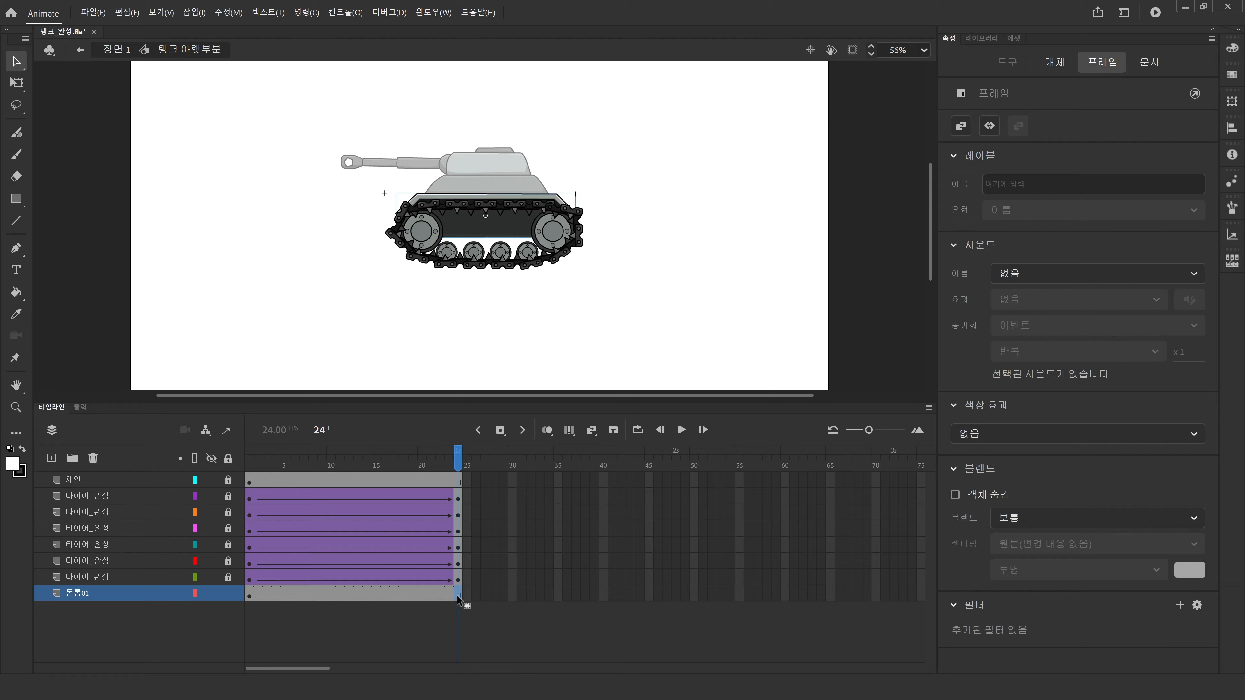
{"action": "left_click", "coordinate": [324, 593]}
{"action": "key", "text": "F6"}
{"action": "left_click", "coordinate": [382, 593]}
{"action": "key", "text": "F6"}
Step: Nudge the hull slightly up at frame 9 and slightly down at frame 16
{"action": "left_click", "coordinate": [322, 595]}
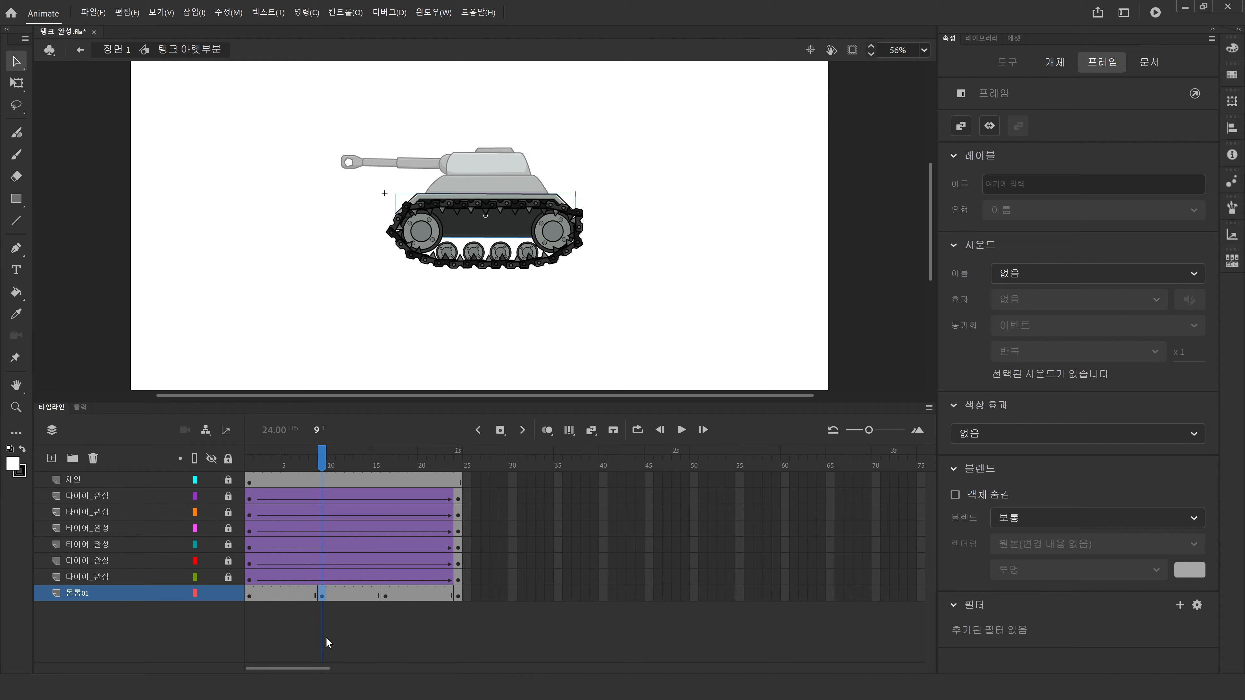
{"action": "key", "text": "Up"}
{"action": "key", "text": "Up"}
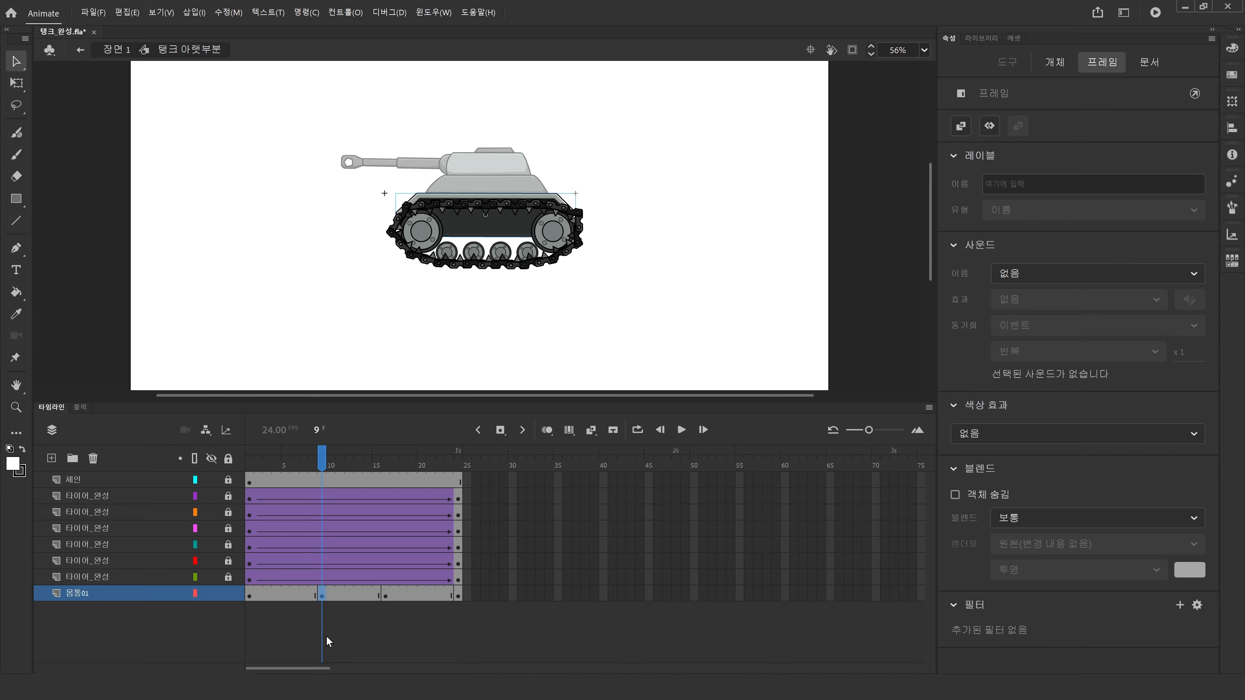
{"action": "left_click", "coordinate": [382, 594]}
{"action": "key", "text": "Down"}
{"action": "key", "text": "Down"}
{"action": "key", "text": "Down"}
Step: Create classic tweens (표준 트윈) between all the keyframes of the 몸통01 layer
{"action": "left_click_drag", "start_coordinate": [295, 594], "coordinate": [413, 595]}
{"action": "right_click", "coordinate": [404, 594]}
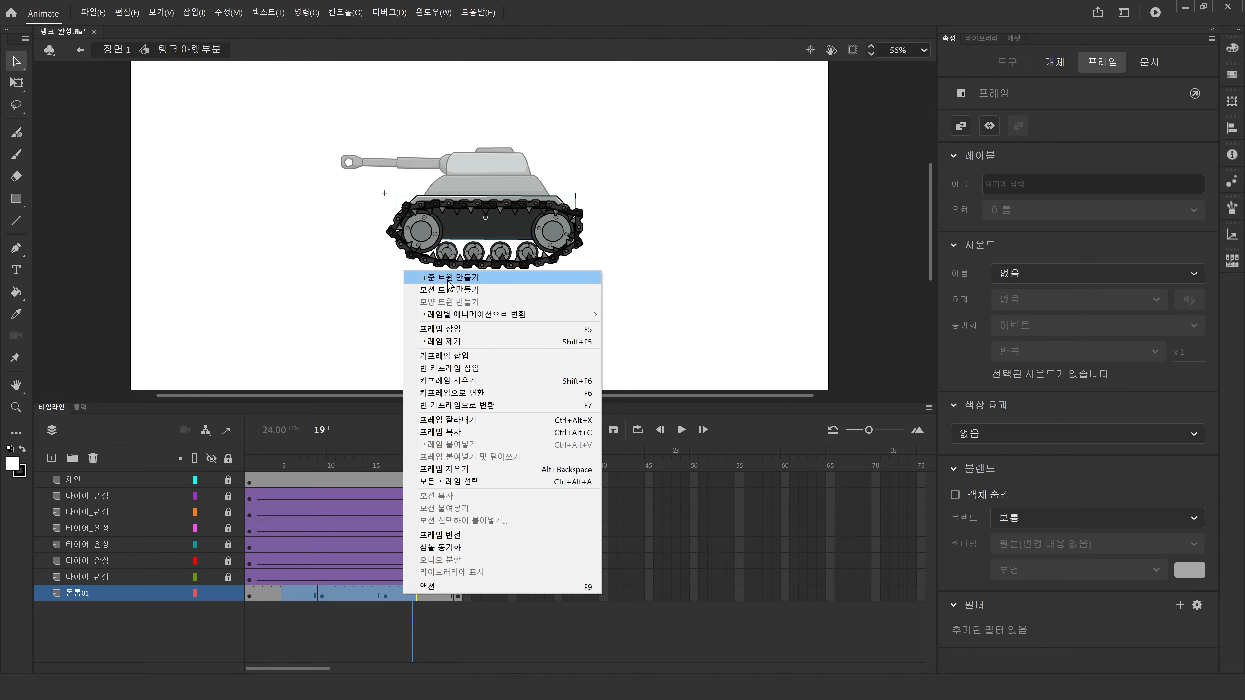
{"action": "left_click", "coordinate": [449, 281]}
Step: Play the symbol's timeline from frame 1 to check the hull's bobbing motion
{"action": "left_click_drag", "start_coordinate": [278, 452], "coordinate": [249, 453]}
{"action": "key", "text": "Return"}
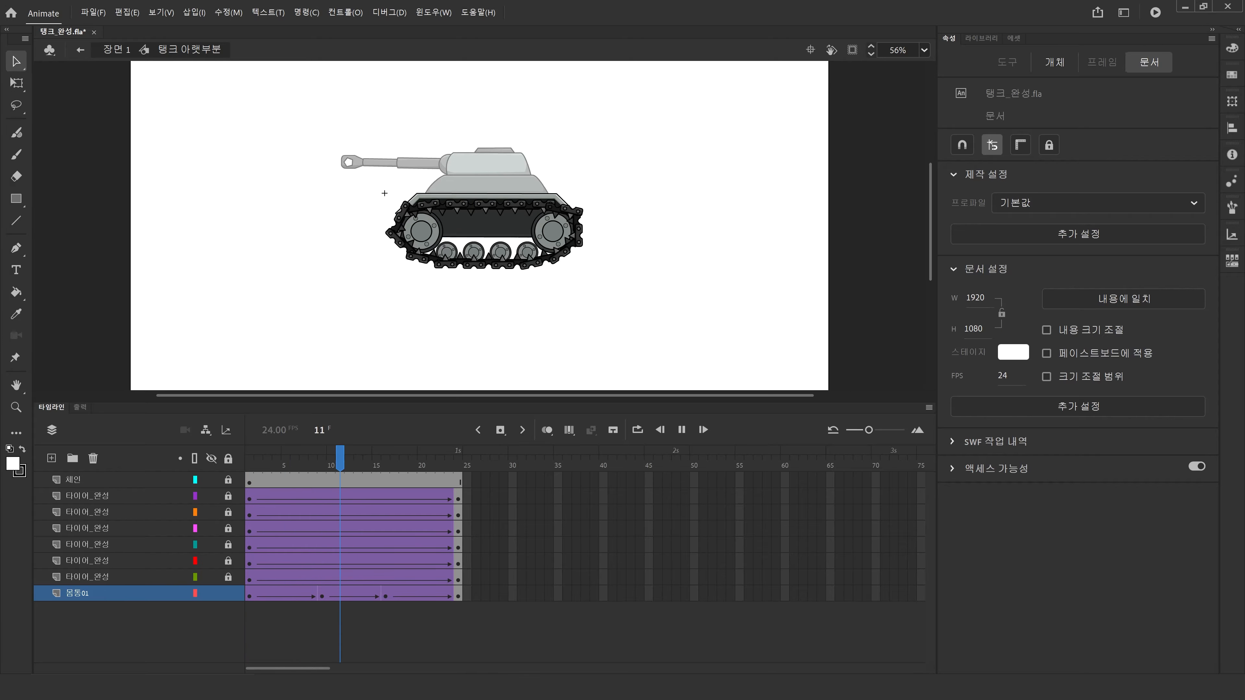
{"action": "key", "text": "Return"}
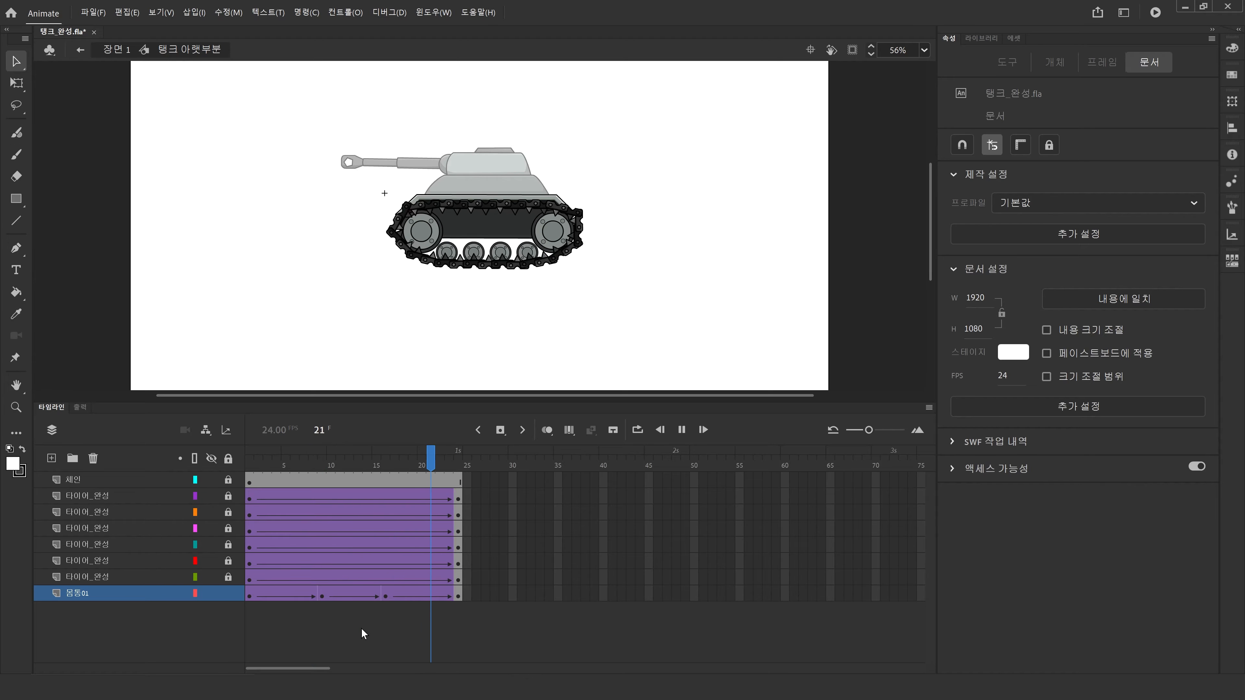
{"action": "key", "text": "Return"}
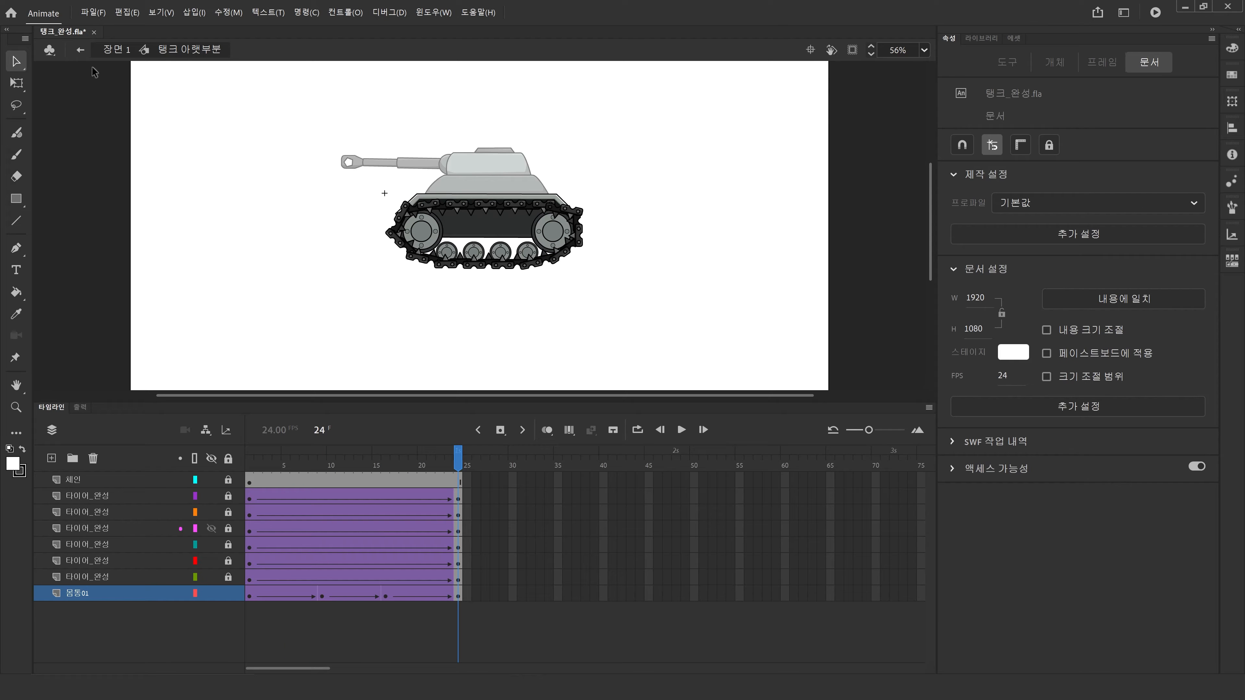
Step: Return to 장면 1, unlock the 탱크 layer, lock 탱크_아래 and select the 탱크 layer's first frame
{"action": "left_click", "coordinate": [113, 49]}
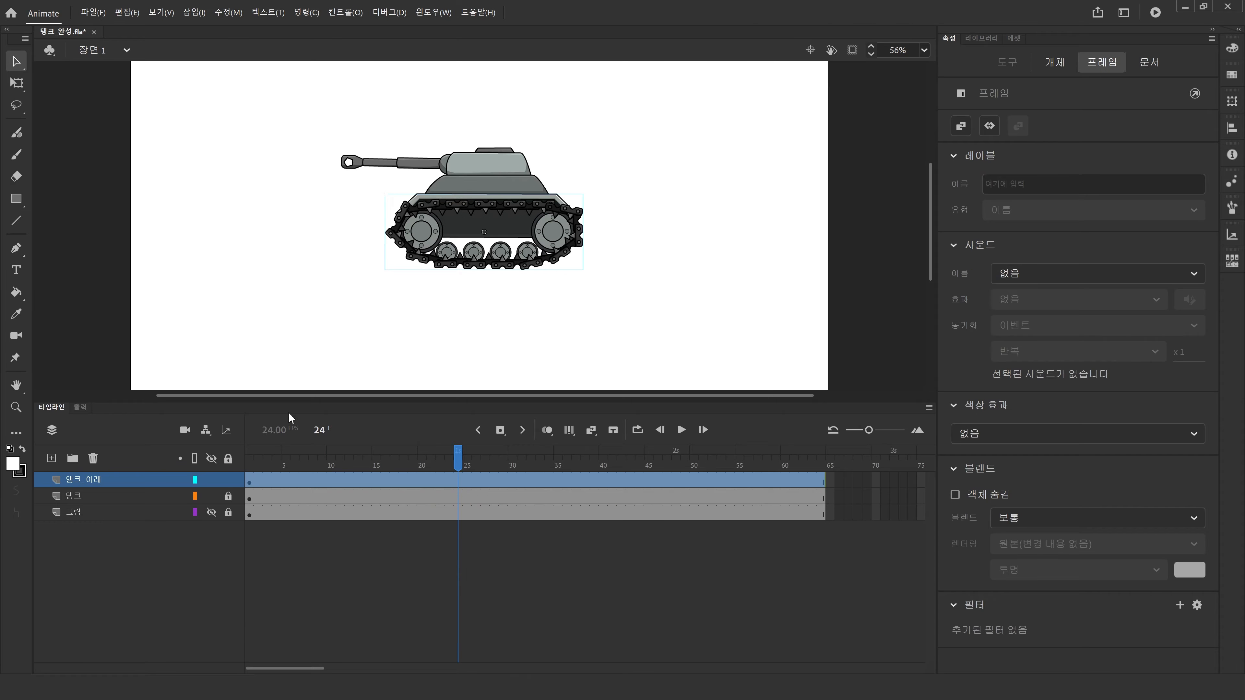
{"action": "left_click", "coordinate": [229, 496]}
{"action": "left_click", "coordinate": [229, 481]}
{"action": "left_click", "coordinate": [248, 498]}
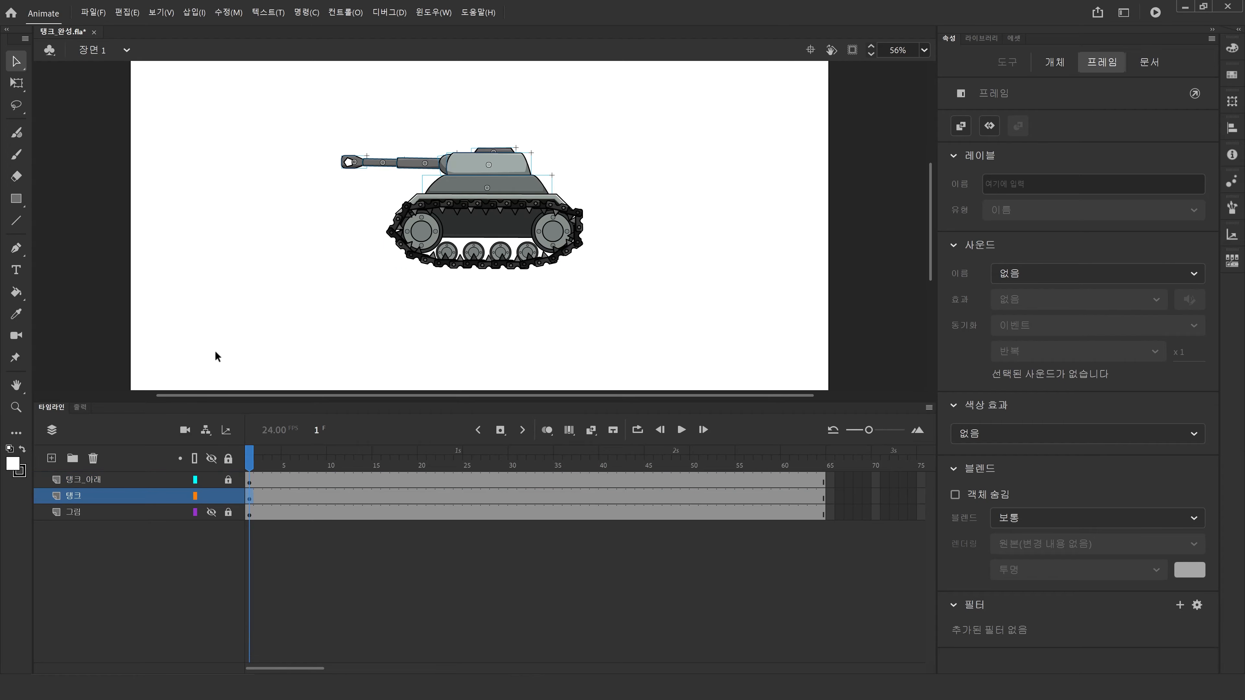
Step: Rename the 탱크 layer to 탱크_위
{"action": "double_click", "coordinate": [101, 496]}
{"action": "left_click", "coordinate": [107, 492]}
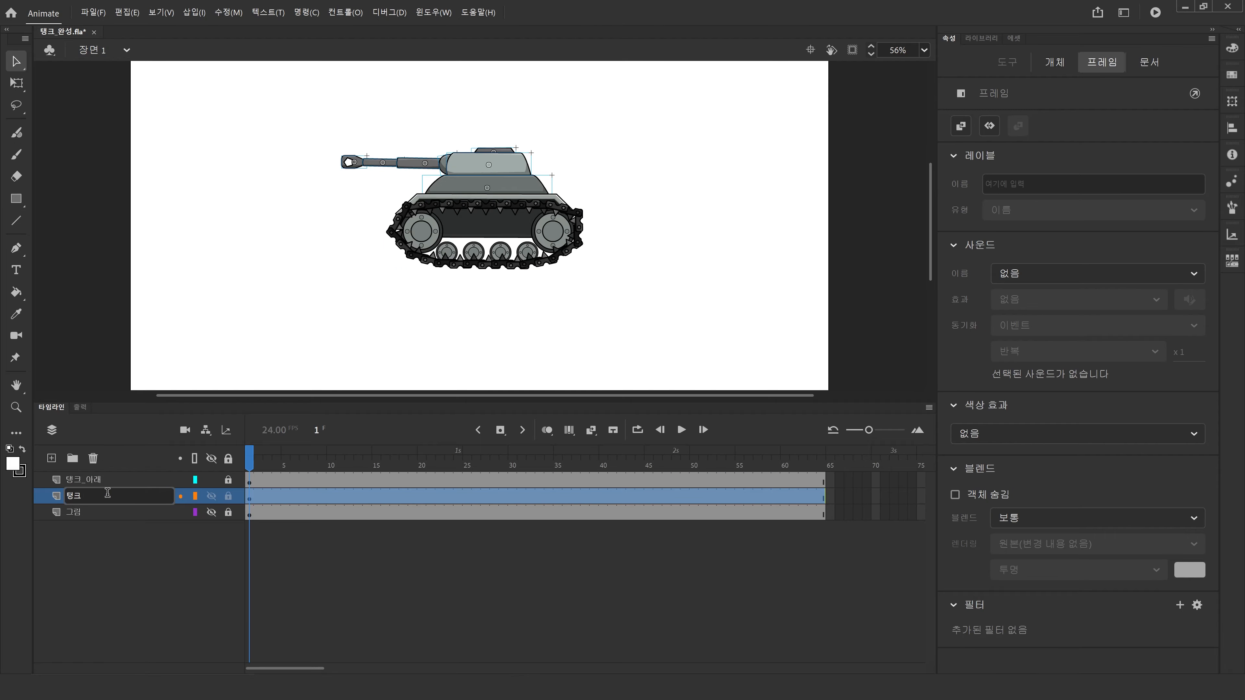
{"action": "key", "text": "Return"}
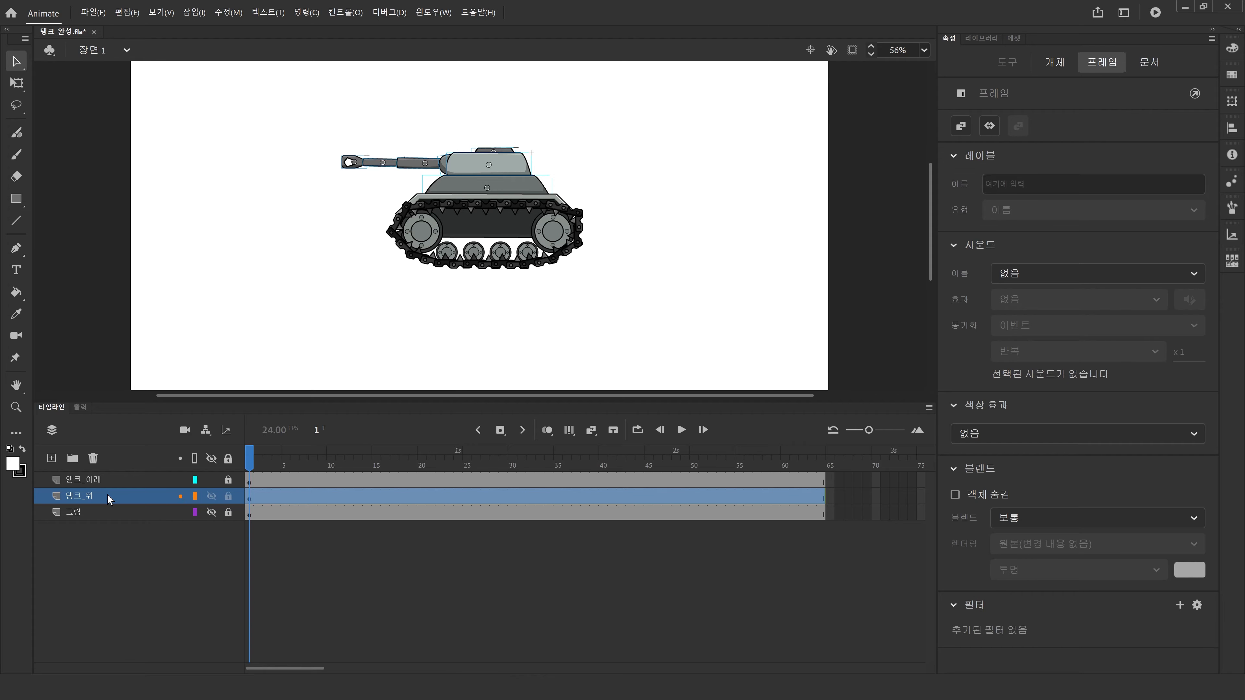
Step: Save the file and play 장면 1 from frame 1 to check the tank's movement
{"action": "mouse_move", "coordinate": [97, 500]}
{"action": "left_mouse_down"}
{"action": "mouse_move", "coordinate": [98, 476]}
{"action": "mouse_move", "coordinate": [95, 501]}
{"action": "left_mouse_up"}
{"action": "key", "text": "ctrl+s"}
{"action": "left_click_drag", "start_coordinate": [316, 455], "coordinate": [241, 457]}
{"action": "key", "text": "Return"}
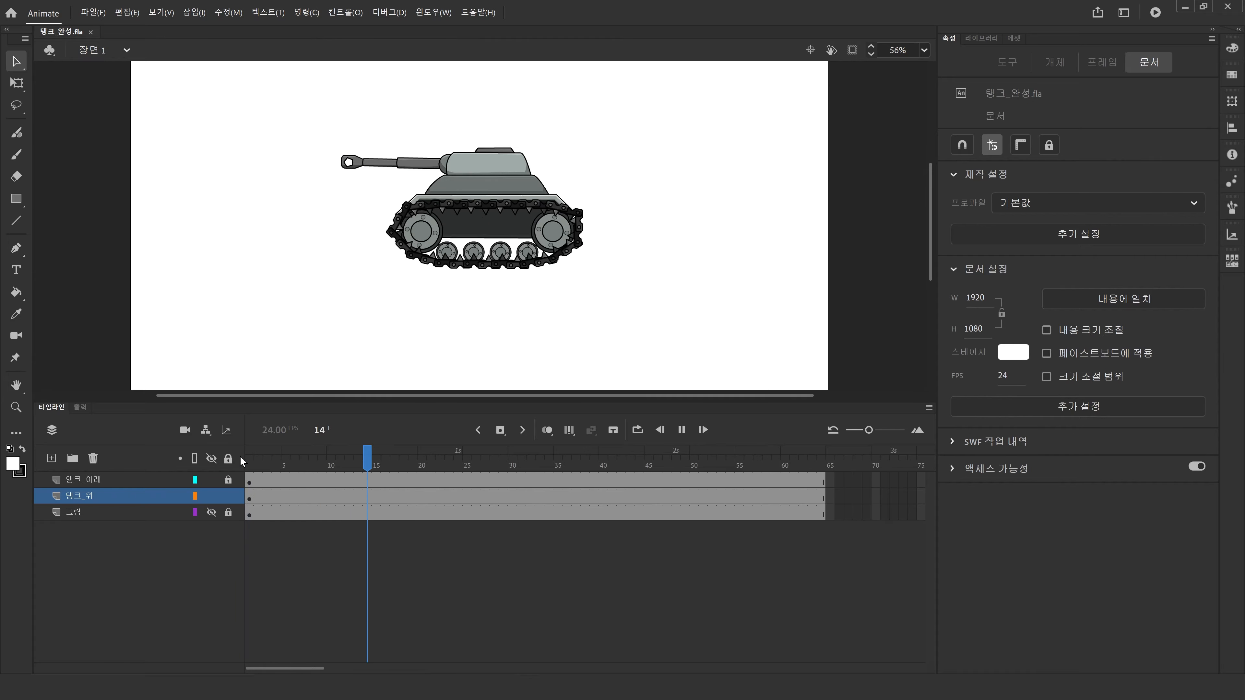
{"action": "left_click", "coordinate": [295, 496]}
{"action": "left_click_drag", "start_coordinate": [486, 181], "coordinate": [486, 183]}
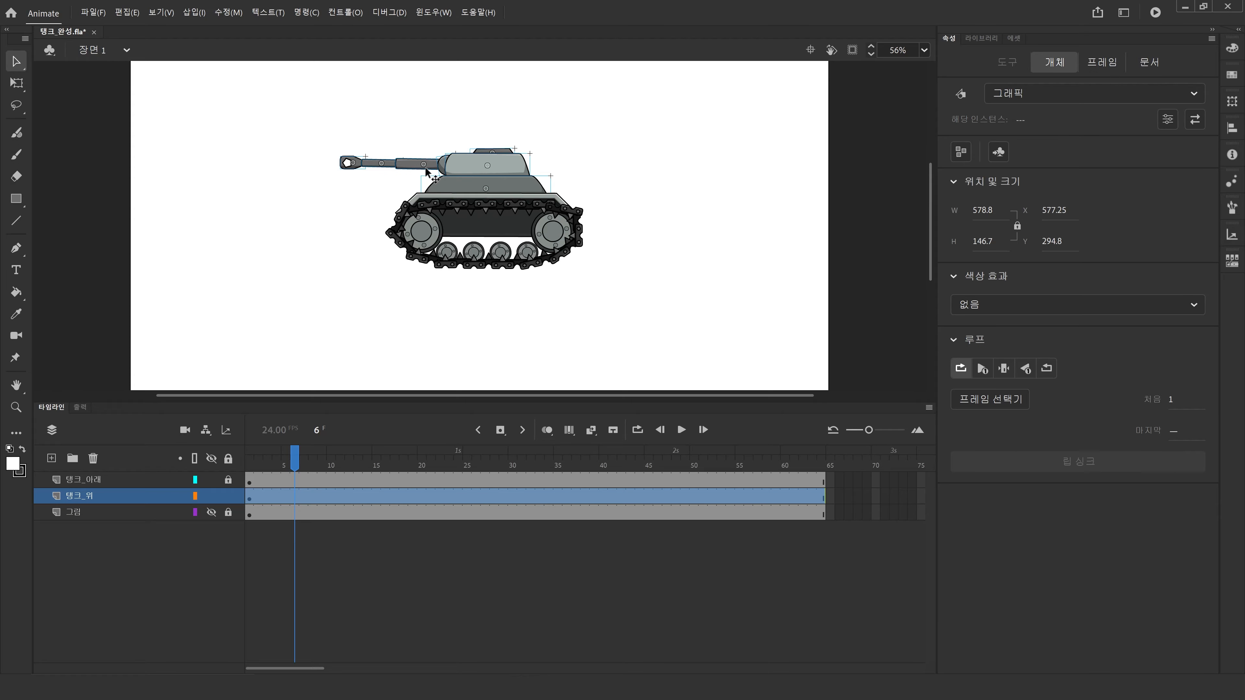
{"action": "left_click", "coordinate": [763, 200]}
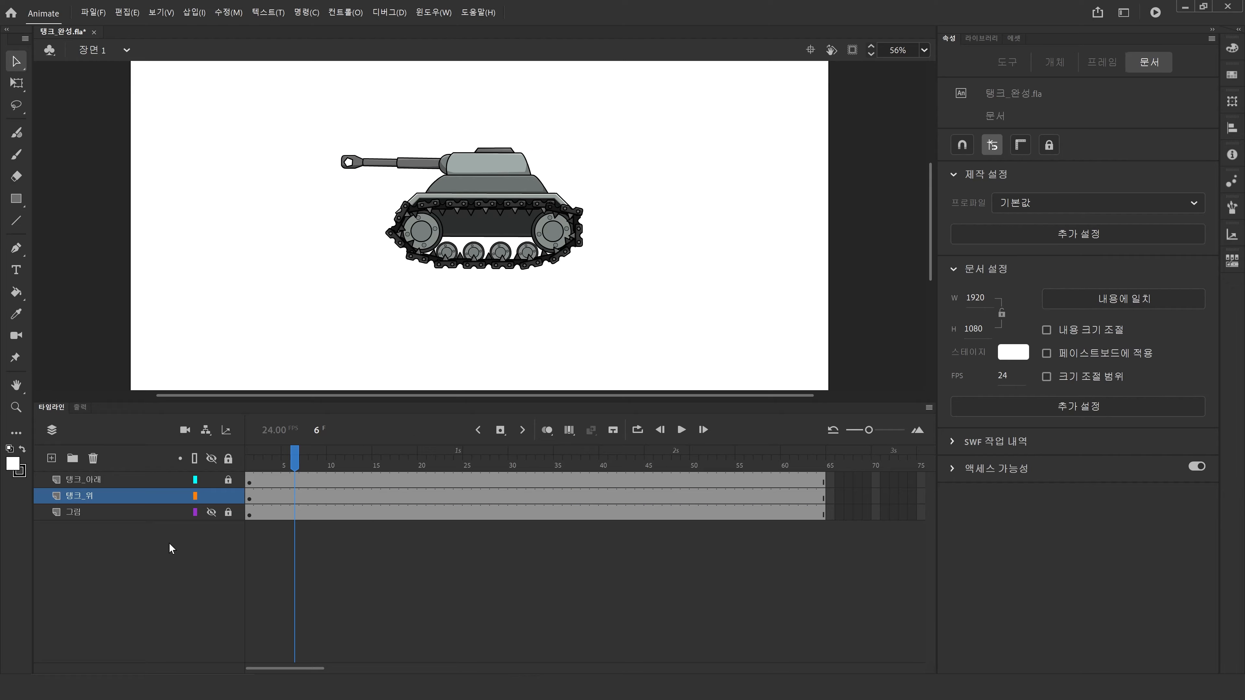
Step: Replay 장면 1 from the first frame and save the file again
{"action": "left_click_drag", "start_coordinate": [309, 464], "coordinate": [219, 465]}
{"action": "key", "text": "Return"}
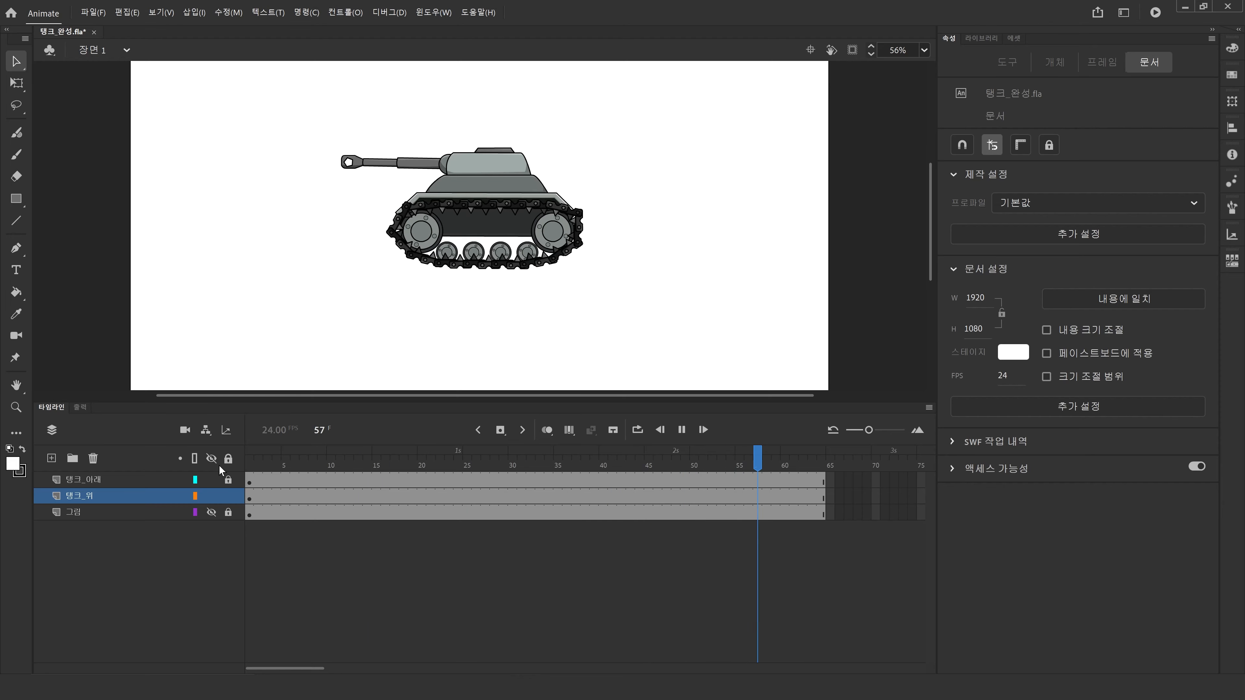
{"action": "key", "text": "ctrl+s"}
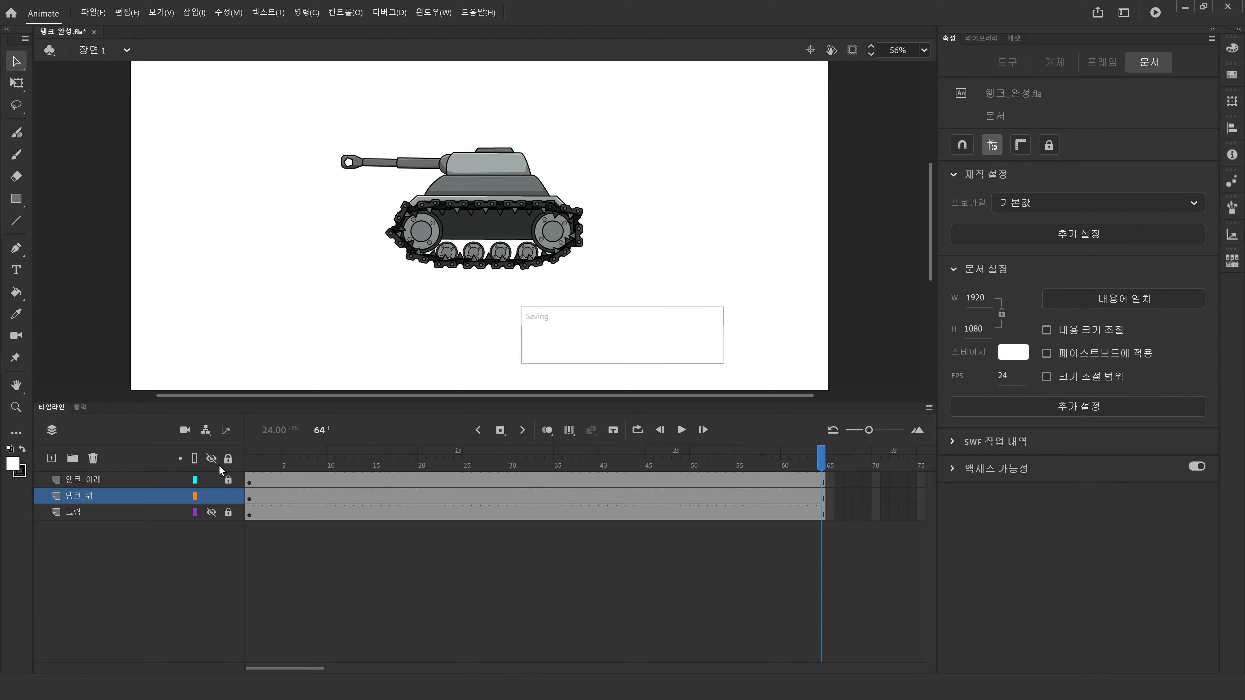
Step: Convert all turret, gun and upper hull parts on the 탱크_위 layer into a graphic symbol named 탱크 위
{"action": "scroll", "coordinate": [548, 247], "scroll_direction": "down", "scroll_amount": 1}
{"action": "left_click_drag", "start_coordinate": [298, 137], "coordinate": [538, 190]}
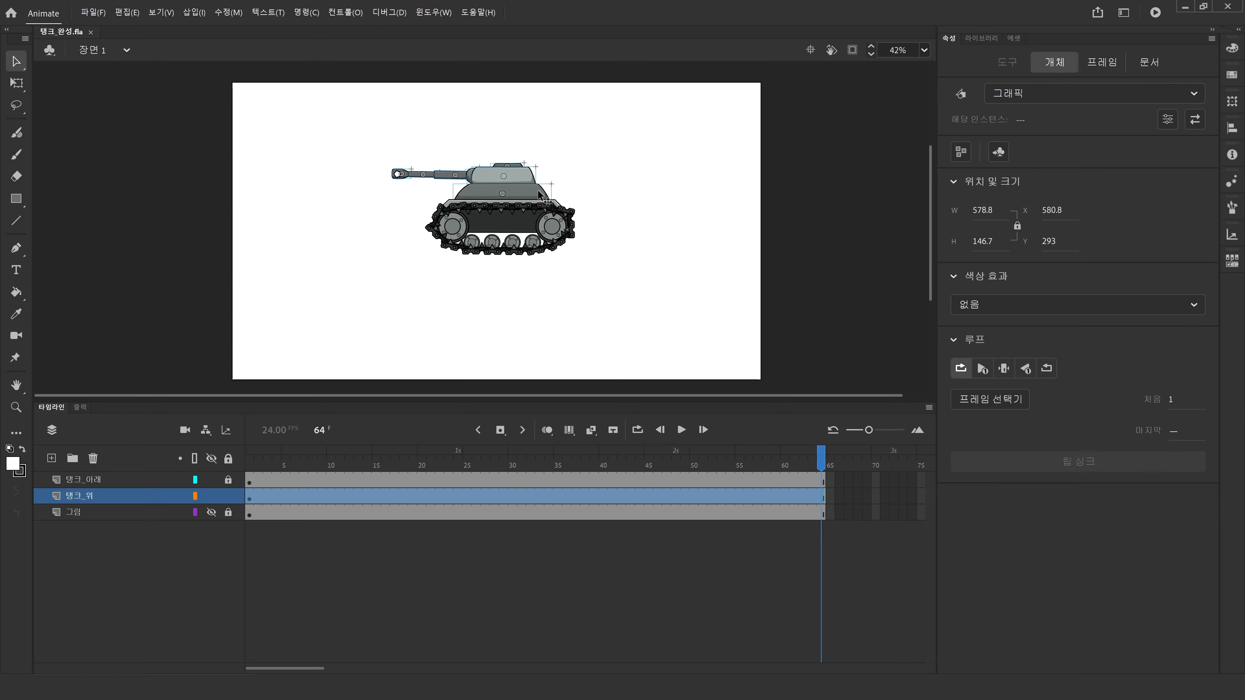
{"action": "left_click_drag", "start_coordinate": [521, 184], "coordinate": [464, 148]}
{"action": "key", "text": "ctrl+z"}
{"action": "key", "text": "F8"}
{"action": "type", "text": "탱크 위"}
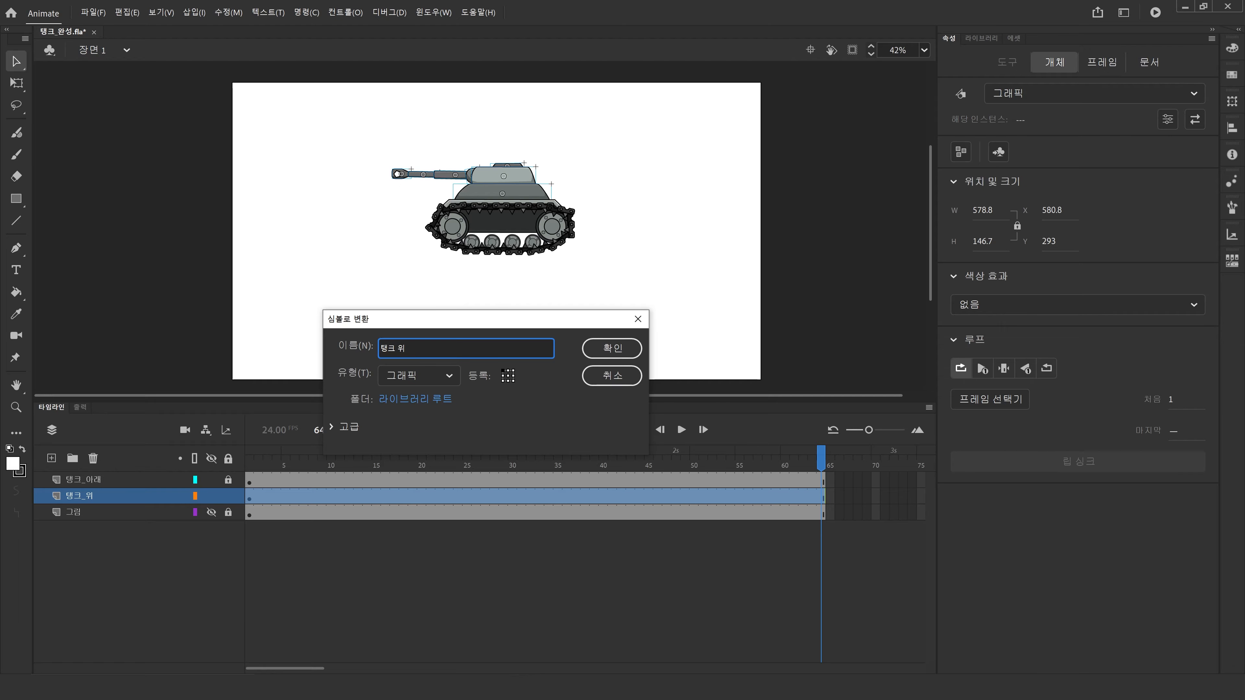
{"action": "key", "text": "Return"}
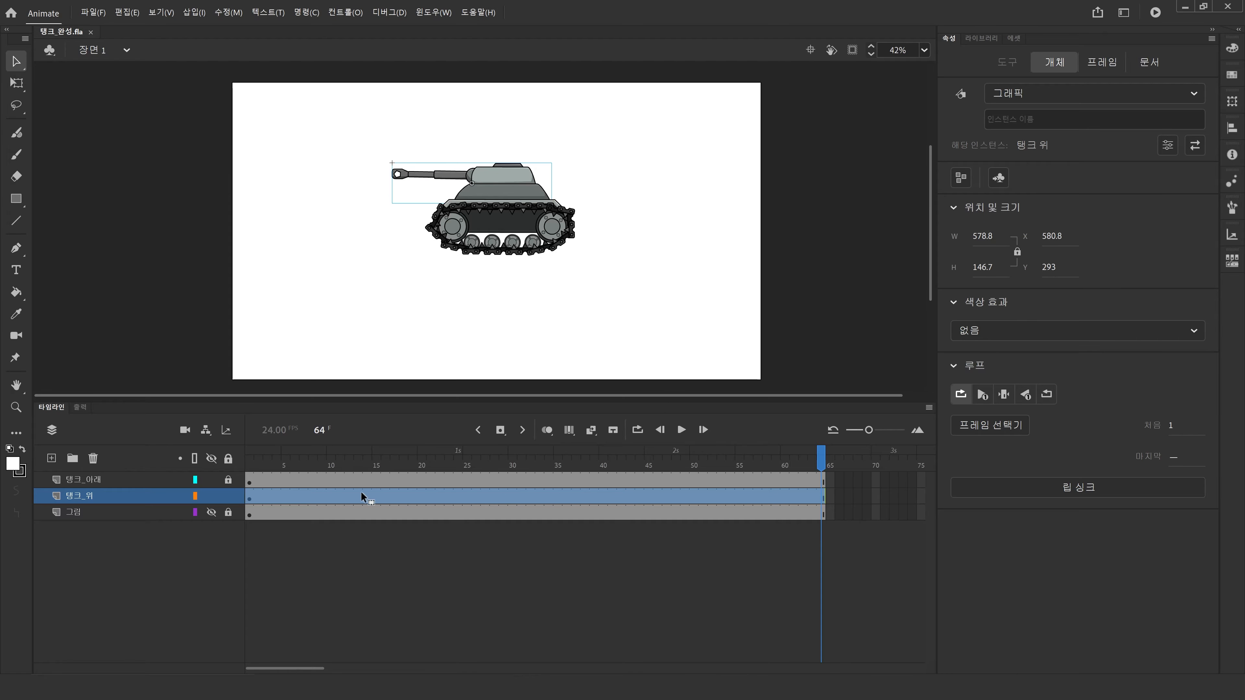
Step: Inside the 탱크 위 symbol, convert all the artwork on frame 1 into a graphic symbol named 탱크 위2
{"action": "left_click", "coordinate": [414, 307]}
{"action": "double_click", "coordinate": [508, 184]}
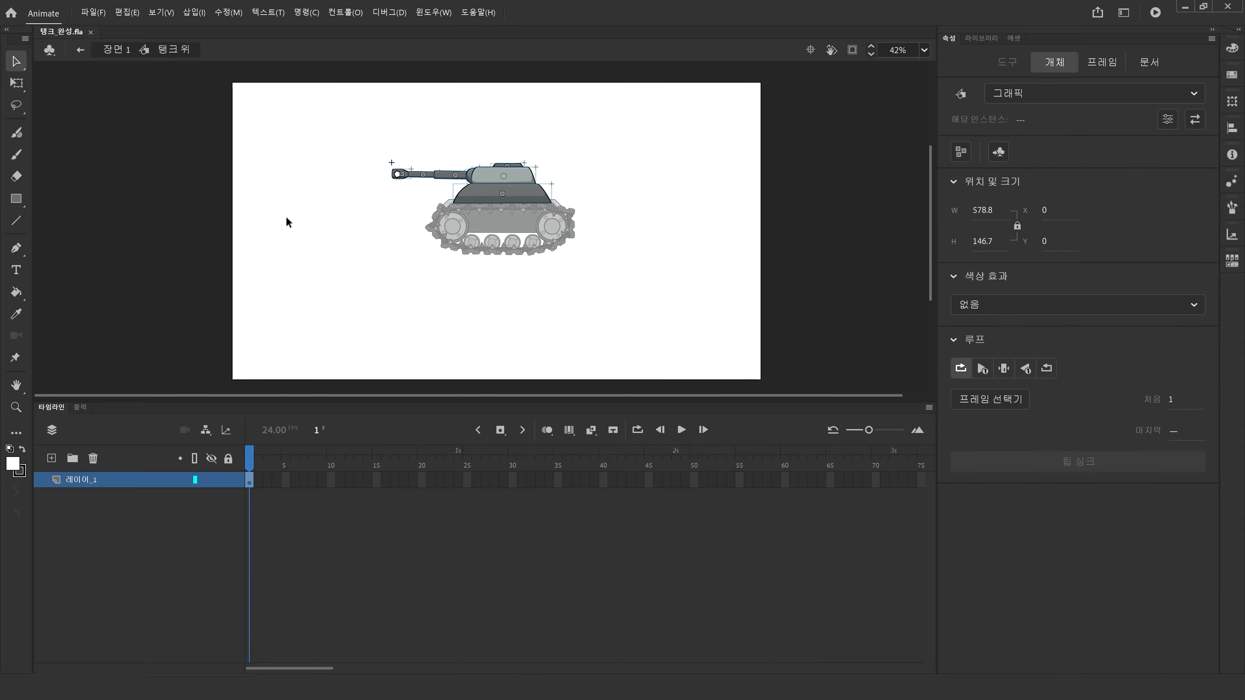
{"action": "left_click", "coordinate": [252, 483]}
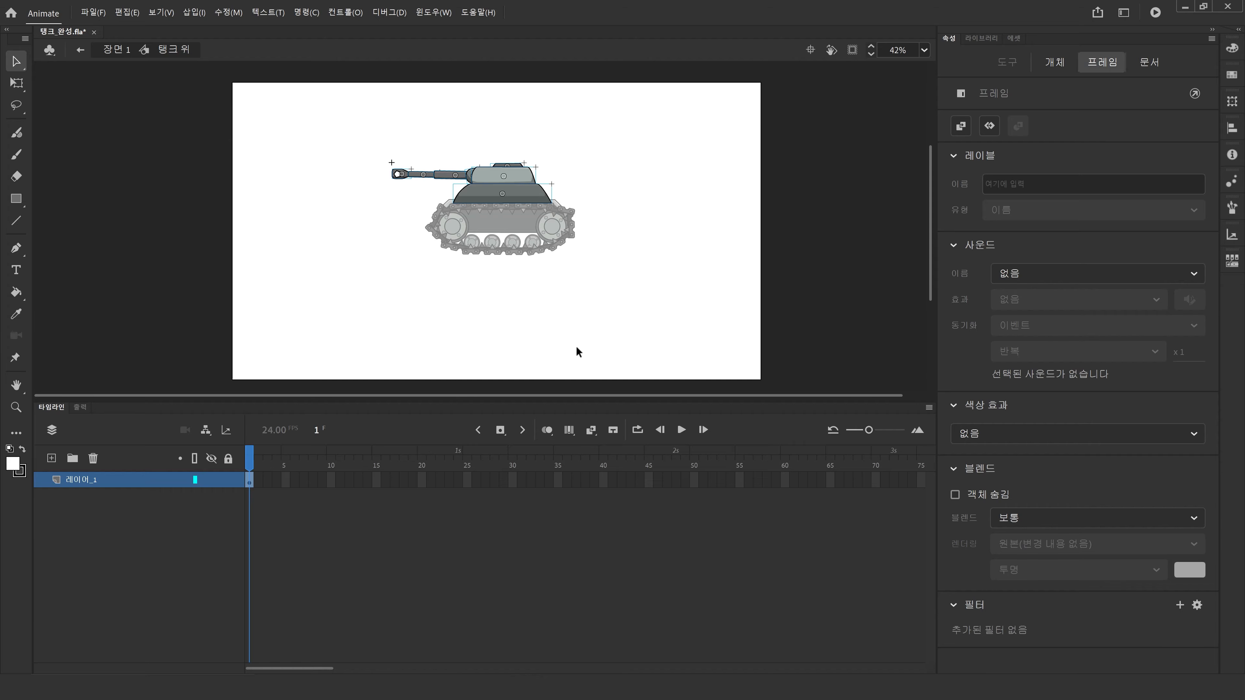
{"action": "key", "text": "F8"}
{"action": "type", "text": "탱크 위2"}
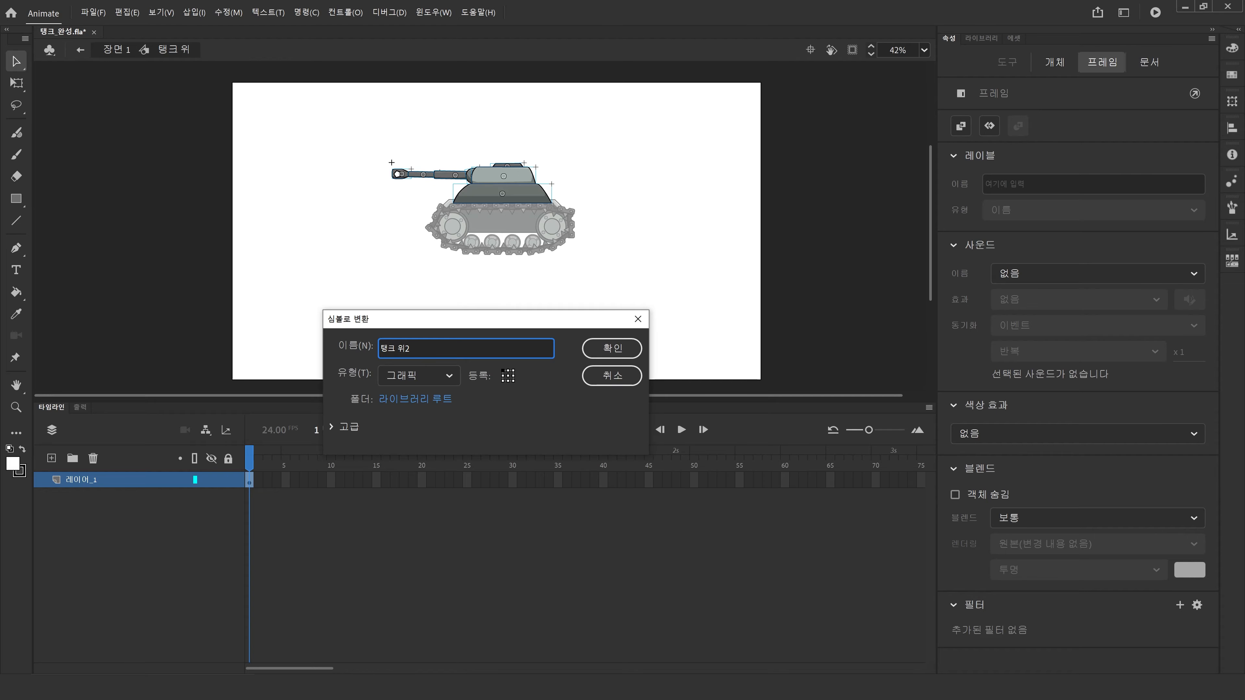
{"action": "key", "text": "Return"}
Step: Extend 레이어_1 to 24 frames and add keyframes at frames 12 and 24
{"action": "left_click", "coordinate": [458, 483]}
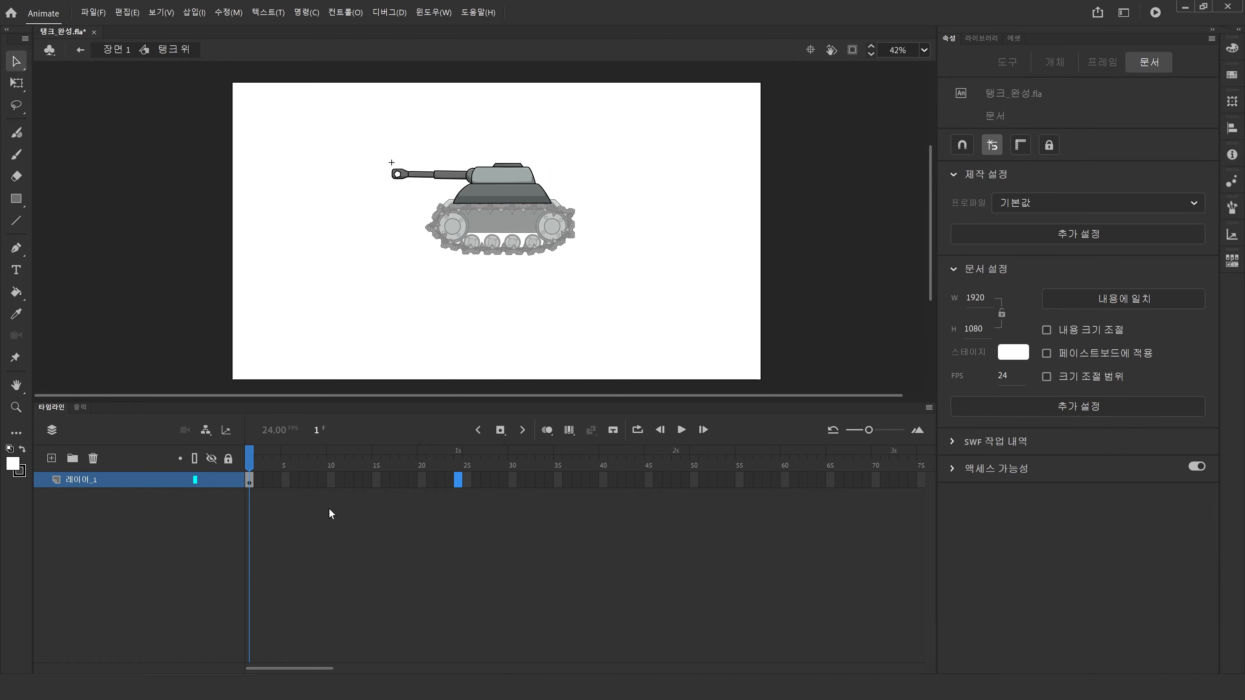
{"action": "key", "text": "F5"}
{"action": "left_click", "coordinate": [351, 484]}
{"action": "key", "text": "F5"}
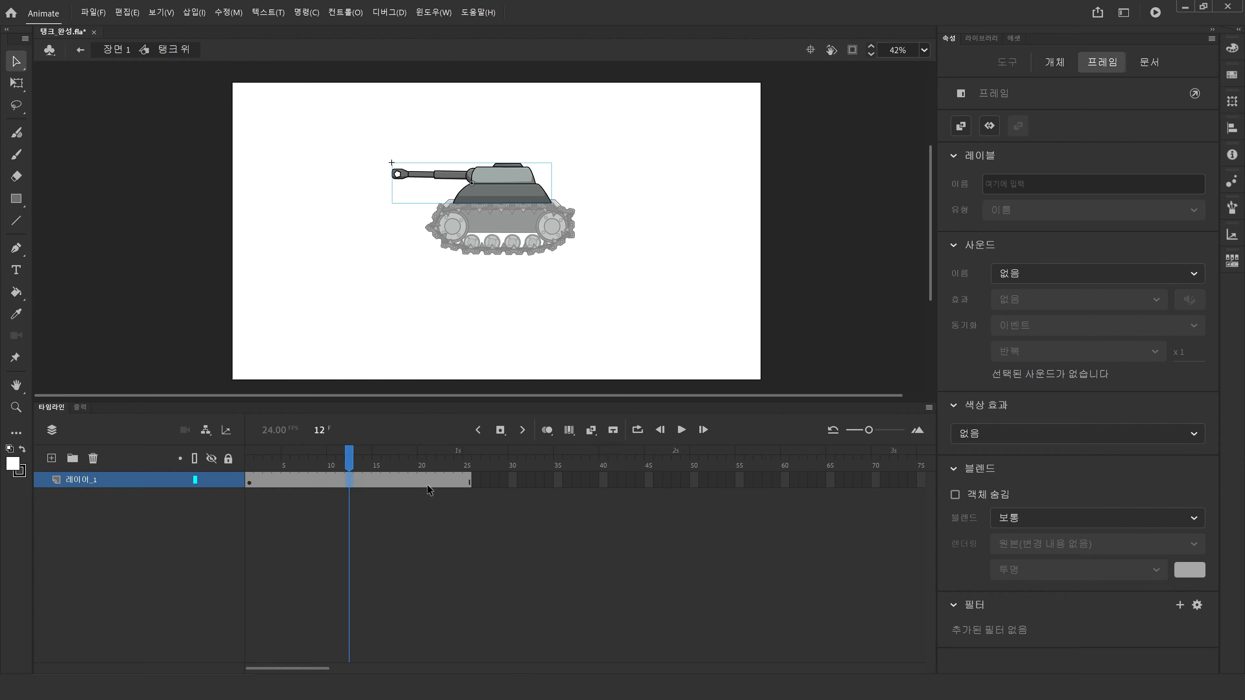
{"action": "key", "text": "shift+F5"}
{"action": "key", "text": "F6"}
{"action": "left_click", "coordinate": [458, 481]}
{"action": "key", "text": "F6"}
Step: Create classic tweens between the three keyframes of 레이어_1
{"action": "left_click_drag", "start_coordinate": [332, 482], "coordinate": [384, 483]}
{"action": "right_click", "coordinate": [365, 481]}
{"action": "left_click", "coordinate": [410, 165]}
Step: Nudge the tank's upper part slightly down at the frame 12 keyframe
{"action": "left_click", "coordinate": [348, 479]}
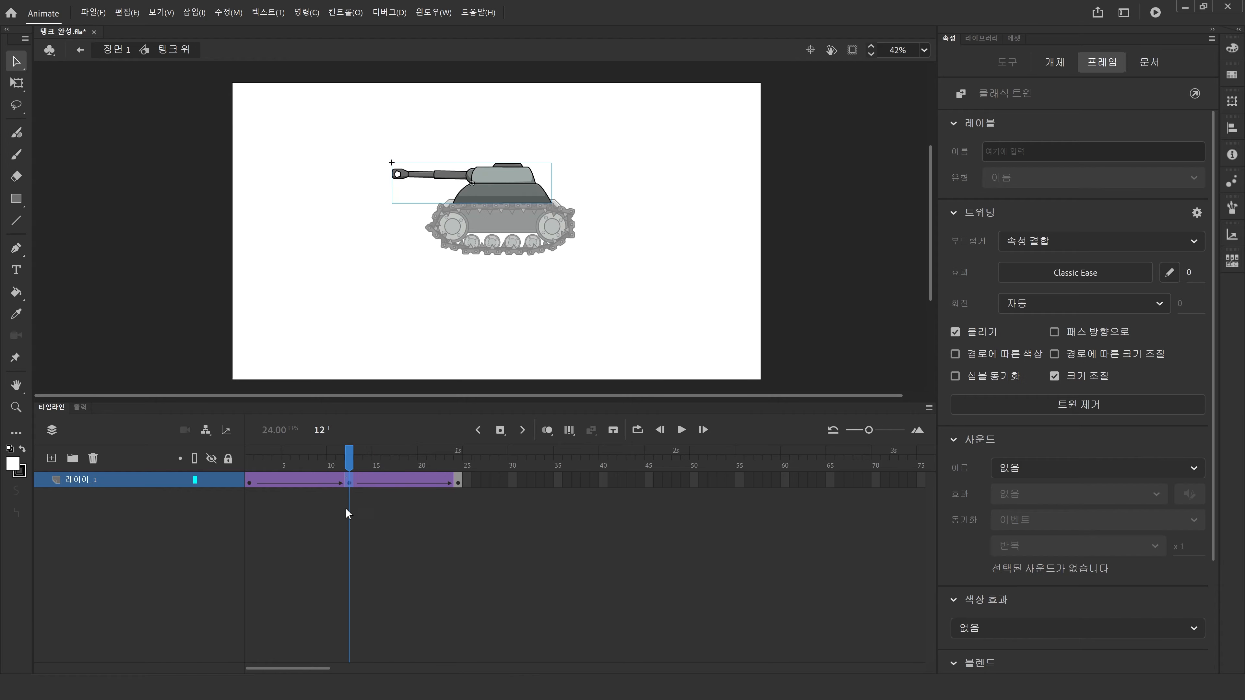
{"action": "key", "text": "Down"}
{"action": "key", "text": "Down"}
{"action": "key", "text": "Down"}
{"action": "key", "text": "Down"}
{"action": "key", "text": "Down"}
{"action": "key", "text": "Down"}
{"action": "key", "text": "Down"}
{"action": "key", "text": "Down"}
{"action": "key", "text": "Down"}
{"action": "key", "text": "Down"}
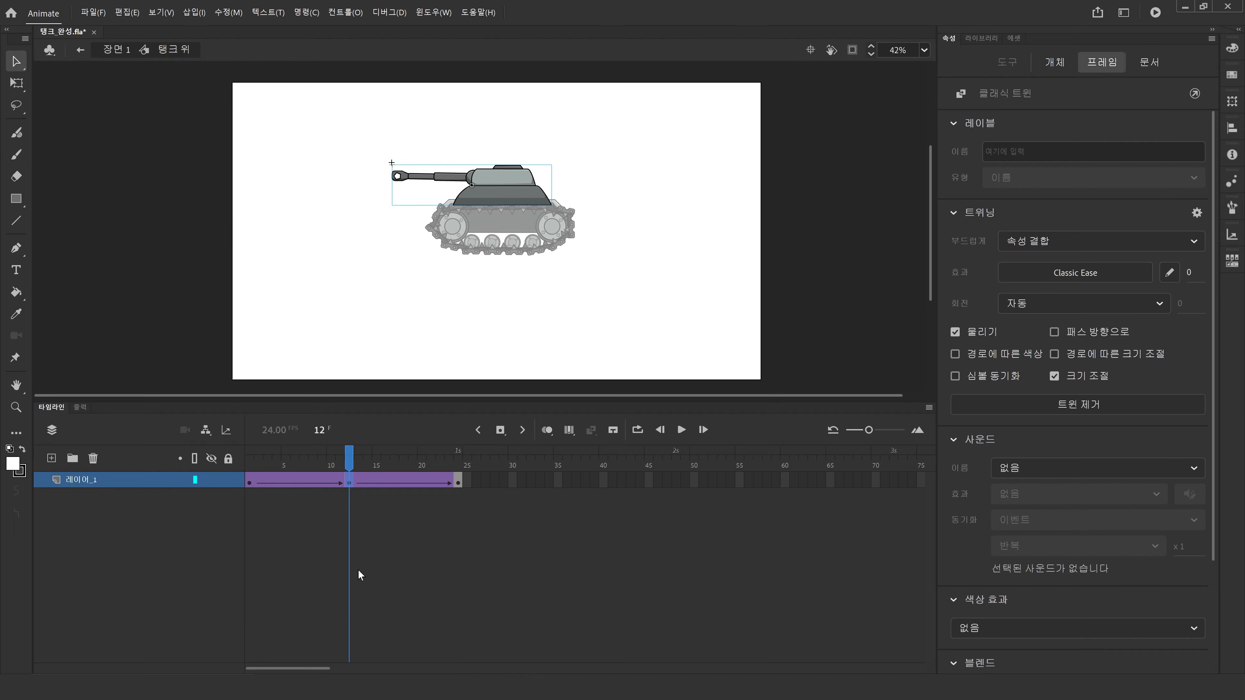
Step: Return to 장면 1 and play the scene from frame 1 to check the upper part's bobbing
{"action": "left_click", "coordinate": [111, 48]}
{"action": "left_click_drag", "start_coordinate": [365, 454], "coordinate": [30, 451]}
{"action": "left_click", "coordinate": [261, 562]}
{"action": "key", "text": "Return"}
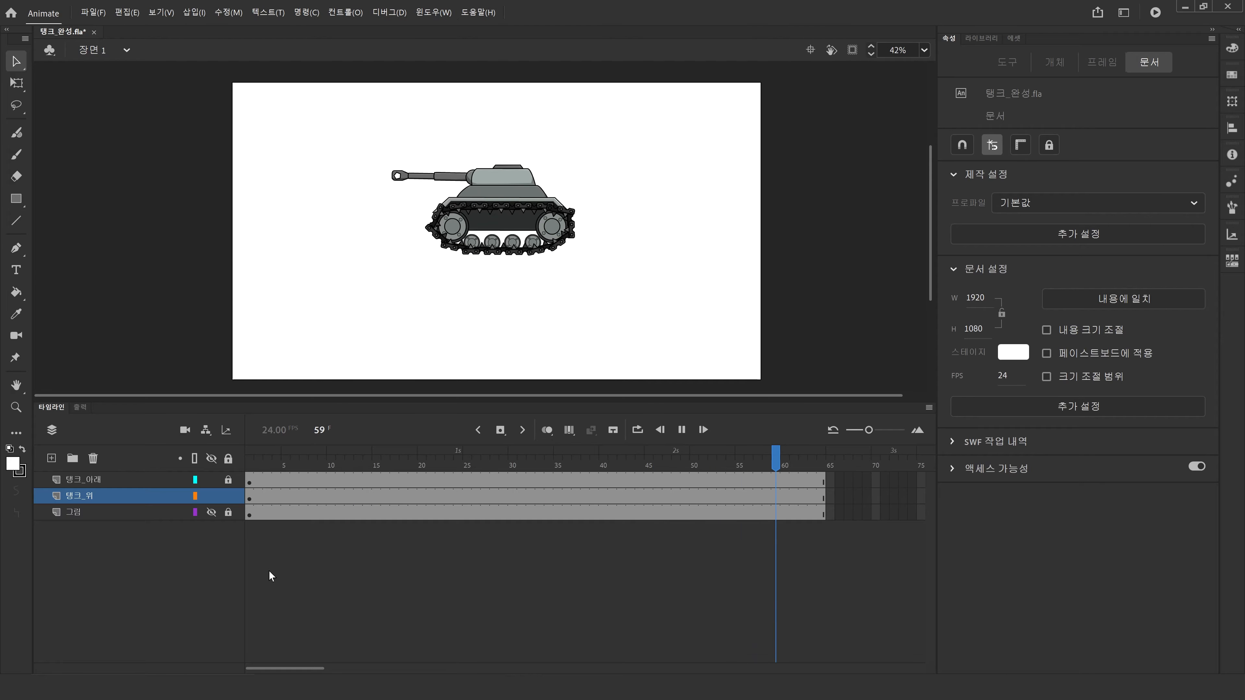
{"action": "key", "text": "Return"}
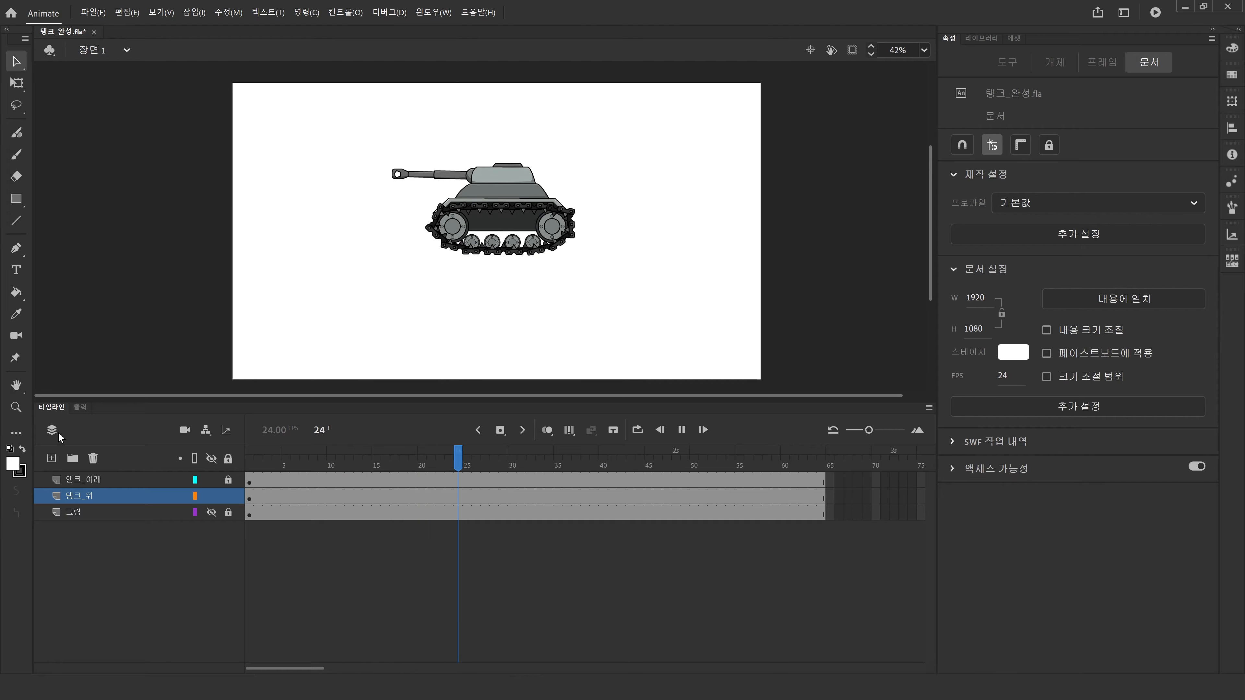
Step: Zoom in on the tank and replay the scene to inspect its combined motion up close
{"action": "left_click", "coordinate": [20, 410]}
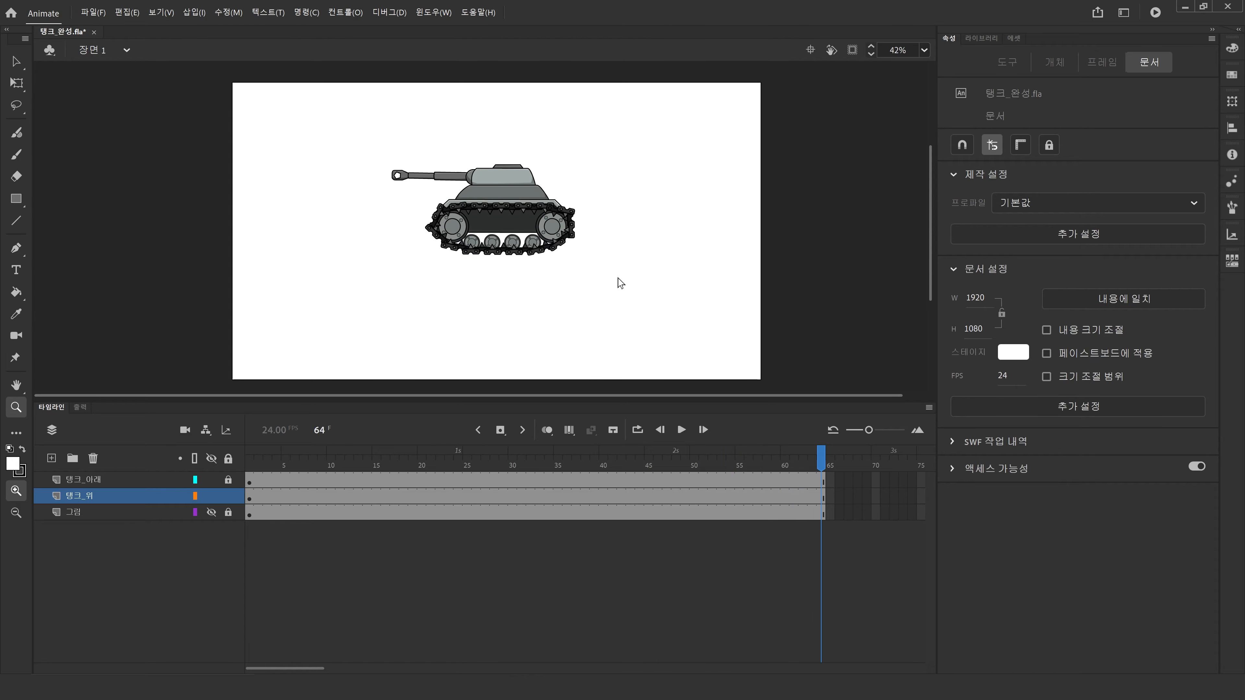
{"action": "left_click_drag", "start_coordinate": [369, 148], "coordinate": [613, 287]}
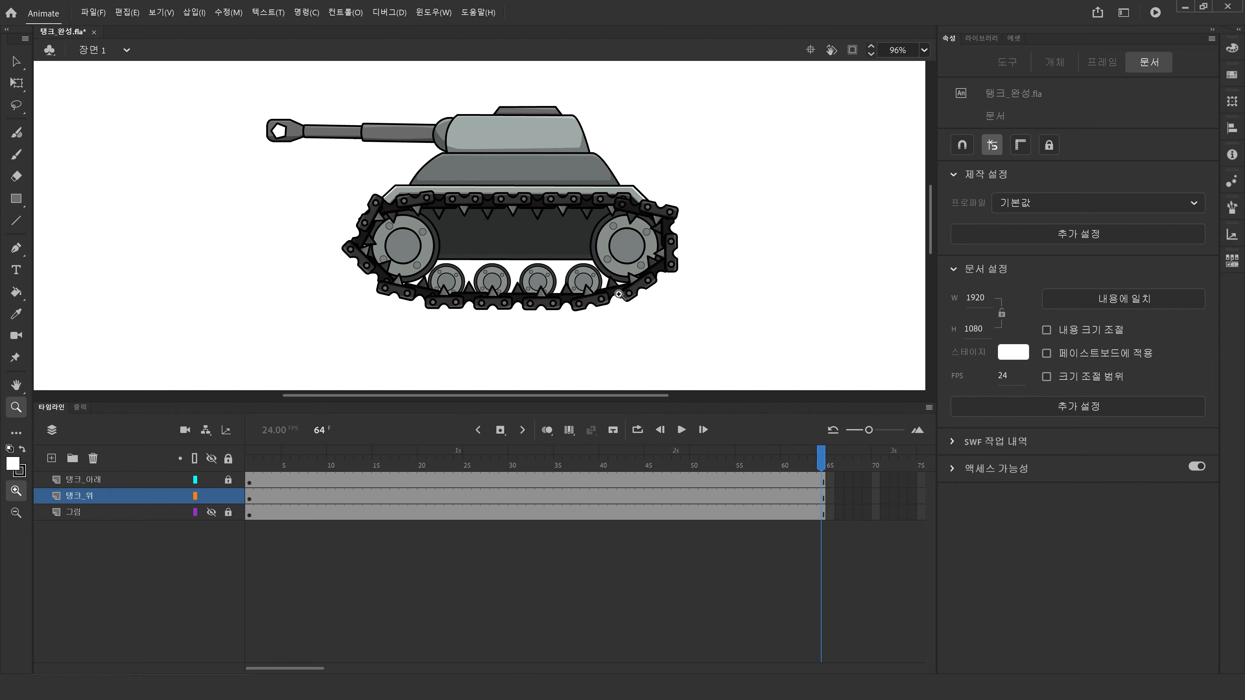
{"action": "key", "text": "Return"}
{"action": "key", "text": "Return"}
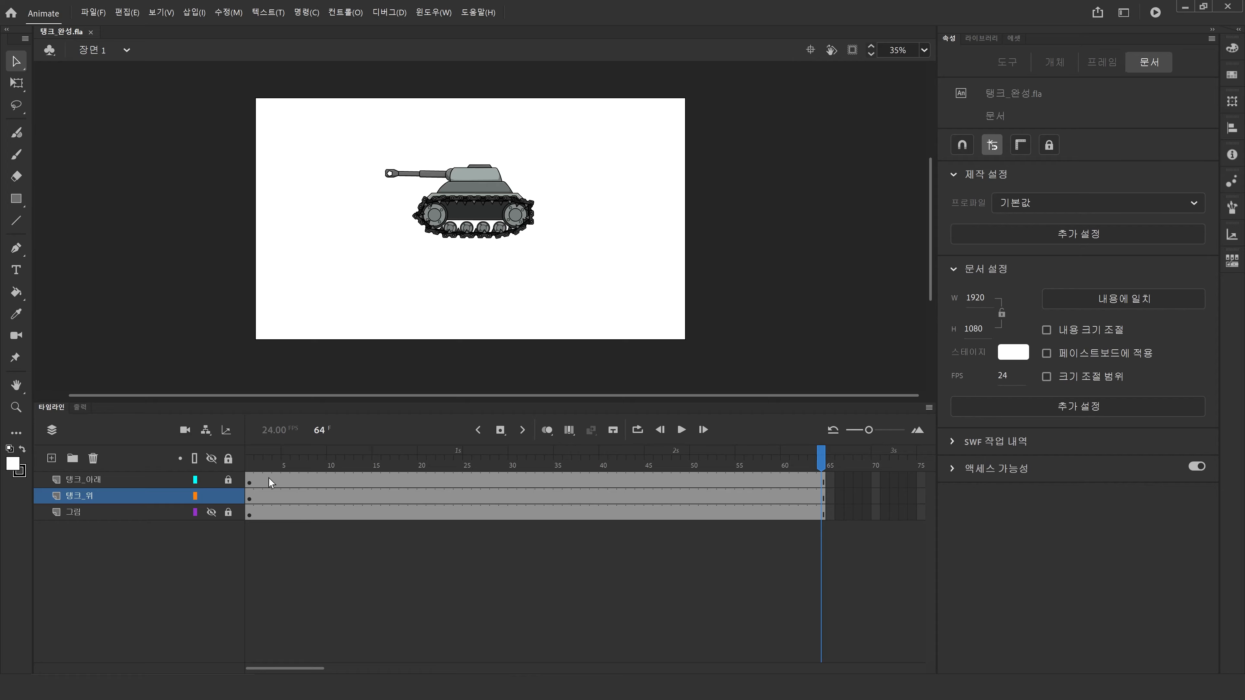
Step: Enlarge both tank parts together to about 951 × 482 px, move them toward the stage's lower right, and save
{"action": "left_click", "coordinate": [228, 481]}
{"action": "left_click_drag", "start_coordinate": [250, 482], "coordinate": [249, 497]}
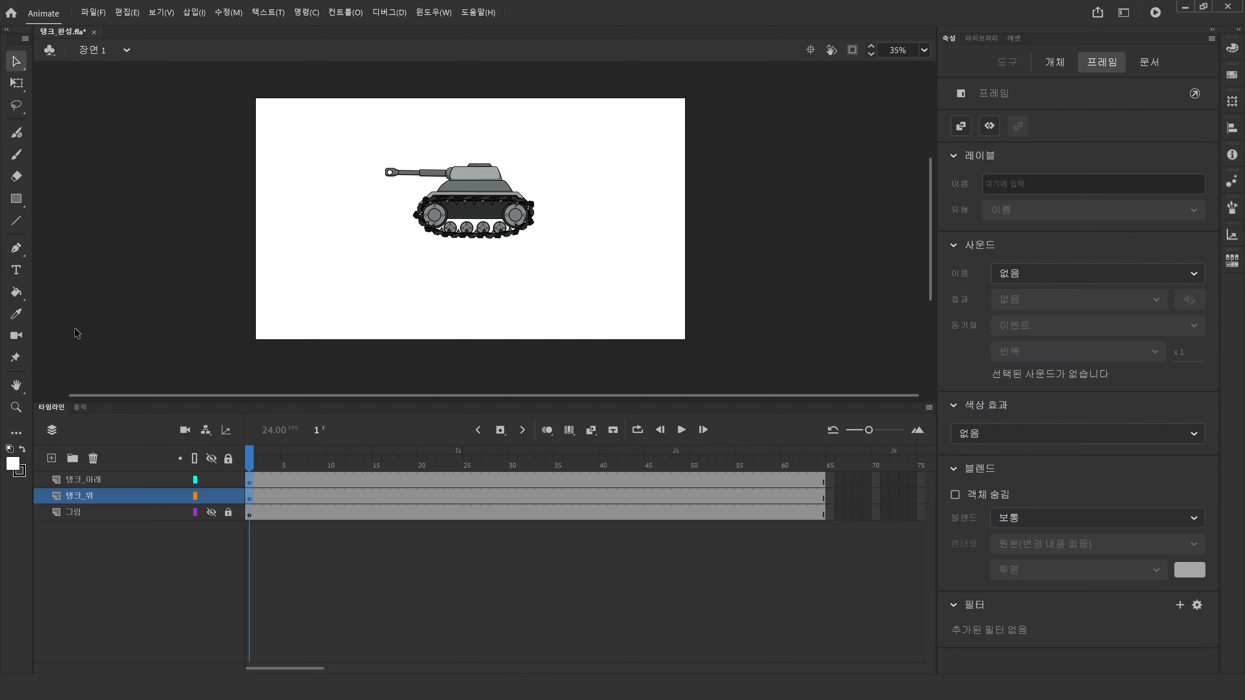
{"action": "left_click", "coordinate": [16, 82]}
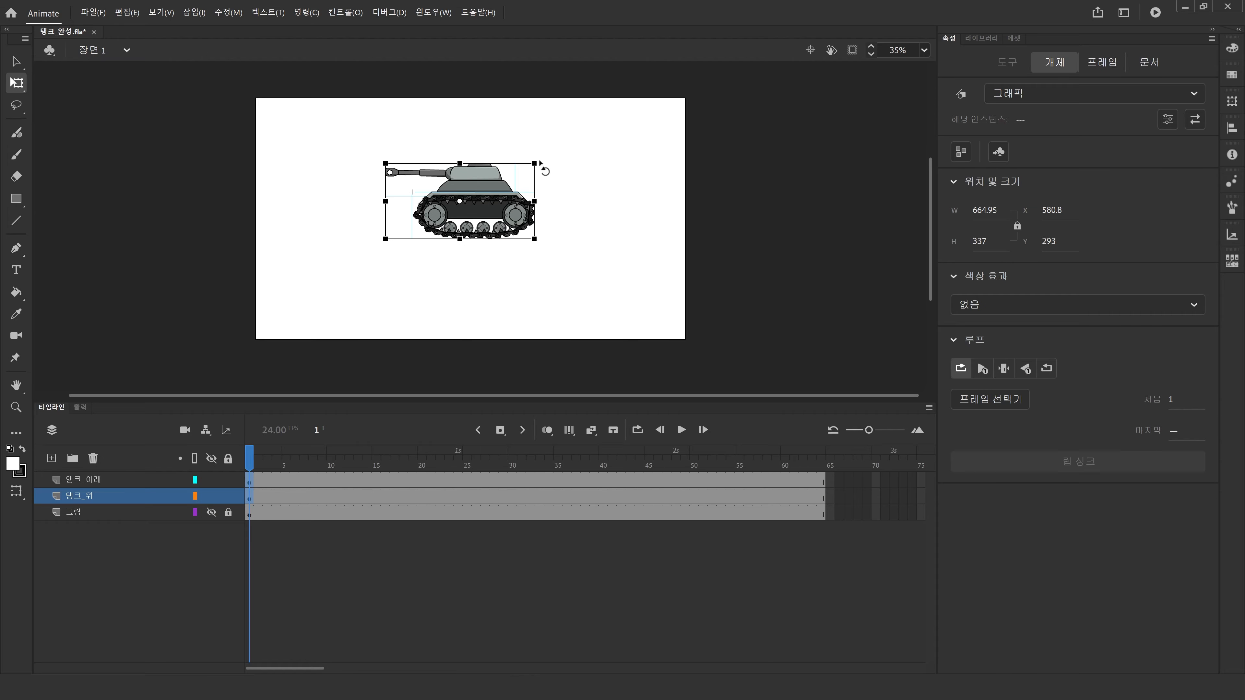
{"action": "left_click_drag", "start_coordinate": [536, 161], "coordinate": [567, 147]}
{"action": "left_click_drag", "start_coordinate": [510, 218], "coordinate": [589, 265]}
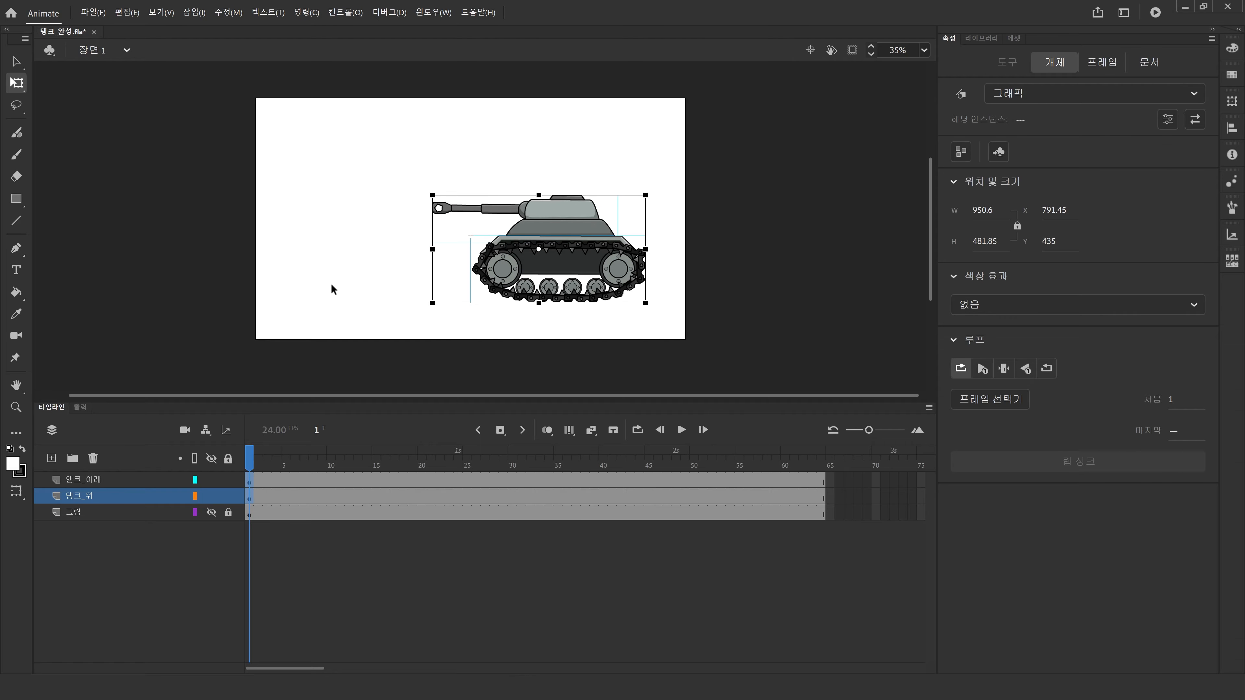
{"action": "key", "text": "ctrl+s"}
Step: Lock the 탱크_위 and 탱크_아래 layers
{"action": "left_click_drag", "start_coordinate": [250, 456], "coordinate": [194, 495]}
{"action": "left_click_drag", "start_coordinate": [294, 146], "coordinate": [679, 339]}
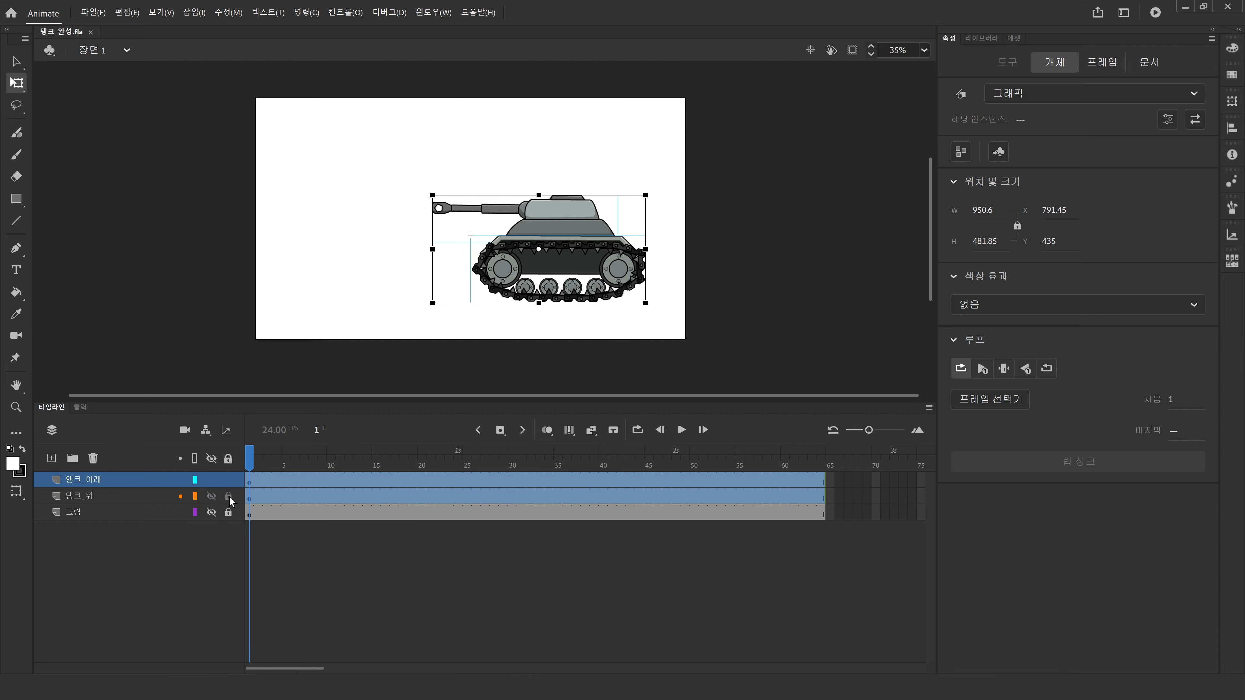
{"action": "left_click_drag", "start_coordinate": [230, 497], "coordinate": [229, 480]}
Step: Convert the sketch layer 그림 to a guide layer and hide it
{"action": "left_click", "coordinate": [210, 514]}
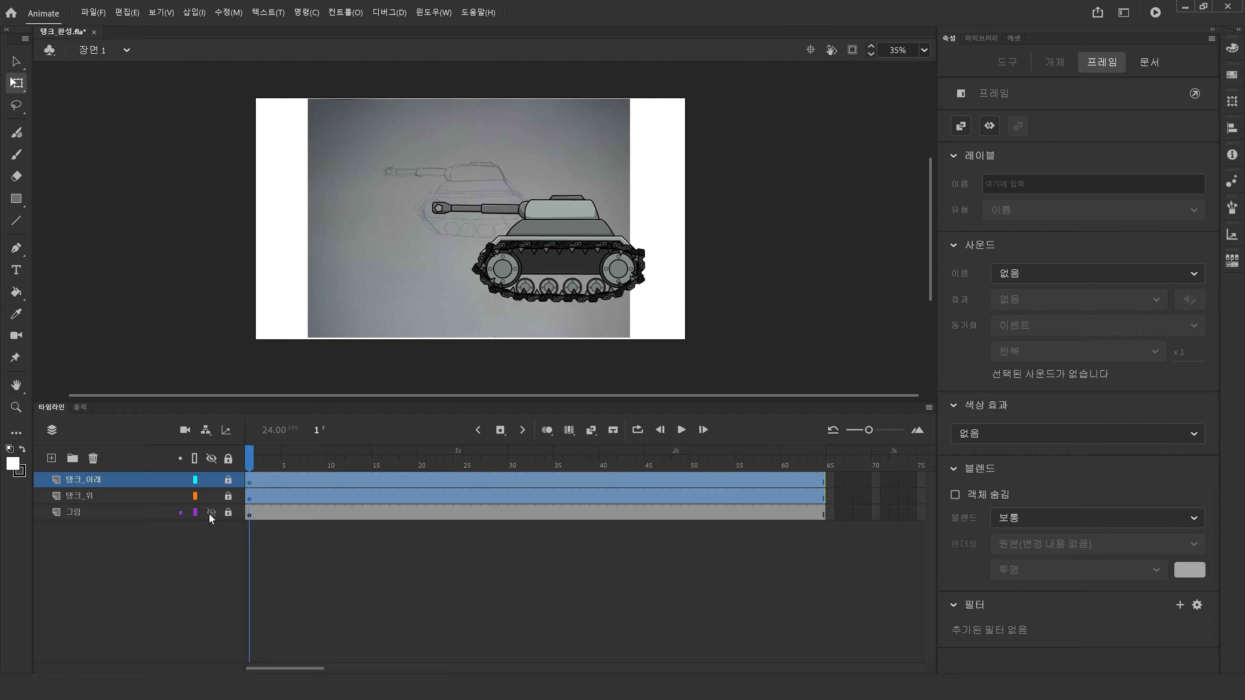
{"action": "left_click", "coordinate": [210, 514]}
{"action": "left_click", "coordinate": [155, 515]}
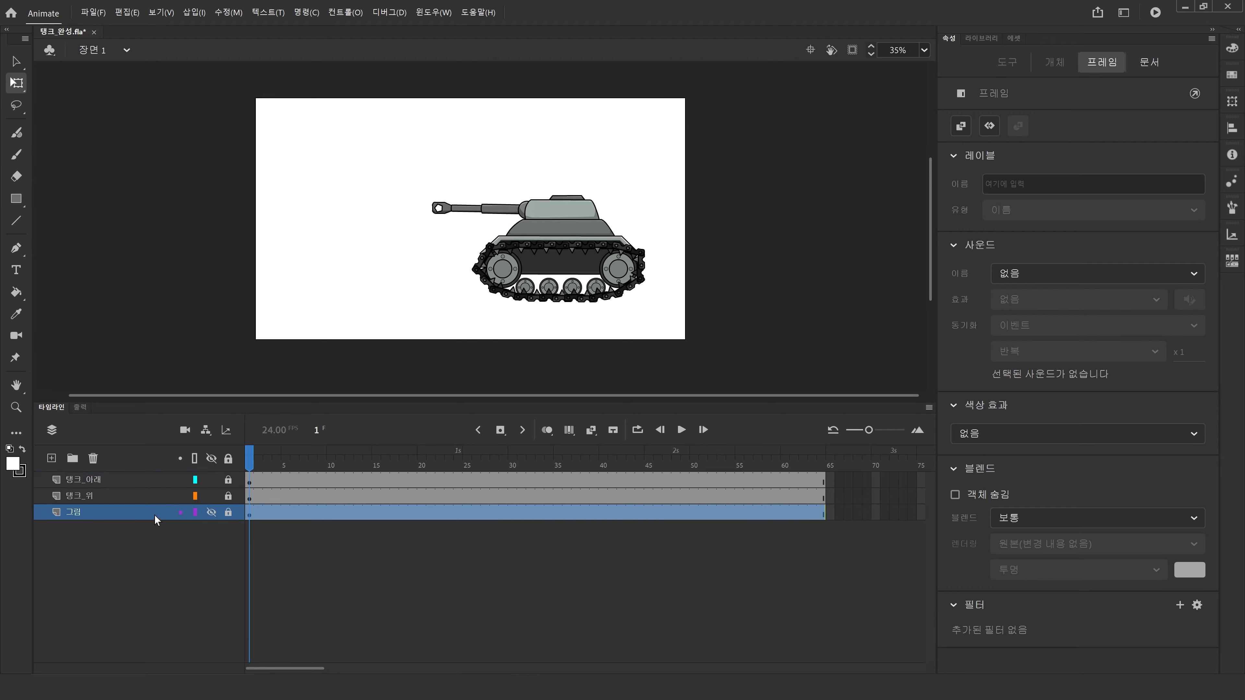
{"action": "left_click", "coordinate": [179, 530]}
{"action": "left_click", "coordinate": [211, 512]}
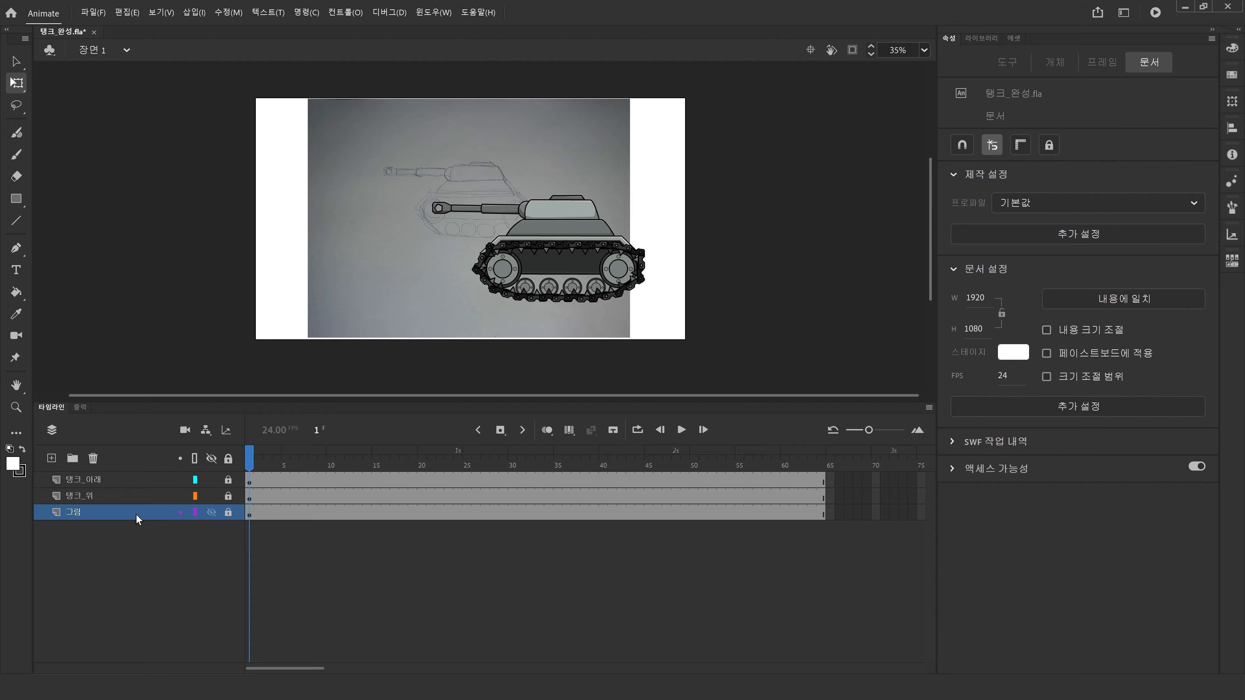
{"action": "right_click", "coordinate": [138, 518]}
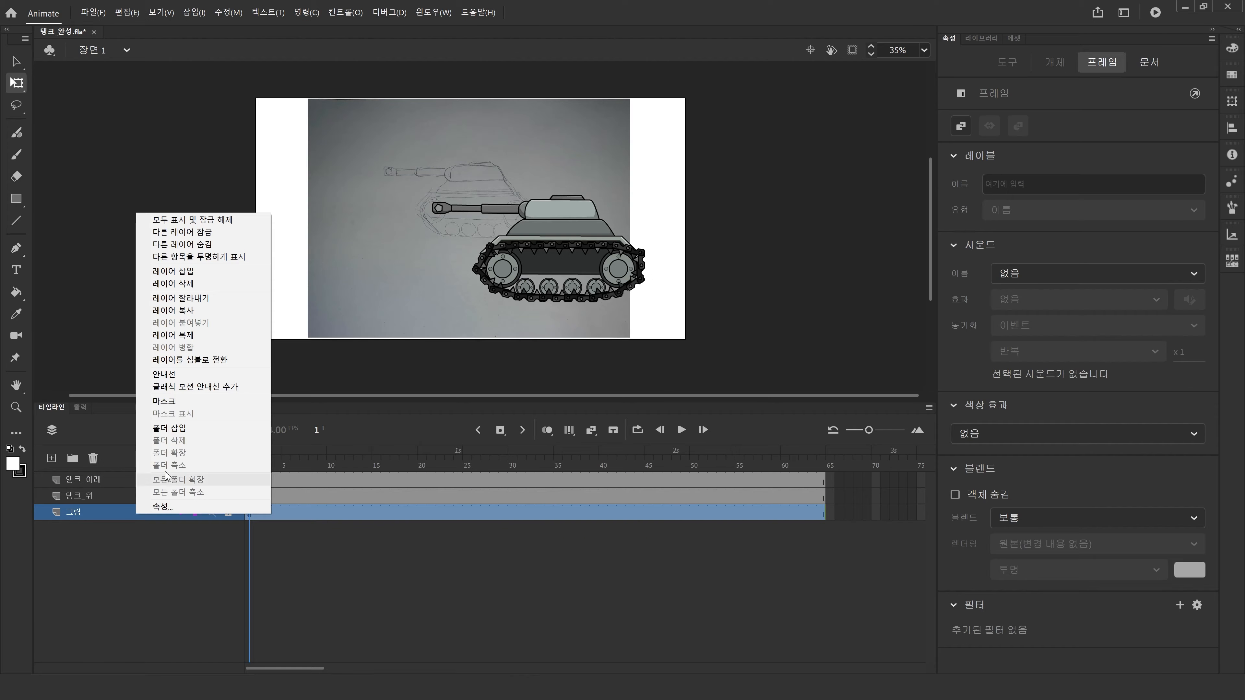
{"action": "left_click", "coordinate": [167, 374]}
{"action": "left_click", "coordinate": [211, 513]}
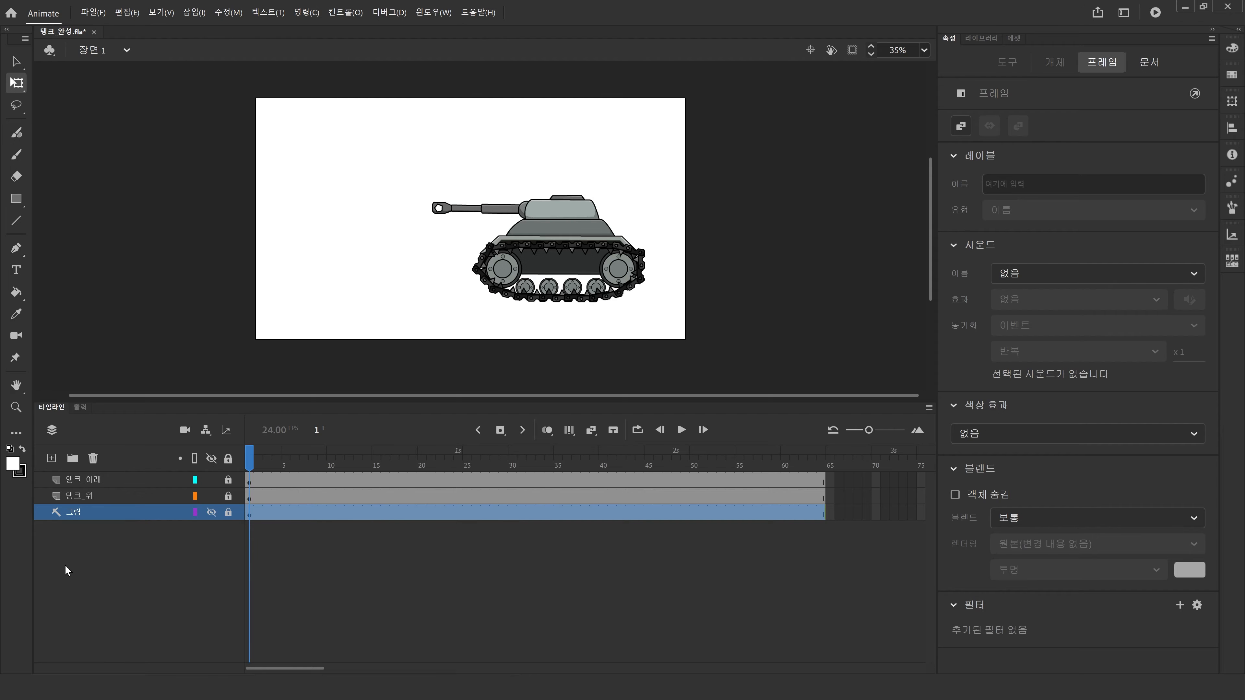
Step: Add a new layer named 배경 directly above the 그림 layer and save the document
{"action": "left_click", "coordinate": [52, 458]}
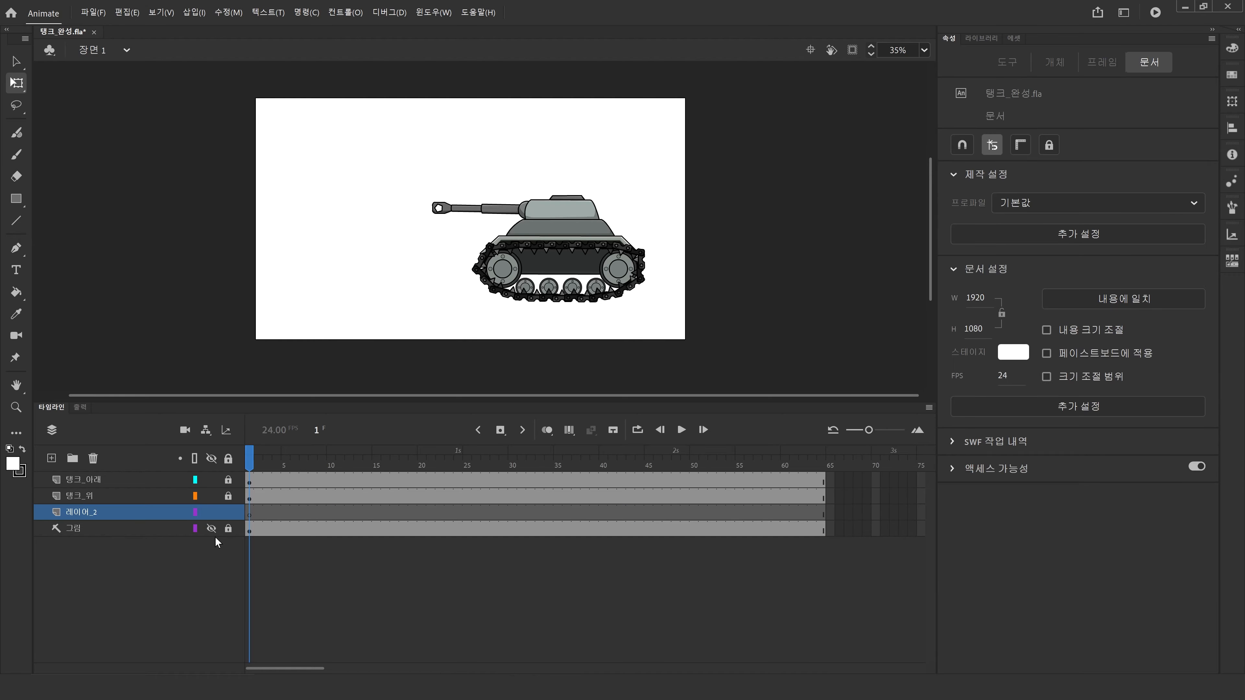
{"action": "double_click", "coordinate": [133, 511]}
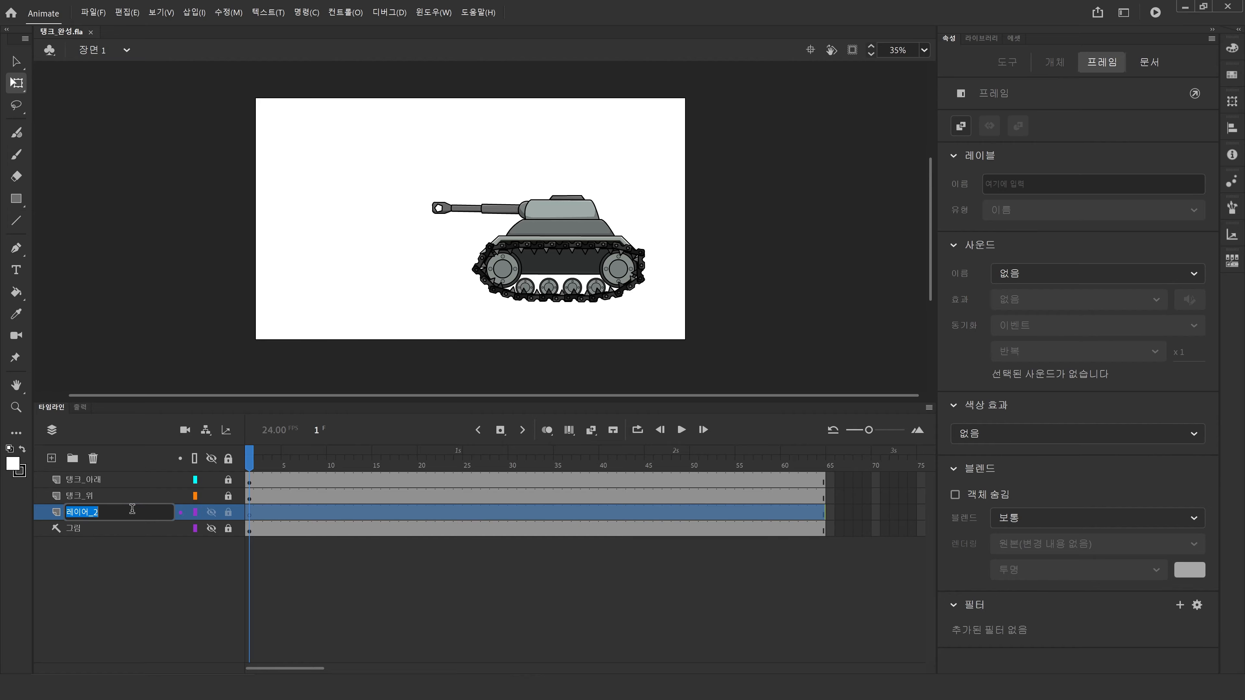
{"action": "type", "text": "배경"}
{"action": "key", "text": "Return"}
{"action": "key", "text": "ctrl+s"}
Step: Play the scene from frame 1 and test the movie to check the enlarged tank's animation
{"action": "left_click_drag", "start_coordinate": [305, 455], "coordinate": [221, 469]}
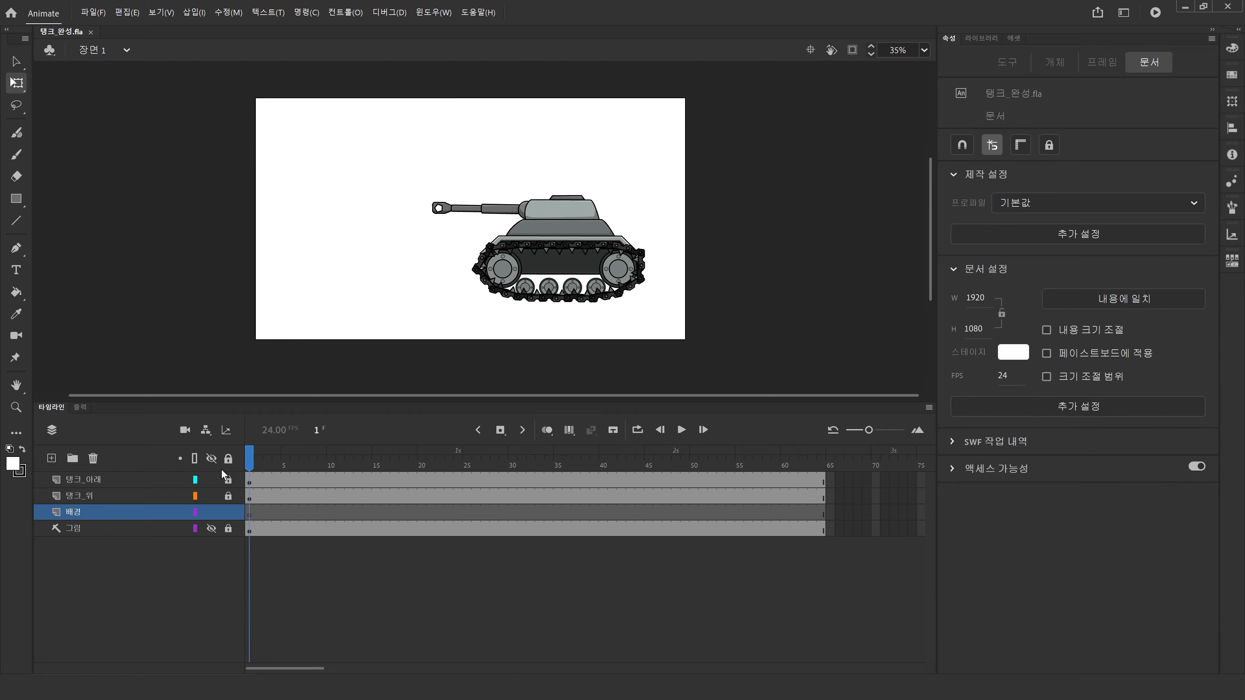
{"action": "key", "text": "Return"}
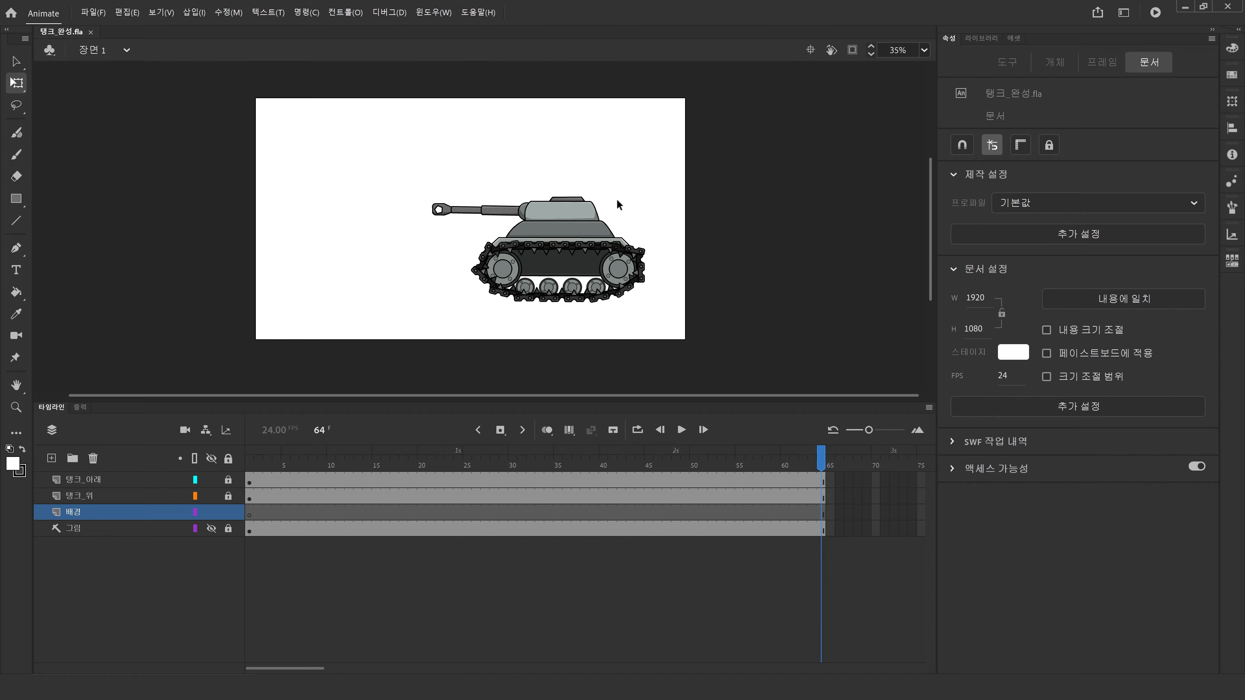
{"action": "key", "text": "ctrl+Return"}
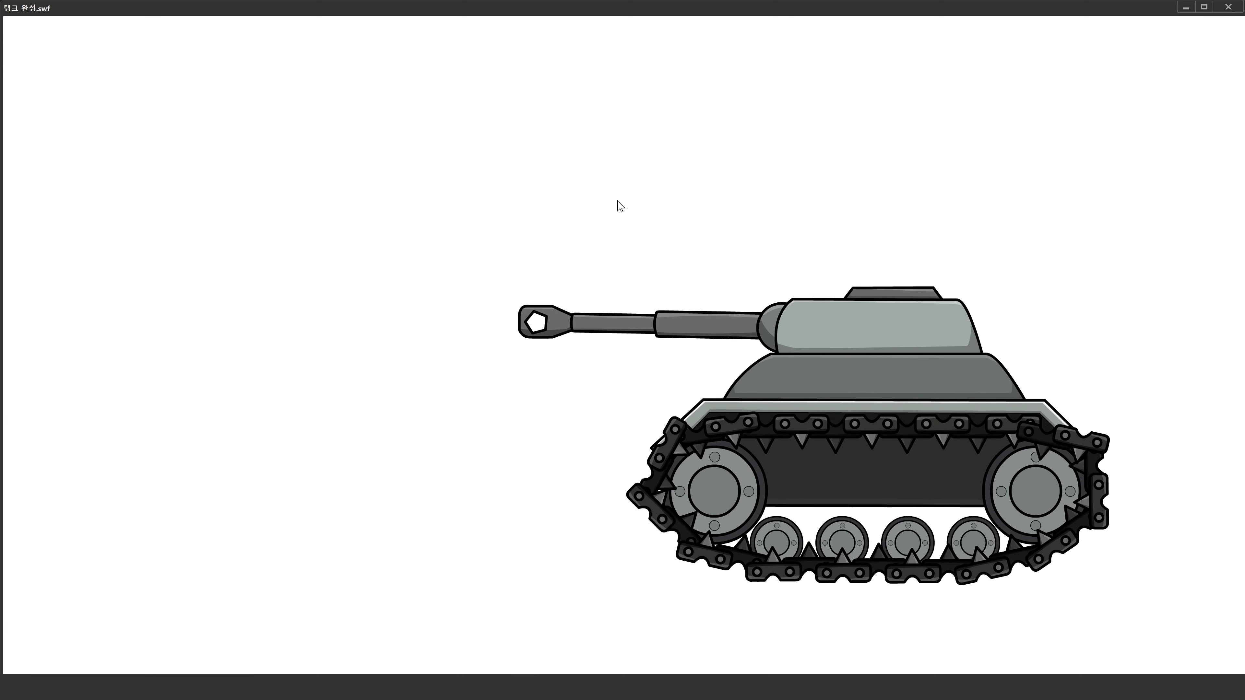
{"action": "left_click", "coordinate": [1228, 7]}
{"action": "left_click_drag", "start_coordinate": [373, 458], "coordinate": [244, 469]}
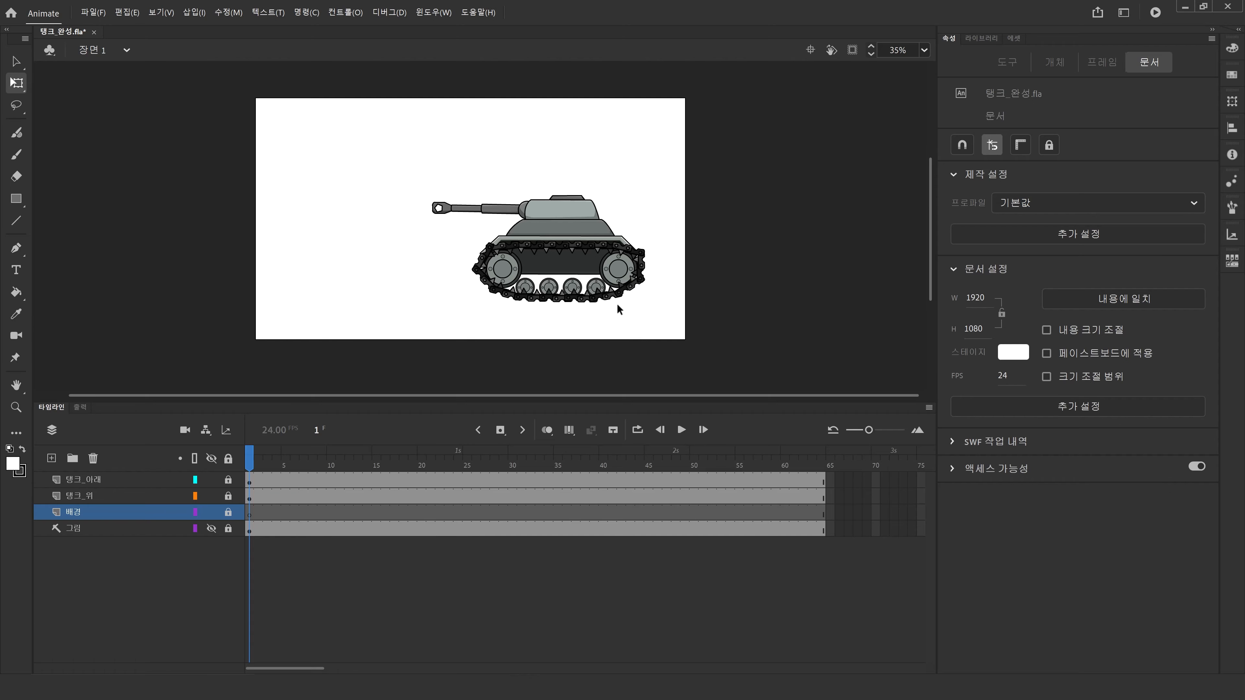
Step: Add a camera layer, insert a keyframe at frame 64, and create a classic tween along the camera layer
{"action": "left_click", "coordinate": [81, 482]}
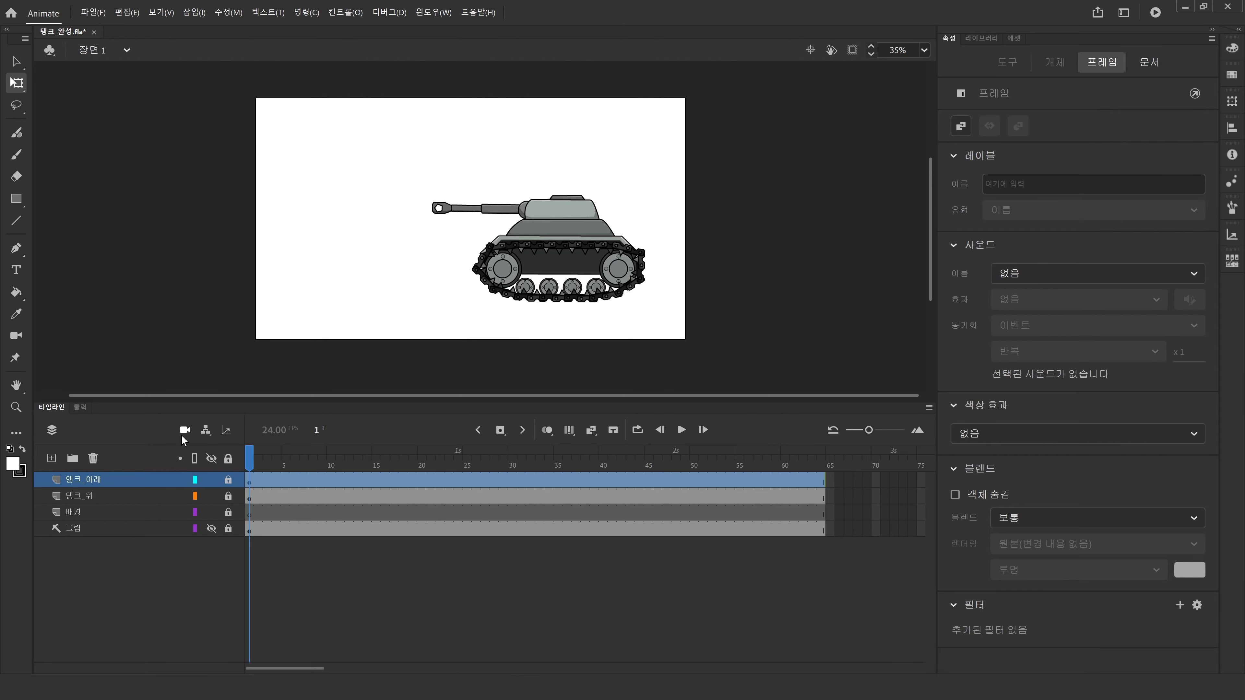
{"action": "left_click", "coordinate": [185, 431]}
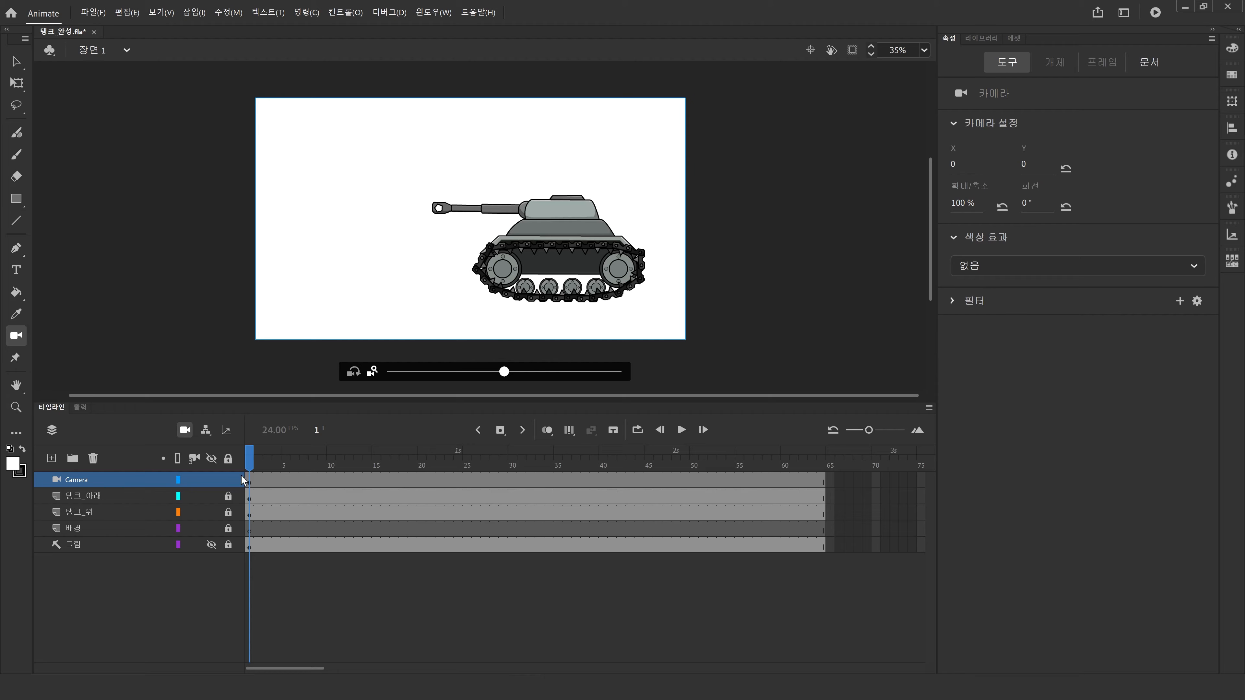
{"action": "left_click", "coordinate": [248, 480]}
{"action": "left_click", "coordinate": [822, 480]}
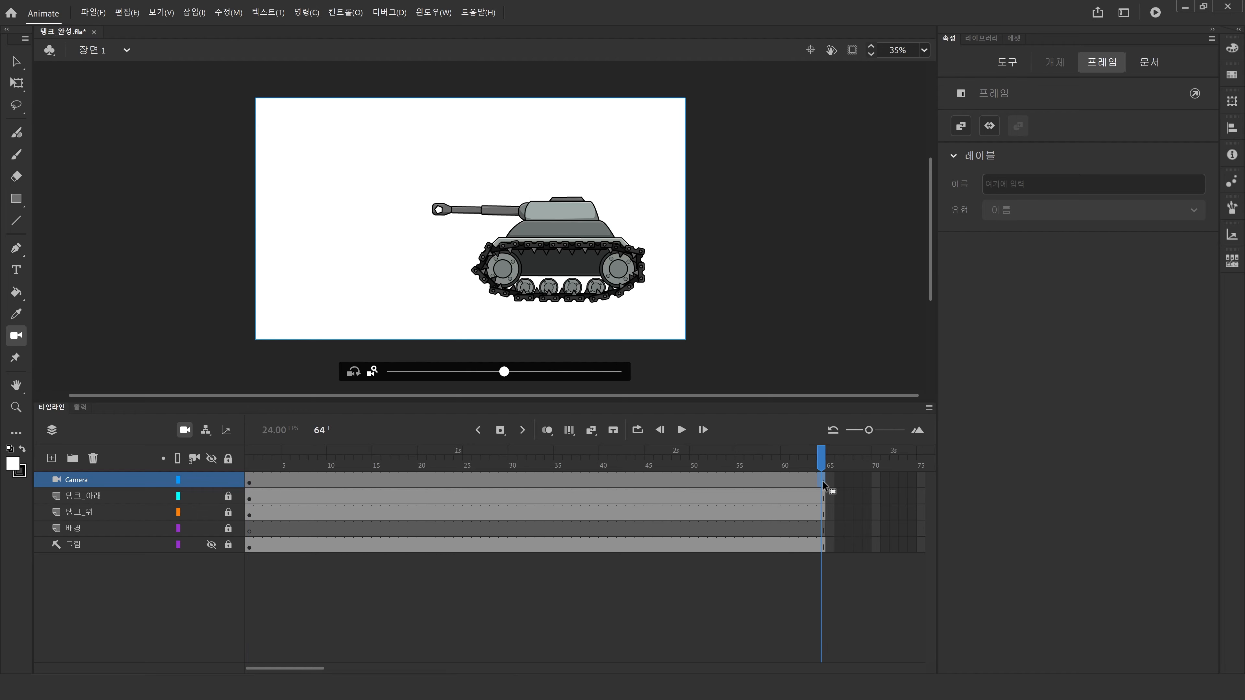
{"action": "right_click", "coordinate": [677, 478]}
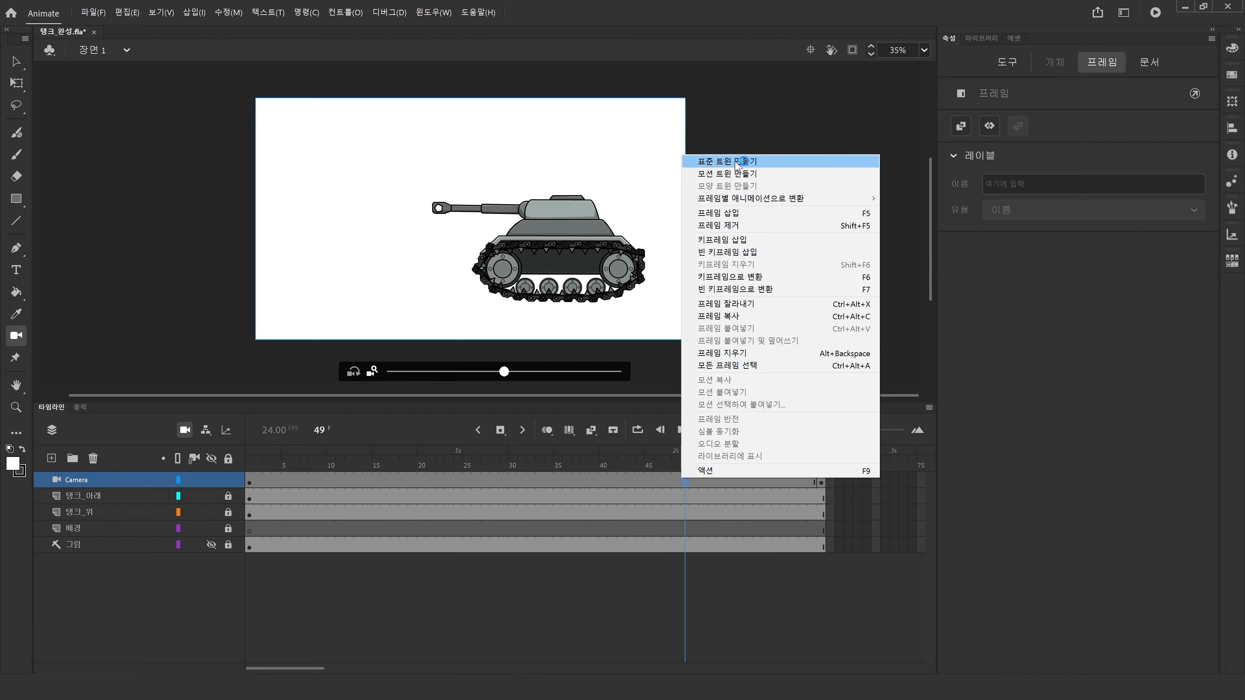
{"action": "left_click", "coordinate": [720, 161]}
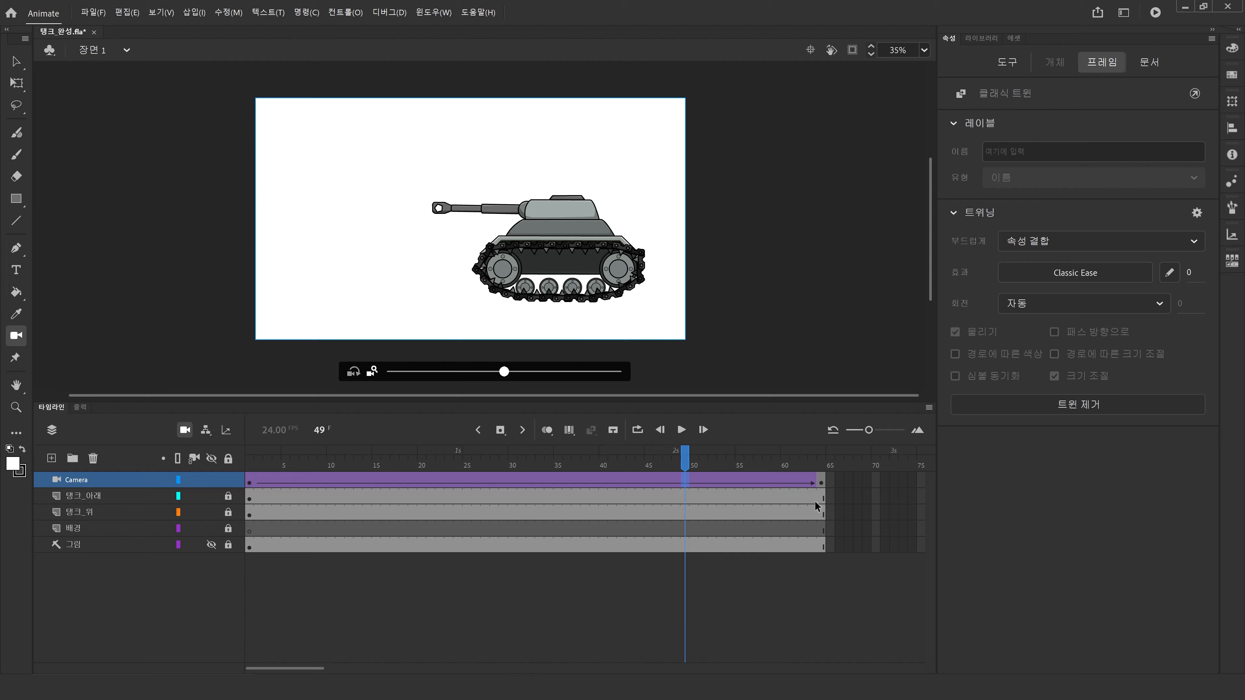
Step: Pan the camera horizontally at the frame 64 keyframe to X -869, leaving Y at 0
{"action": "left_click", "coordinate": [821, 481]}
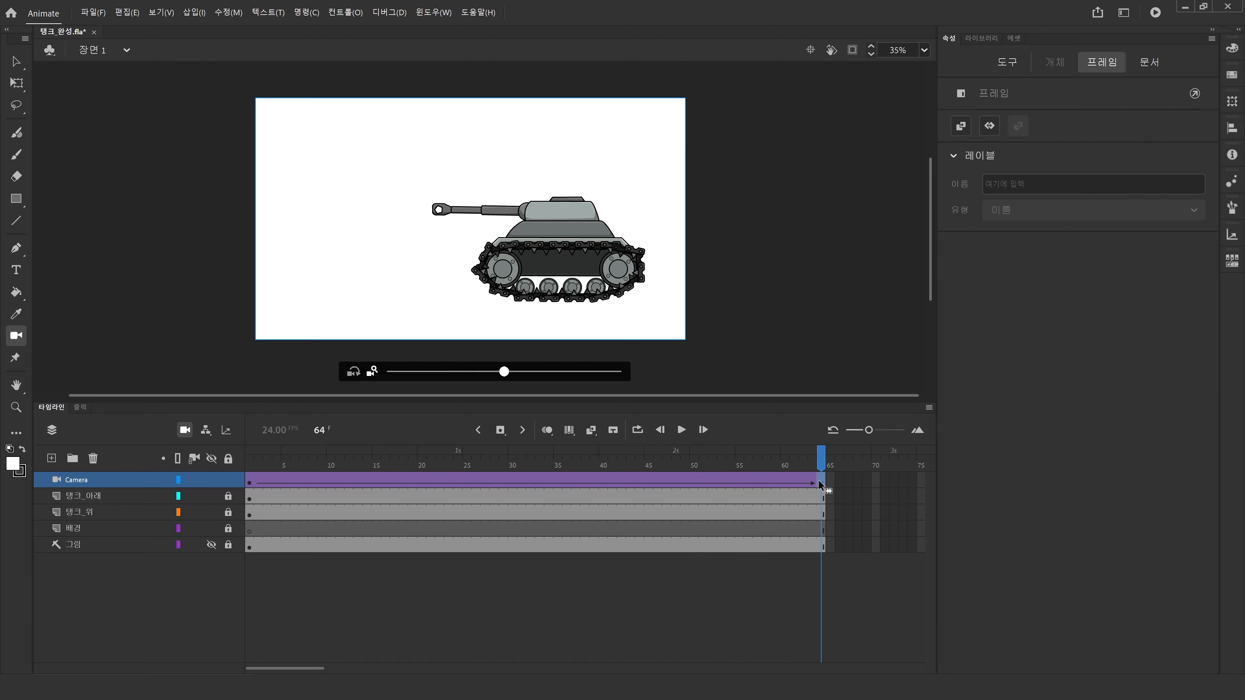
{"action": "left_click_drag", "start_coordinate": [592, 259], "coordinate": [638, 264]}
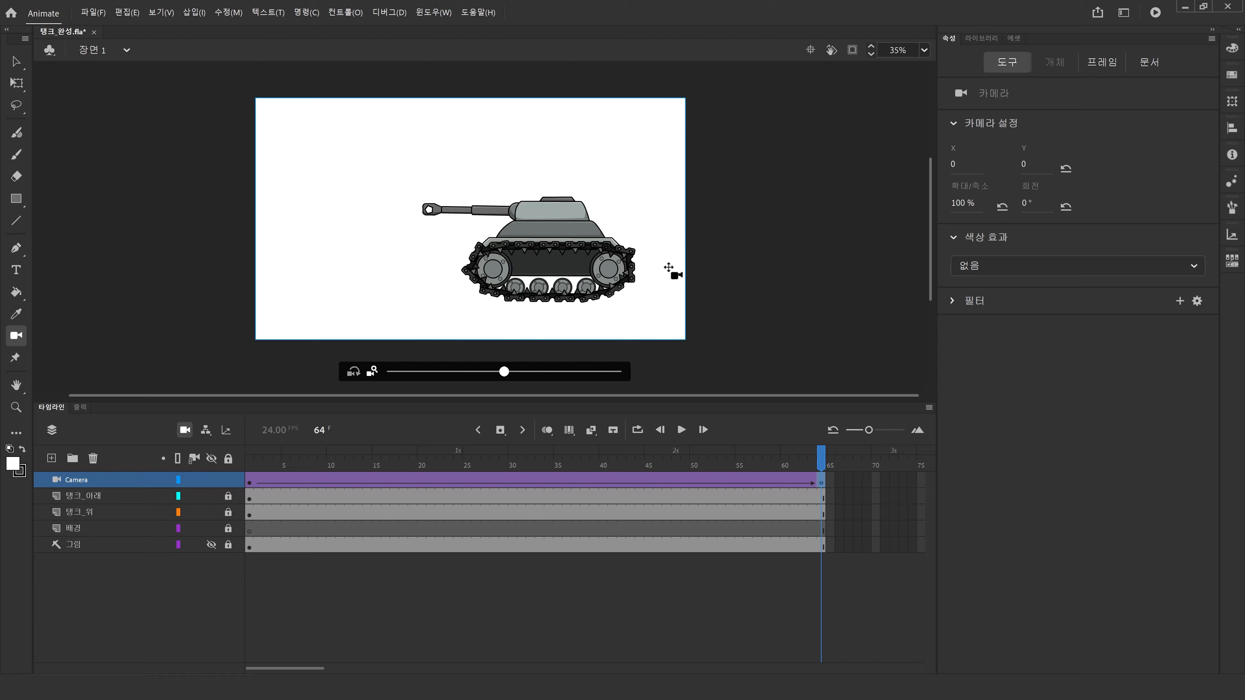
{"action": "left_click_drag", "start_coordinate": [793, 270], "coordinate": [787, 270]}
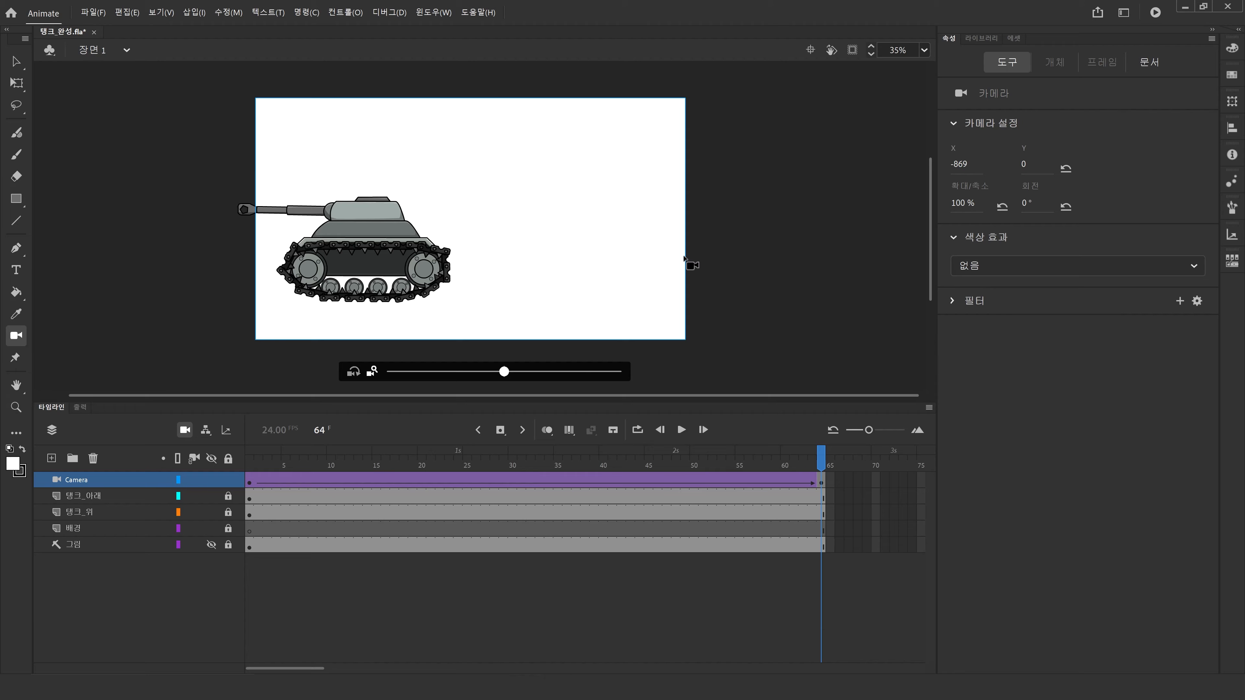
Step: Test the movie with the camera pan, return to frame 1, and remove the camera layer
{"action": "left_click", "coordinate": [1153, 13]}
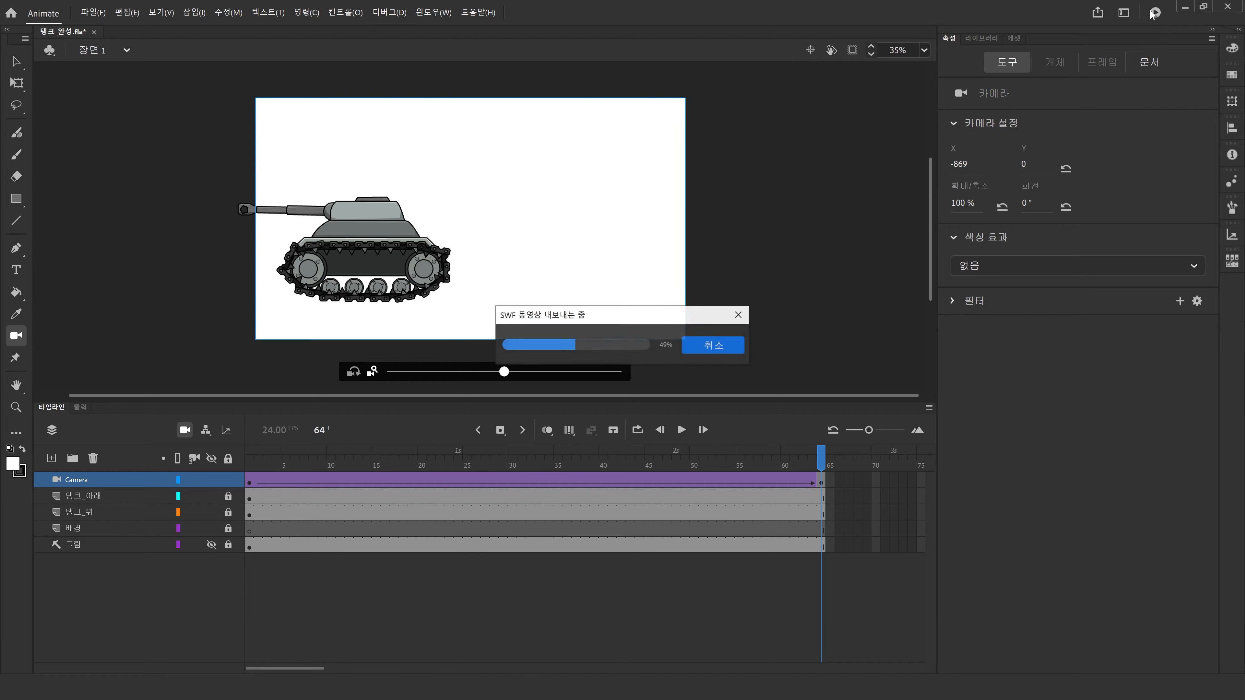
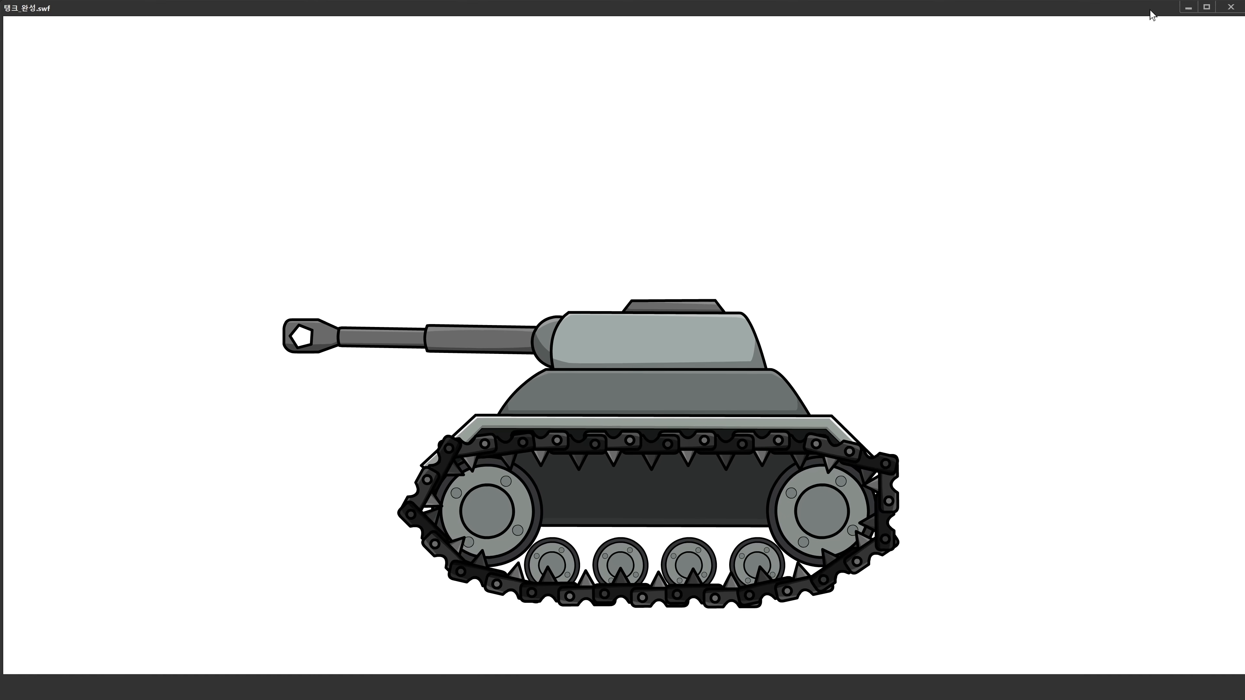
{"action": "left_click", "coordinate": [1231, 7]}
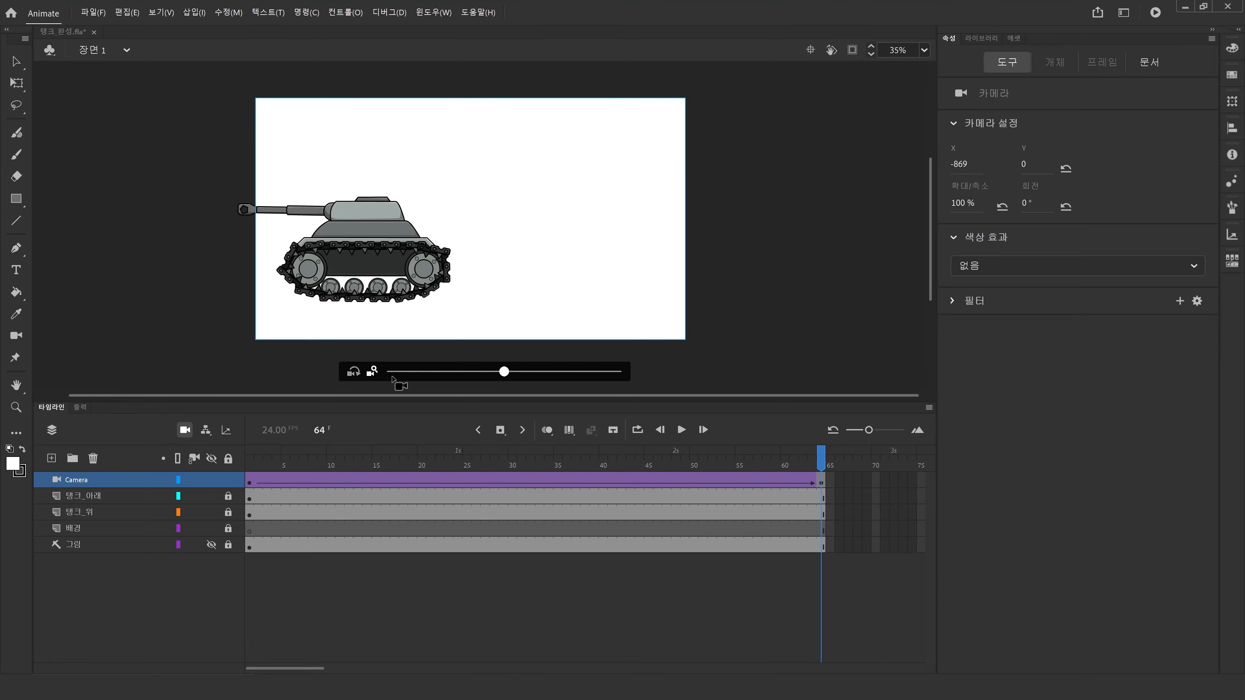
{"action": "left_click_drag", "start_coordinate": [462, 458], "coordinate": [191, 470]}
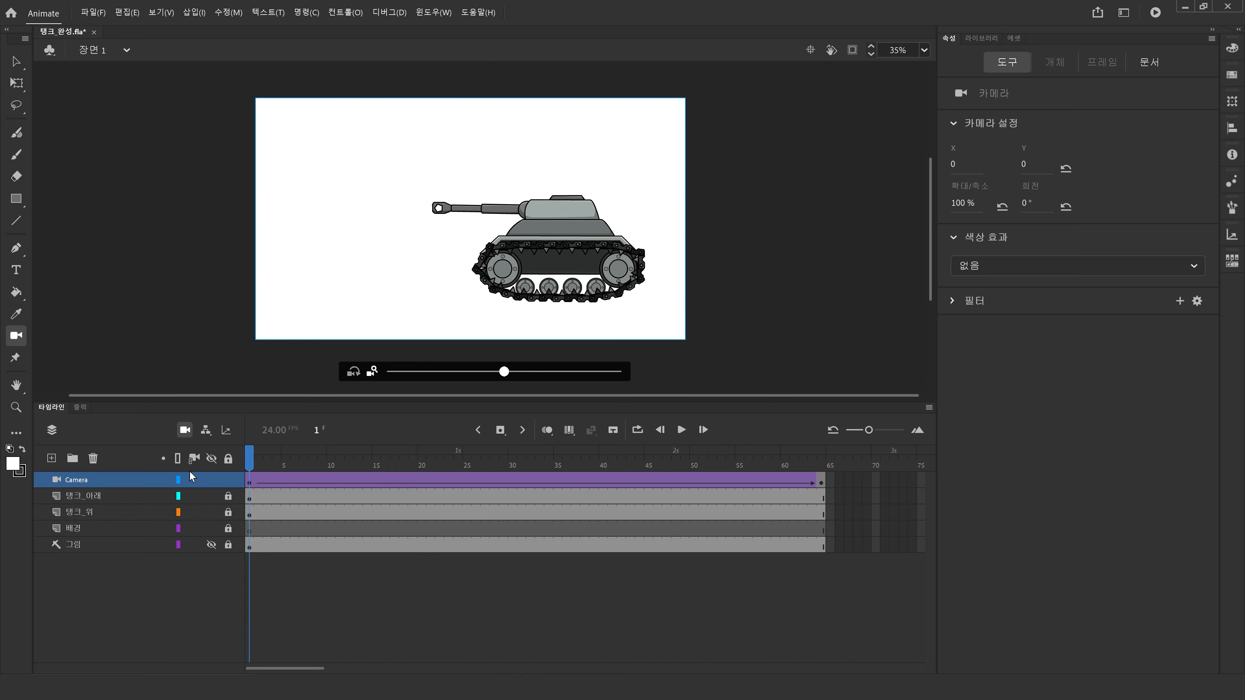
{"action": "left_click", "coordinate": [90, 459]}
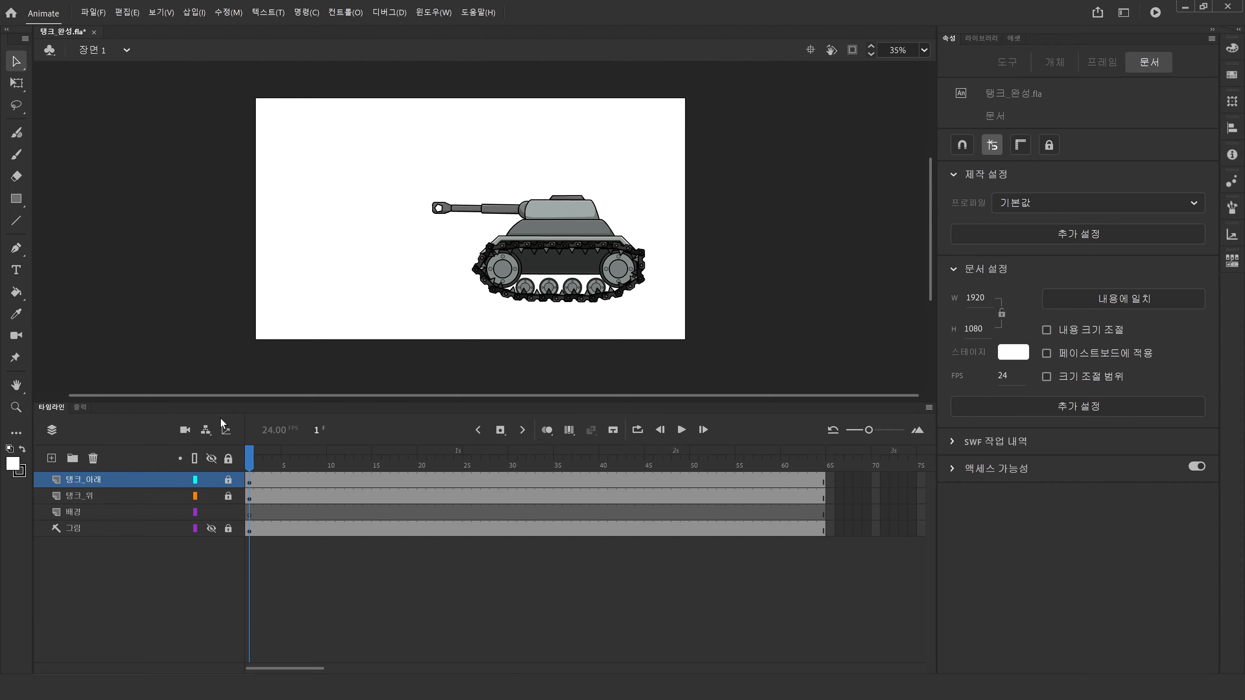
Step: Save the tank document, switch to File Explorer, and open 카메라_샘플.fla from the 41_탱크 애니메이션 folder
{"action": "key", "text": "ctrl+s"}
{"action": "key", "text": "alt+Tab"}
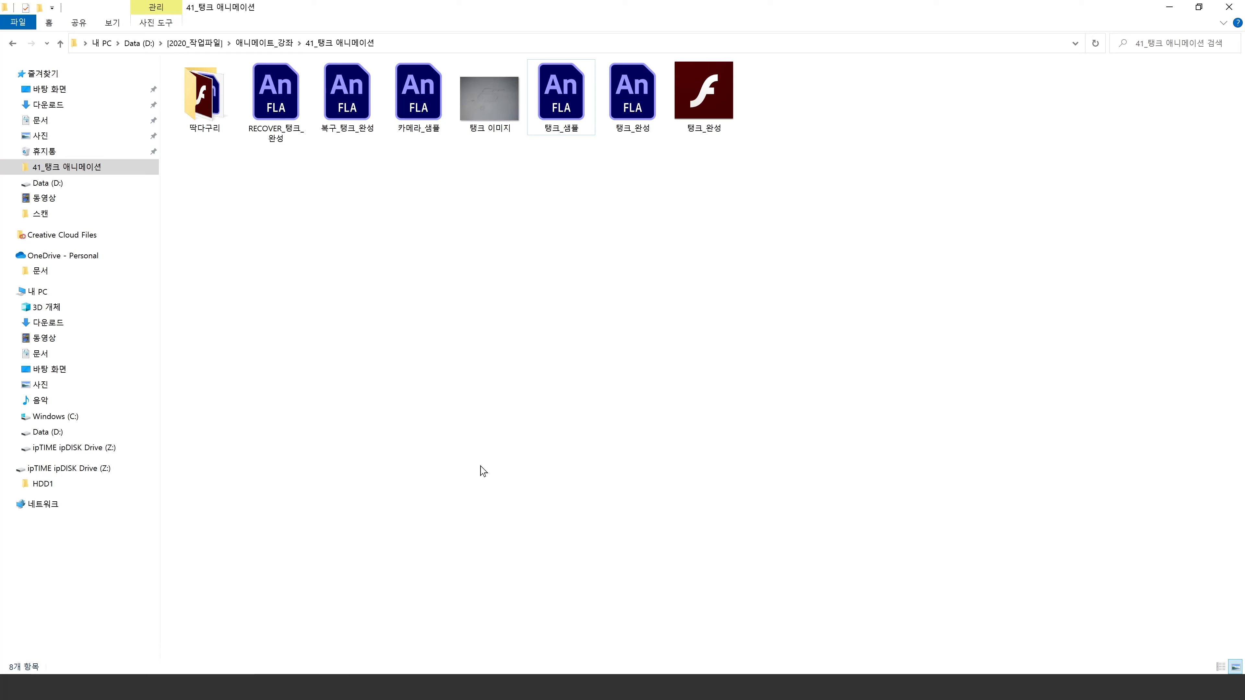
{"action": "double_click", "coordinate": [424, 118]}
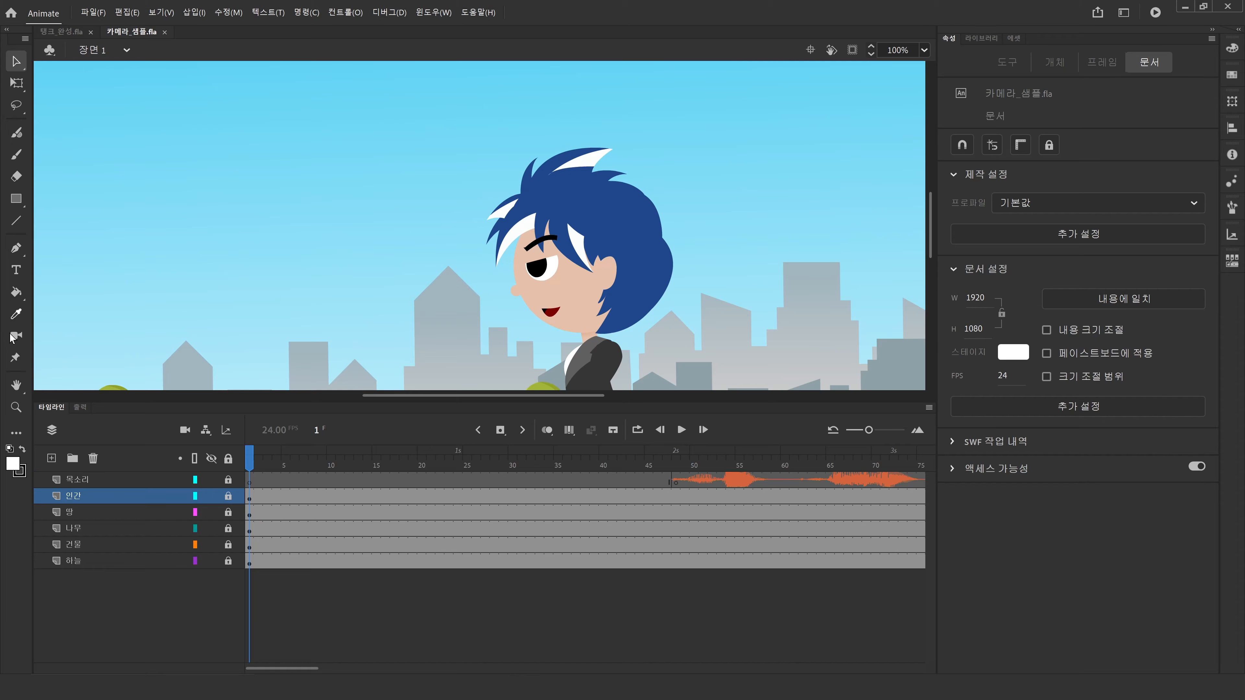
Step: Unlock the layers from 인간 down to 하늘 and hide the 인간 character layer
{"action": "double_click", "coordinate": [17, 385]}
{"action": "left_click", "coordinate": [19, 411]}
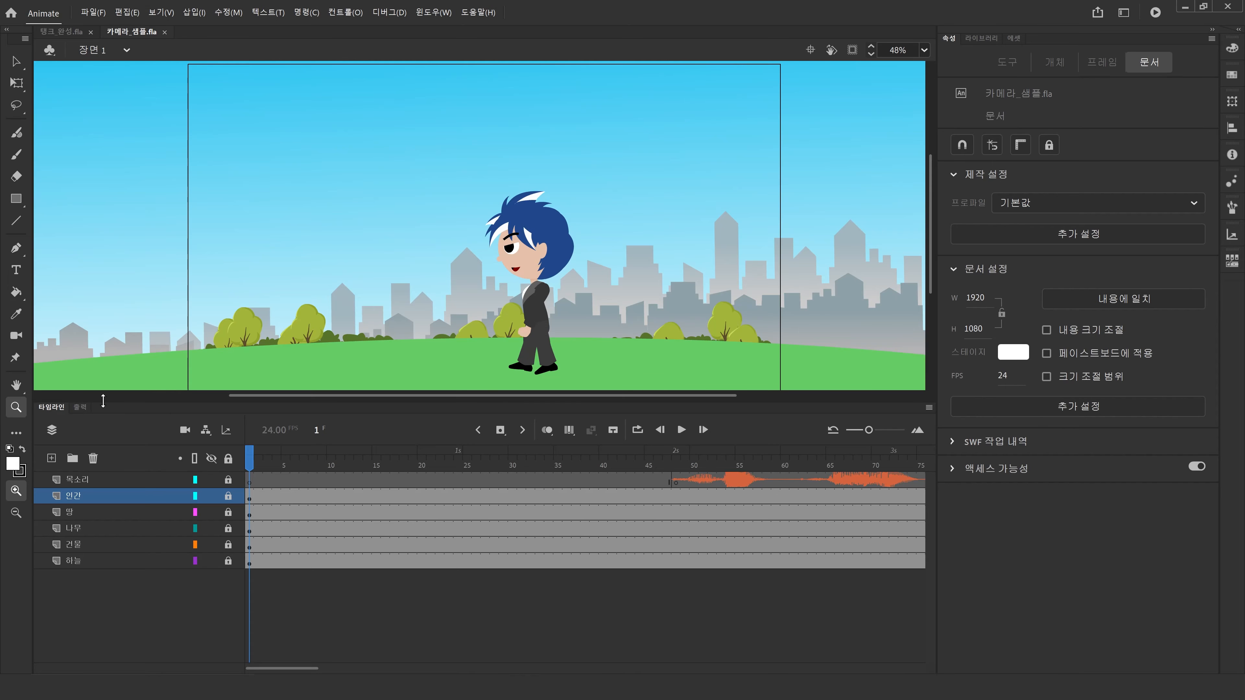
{"action": "left_click", "coordinate": [575, 272], "text": "alt"}
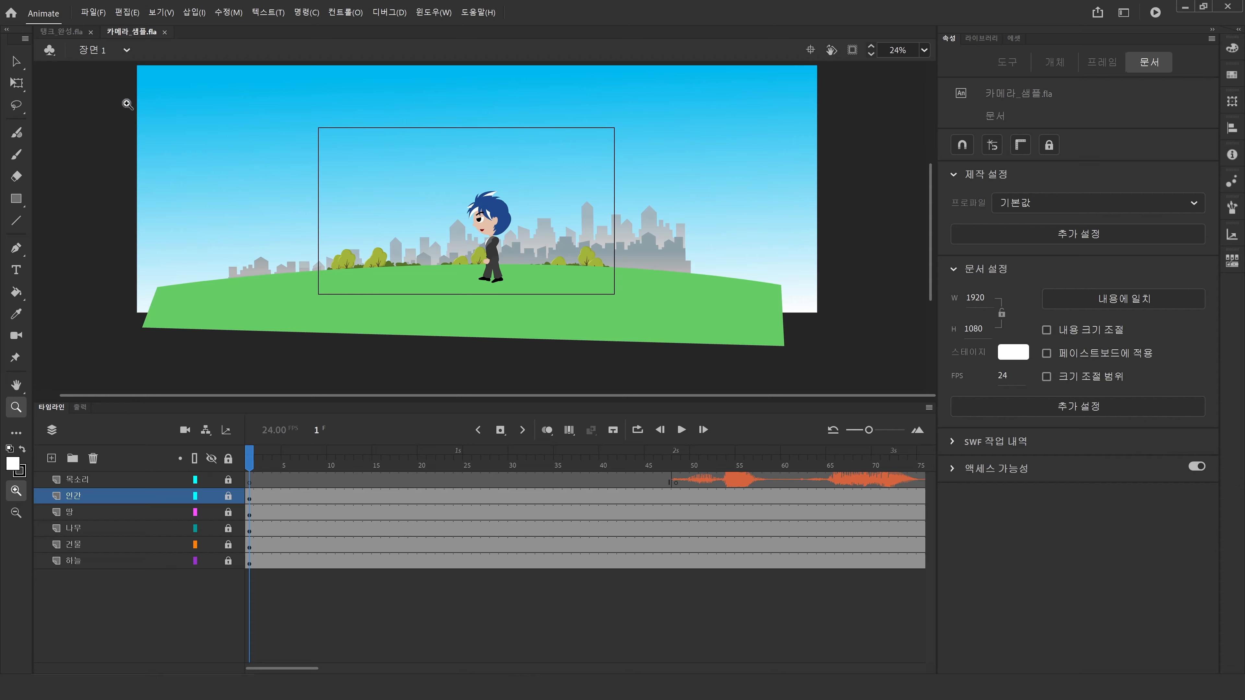
{"action": "left_click", "coordinate": [327, 152], "text": "alt"}
{"action": "left_click_drag", "start_coordinate": [306, 179], "coordinate": [710, 363]}
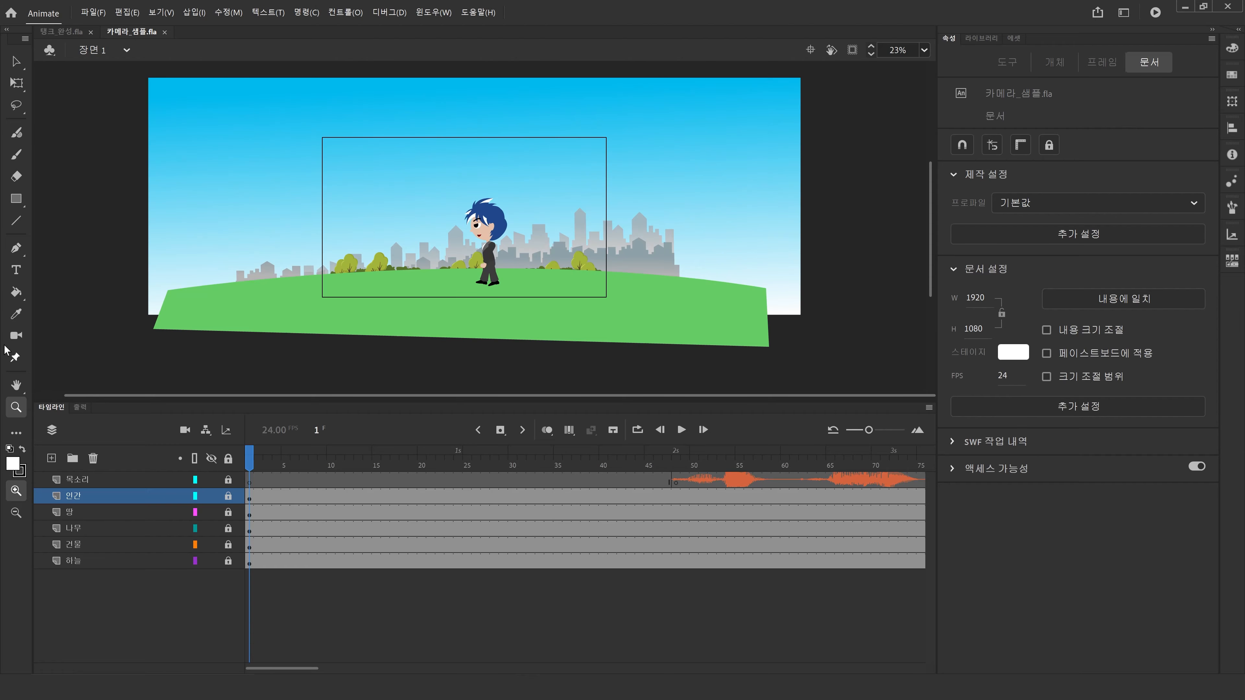
{"action": "left_click", "coordinate": [18, 63]}
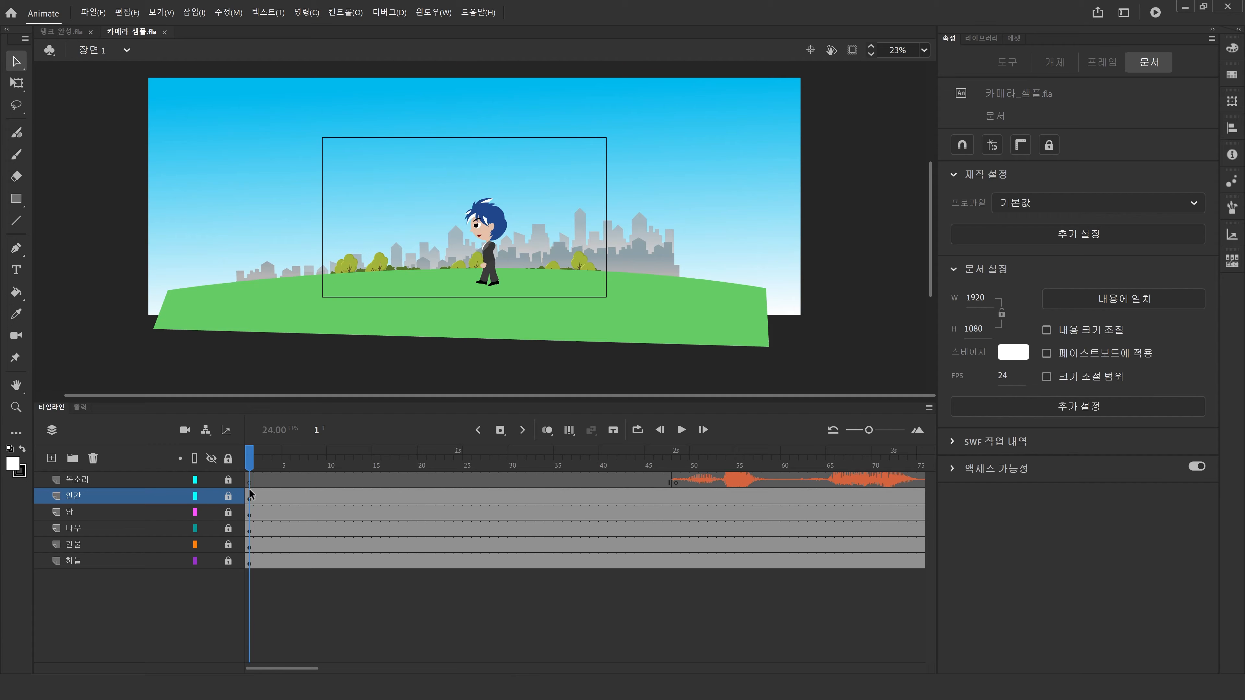
{"action": "left_click_drag", "start_coordinate": [228, 499], "coordinate": [227, 568]}
{"action": "left_click", "coordinate": [212, 497]}
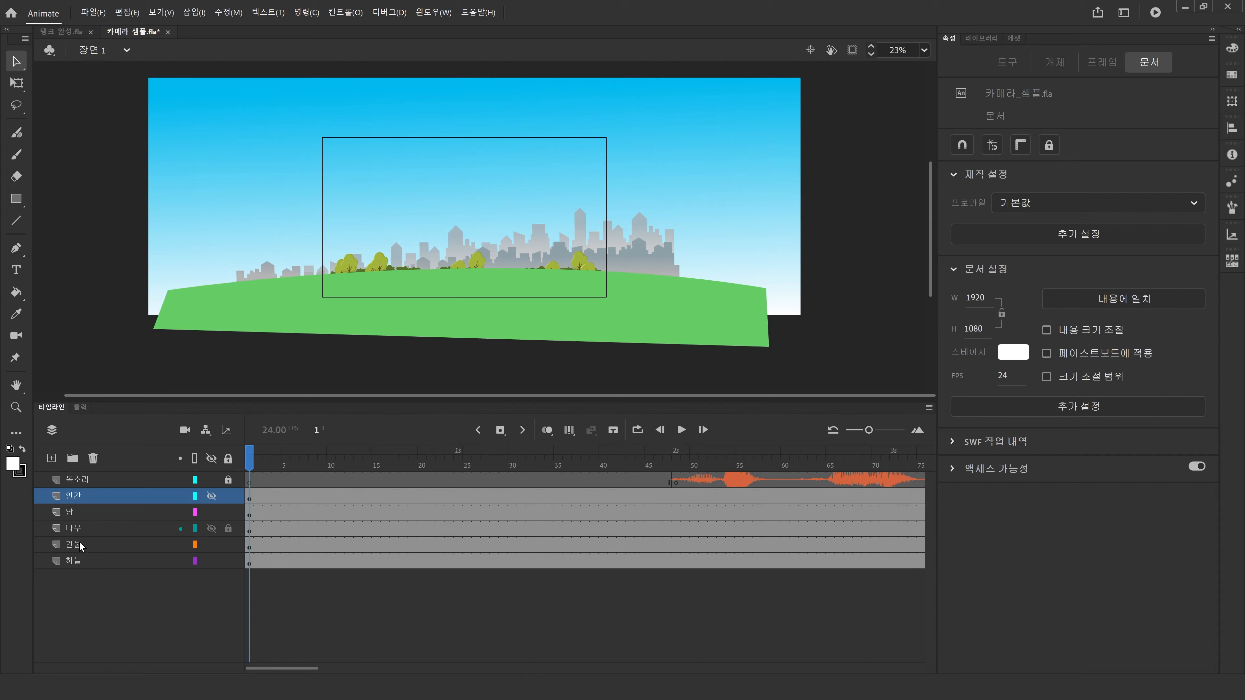
Step: Copy the ground, tree, building and sky artwork and paste it in place on frame 1 of the 배경 layer in the tank document
{"action": "left_click_drag", "start_coordinate": [88, 82], "coordinate": [856, 368]}
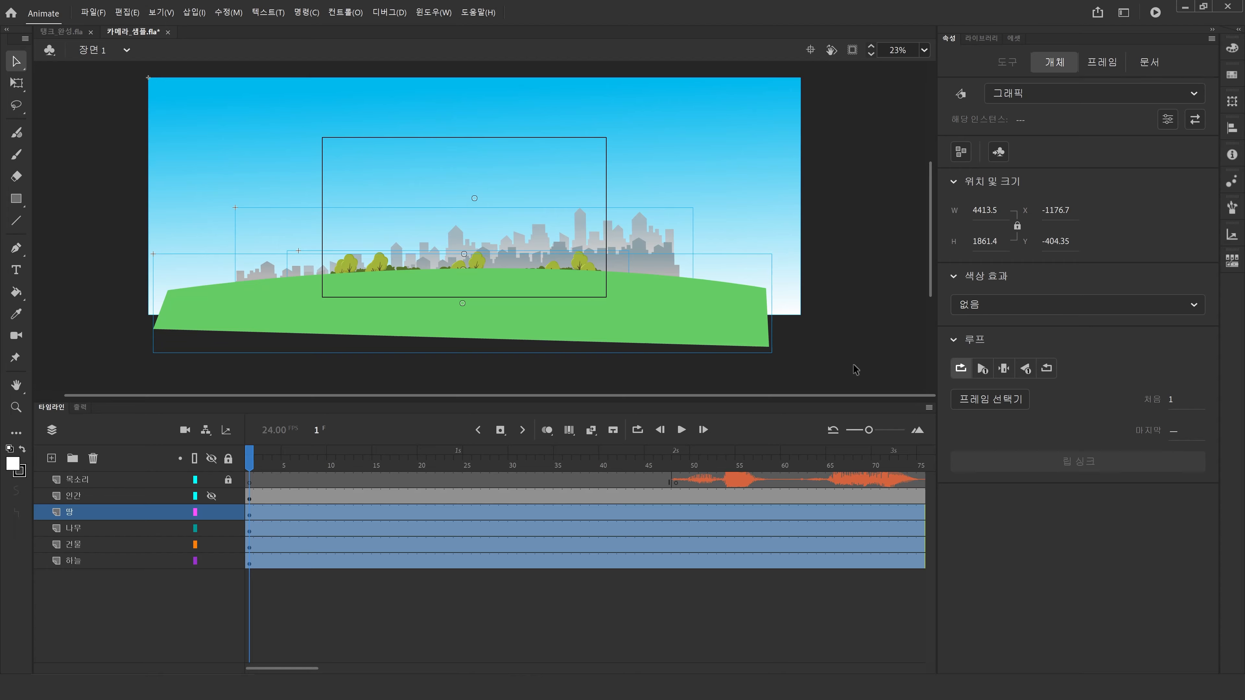
{"action": "left_click", "coordinate": [61, 31]}
{"action": "left_click", "coordinate": [252, 514]}
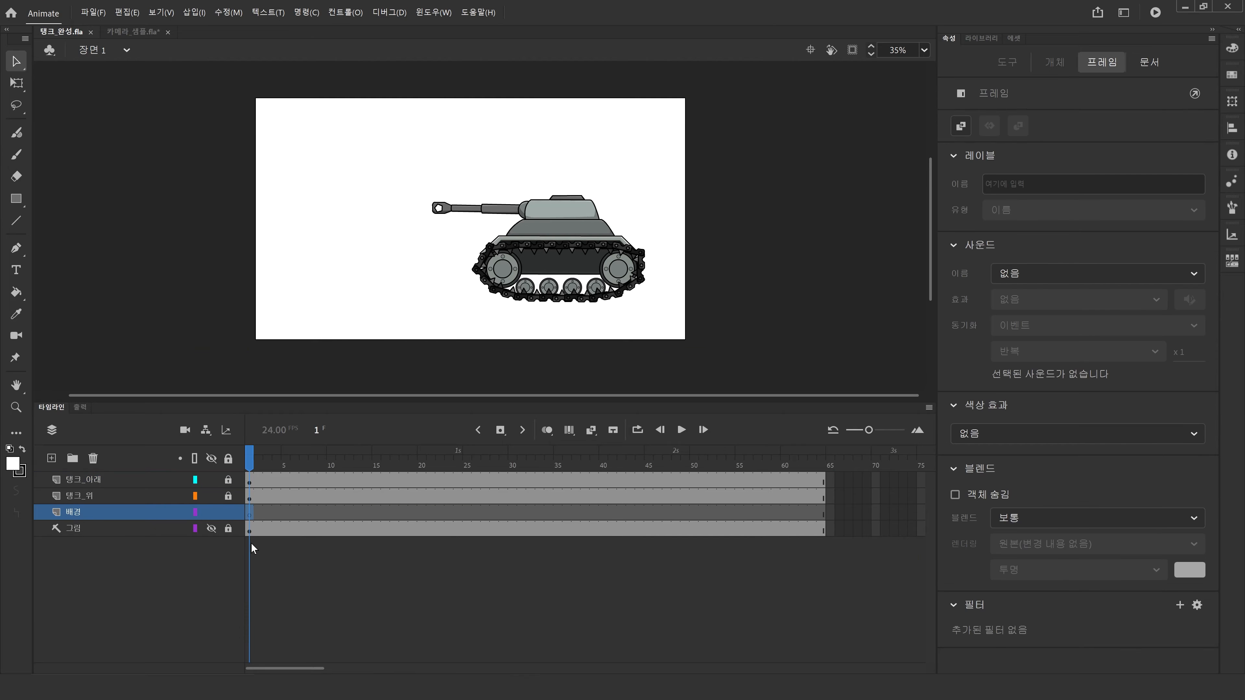
{"action": "key", "text": "ctrl+shift+v"}
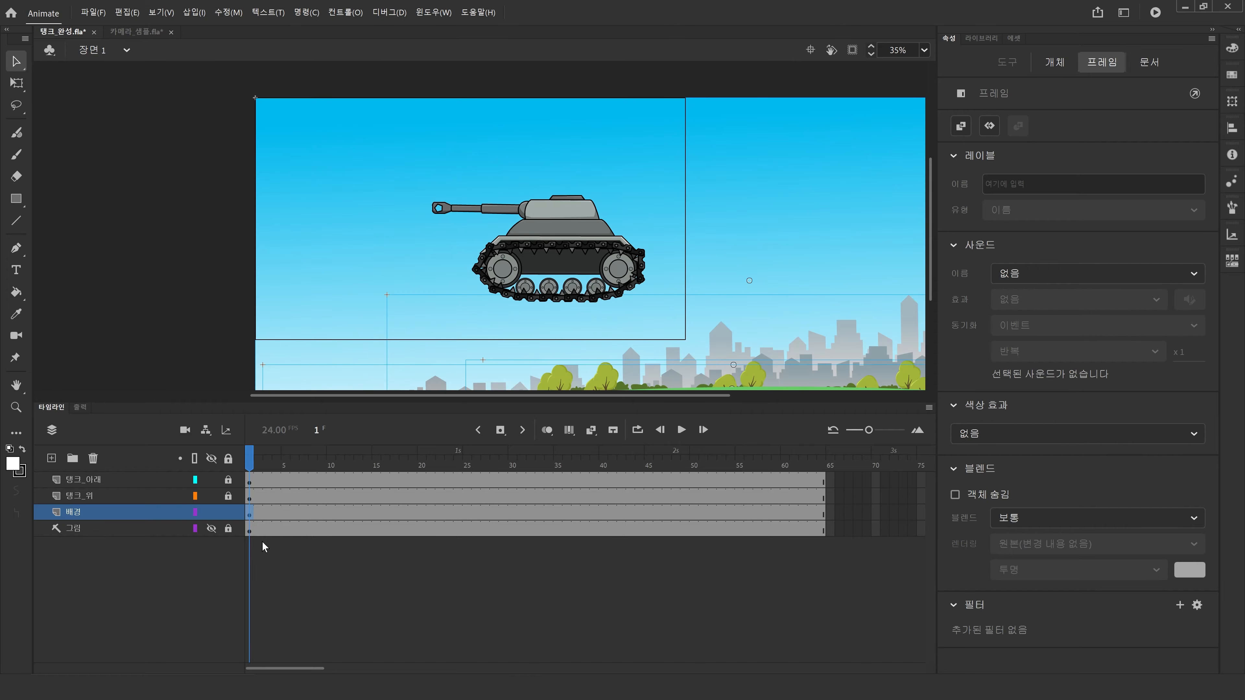
Step: Scale the pasted background to about 3424 × 1444 px with Free Transform and position it at about X -809, Y -90 around the stage
{"action": "left_click", "coordinate": [17, 83]}
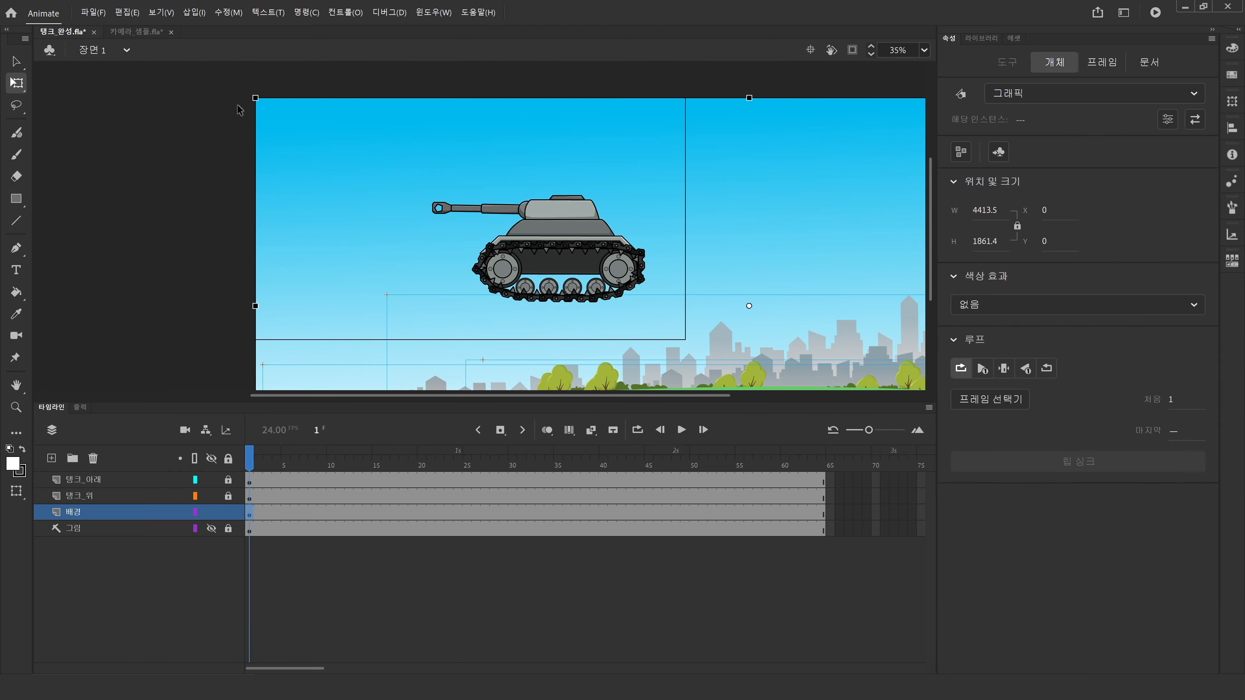
{"action": "left_click_drag", "start_coordinate": [256, 97], "coordinate": [334, 174]}
{"action": "left_click_drag", "start_coordinate": [743, 349], "coordinate": [470, 282]}
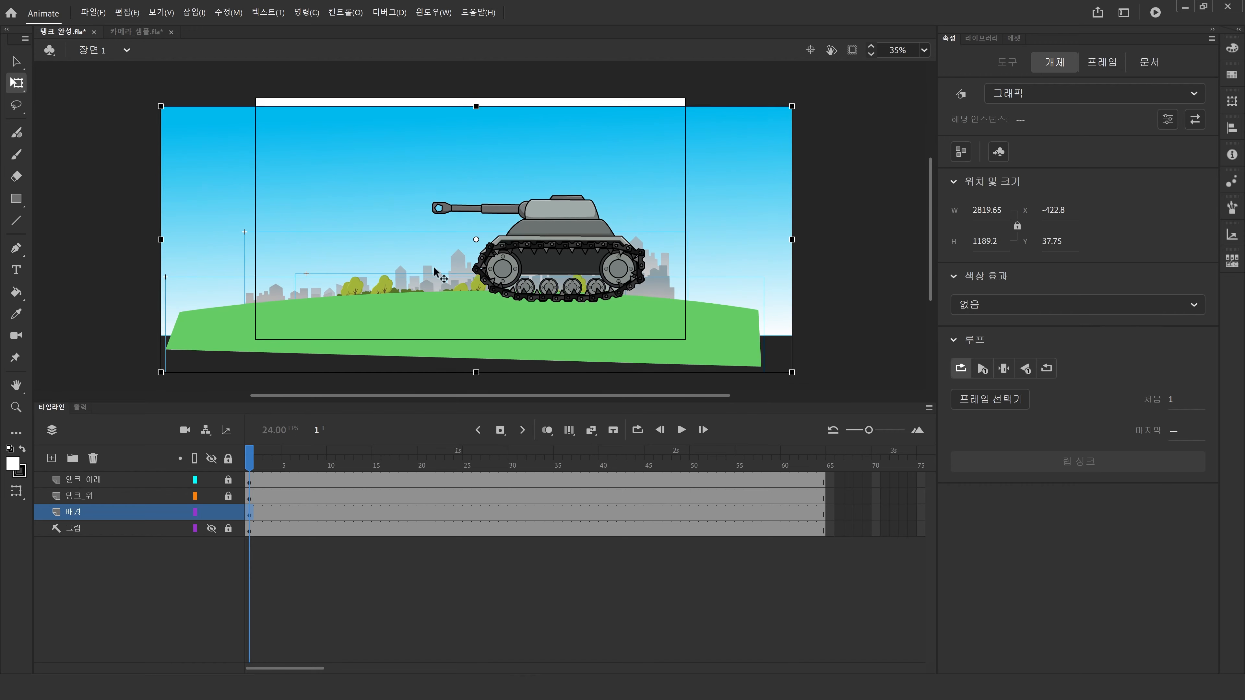
{"action": "left_click_drag", "start_coordinate": [163, 109], "coordinate": [96, 81]}
{"action": "mouse_move", "coordinate": [461, 298]}
{"action": "left_mouse_down"}
{"action": "mouse_move", "coordinate": [405, 297]}
{"action": "mouse_move", "coordinate": [448, 300]}
{"action": "mouse_move", "coordinate": [437, 295]}
{"action": "left_mouse_up"}
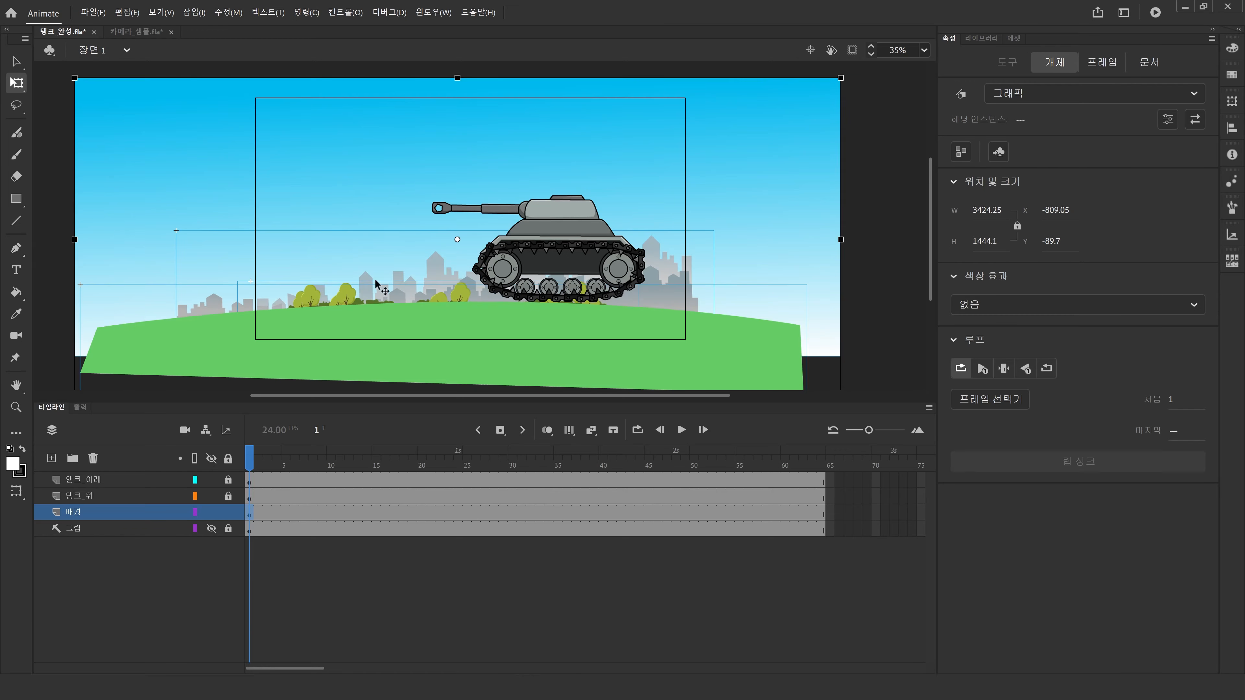
Step: Lock the 배경 layer, unlock both tank layers, and scale the whole tank to about 470 × 238 px at about X 1316, Y 803
{"action": "left_click", "coordinate": [228, 512]}
{"action": "left_click", "coordinate": [228, 496]}
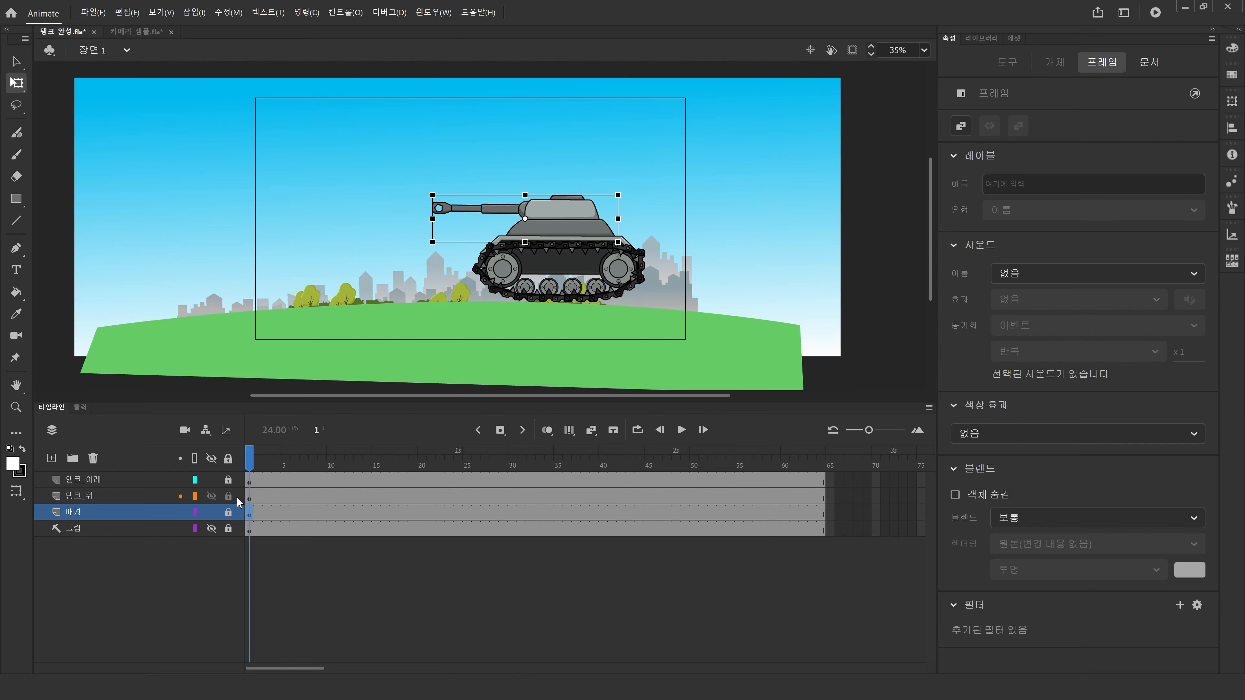
{"action": "left_click", "coordinate": [278, 556]}
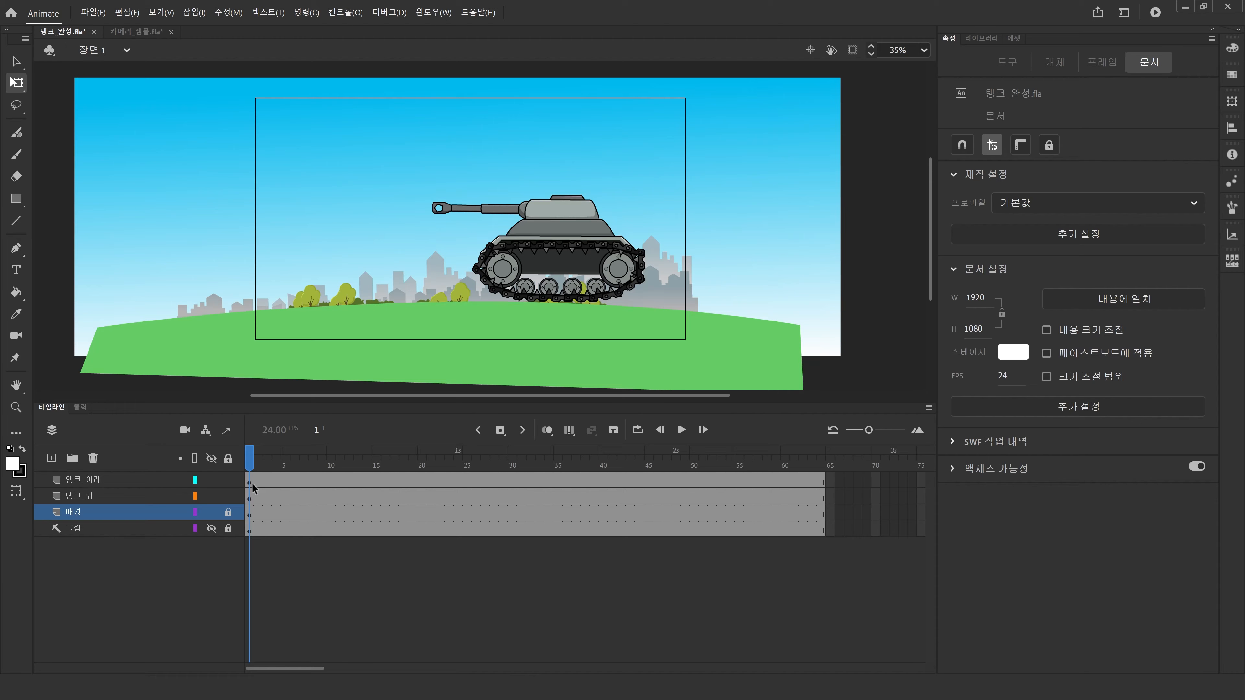
{"action": "left_click", "coordinate": [251, 498]}
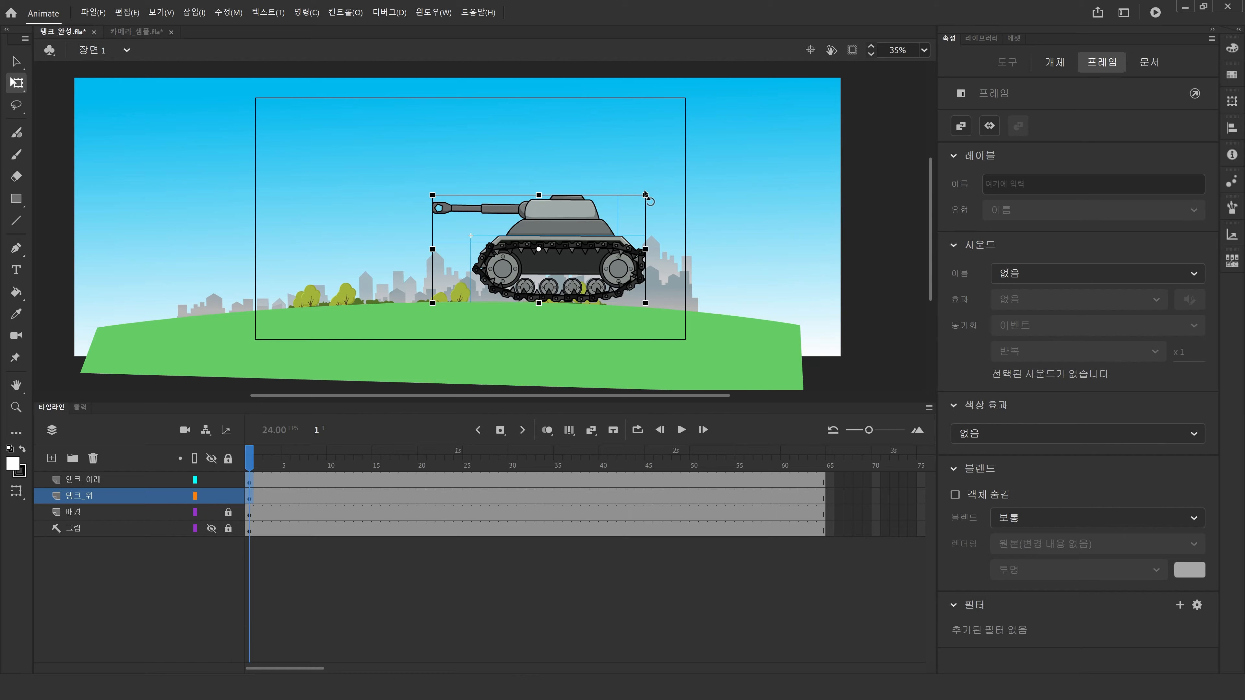
{"action": "left_click_drag", "start_coordinate": [647, 192], "coordinate": [606, 216]}
{"action": "left_click_drag", "start_coordinate": [572, 254], "coordinate": [639, 312]}
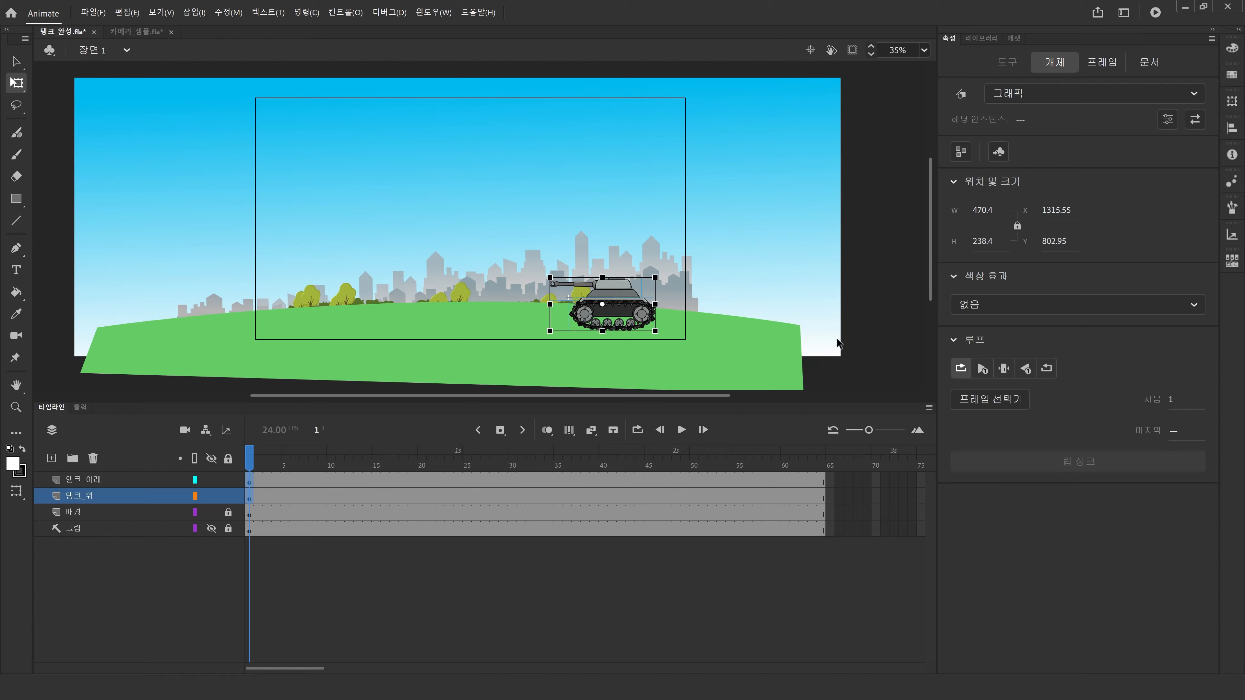
{"action": "left_click", "coordinate": [859, 352]}
Step: Save the tank document and lock the 탱크_위 and 탱크_아래 layers
{"action": "left_click_drag", "start_coordinate": [346, 493], "coordinate": [75, 535]}
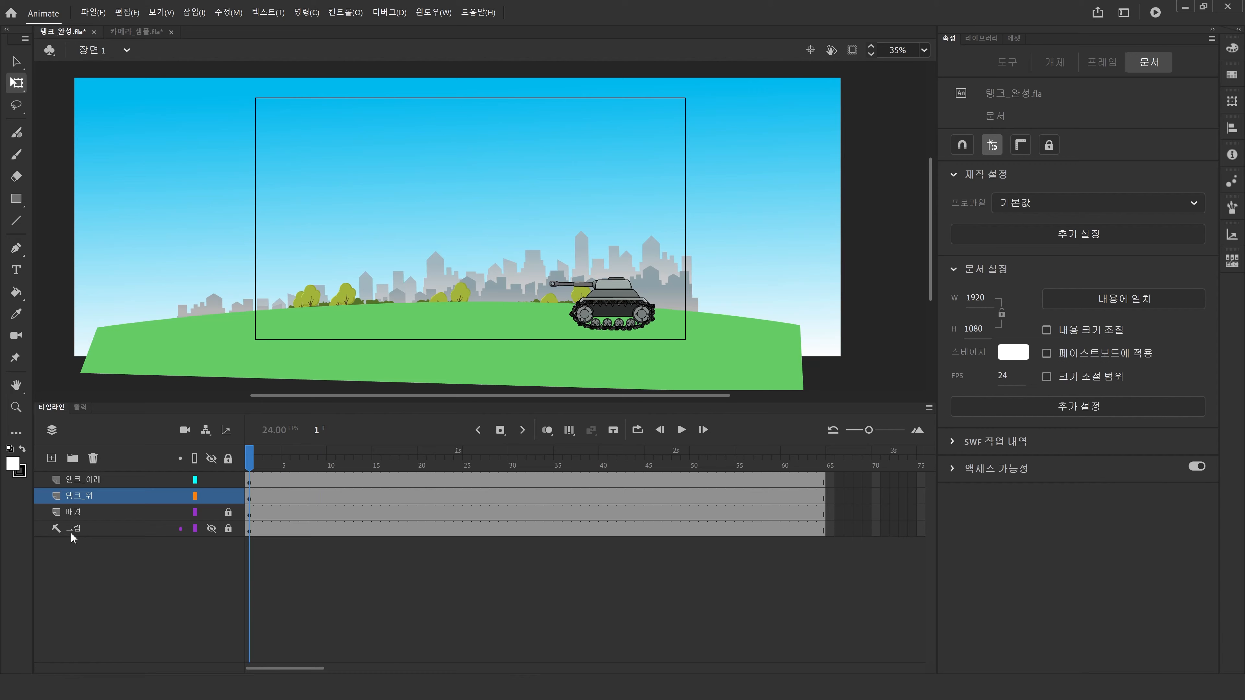
{"action": "key", "text": "ctrl+s"}
{"action": "left_click", "coordinate": [226, 497]}
{"action": "left_click", "coordinate": [226, 483]}
Step: Add a camera to the timeline and delete the stray empty layer 레이어_3
{"action": "left_click", "coordinate": [52, 459]}
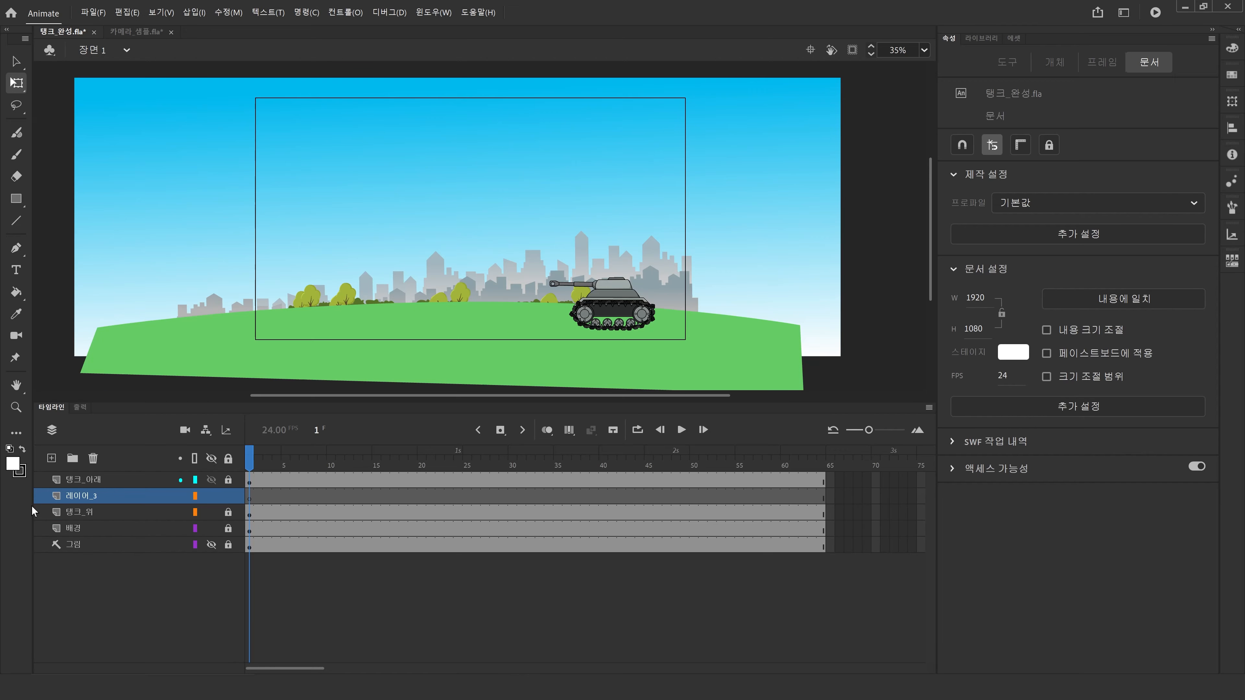
{"action": "left_click", "coordinate": [186, 430]}
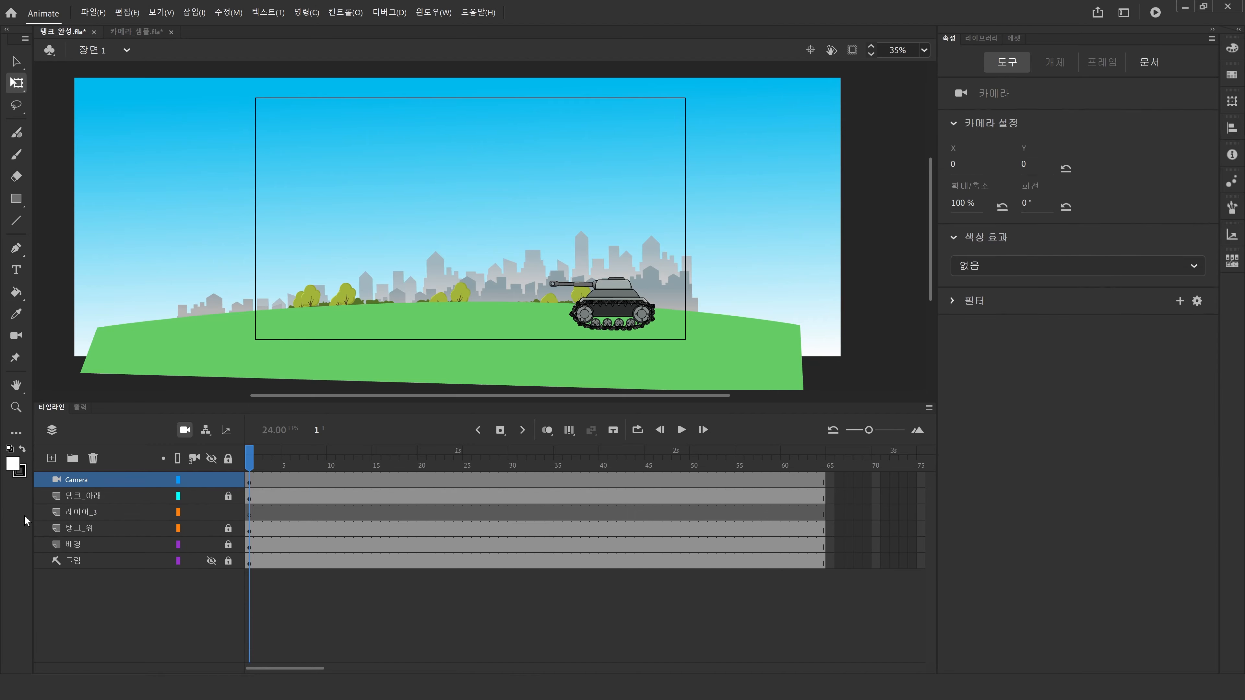
{"action": "left_click", "coordinate": [104, 510]}
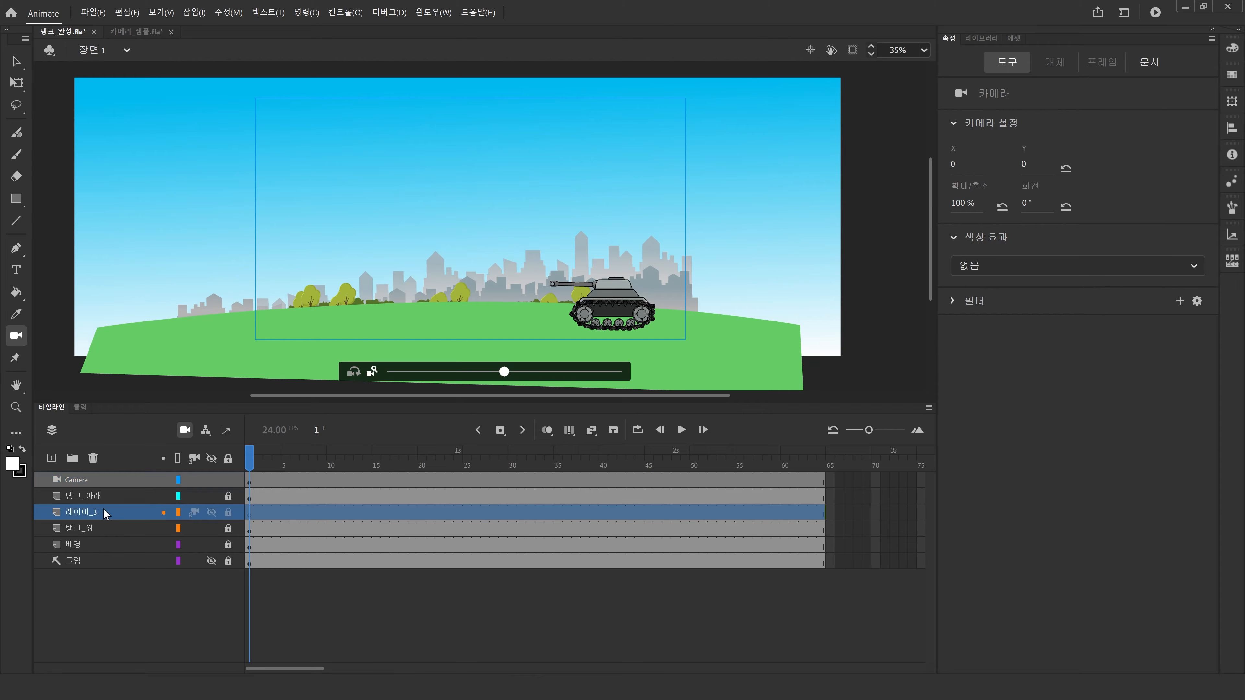
{"action": "left_click", "coordinate": [93, 460]}
Step: Insert a keyframe at frame 48 on the Camera layer and create a classic tween from frame 1 to it
{"action": "left_click", "coordinate": [251, 481]}
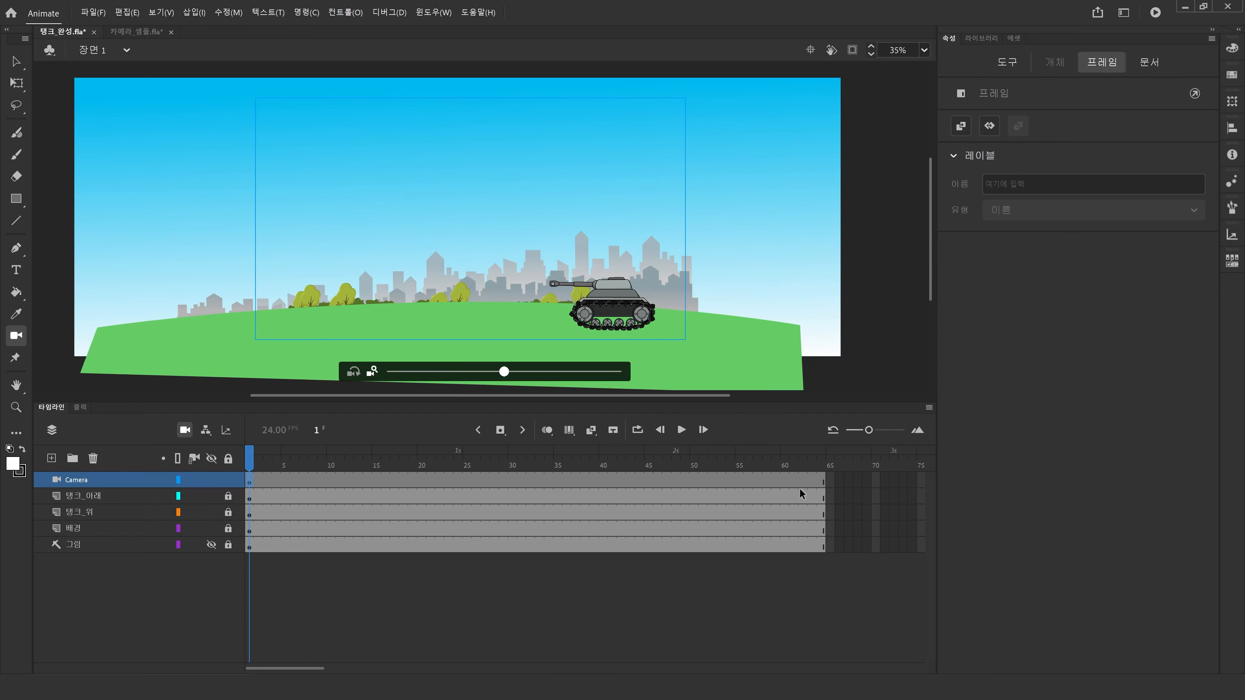
{"action": "left_click", "coordinate": [676, 483]}
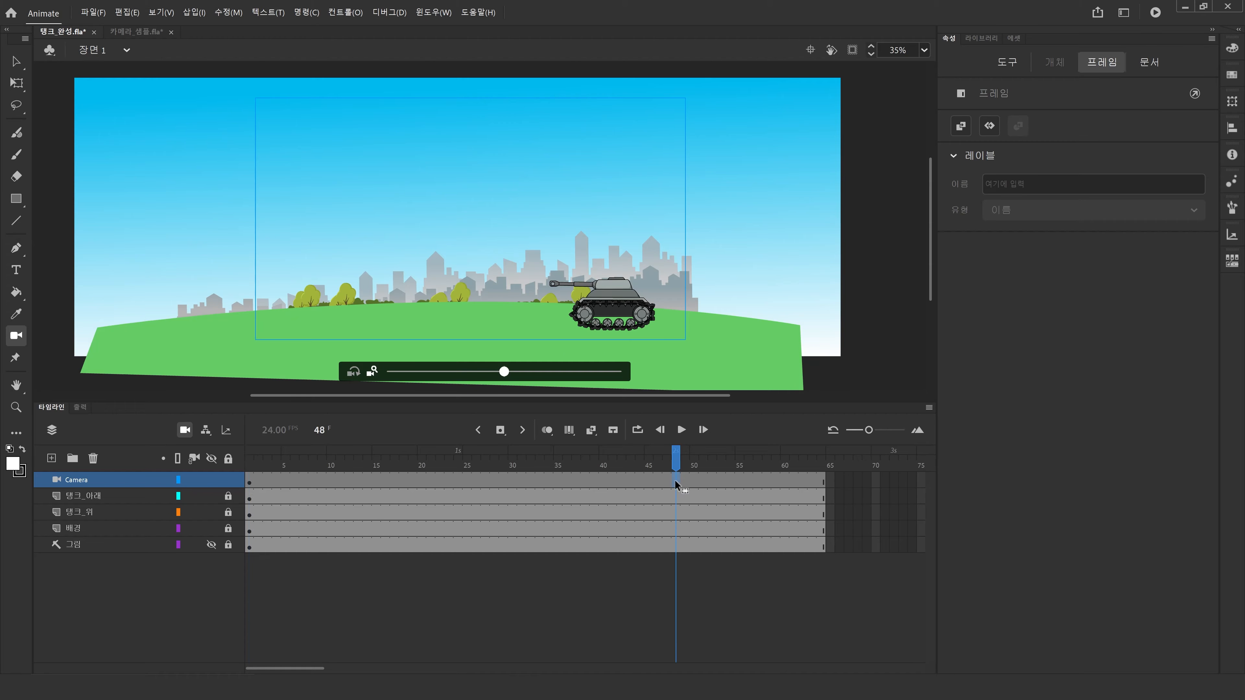
{"action": "right_click", "coordinate": [639, 482]}
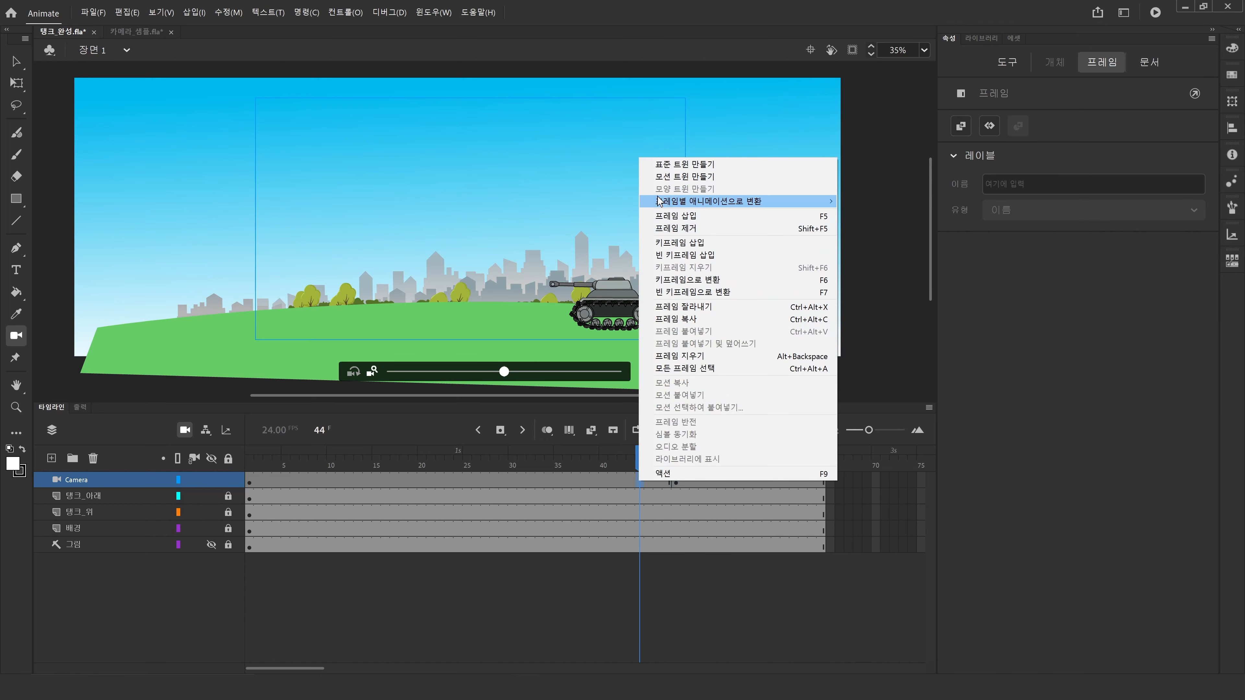
{"action": "left_click", "coordinate": [669, 166]}
Step: Pan the camera horizontally at the frame 48 keyframe to X 603, leaving Y at 0
{"action": "left_click", "coordinate": [676, 482]}
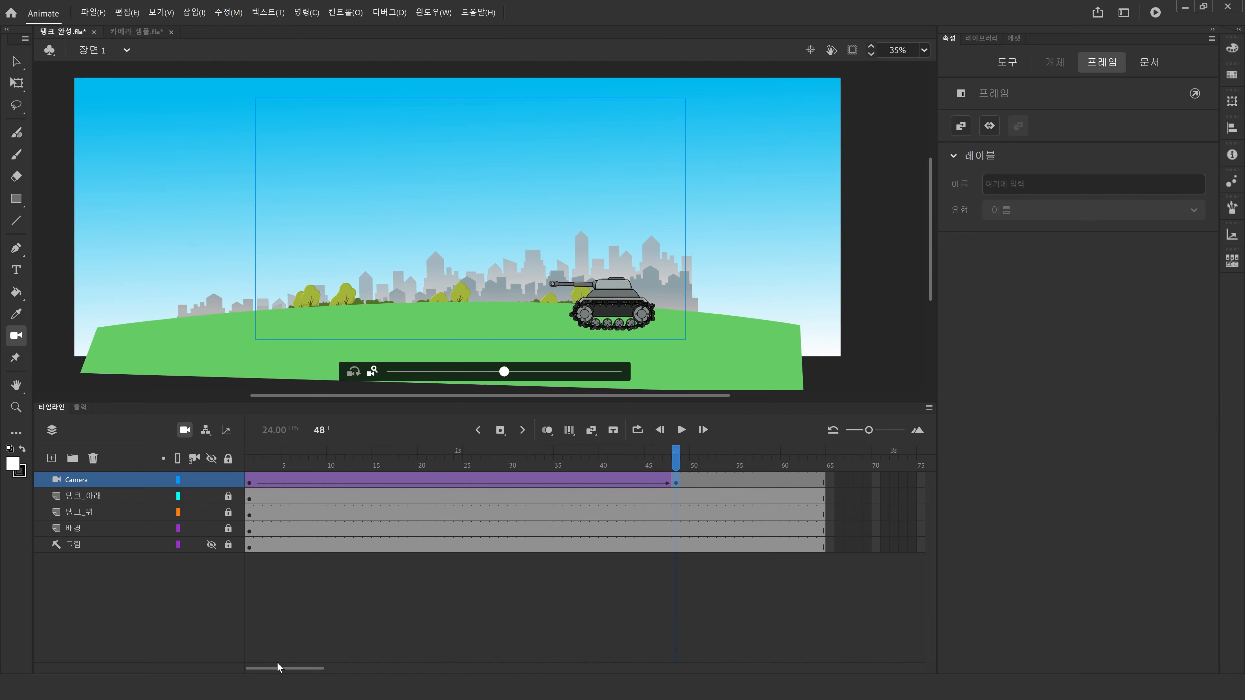
{"action": "left_click", "coordinate": [366, 309]}
{"action": "left_click_drag", "start_coordinate": [366, 310], "coordinate": [408, 310]}
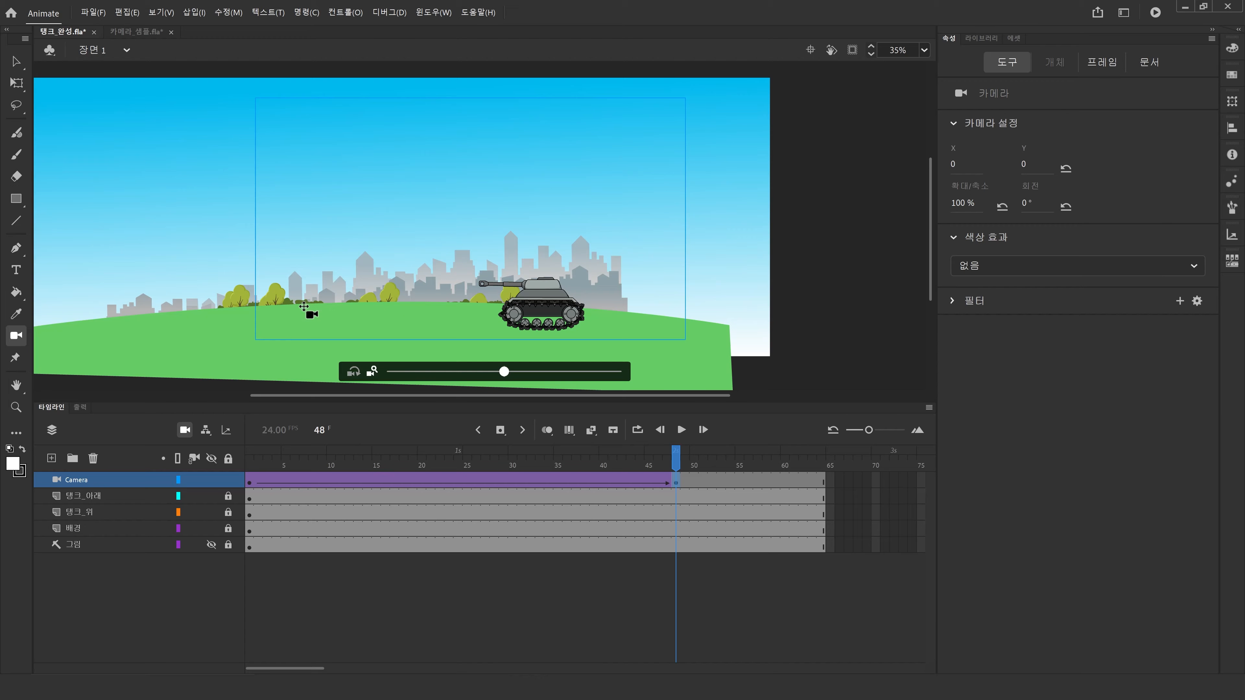
{"action": "left_click_drag", "start_coordinate": [292, 306], "coordinate": [235, 305]}
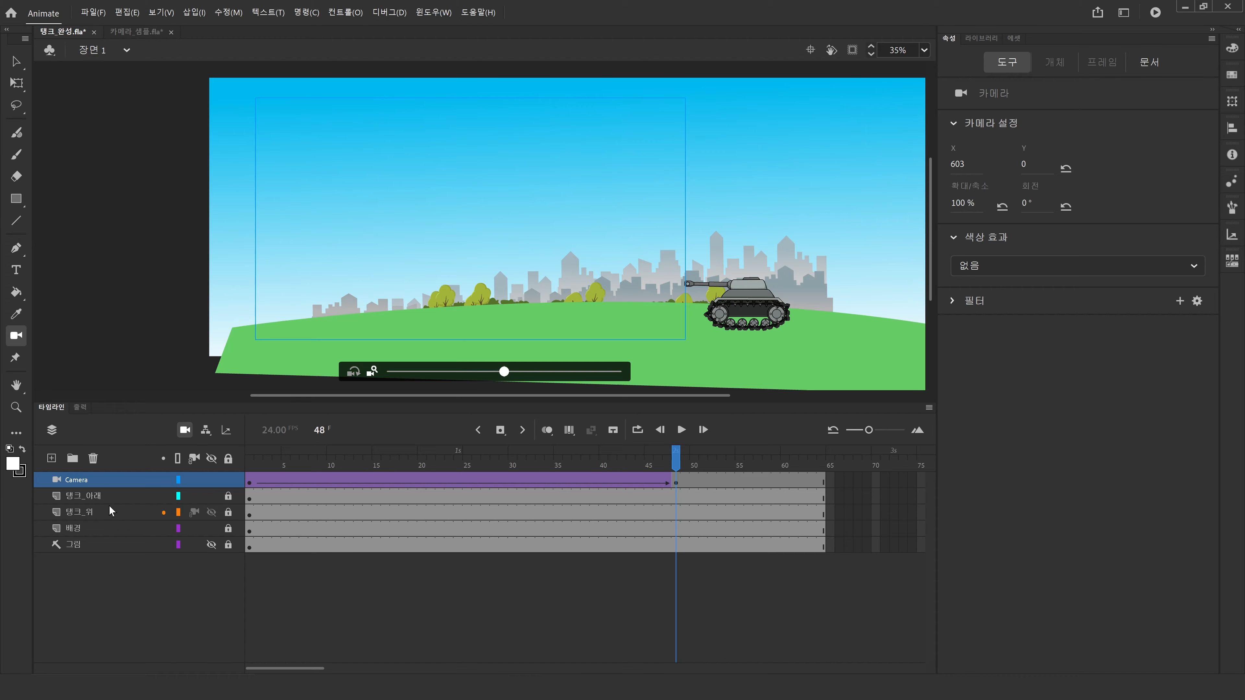
Step: Attach the 탱크_위 and 탱크_아래 layers to the camera, play the timeline from frame 1, and test the movie
{"action": "left_click", "coordinate": [195, 512]}
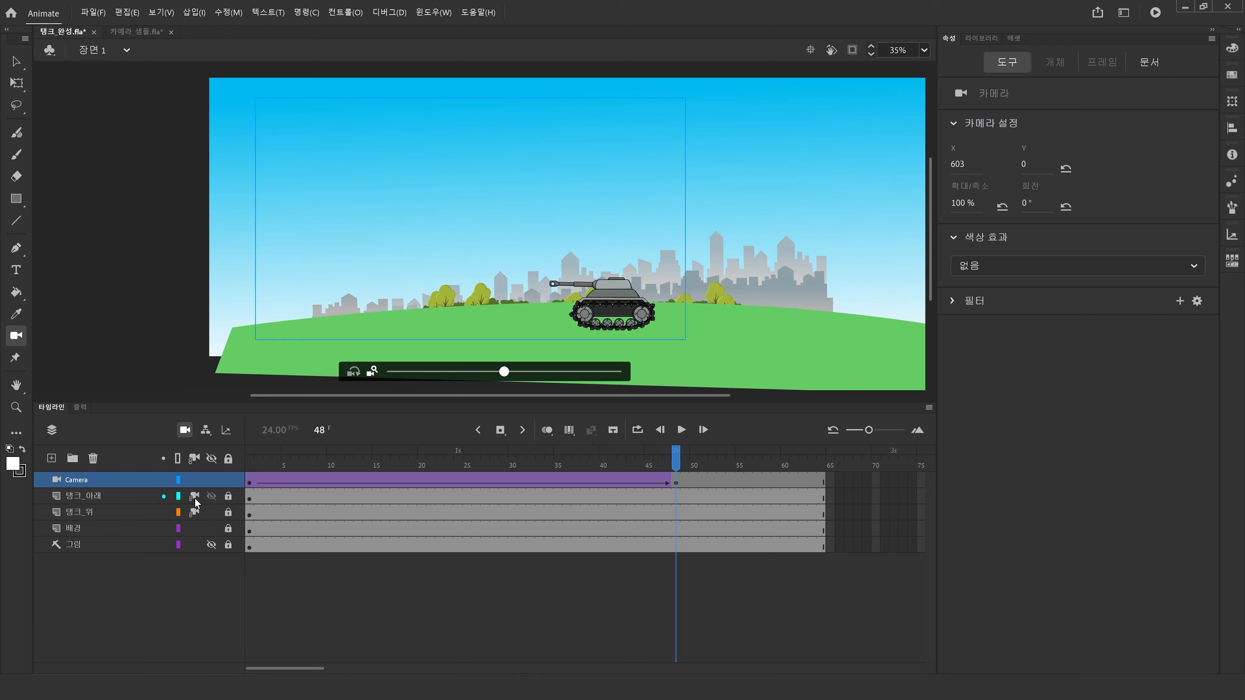
{"action": "left_click_drag", "start_coordinate": [276, 451], "coordinate": [220, 449]}
{"action": "key", "text": "Return"}
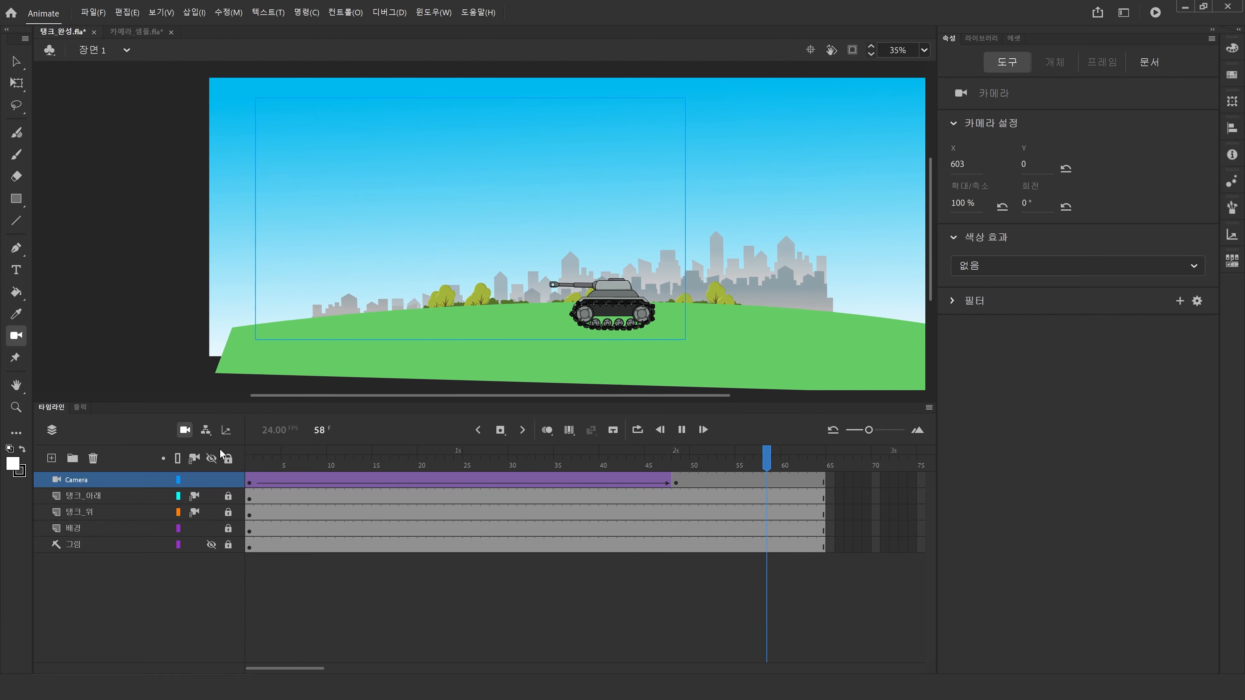
{"action": "left_click", "coordinate": [1156, 13]}
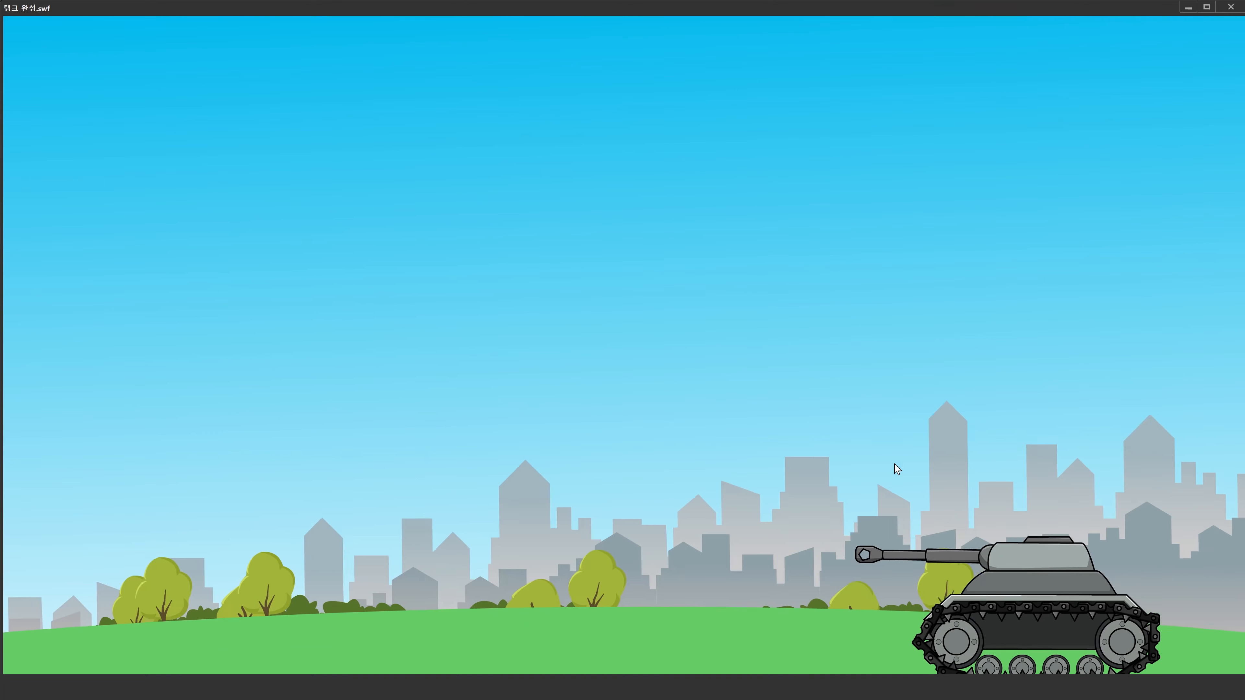
{"action": "left_click", "coordinate": [1233, 8]}
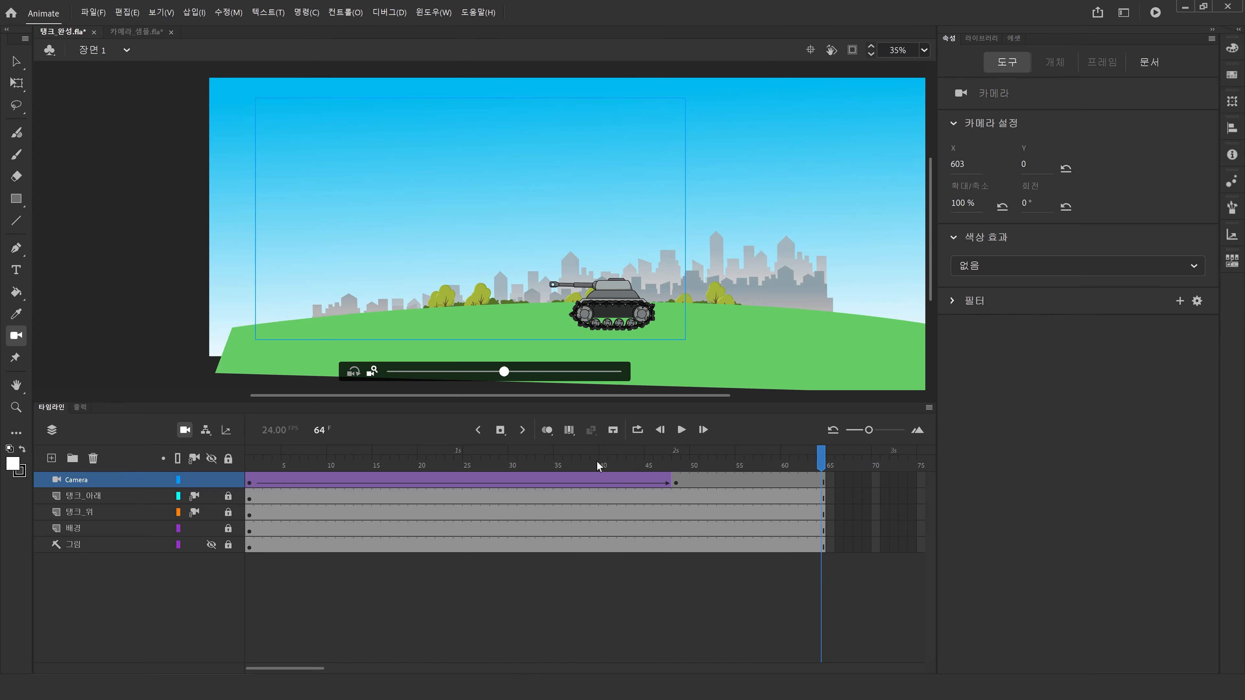
Step: Unlock the 탱크_아래 and 탱크_위 layers and insert keyframes on both at frame 48
{"action": "left_click_drag", "start_coordinate": [599, 467], "coordinate": [675, 465]}
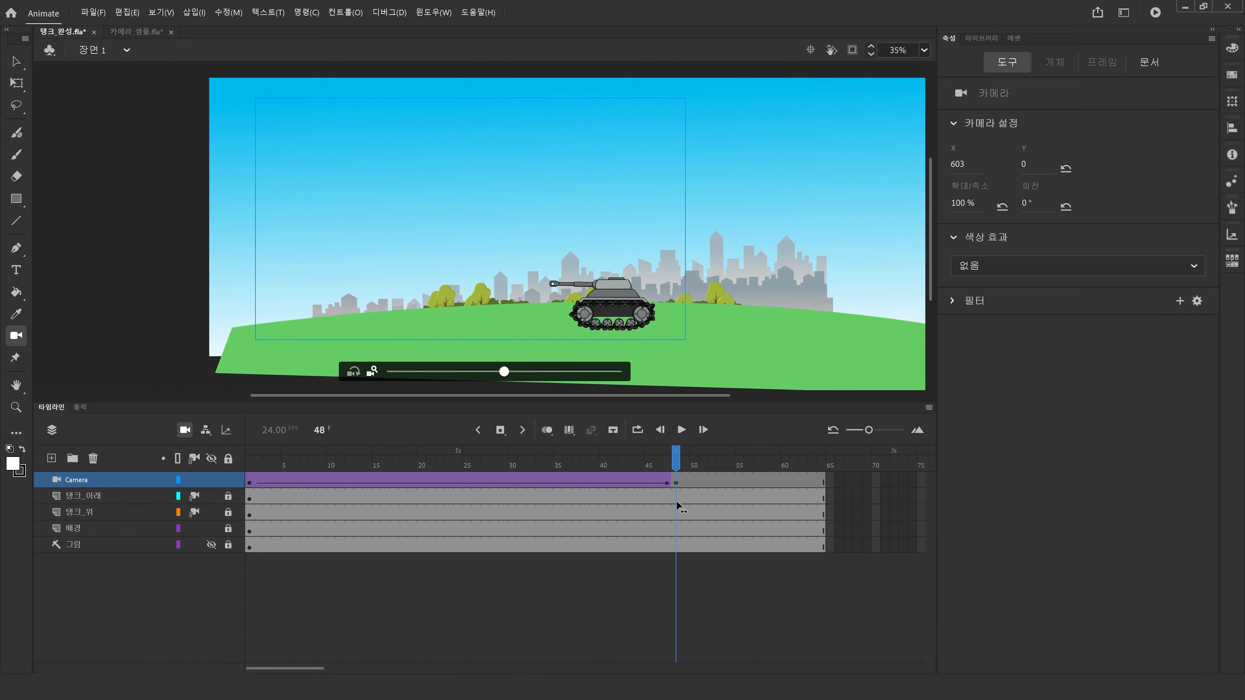
{"action": "left_click", "coordinate": [15, 63]}
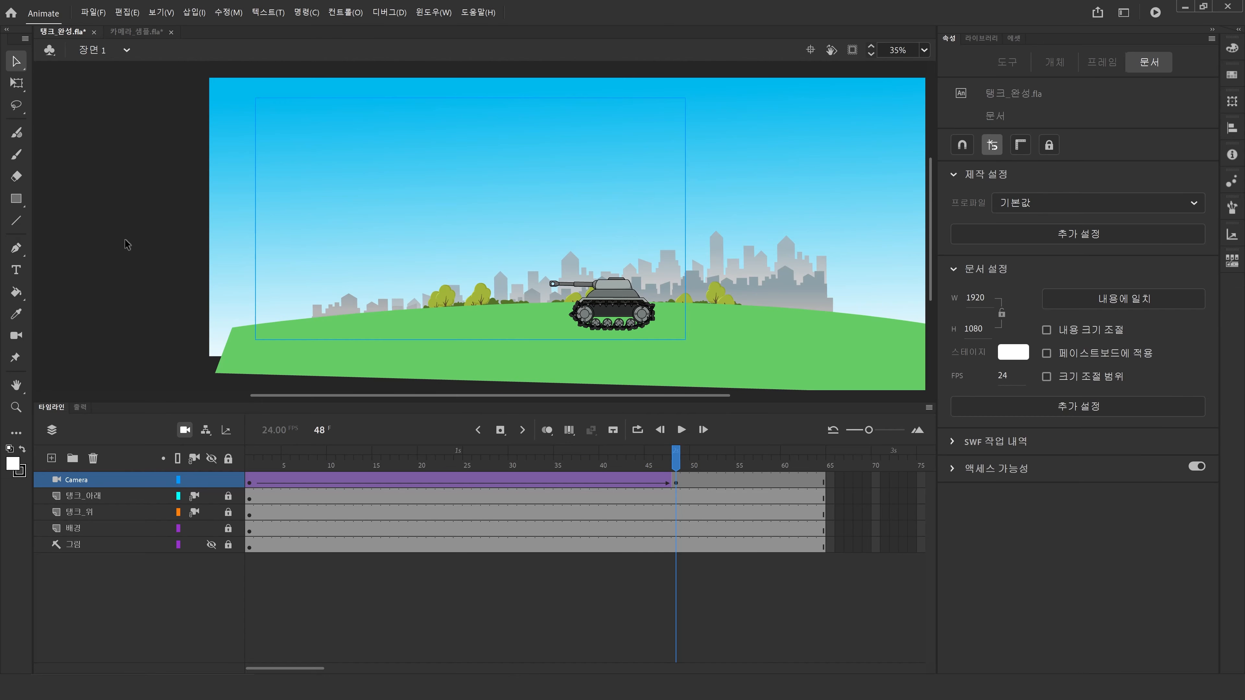
{"action": "left_click", "coordinate": [229, 496]}
{"action": "left_click", "coordinate": [228, 511]}
{"action": "left_click", "coordinate": [248, 498]}
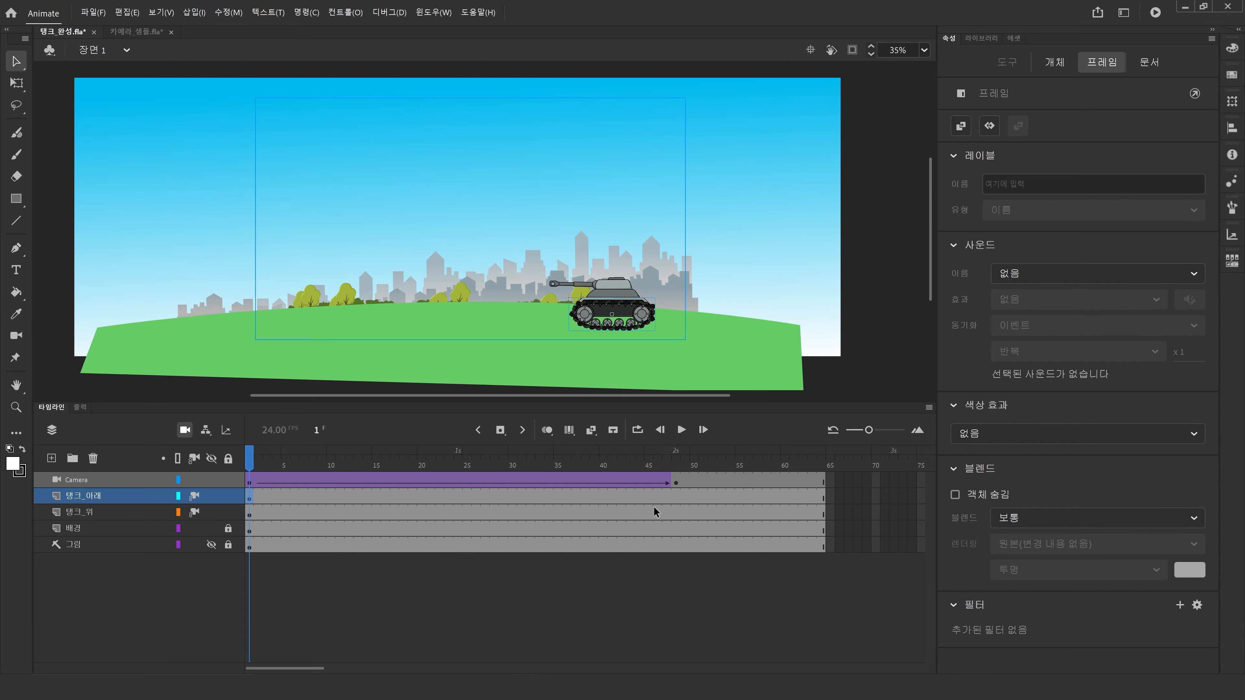
{"action": "left_click", "coordinate": [678, 497]}
{"action": "right_click", "coordinate": [677, 512]}
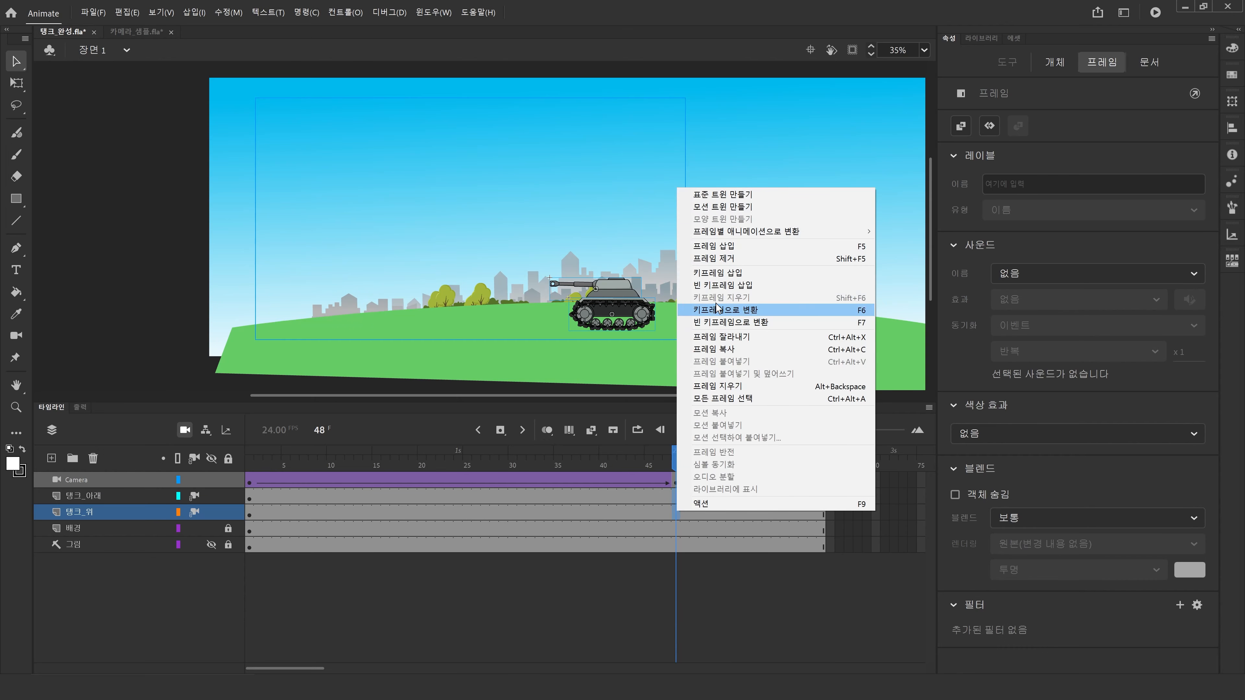
{"action": "left_click", "coordinate": [717, 277]}
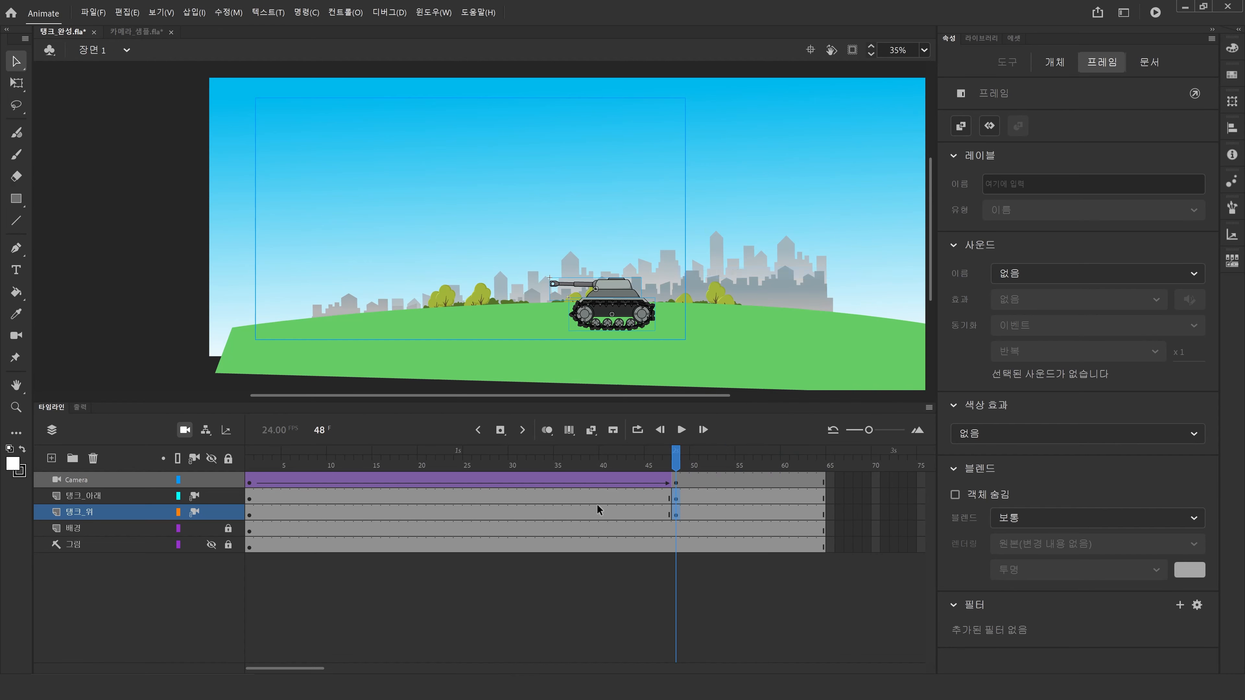
Step: Create classic tweens on both tank layers between frames 1 and 48
{"action": "left_click_drag", "start_coordinate": [606, 495], "coordinate": [616, 508]}
{"action": "right_click", "coordinate": [616, 508]}
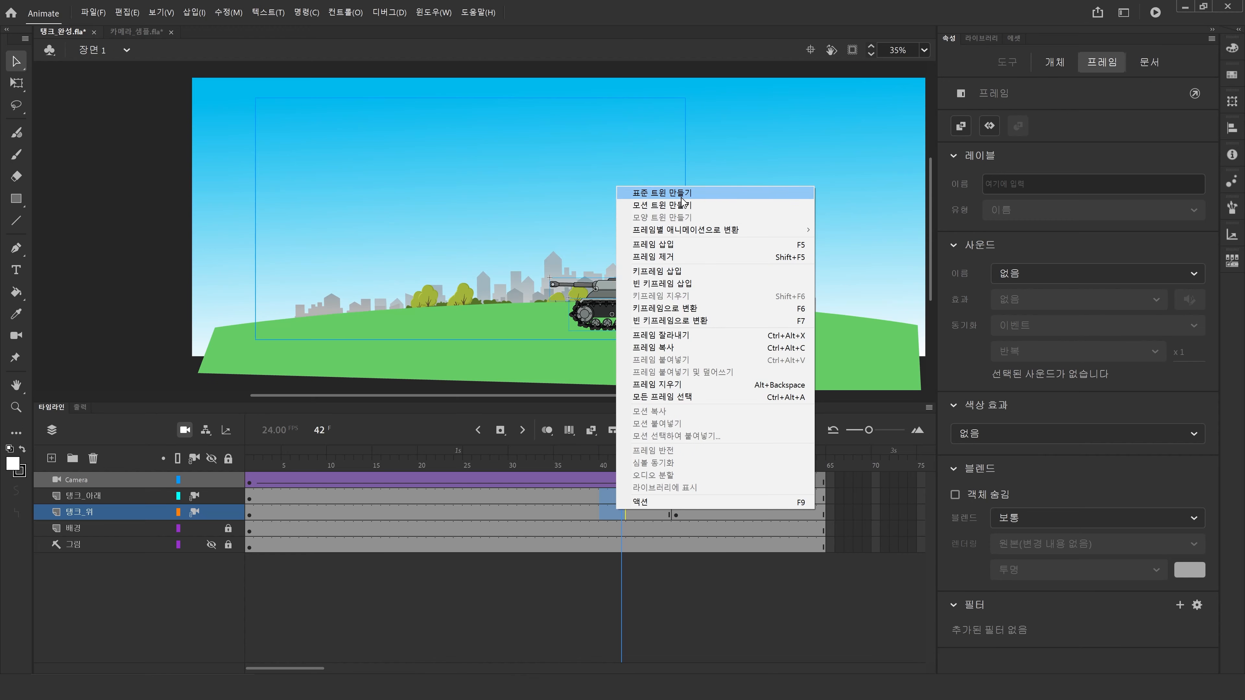
{"action": "left_click", "coordinate": [662, 192]}
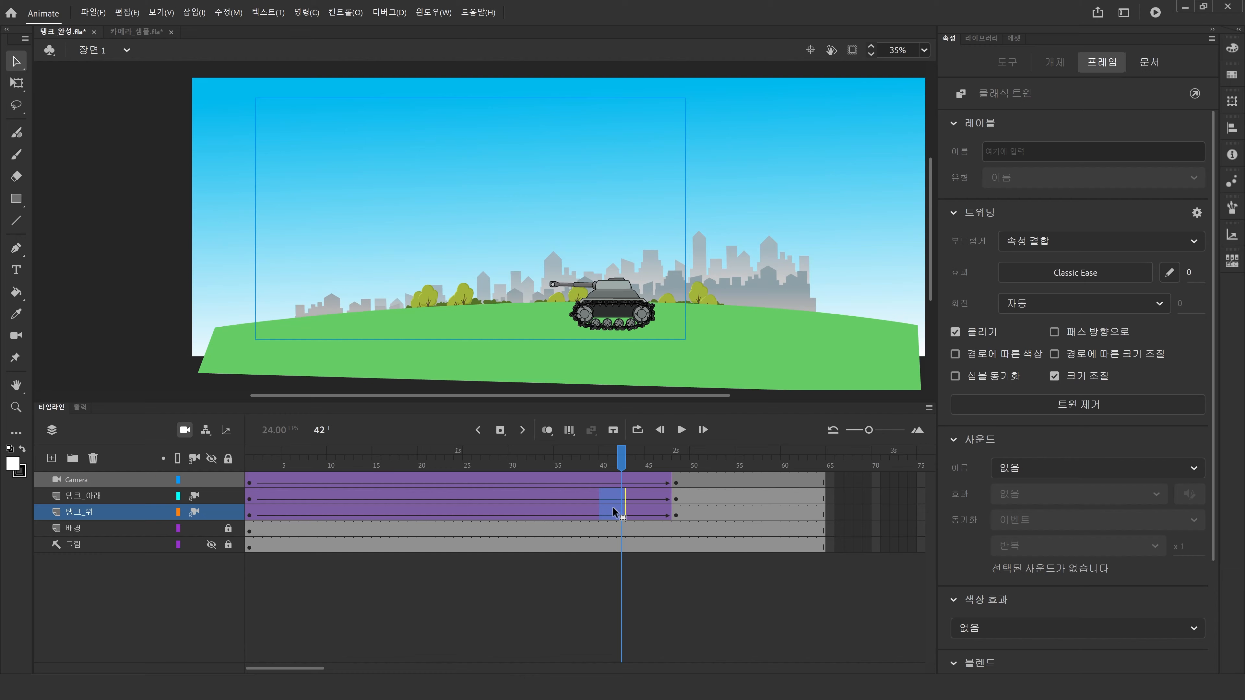
Step: Nudge both tank parts at the frame 48 keyframes horizontally to the left by about a third of the tank's length
{"action": "left_click", "coordinate": [675, 511]}
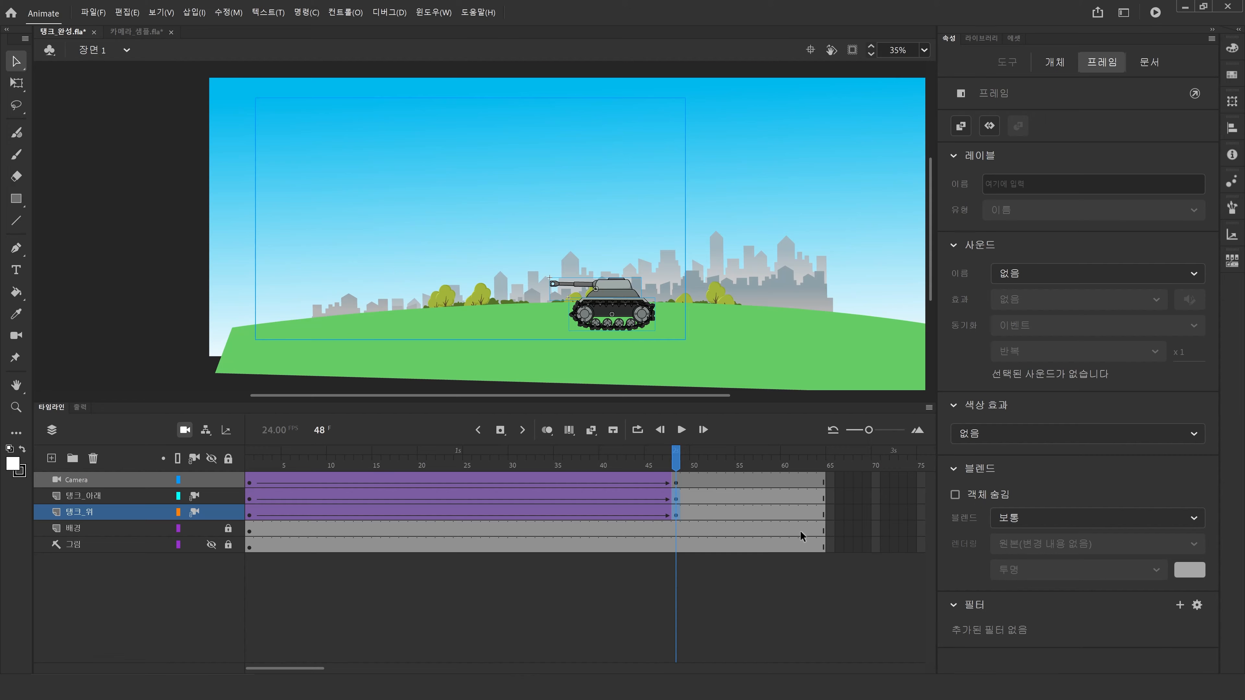
{"action": "left_click", "coordinate": [764, 515]}
{"action": "left_click", "coordinate": [677, 513]}
{"action": "key", "text": "shift+Left"}
{"action": "key", "text": "shift+Left"}
{"action": "key", "text": "shift+Left"}
{"action": "key", "text": "shift+Left"}
{"action": "key", "text": "shift+Left"}
{"action": "key", "text": "shift+Left"}
{"action": "key", "text": "shift+Left"}
{"action": "key", "text": "shift+Left"}
{"action": "key", "text": "shift+Left"}
{"action": "key", "text": "shift+Left"}
{"action": "key", "text": "shift+Left"}
{"action": "key", "text": "shift+Left"}
{"action": "key", "text": "shift+Left"}
{"action": "key", "text": "shift+Left"}
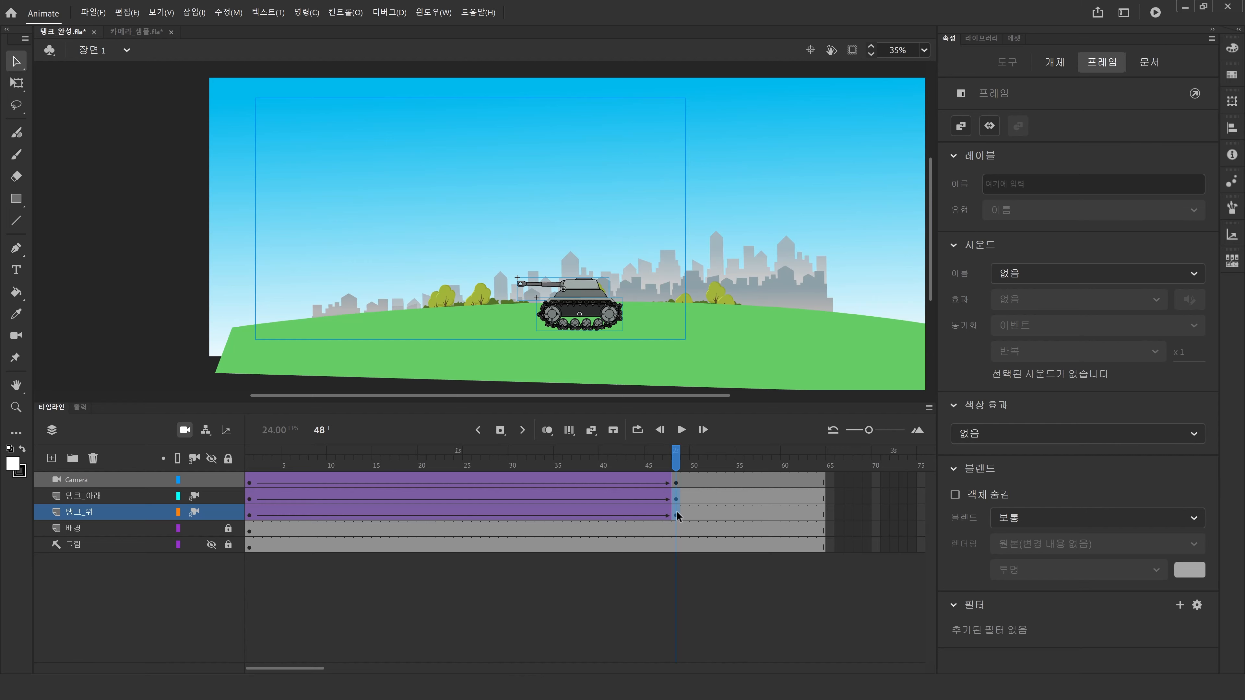
Step: Play the timeline from frame 1 to check the tank's movement, and return to the frame 48 keyframe on 탱크_위
{"action": "left_click_drag", "start_coordinate": [652, 466], "coordinate": [14, 471]}
{"action": "key", "text": "Return"}
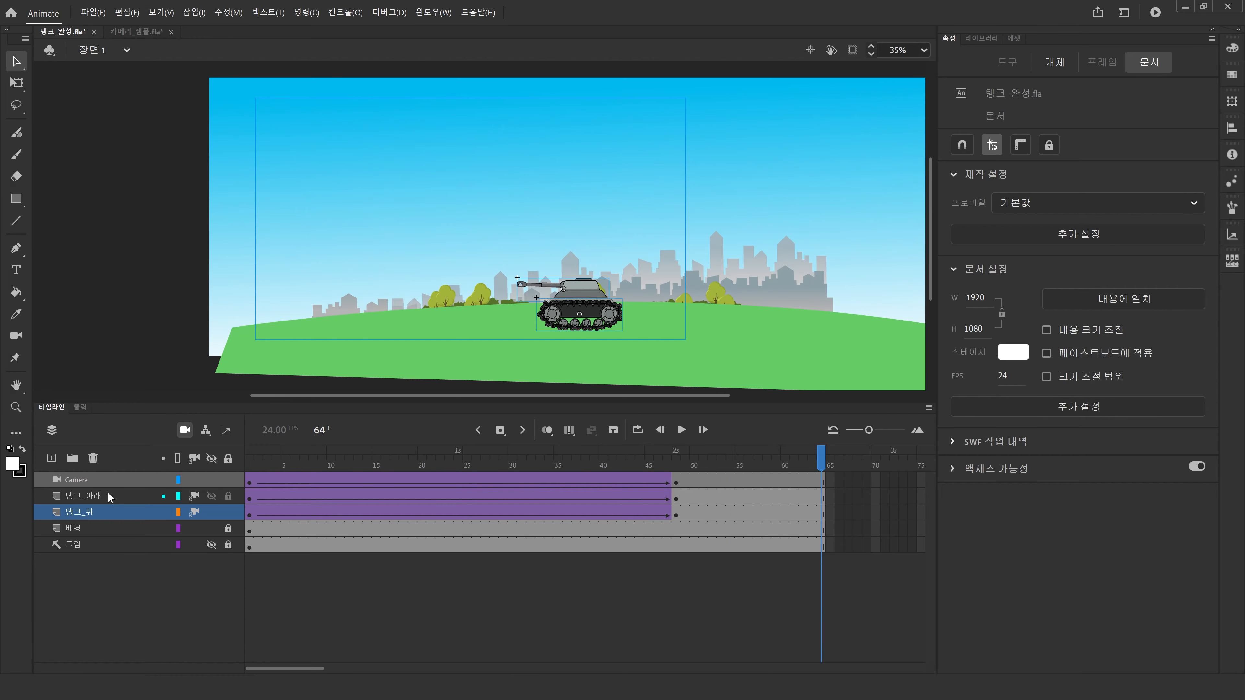
{"action": "left_click", "coordinate": [677, 514]}
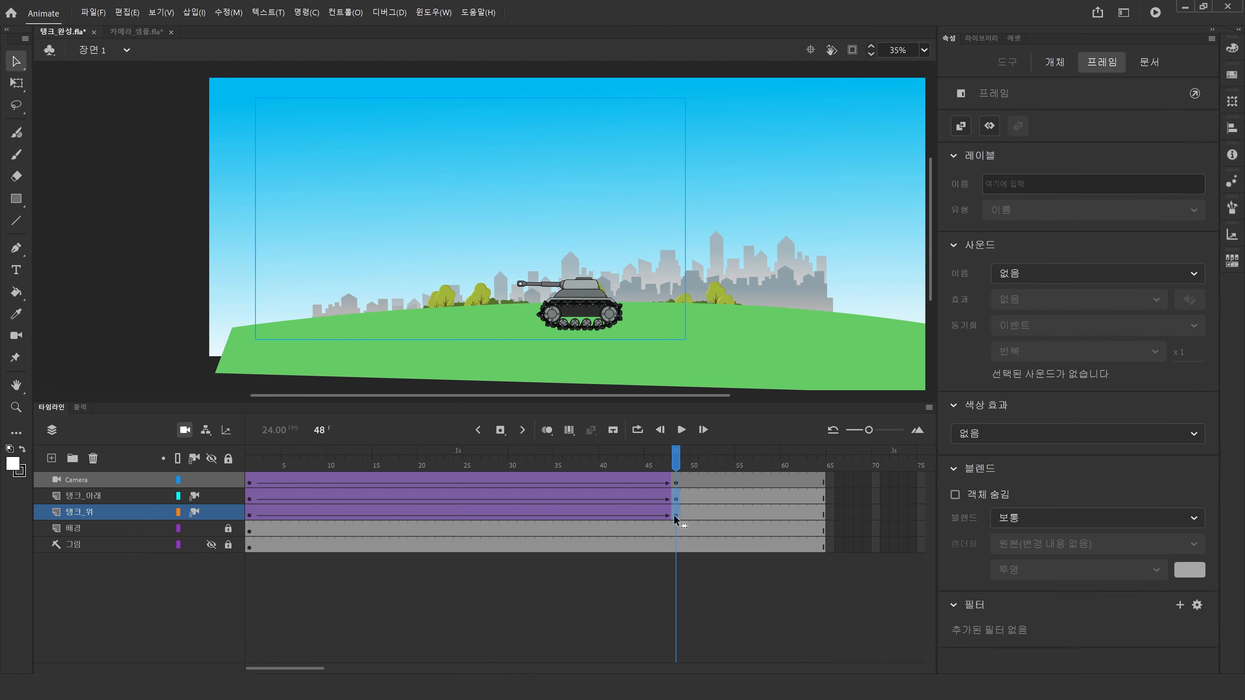
Step: Test the movie to check the tank's motion, and inspect the tank at frames 49 and 50
{"action": "left_click", "coordinate": [1155, 12]}
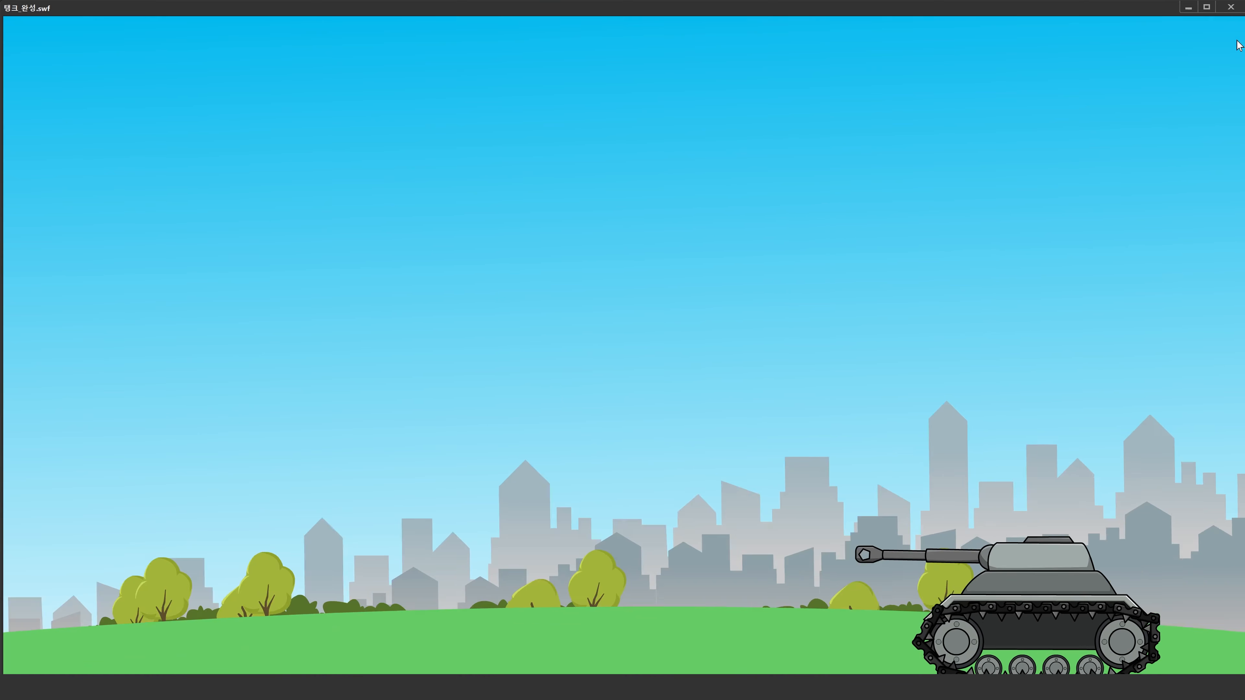
{"action": "left_click", "coordinate": [1232, 8]}
{"action": "left_click", "coordinate": [684, 496]}
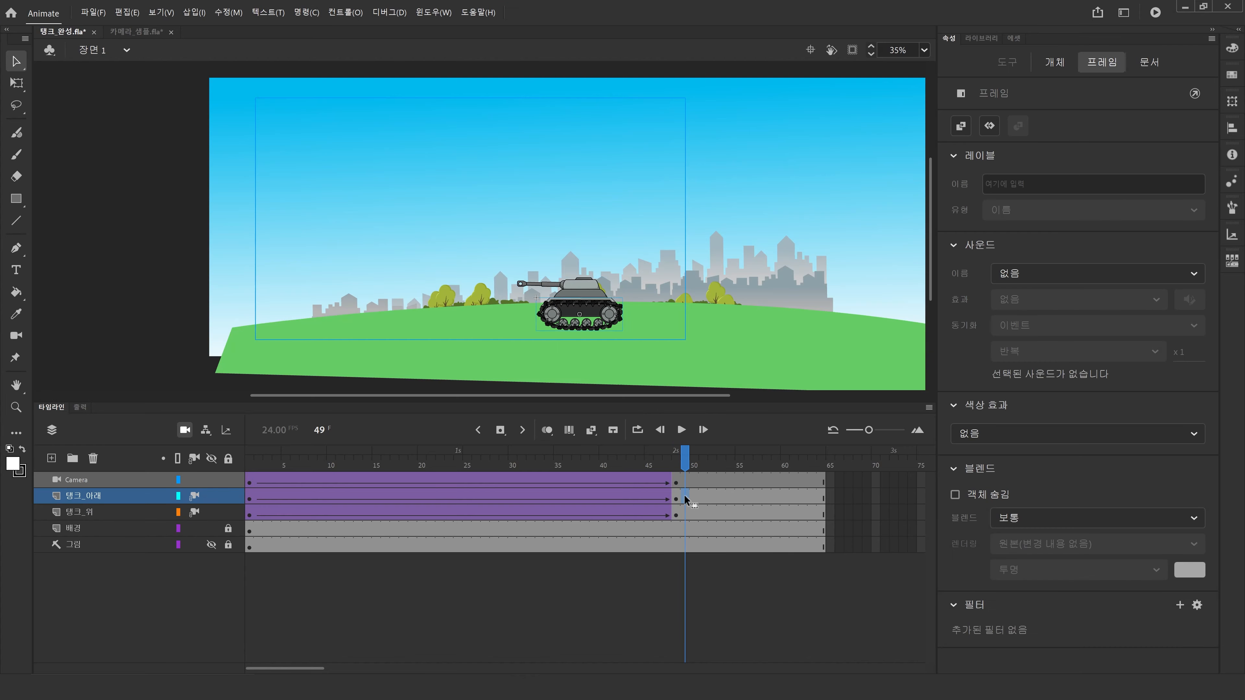
{"action": "left_click", "coordinate": [693, 466]}
{"action": "left_click", "coordinate": [601, 319]}
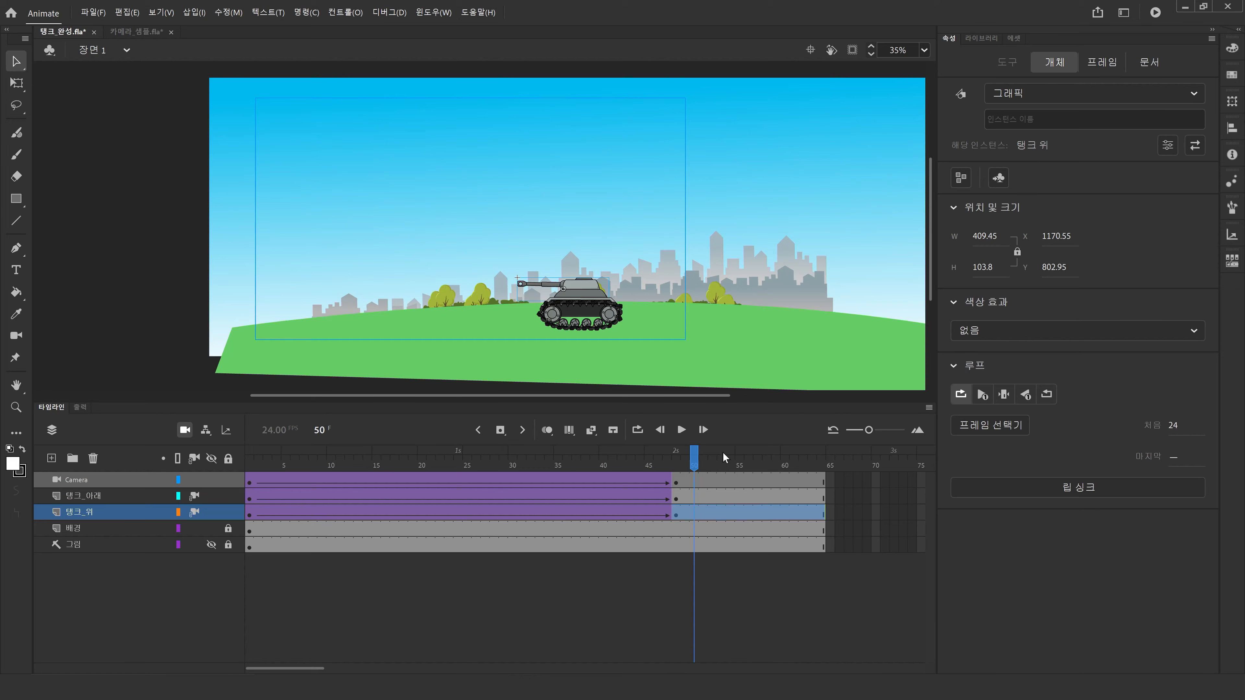
Step: Extend the frames of all layers to frame 130 and return the playhead to frame 48
{"action": "left_click_drag", "start_coordinate": [695, 463], "coordinate": [843, 578]}
{"action": "key", "text": "F5"}
{"action": "left_click_drag", "start_coordinate": [812, 463], "coordinate": [681, 529]}
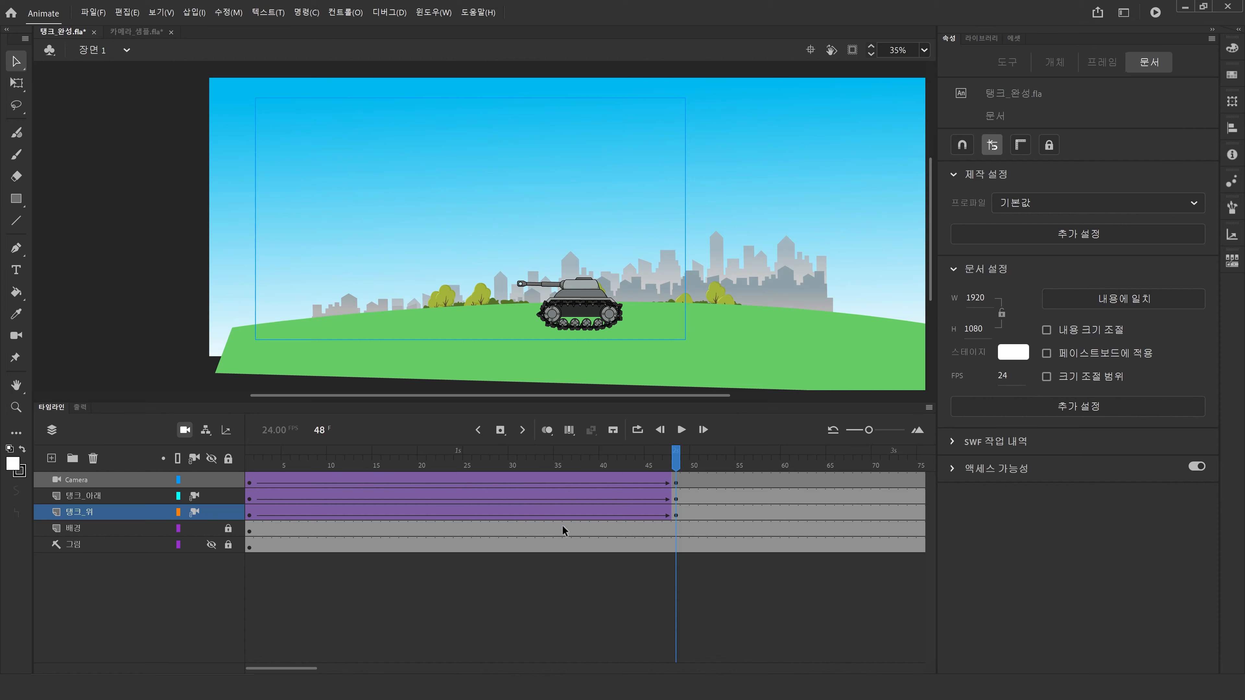
Step: Insert keyframes at frame 49 on 탱크_아래 and 탱크_위, and set both tank graphics to show a single frame, starting at 1
{"action": "left_click_drag", "start_coordinate": [677, 499], "coordinate": [682, 513]}
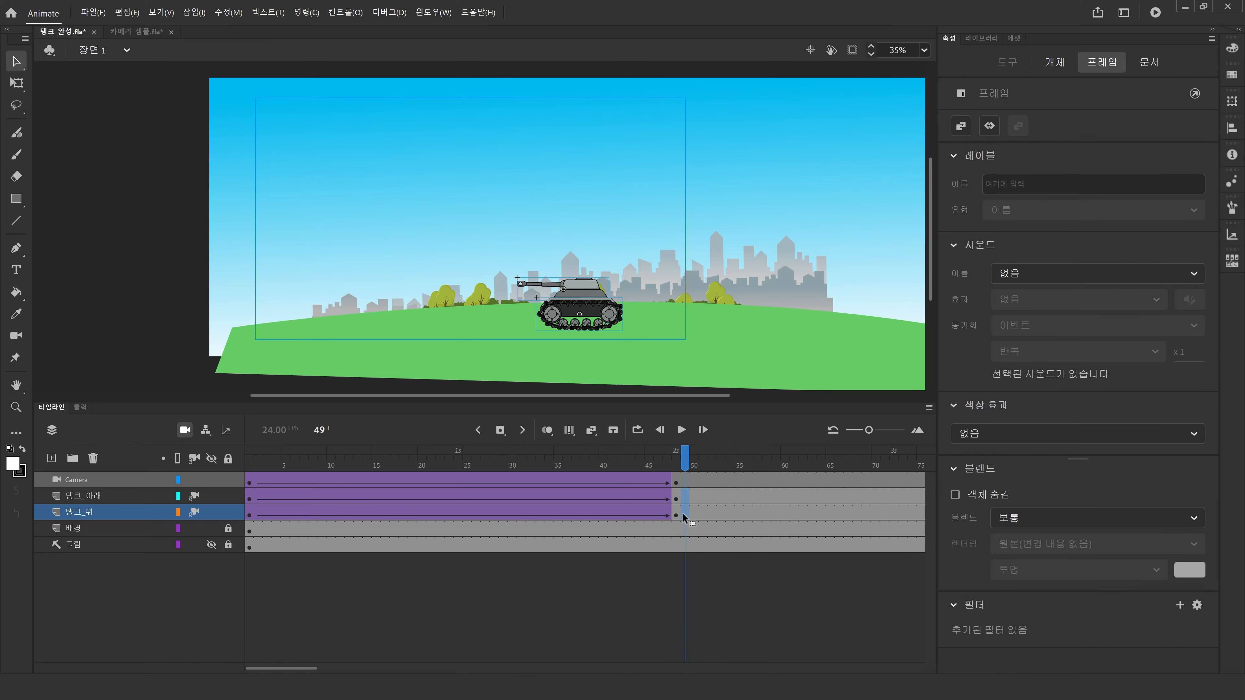
{"action": "left_click", "coordinate": [656, 584]}
{"action": "left_click", "coordinate": [592, 286]}
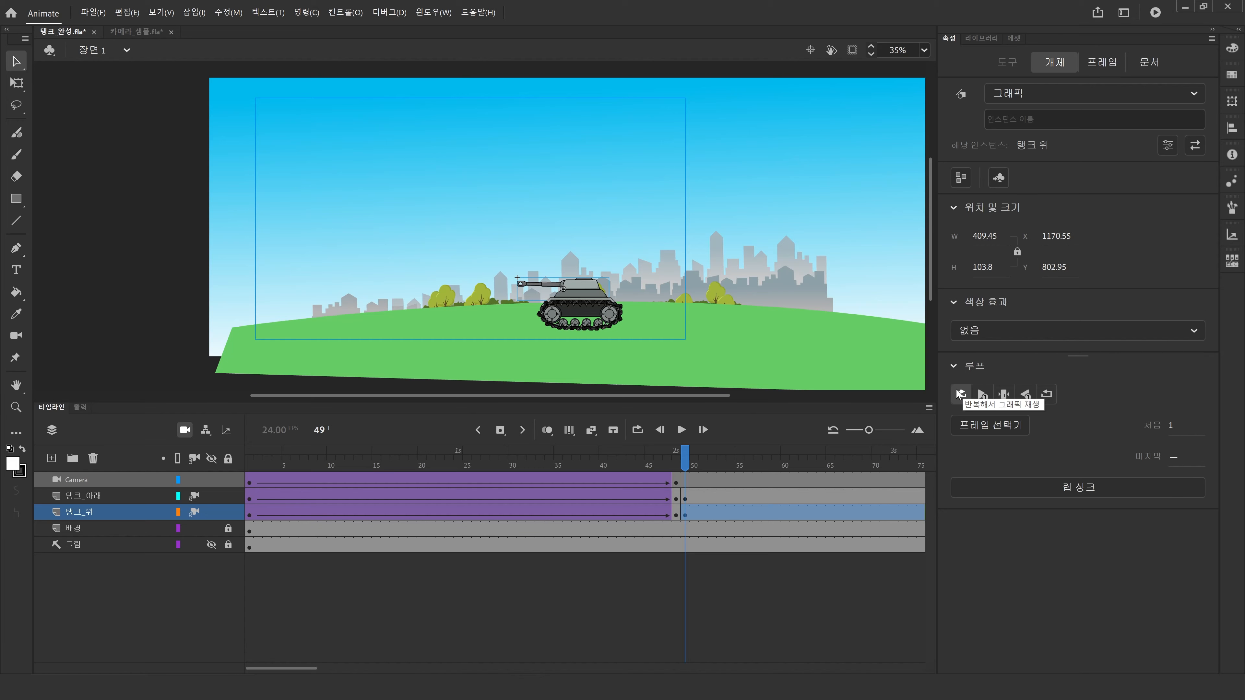
{"action": "mouse_move", "coordinate": [690, 461]}
{"action": "left_mouse_down"}
{"action": "mouse_move", "coordinate": [637, 470]}
{"action": "mouse_move", "coordinate": [688, 471]}
{"action": "left_mouse_up"}
{"action": "left_click", "coordinate": [582, 283]}
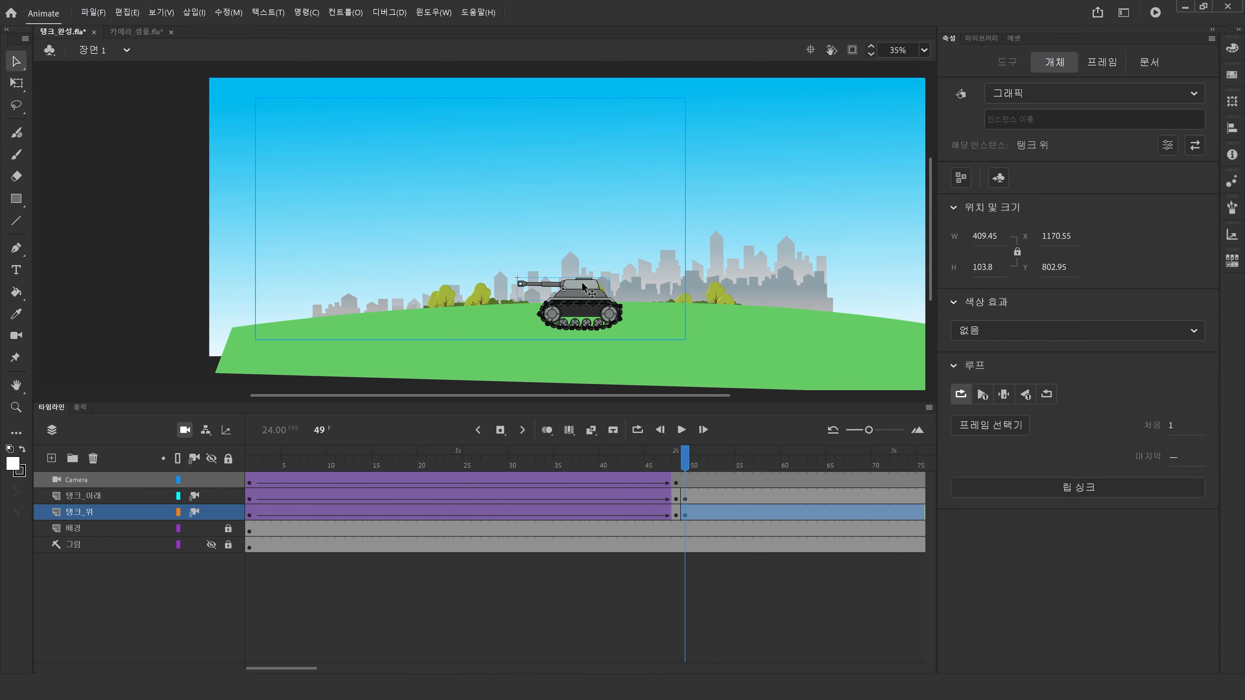
{"action": "left_click", "coordinate": [1004, 394]}
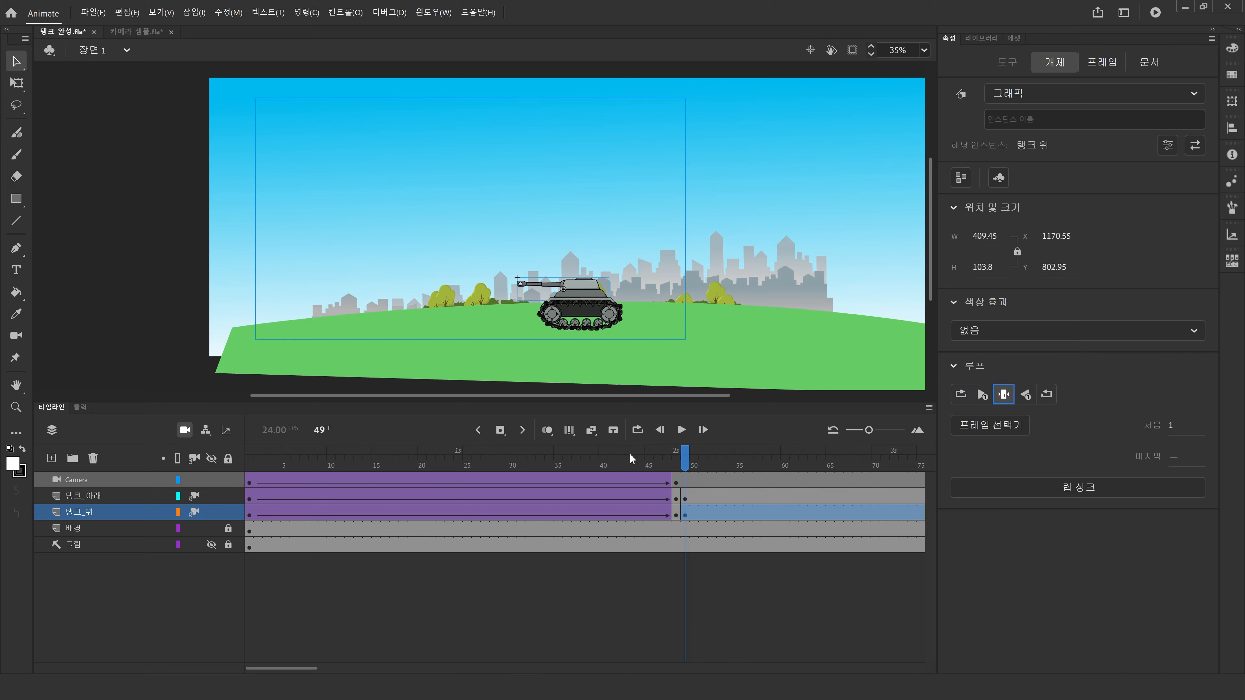
{"action": "left_click", "coordinate": [687, 499]}
{"action": "left_click", "coordinate": [580, 290]}
{"action": "left_click", "coordinate": [586, 322]}
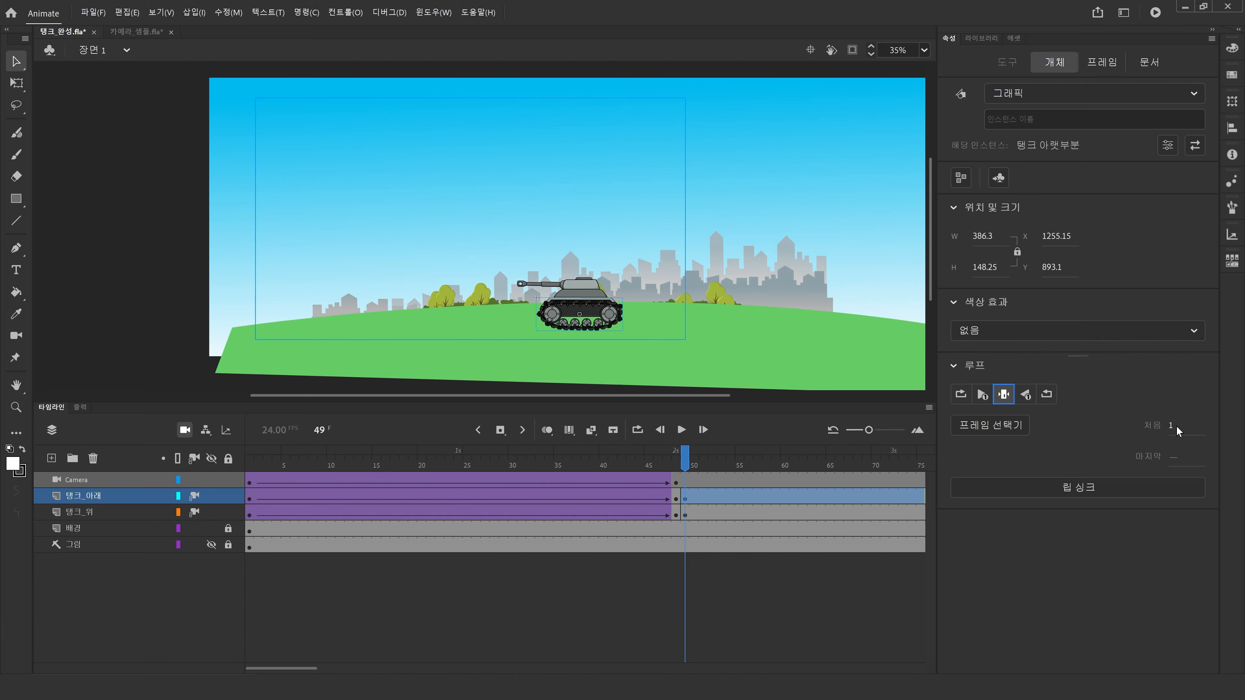
Step: Test the movie from frame 1 to check that the tank's tracks stop, and close the preview
{"action": "left_click_drag", "start_coordinate": [686, 463], "coordinate": [1, 464]}
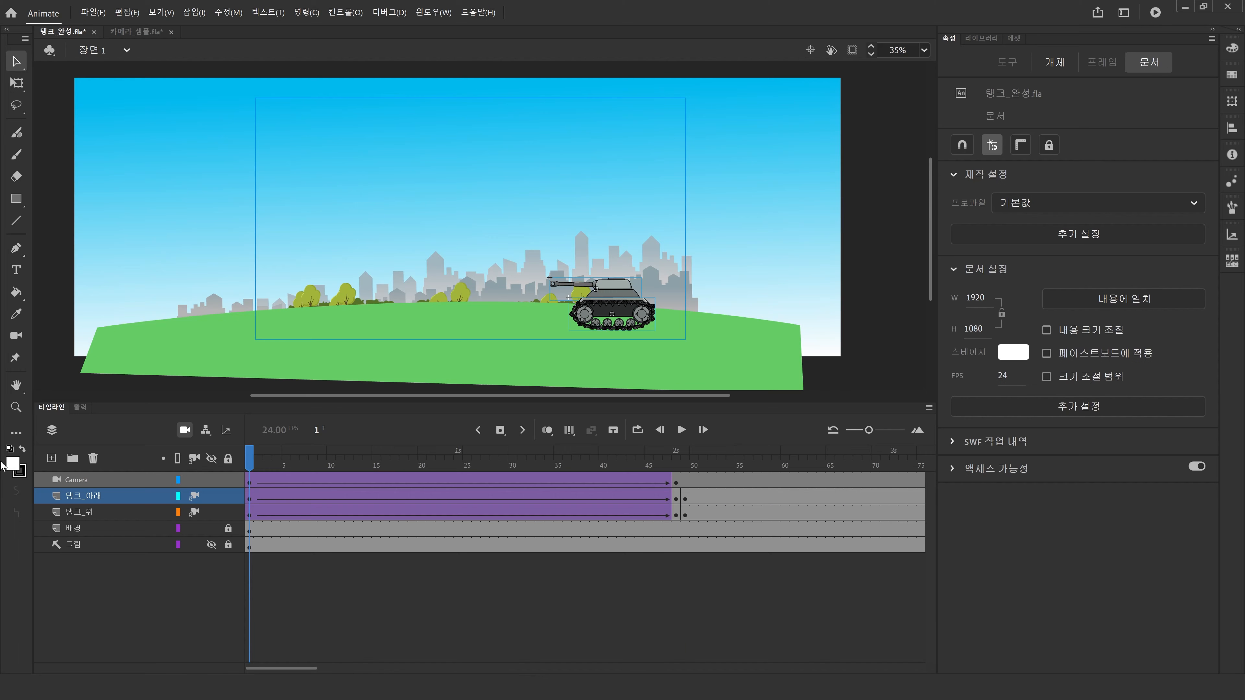
{"action": "key", "text": "ctrl+Return"}
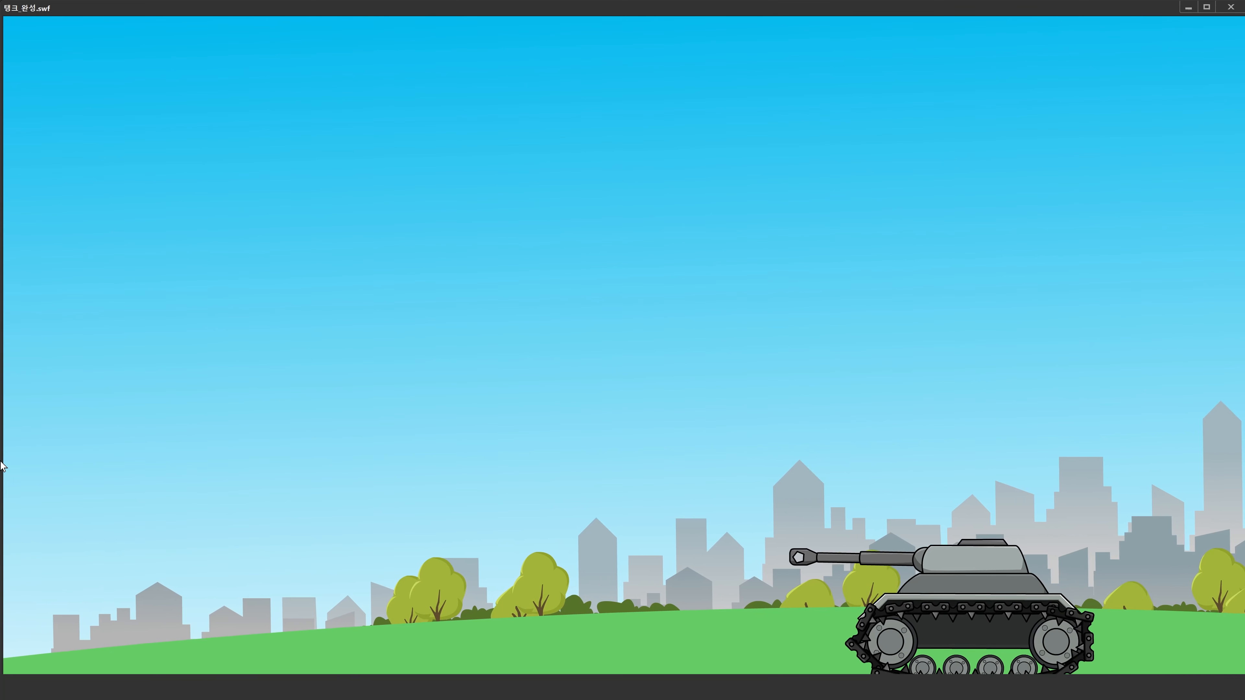
{"action": "left_click", "coordinate": [1231, 14]}
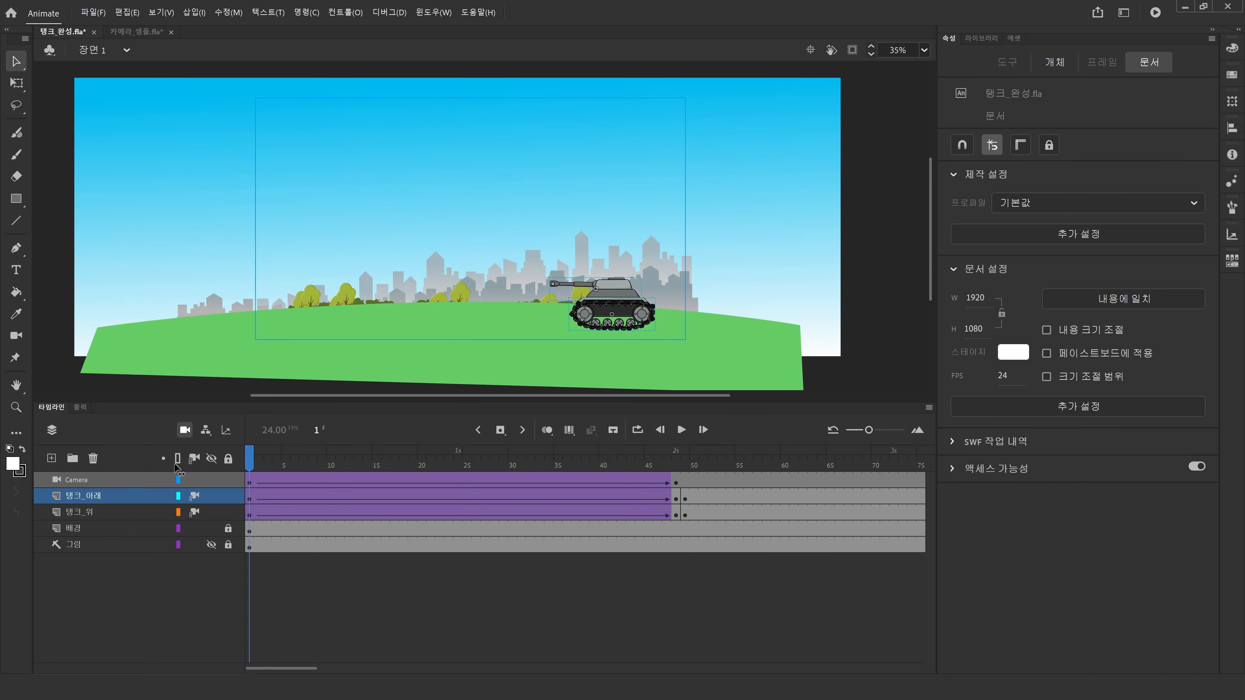
Step: Lock the 탱크_아래 and 탱크_위 layers, move the playhead to frame 72, and save the file
{"action": "left_click", "coordinate": [558, 485]}
{"action": "left_click_drag", "start_coordinate": [558, 484], "coordinate": [576, 539]}
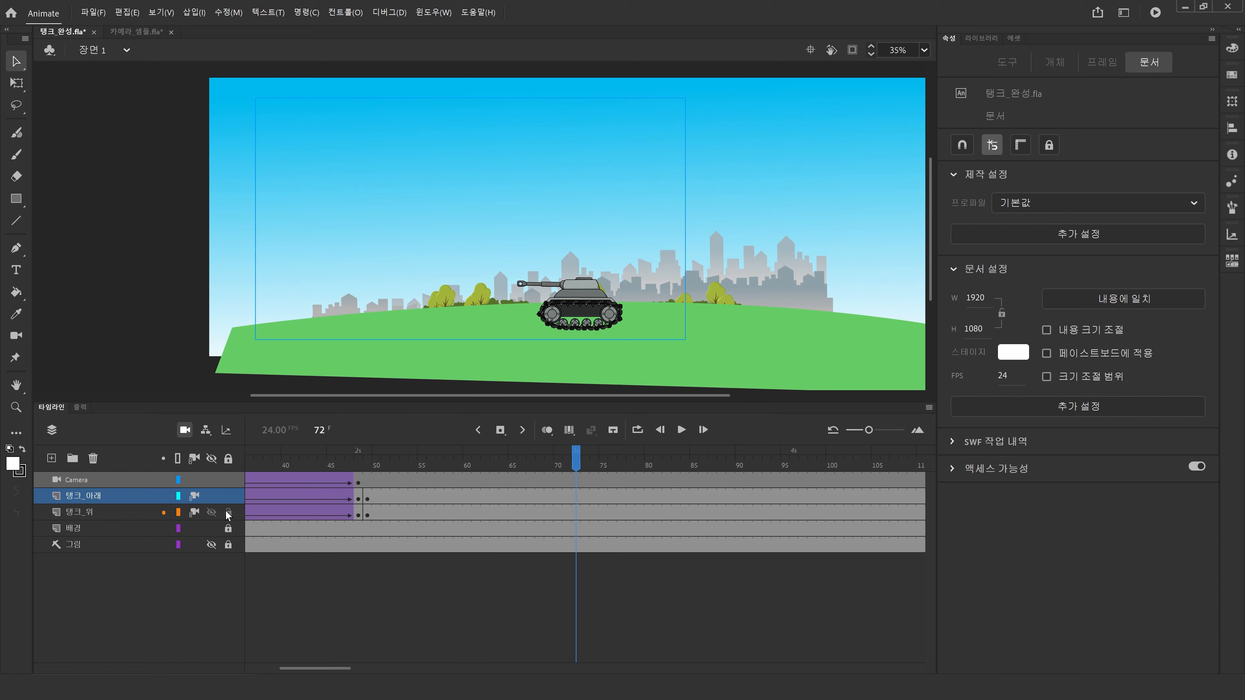
{"action": "key", "text": "ctrl+s"}
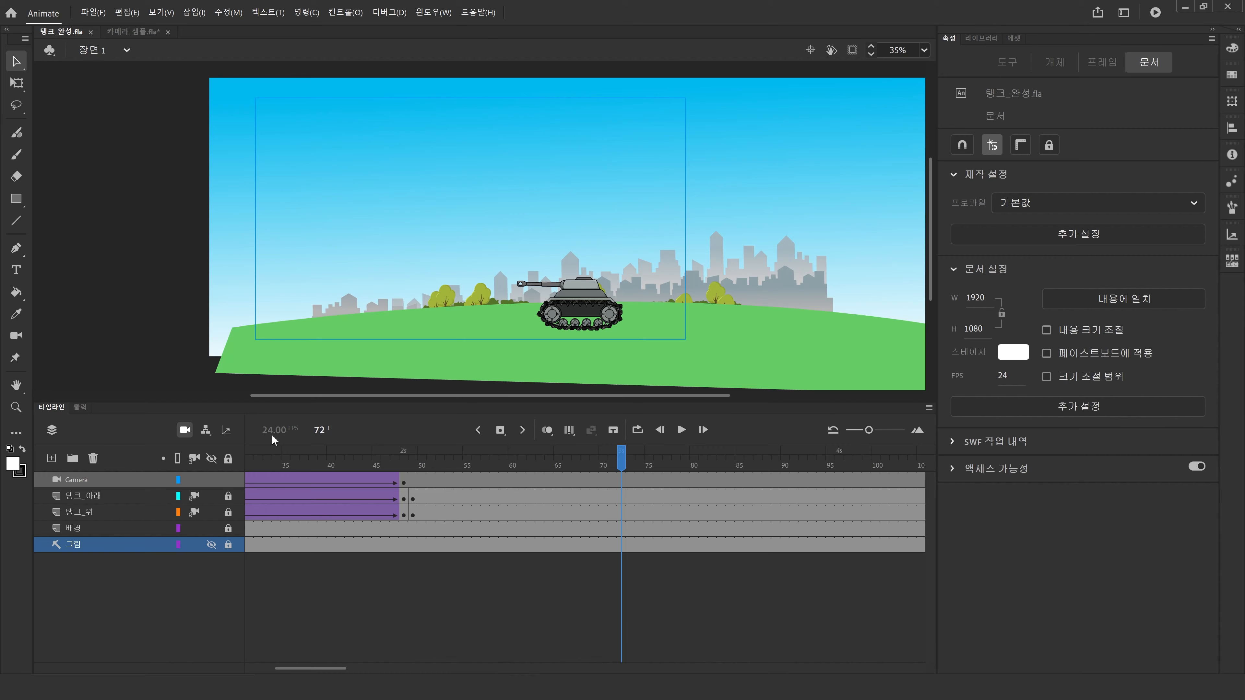
Step: Add two layers named 탱크_아래 and 탱크_위 above the camera-attached tank layers and transfer the tank frames from frame 72 onward to them
{"action": "left_click", "coordinate": [135, 501]}
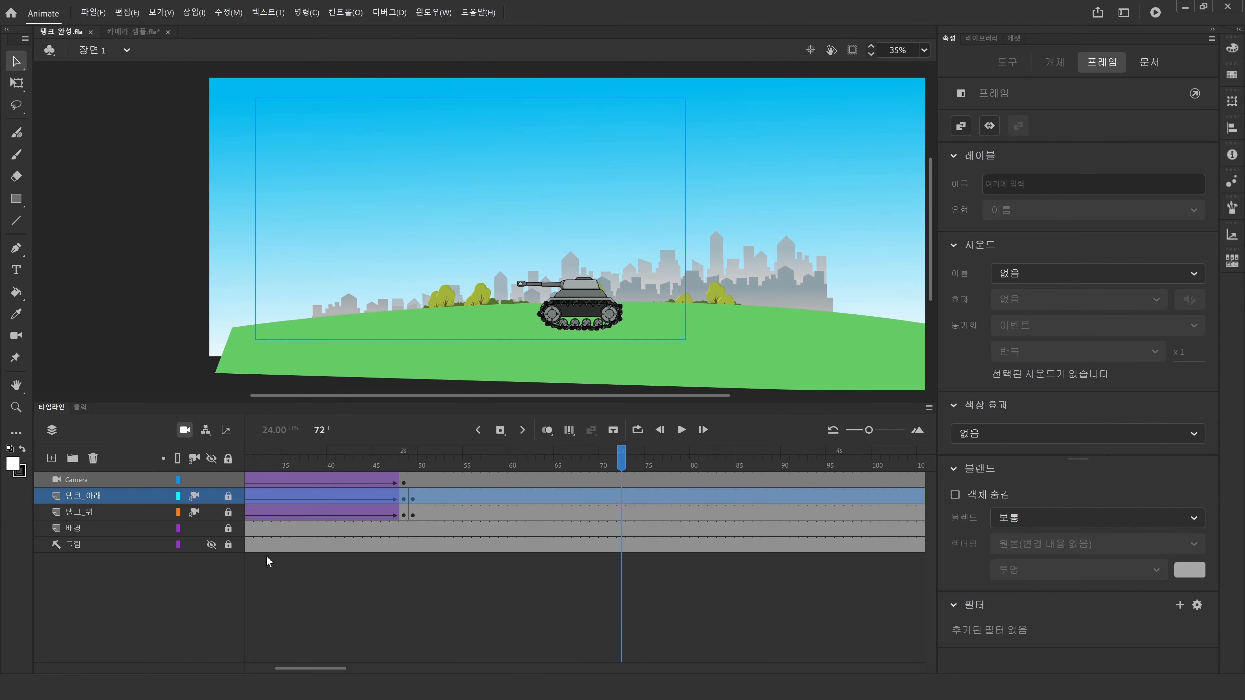
{"action": "left_click", "coordinate": [52, 459]}
{"action": "left_click", "coordinate": [52, 458]}
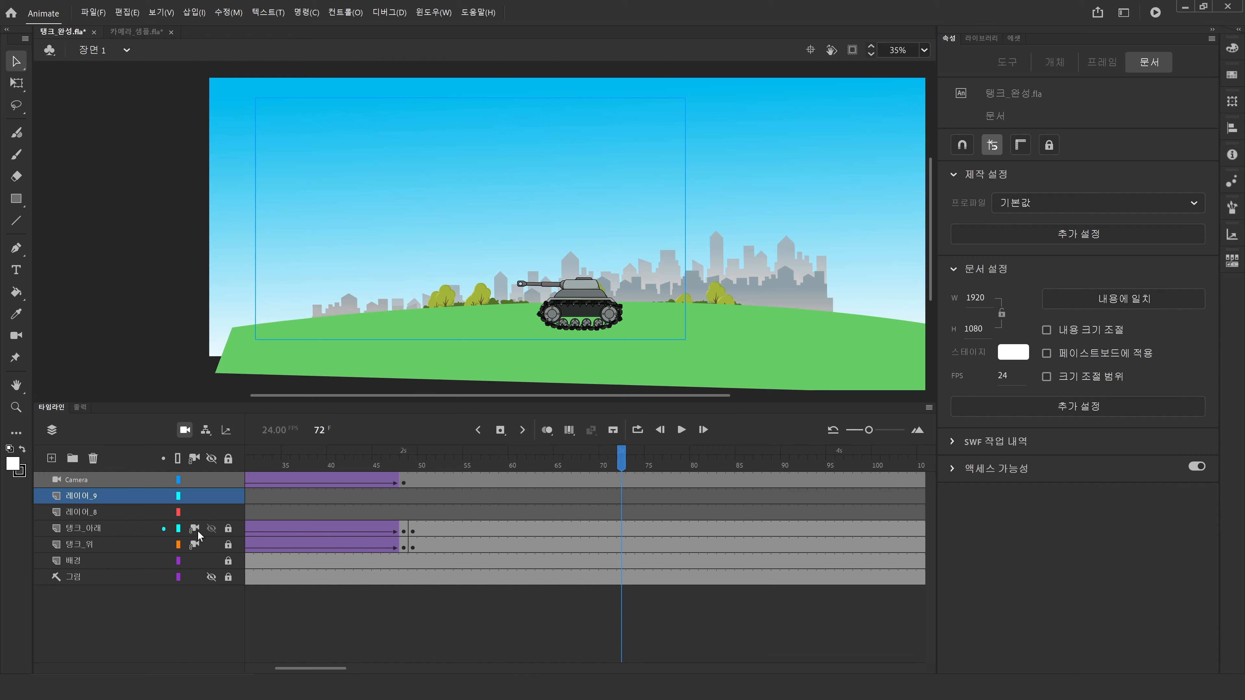
{"action": "left_click", "coordinate": [624, 542]}
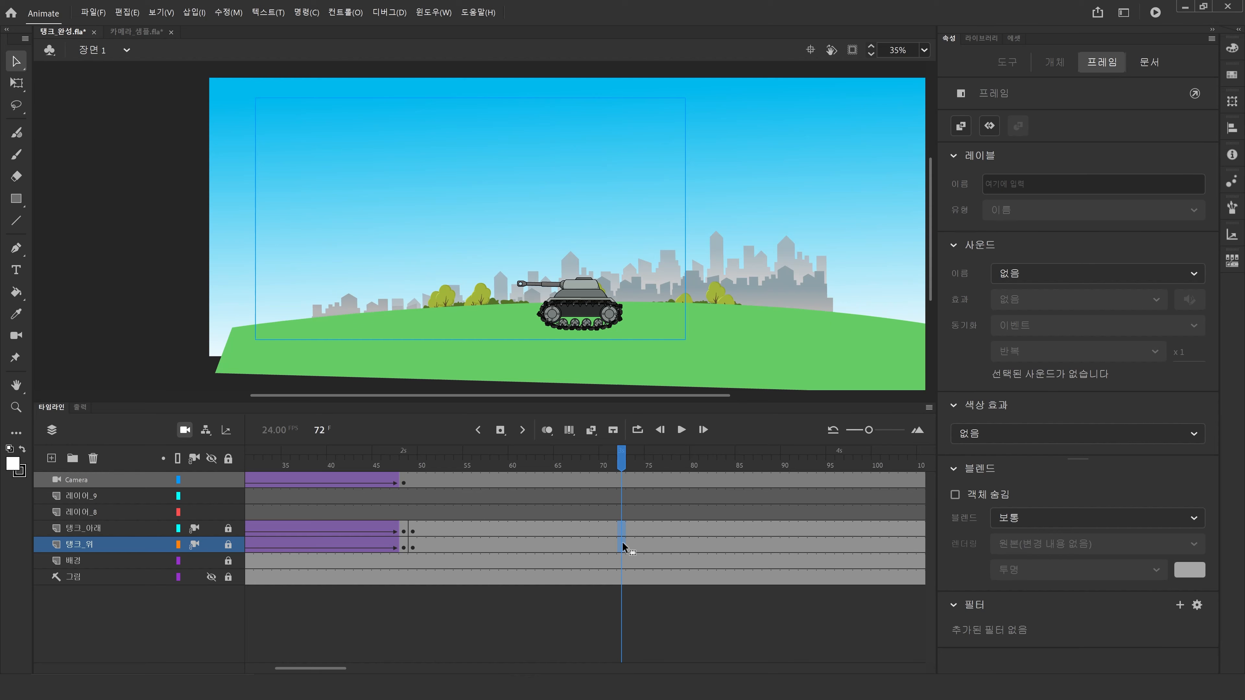
{"action": "left_click_drag", "start_coordinate": [623, 543], "coordinate": [620, 511]}
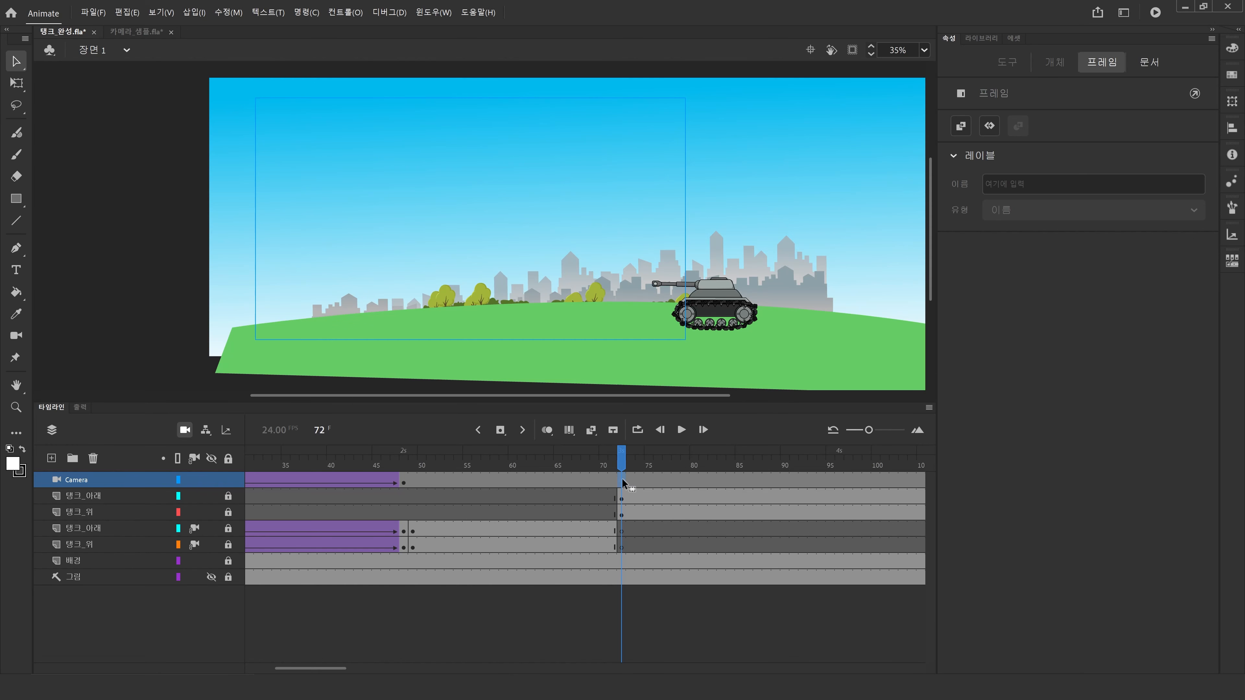
Step: Insert a Camera keyframe at frame 72, zoom the camera to 201%, and center it on the tank at X -922, Y -469
{"action": "key", "text": "F6"}
{"action": "left_click", "coordinate": [16, 336]}
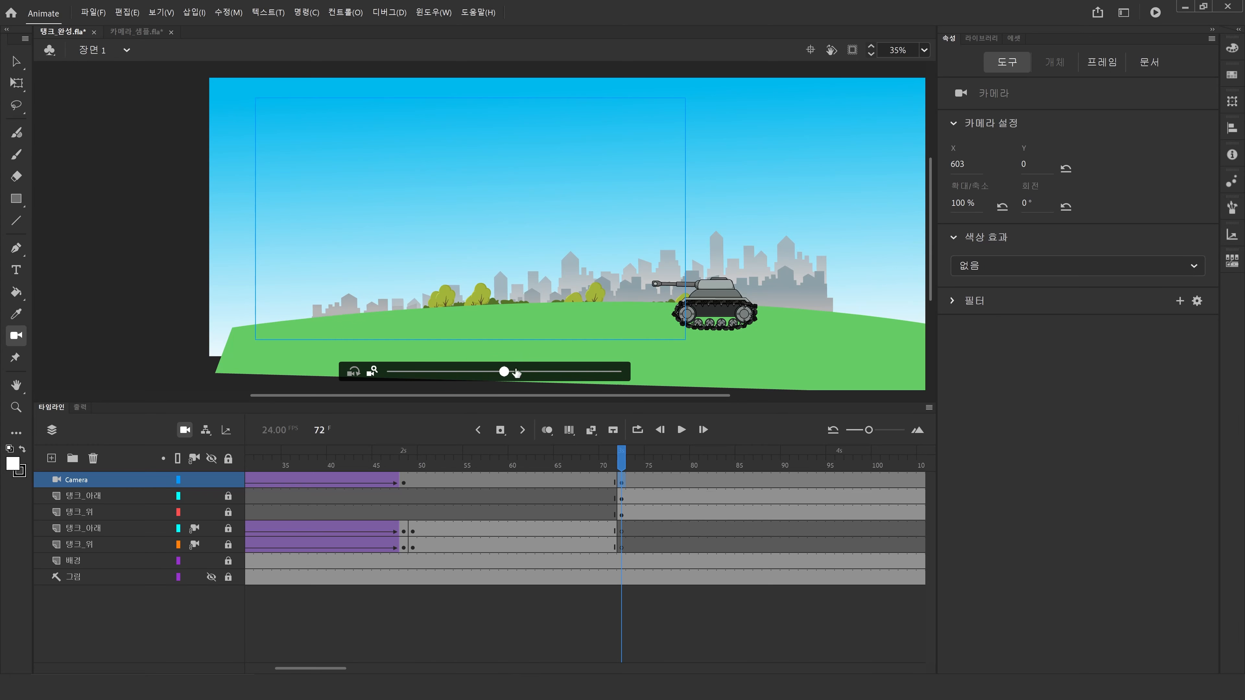
{"action": "left_click_drag", "start_coordinate": [517, 374], "coordinate": [599, 376]}
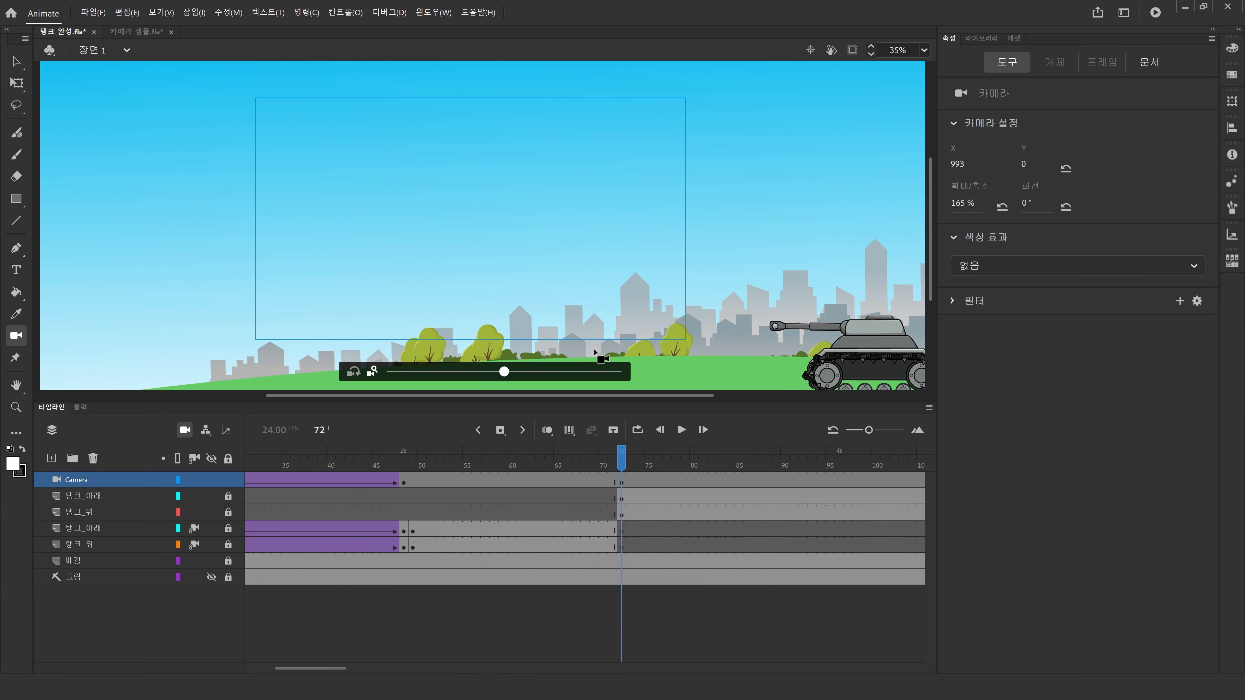
{"action": "left_click_drag", "start_coordinate": [736, 328], "coordinate": [672, 280]}
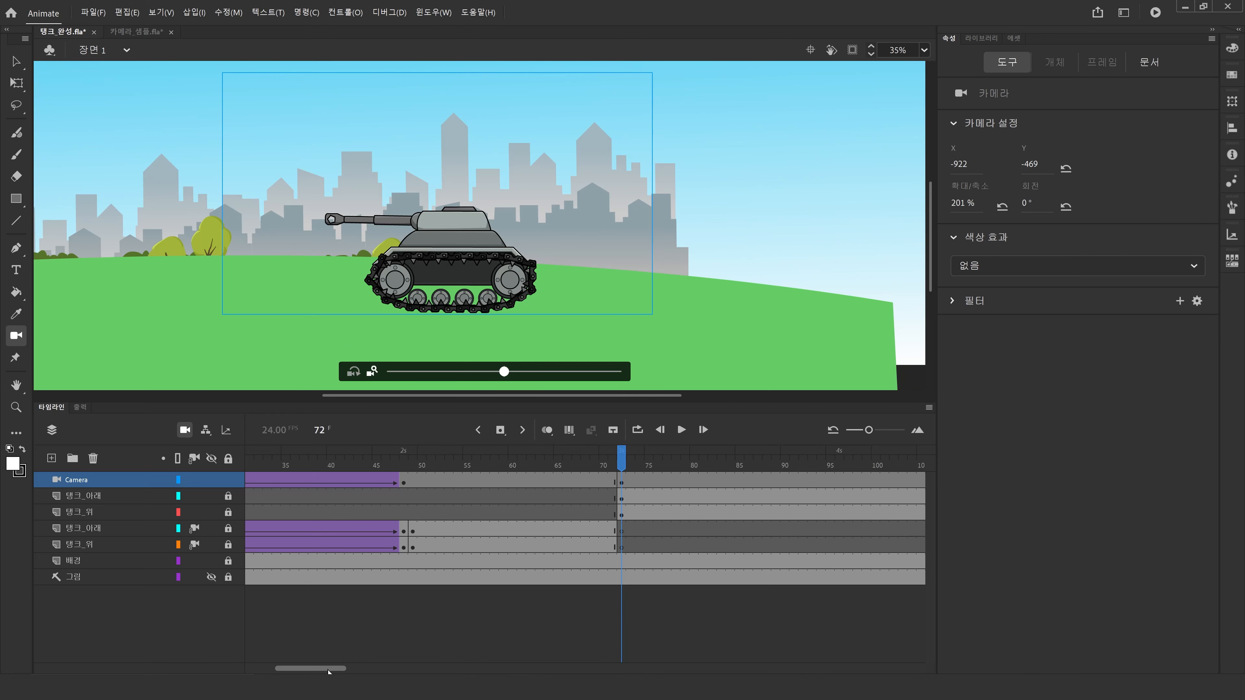
Step: Play the timeline to check the camera's jump to the tank close-up, and return to frame 72
{"action": "left_click_drag", "start_coordinate": [329, 671], "coordinate": [243, 672]}
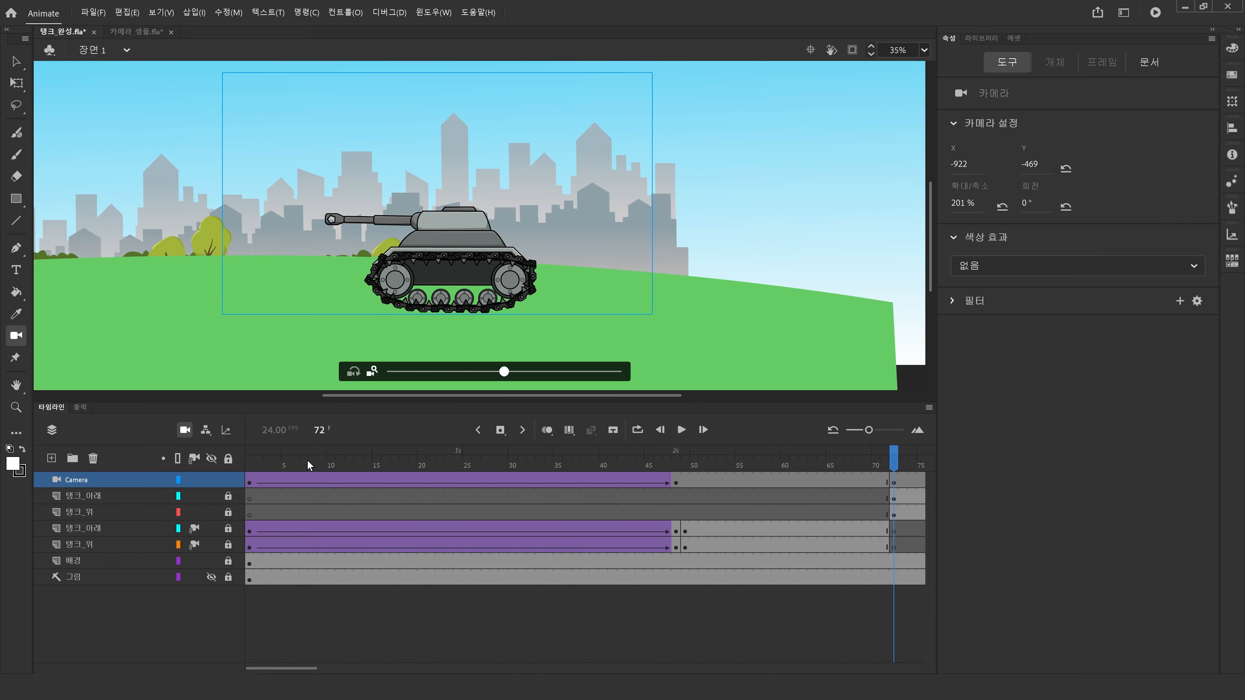
{"action": "key", "text": "Return"}
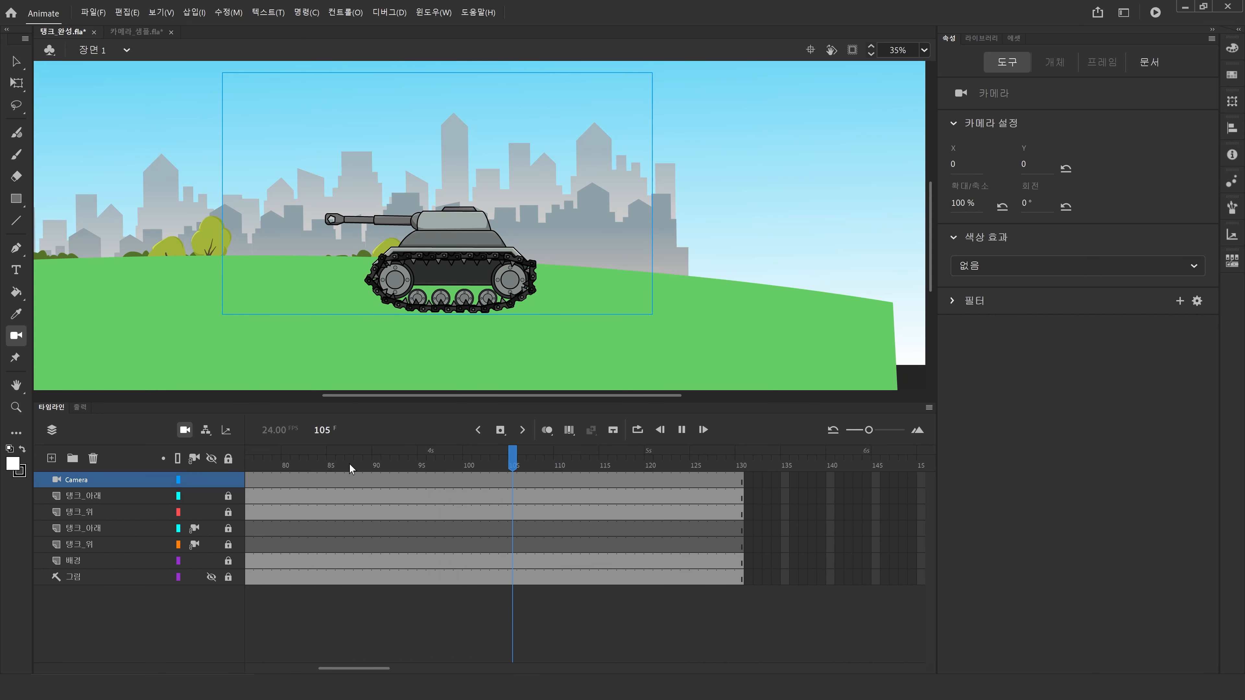
{"action": "left_click_drag", "start_coordinate": [349, 464], "coordinate": [530, 461]}
{"action": "key", "text": "Return"}
{"action": "key", "text": "Return"}
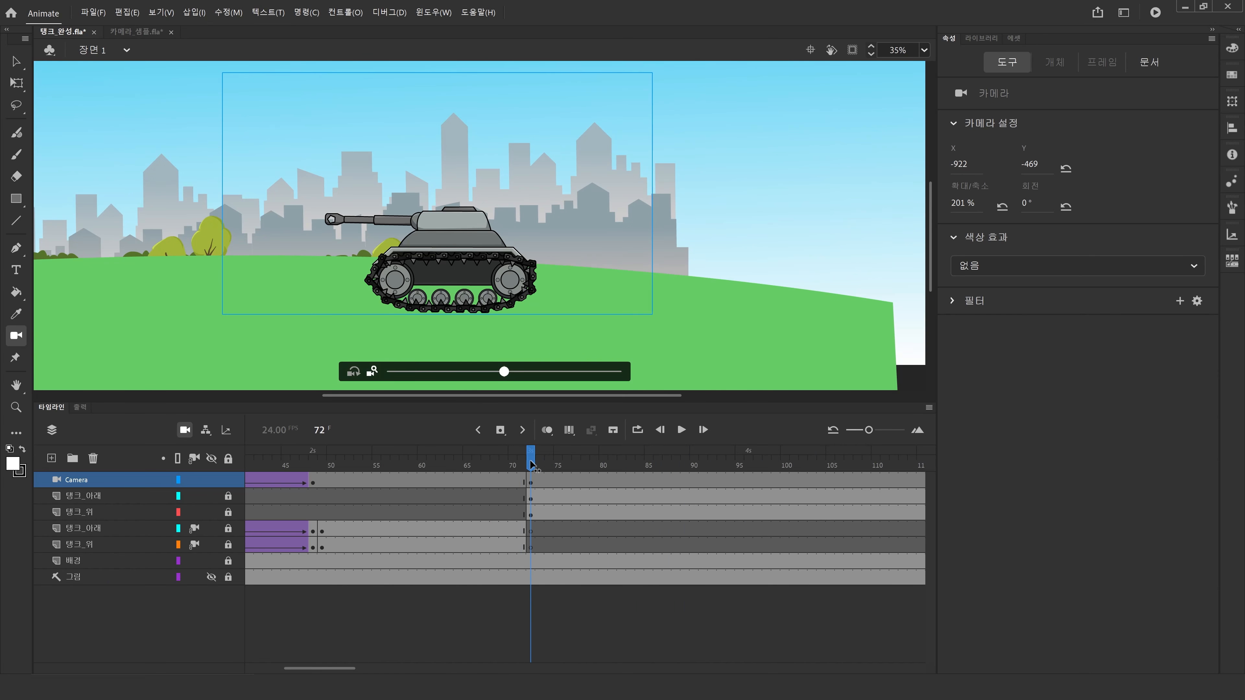
Step: Add a layer directly above the camera-attached 탱크_아래 layer, insert a blank keyframe on it at frame 86, and save the file
{"action": "left_click", "coordinate": [71, 533]}
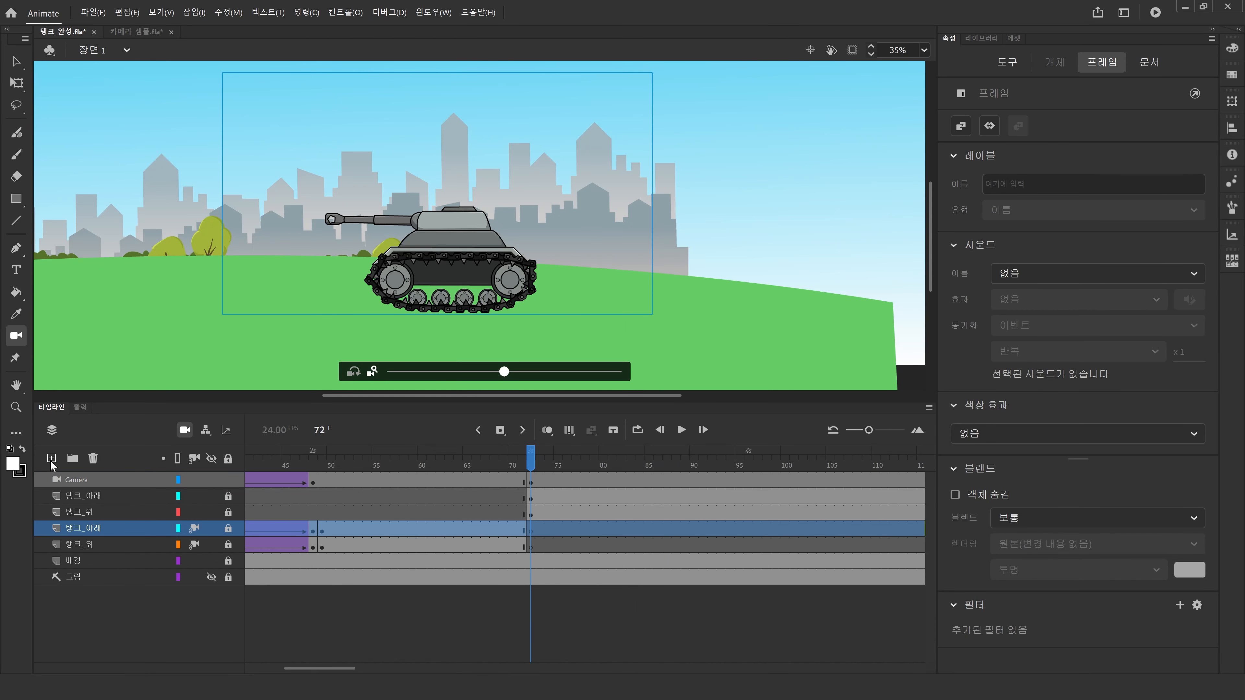
{"action": "left_click", "coordinate": [51, 459]}
{"action": "key", "text": "Return"}
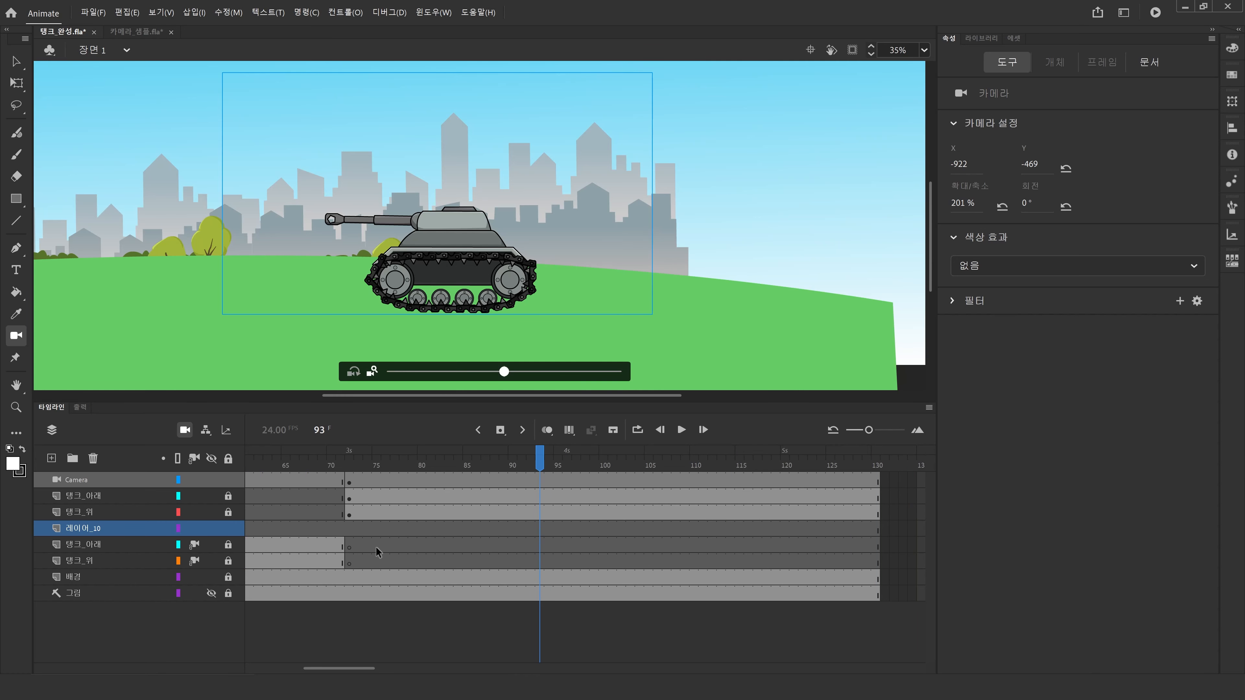
{"action": "left_click", "coordinate": [347, 531]}
{"action": "left_click", "coordinate": [461, 528]}
{"action": "left_click", "coordinate": [473, 528]}
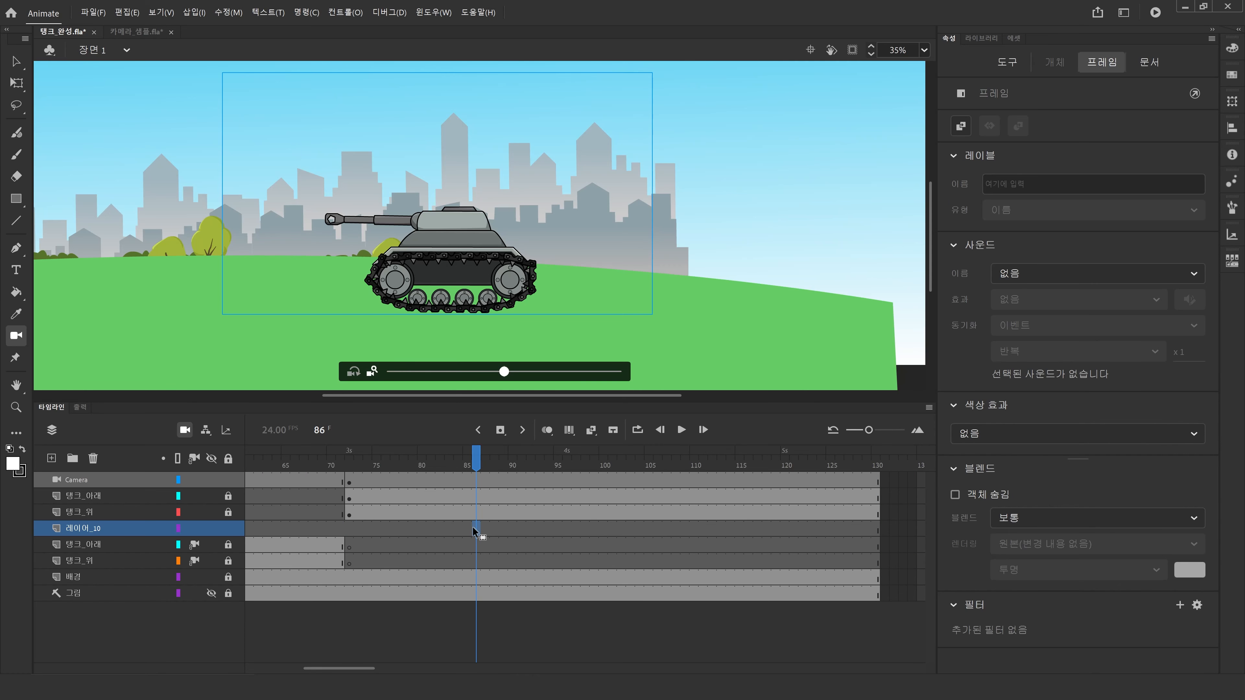
{"action": "left_click_drag", "start_coordinate": [480, 462], "coordinate": [901, 624]}
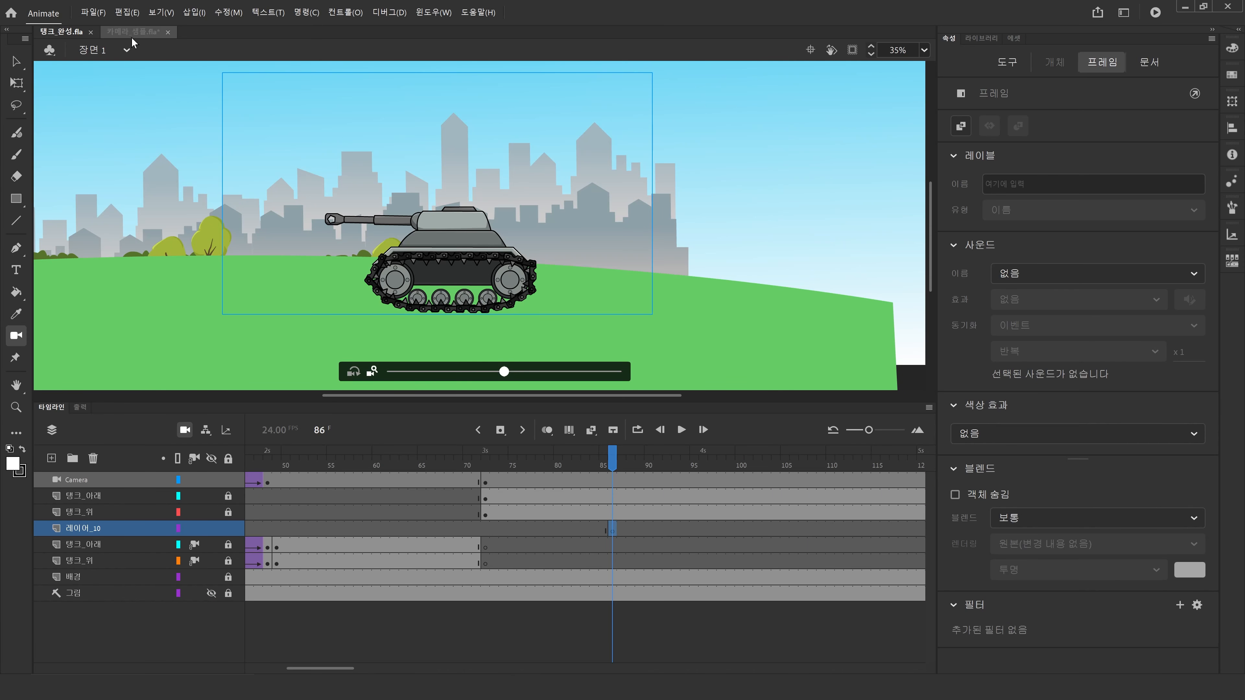
Step: Switch to 카메라_샘플.fla, show the 인간 layer, and copy its character
{"action": "left_click", "coordinate": [135, 31]}
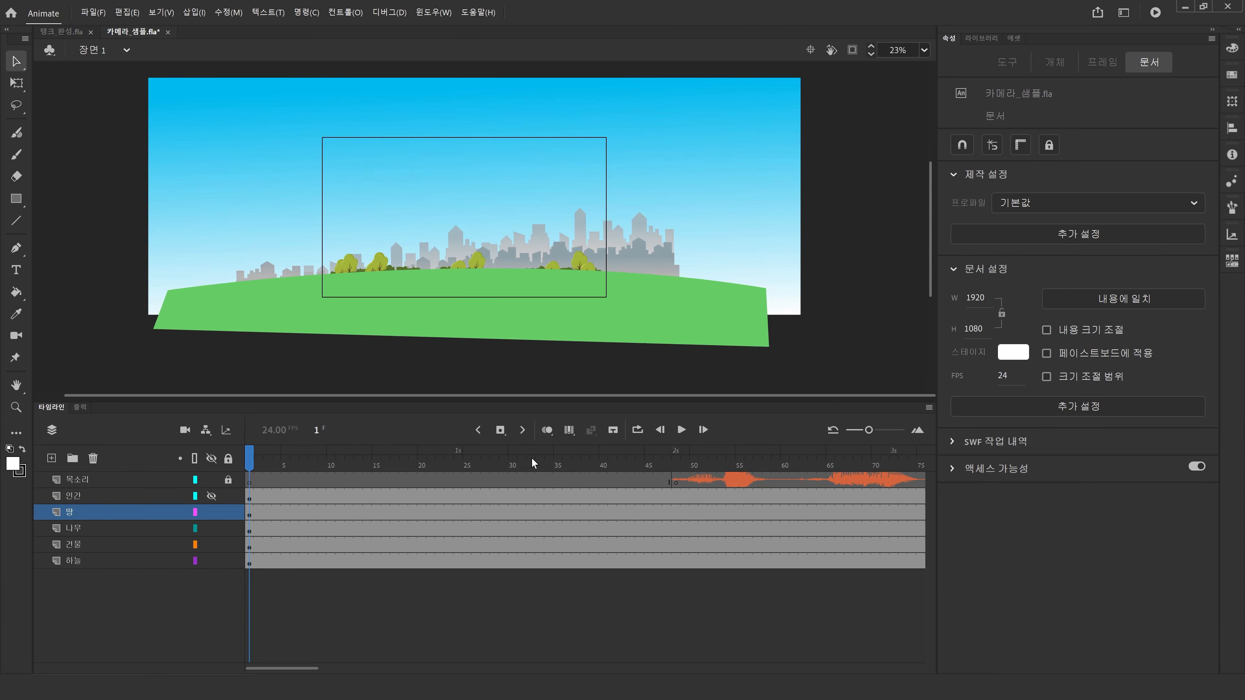
{"action": "left_click", "coordinate": [212, 495]}
{"action": "left_click", "coordinate": [570, 498]}
{"action": "left_click", "coordinate": [577, 498]}
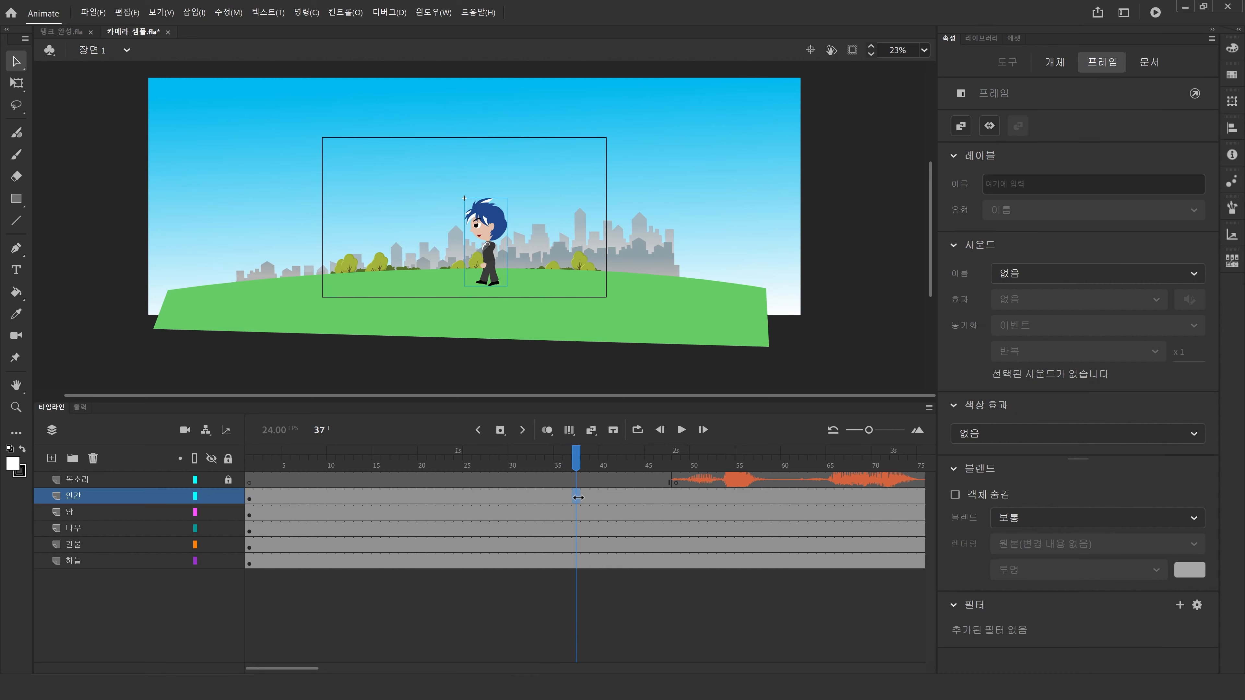
Step: Return to 탱크_완성.fla and paste the character in place at frame 86 on the new layer below the close-up tank layers
{"action": "left_click", "coordinate": [62, 32]}
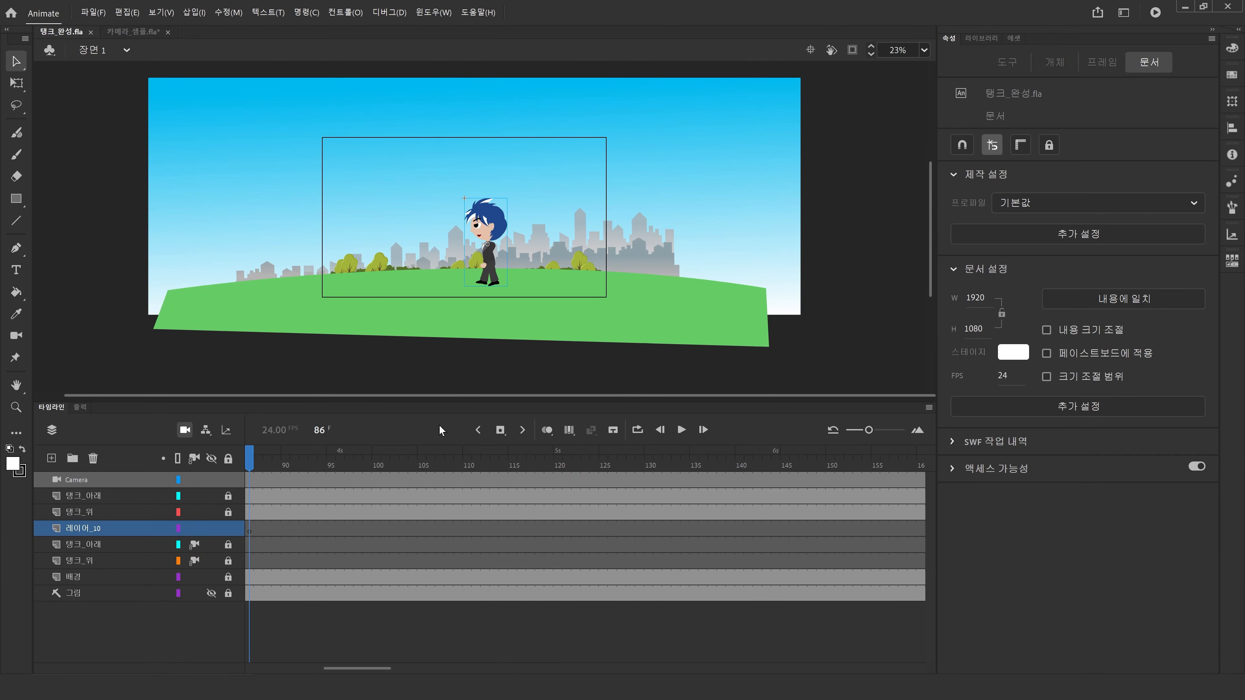
{"action": "left_click_drag", "start_coordinate": [250, 459], "coordinate": [431, 497]}
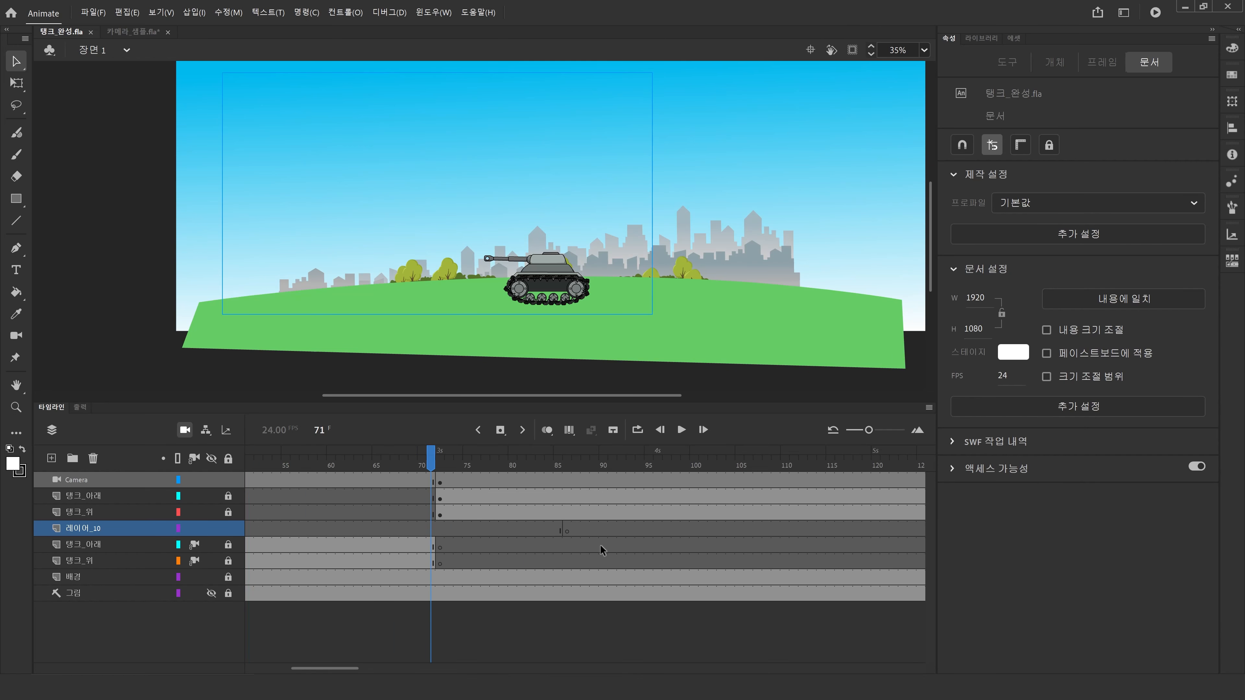
{"action": "left_click", "coordinate": [568, 531]}
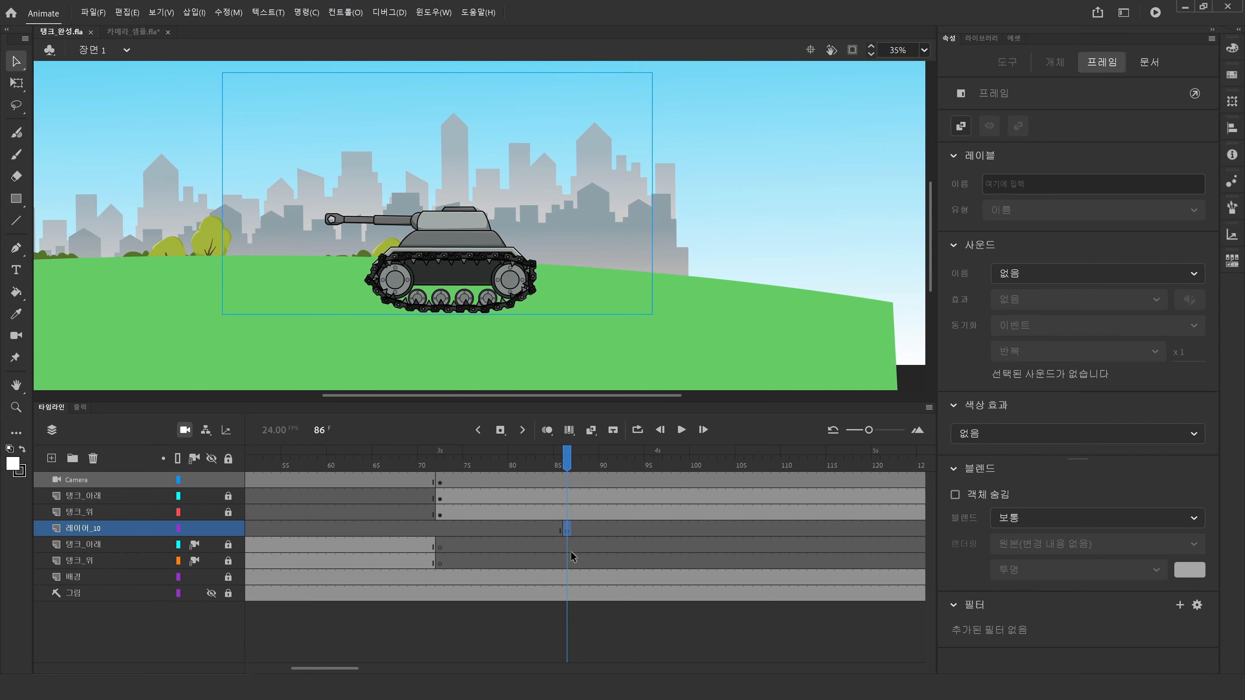
{"action": "key", "text": "ctrl+shift+v"}
Step: Scale the character down to about 168 × 347 and place it above the turret hatch with its body behind the tank
{"action": "left_click", "coordinate": [16, 407]}
{"action": "left_click", "coordinate": [340, 141]}
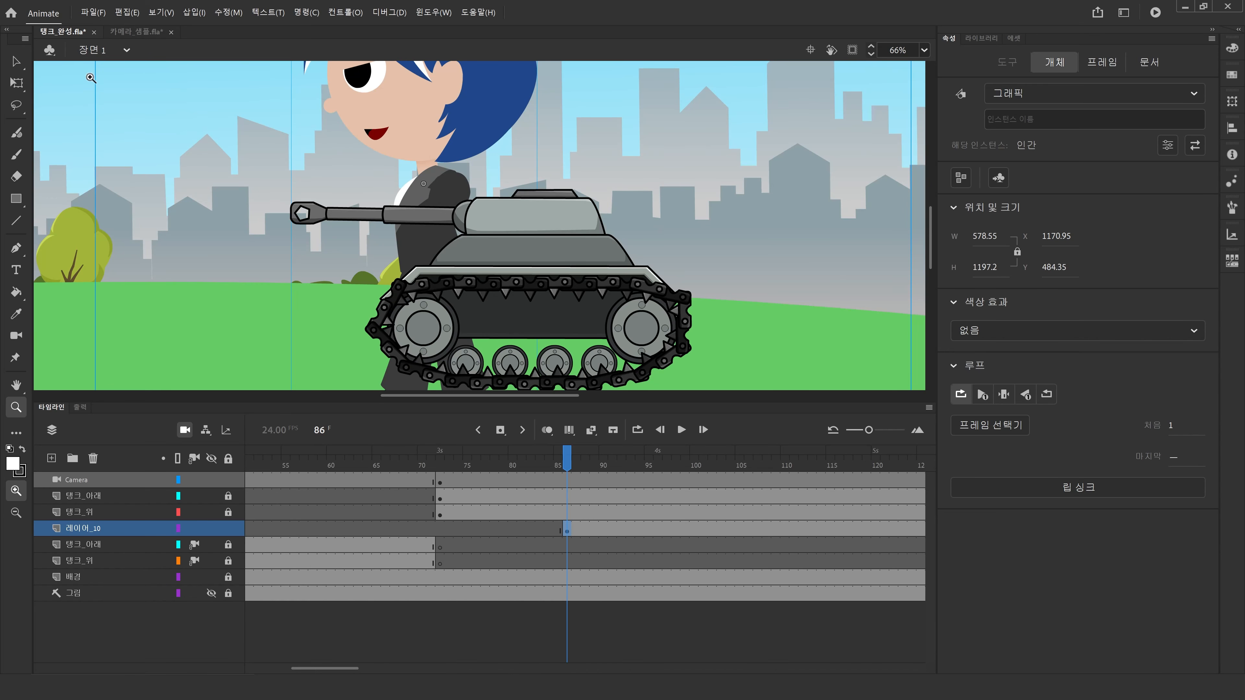
{"action": "left_click", "coordinate": [16, 82]}
{"action": "left_click_drag", "start_coordinate": [434, 110], "coordinate": [389, 293]}
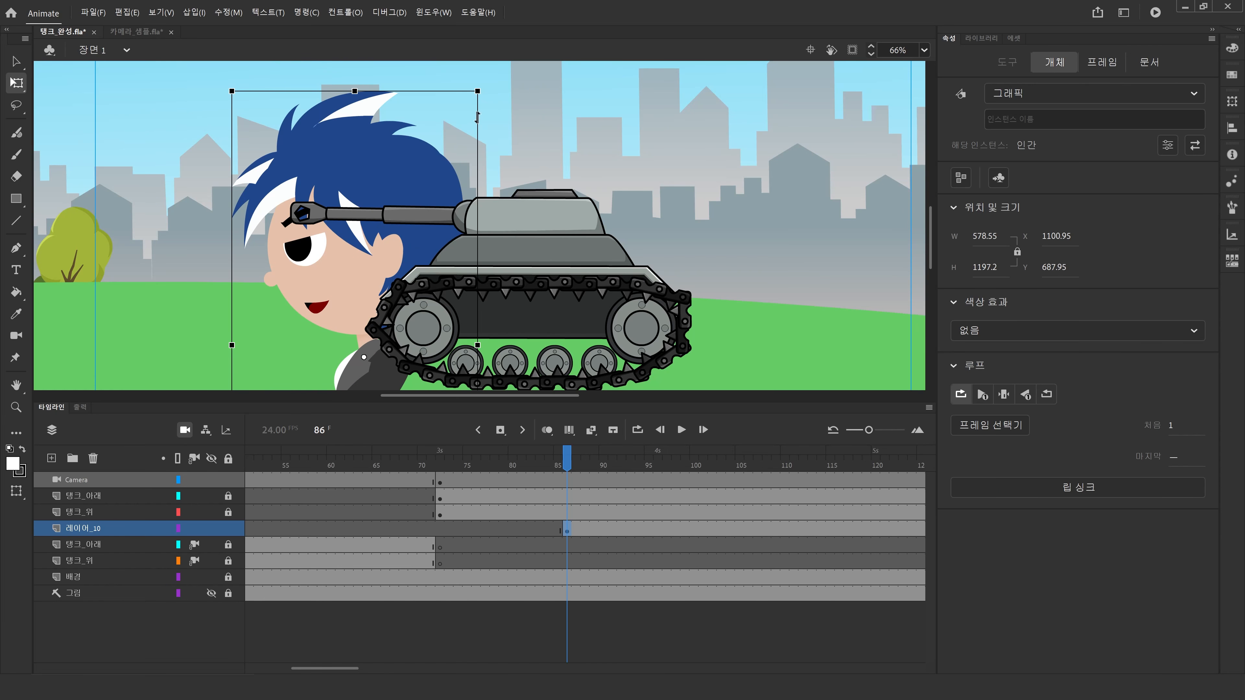
{"action": "left_click_drag", "start_coordinate": [478, 91], "coordinate": [536, 135]}
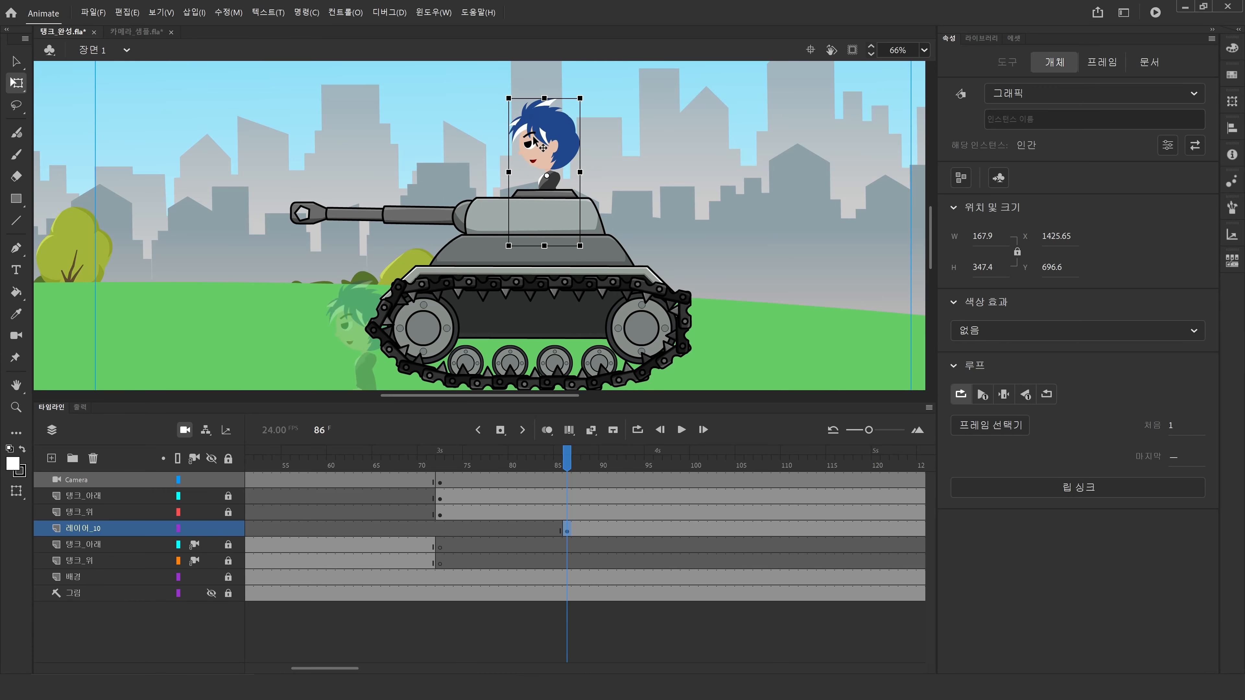
{"action": "double_click", "coordinate": [16, 385]}
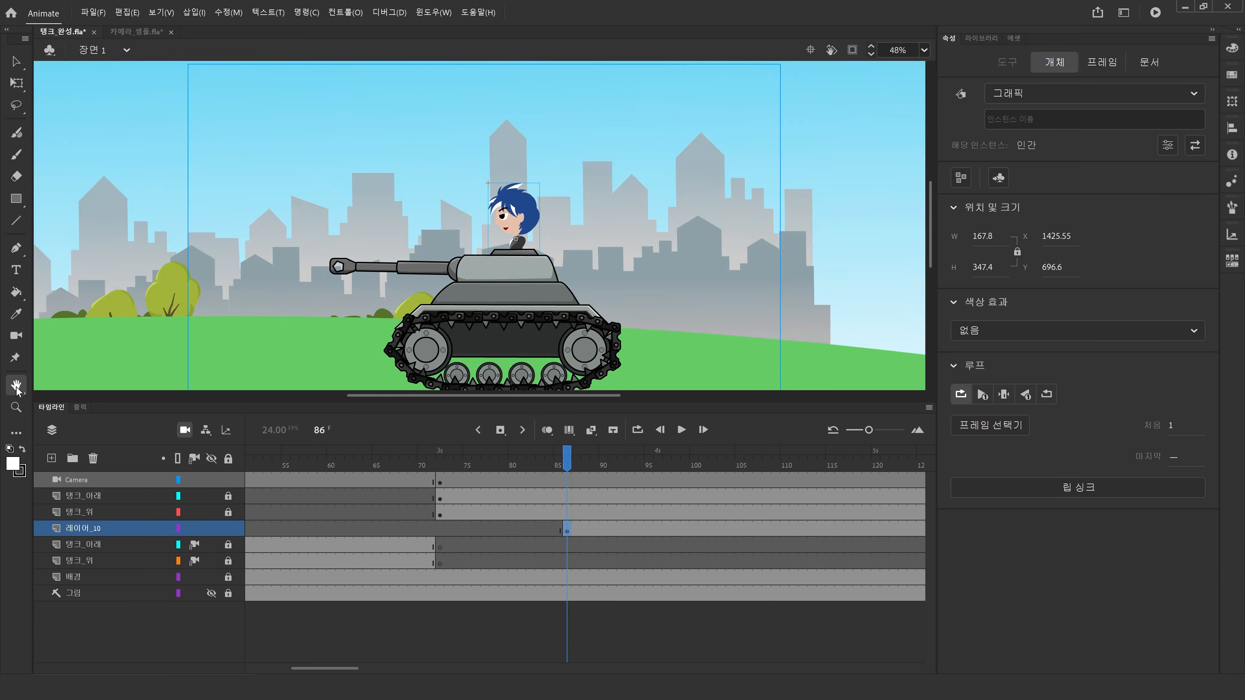
{"action": "left_click_drag", "start_coordinate": [283, 327], "coordinate": [275, 313]}
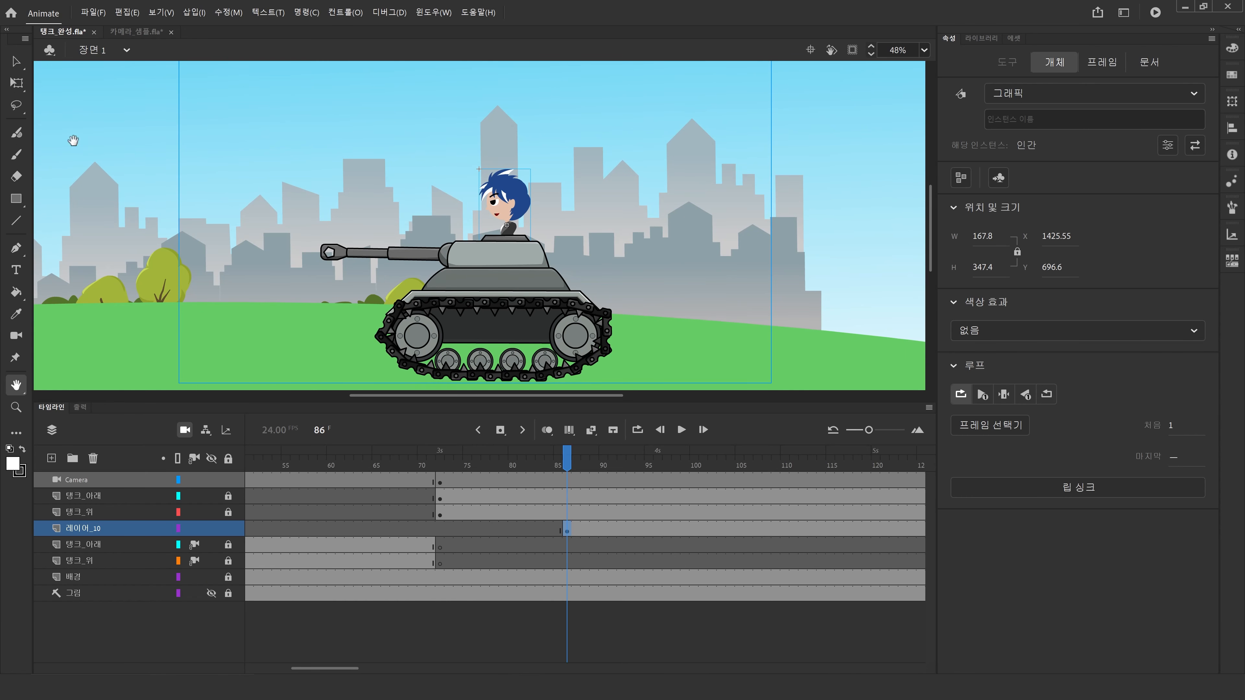
Step: Create a classic tween on the character's layer 레이어_10 between frames 72 and 84
{"action": "left_click", "coordinate": [17, 61]}
{"action": "right_click", "coordinate": [528, 529]}
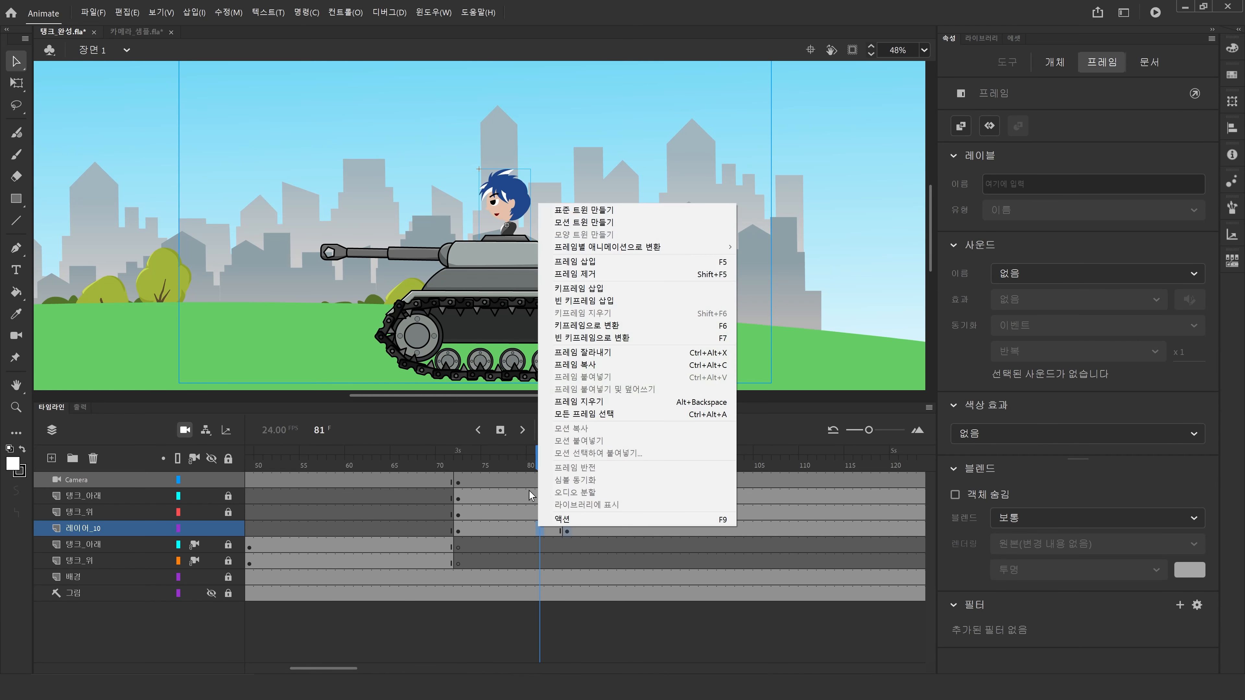
{"action": "left_click", "coordinate": [569, 218]}
Step: At frame 72, lower the character behind the turret and squash its height to about 329 so the head is hidden
{"action": "left_click", "coordinate": [459, 531]}
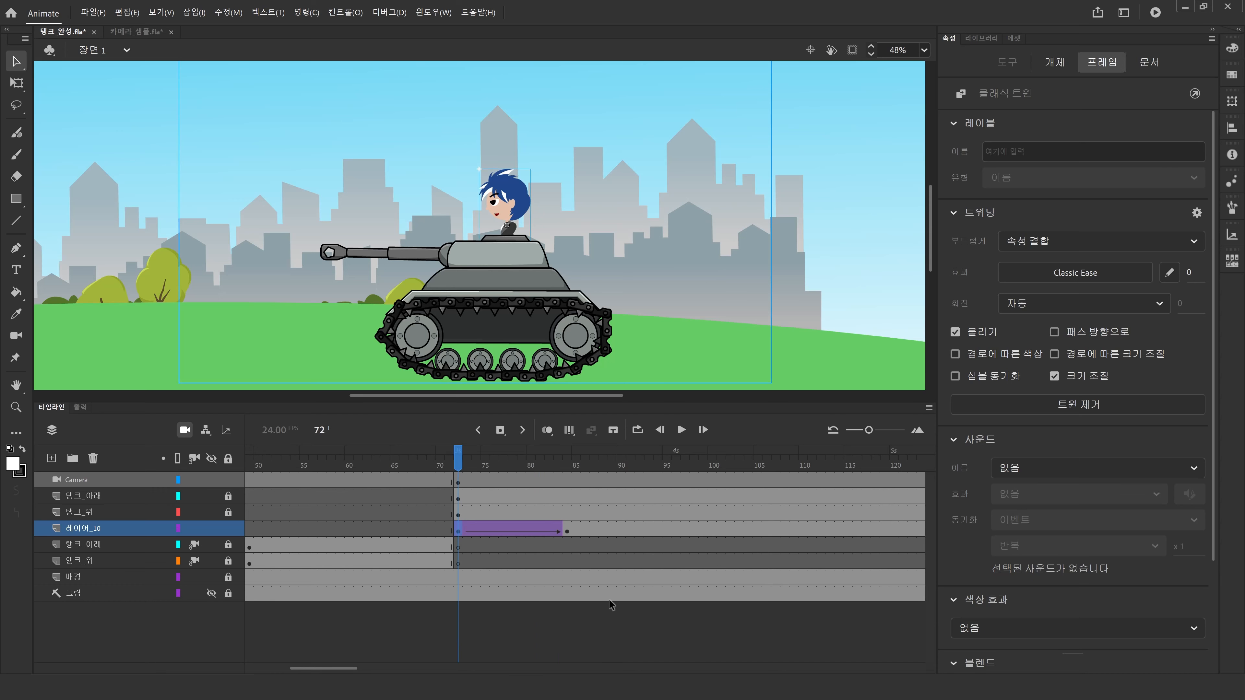
{"action": "key", "text": "shift+Down"}
{"action": "key", "text": "shift+Down"}
{"action": "key", "text": "shift+Down"}
{"action": "key", "text": "shift+Down"}
{"action": "key", "text": "shift+Down"}
{"action": "key", "text": "shift+Down"}
{"action": "key", "text": "shift+Down"}
{"action": "key", "text": "shift+Down"}
{"action": "key", "text": "shift+Down"}
{"action": "key", "text": "shift+Down"}
{"action": "key", "text": "shift+Down"}
{"action": "key", "text": "shift+Down"}
{"action": "key", "text": "shift+Down"}
{"action": "key", "text": "shift+Down"}
{"action": "key", "text": "shift+Down"}
{"action": "key", "text": "shift+Down"}
{"action": "key", "text": "shift+Down"}
{"action": "key", "text": "shift+Down"}
{"action": "key", "text": "shift+Down"}
{"action": "key", "text": "shift+Down"}
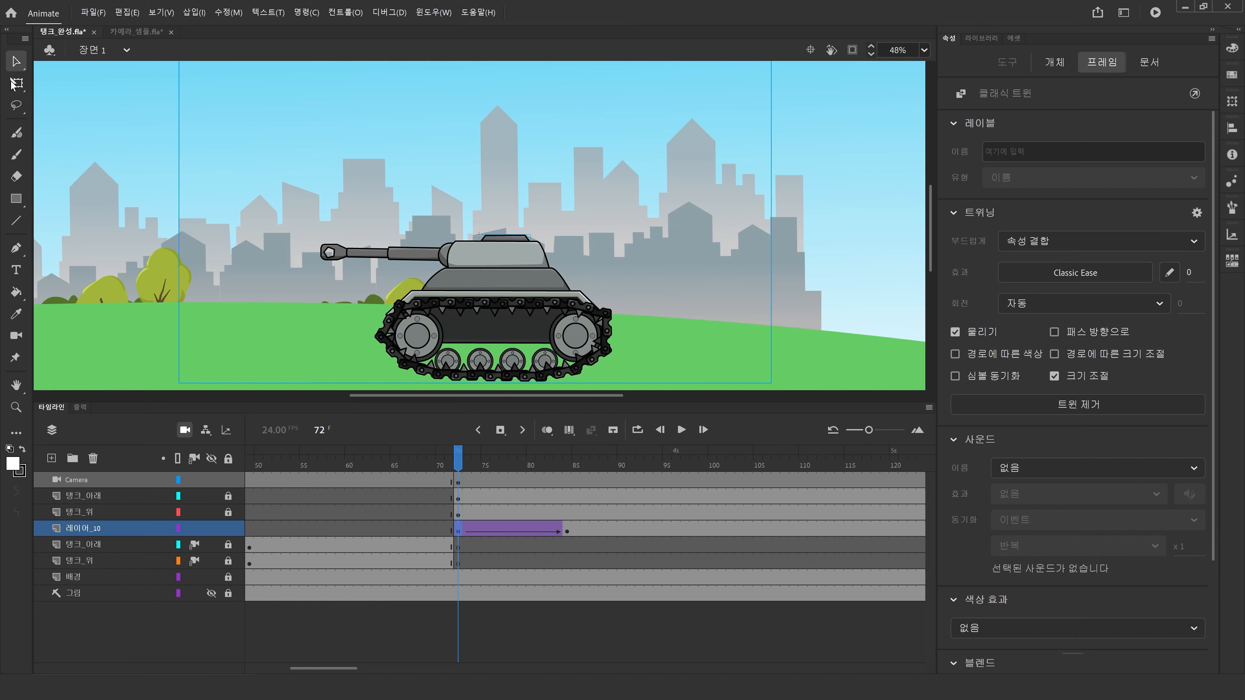
{"action": "left_click", "coordinate": [14, 83]}
{"action": "left_click_drag", "start_coordinate": [505, 232], "coordinate": [505, 236]}
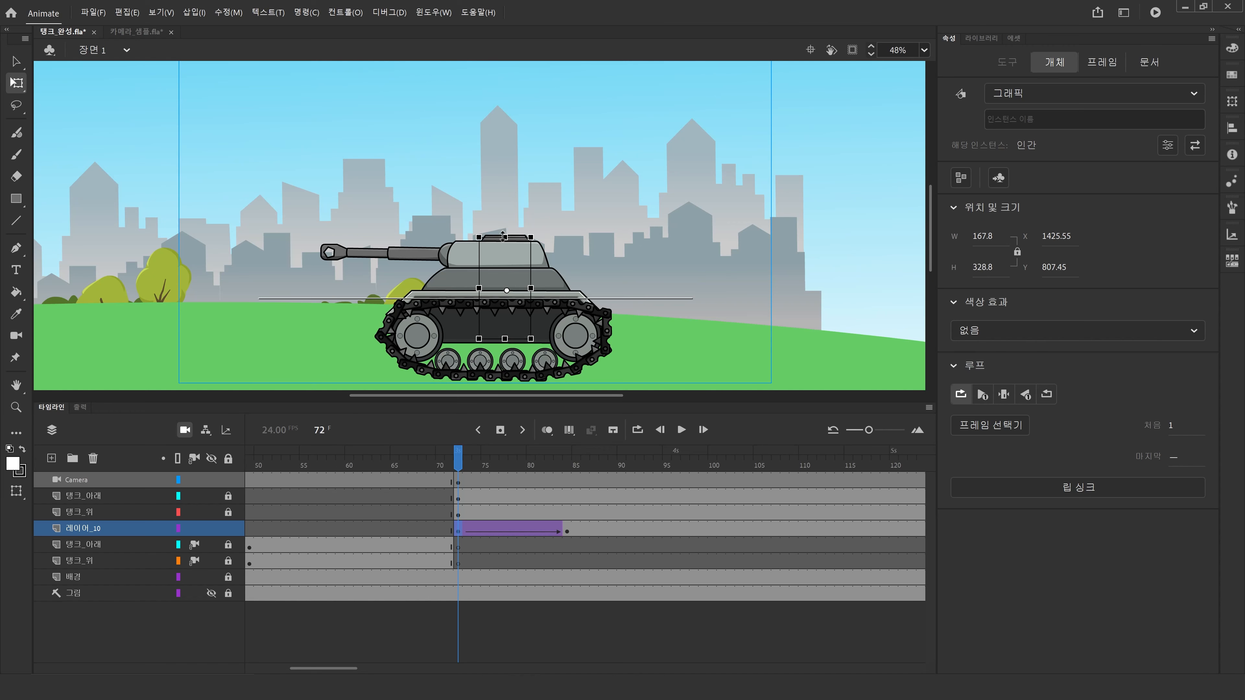
Step: Play the timeline from just before frame 72 to check the character rising from the turret, and park the playhead at frame 121
{"action": "left_click_drag", "start_coordinate": [458, 464], "coordinate": [450, 465]}
{"action": "key", "text": "Return"}
{"action": "key", "text": "Return"}
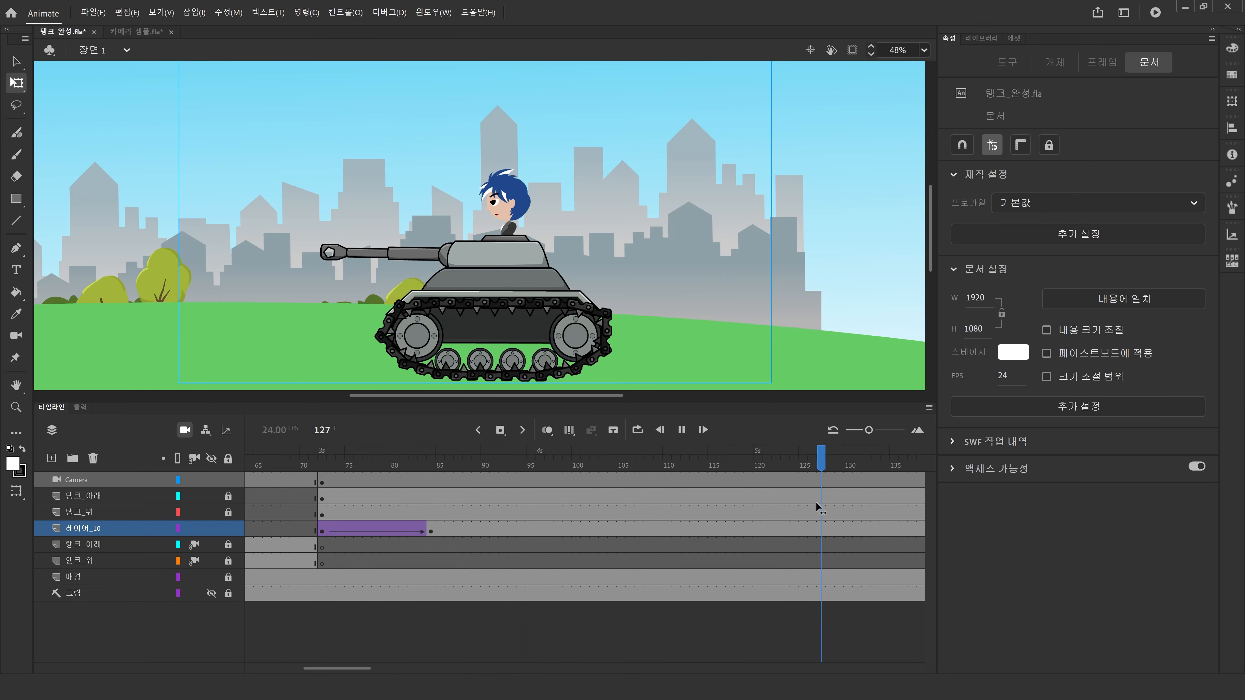
{"action": "left_click", "coordinate": [802, 462]}
{"action": "left_click_drag", "start_coordinate": [803, 463], "coordinate": [767, 463]}
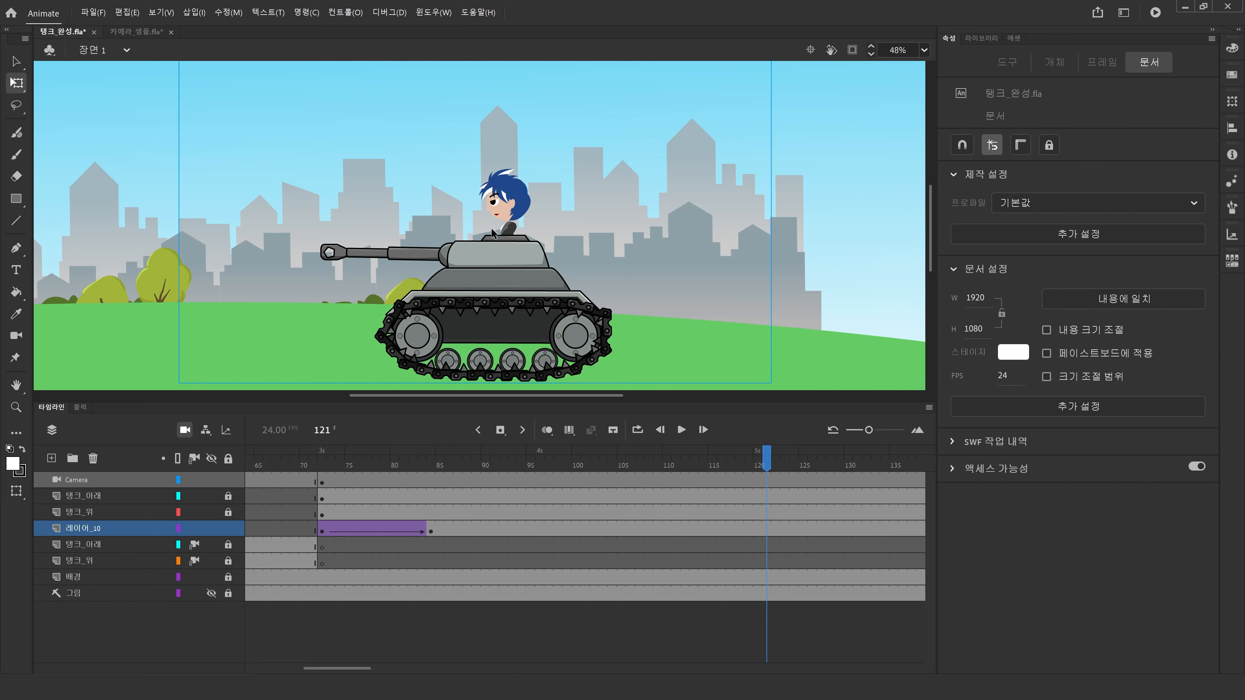
Step: Open the character symbol, examine its mouth layers around frame 48, and return to the main scene
{"action": "left_click", "coordinate": [501, 203]}
{"action": "double_click", "coordinate": [501, 202]}
{"action": "left_click_drag", "start_coordinate": [584, 465], "coordinate": [567, 465]}
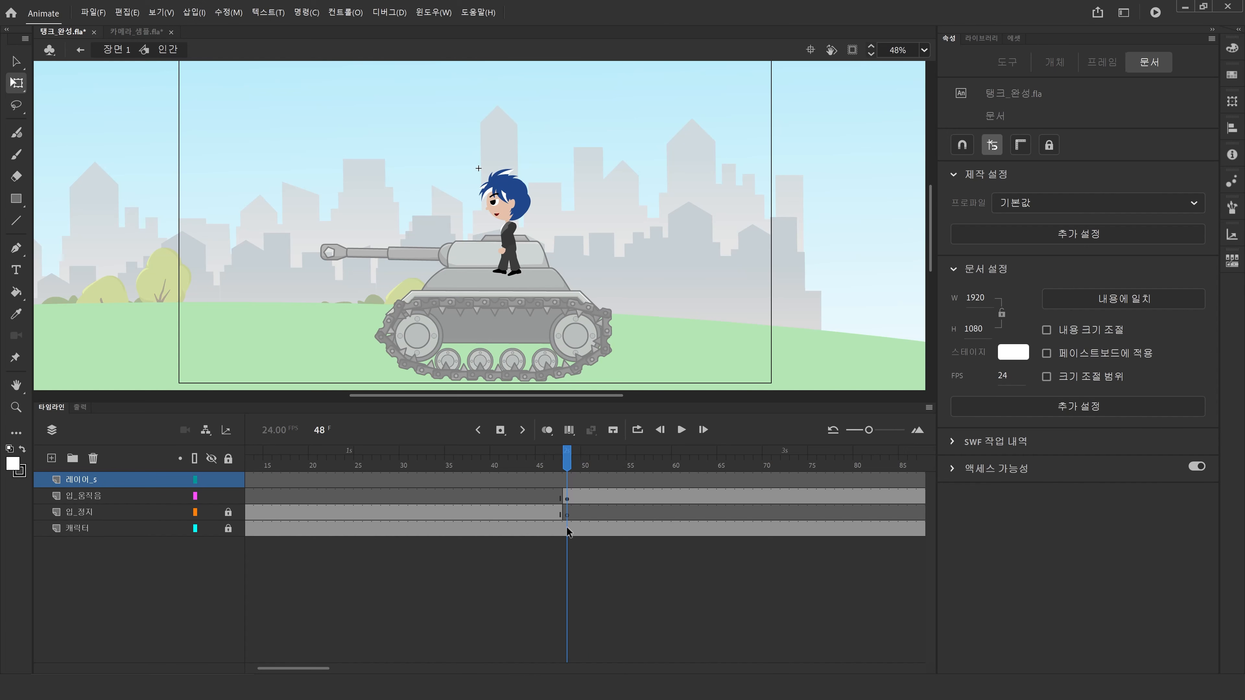
{"action": "double_click", "coordinate": [597, 287]}
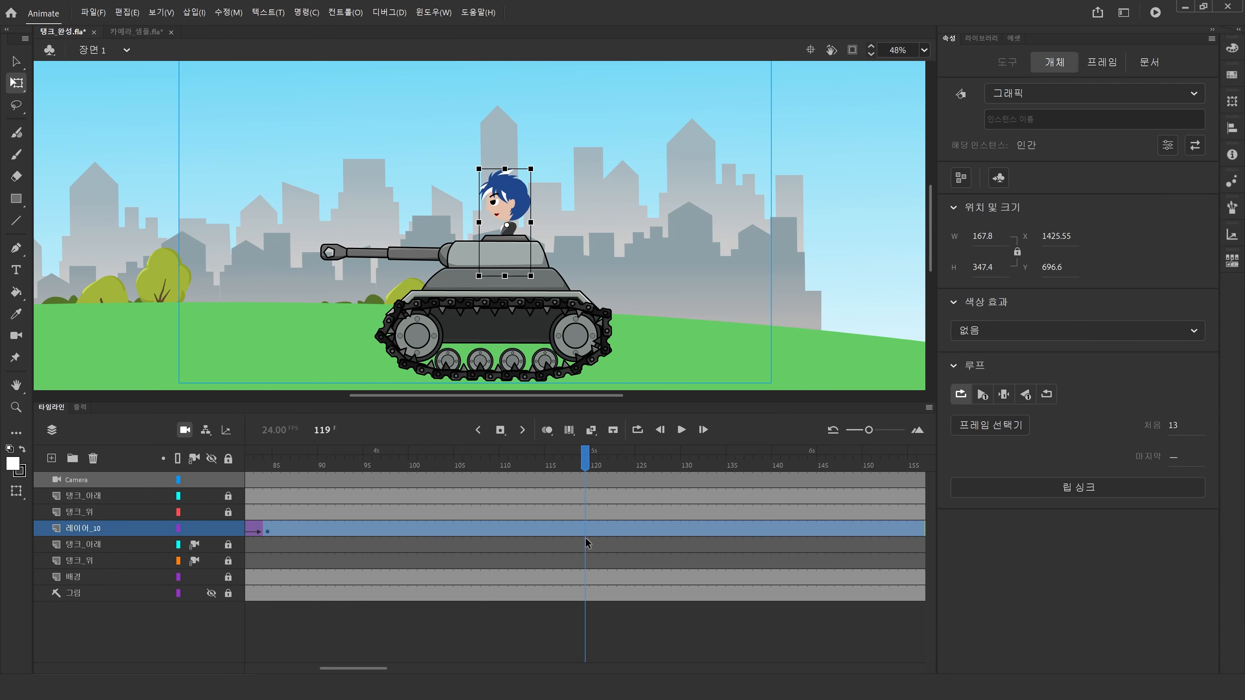
Step: Add a layer above 레이어_10 and insert a blank keyframe on it at frame 119
{"action": "left_click", "coordinate": [51, 458]}
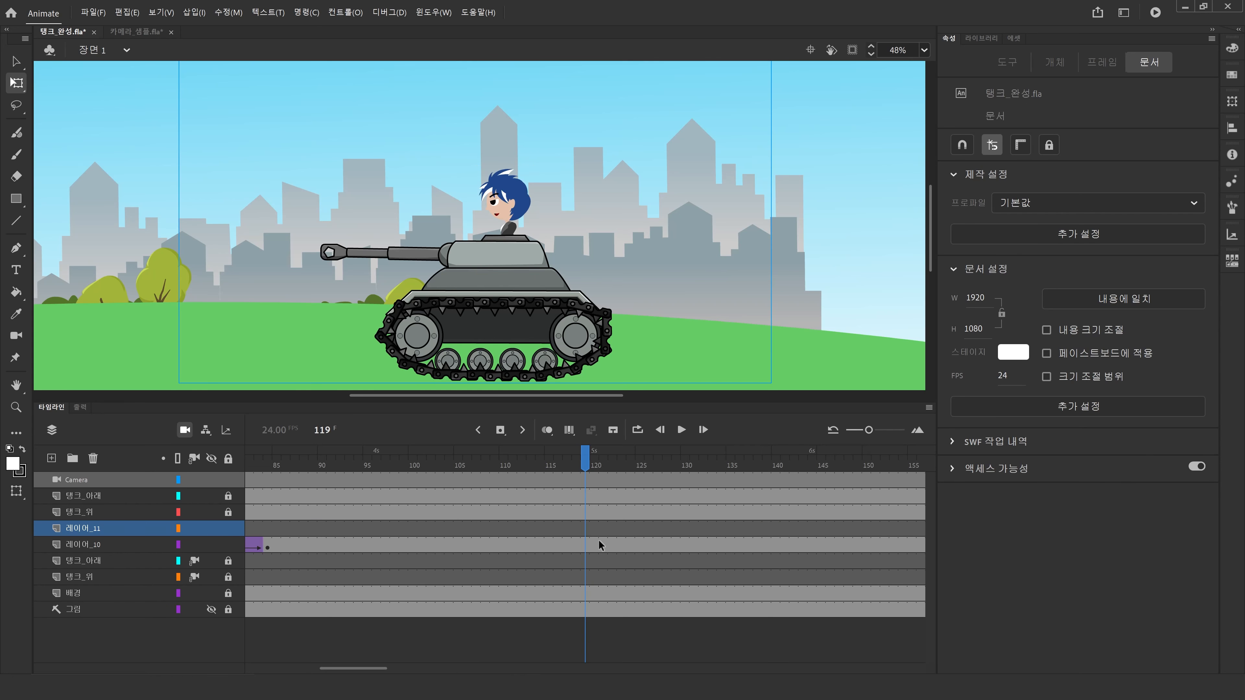
{"action": "left_click", "coordinate": [586, 529]}
{"action": "key", "text": "F7"}
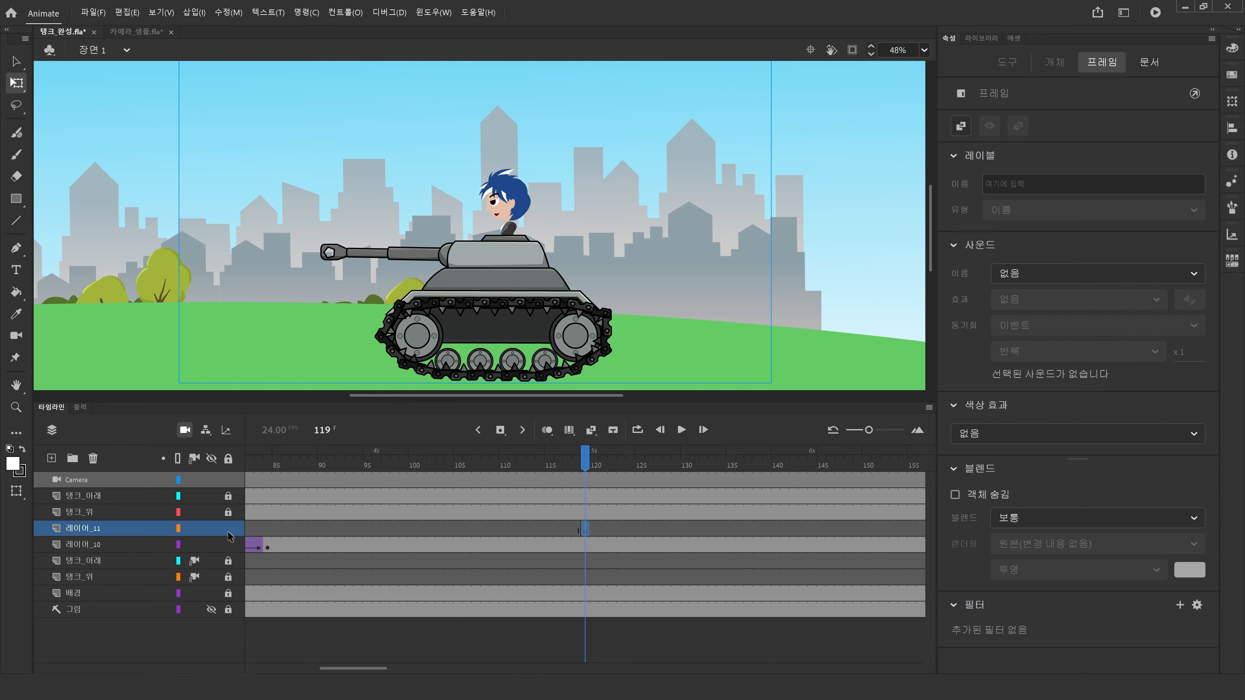
Step: Switch to 카메라_샘플.fla, copy the sound frames at frame 48 of the 목소리 layer, and return to 탱크_완성.fla
{"action": "left_click", "coordinate": [136, 31]}
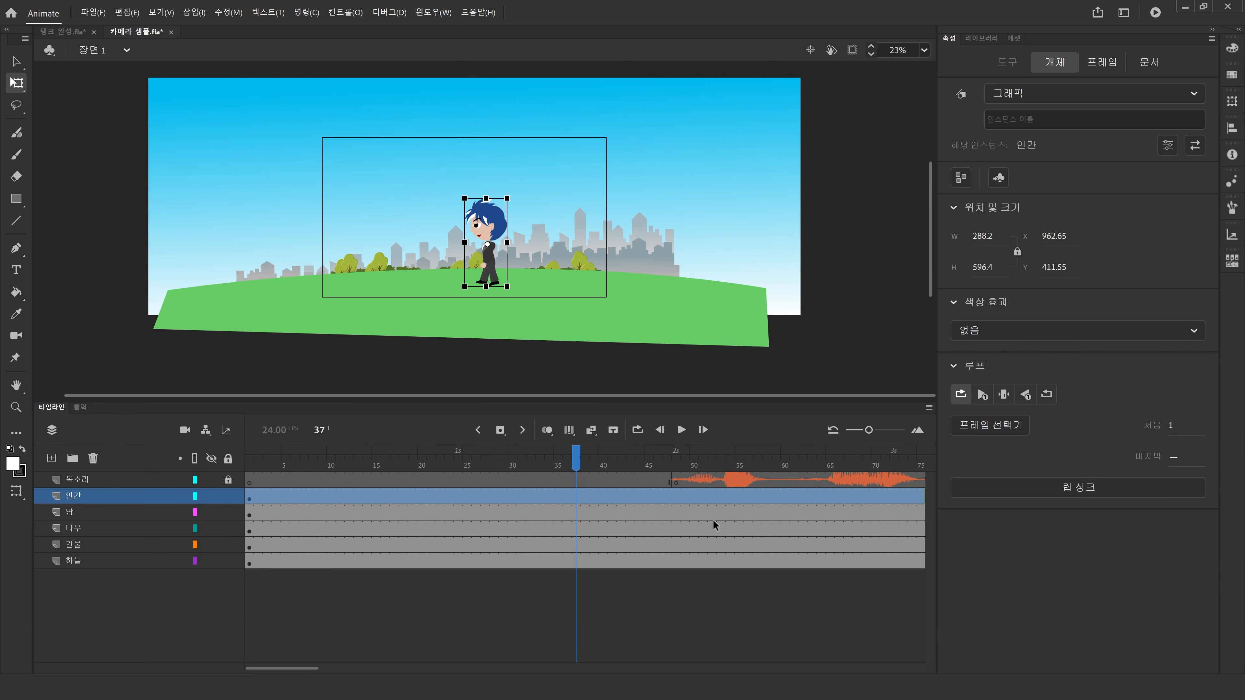
{"action": "left_click", "coordinate": [677, 483]}
{"action": "right_click", "coordinate": [677, 483]}
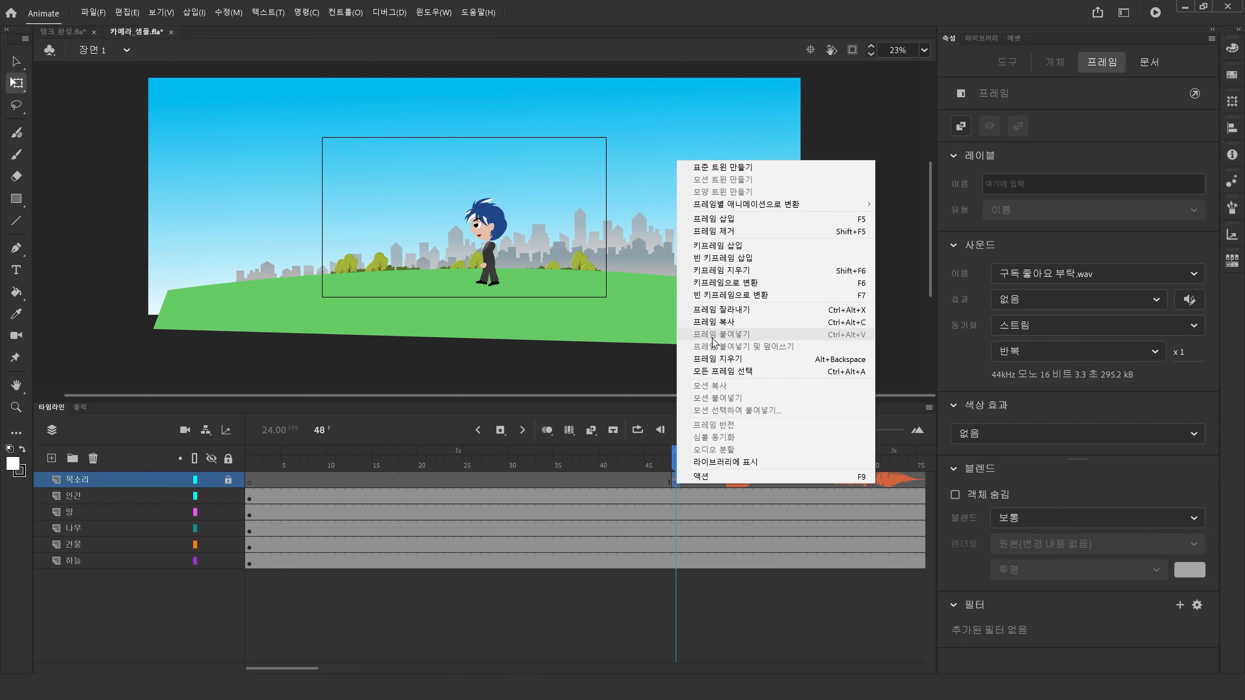
{"action": "left_click", "coordinate": [716, 321]}
{"action": "left_click", "coordinate": [62, 32]}
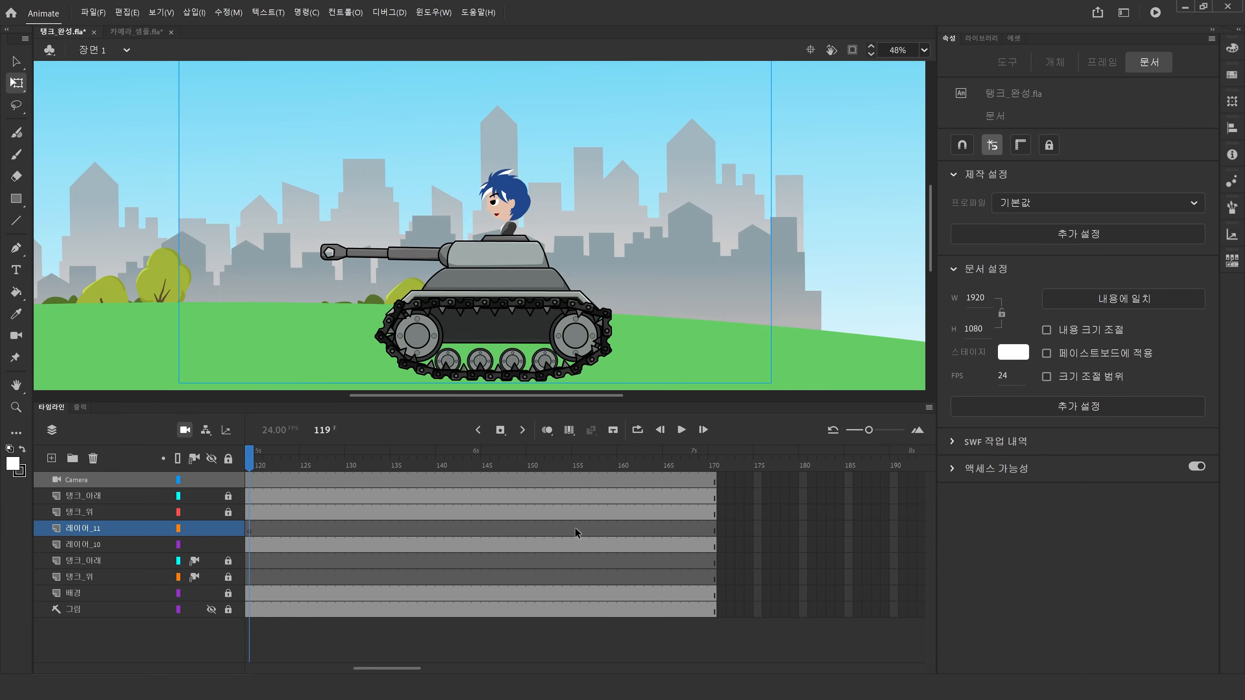
Step: Paste the copied voice frames at frame 119 of the new layer and extend all layers to frame 192
{"action": "right_click", "coordinate": [249, 530]}
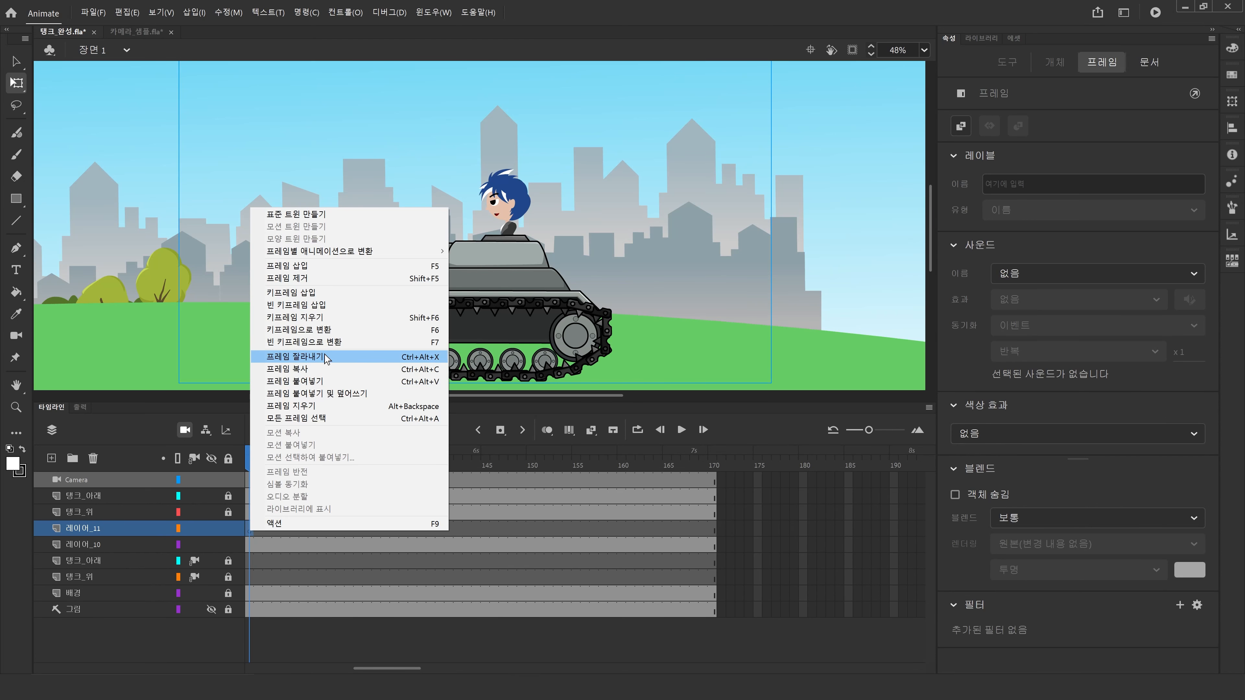
{"action": "left_click", "coordinate": [309, 382]}
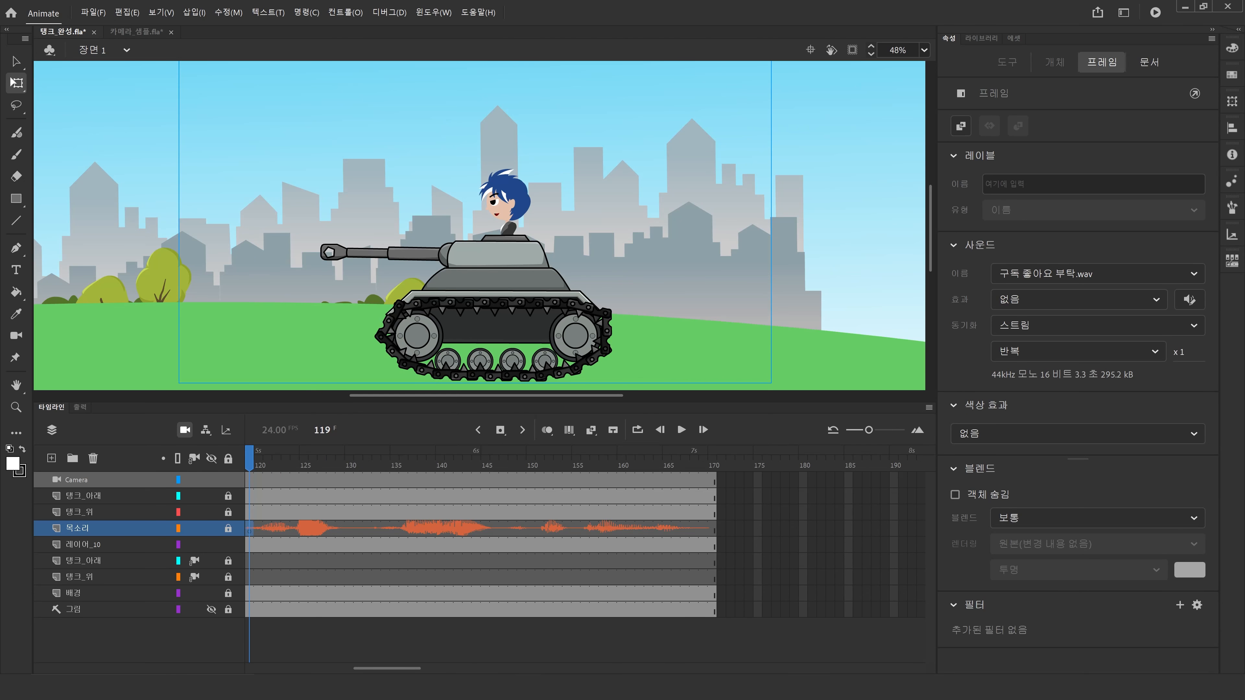
{"action": "left_click_drag", "start_coordinate": [904, 489], "coordinate": [905, 627]}
{"action": "key", "text": "F5"}
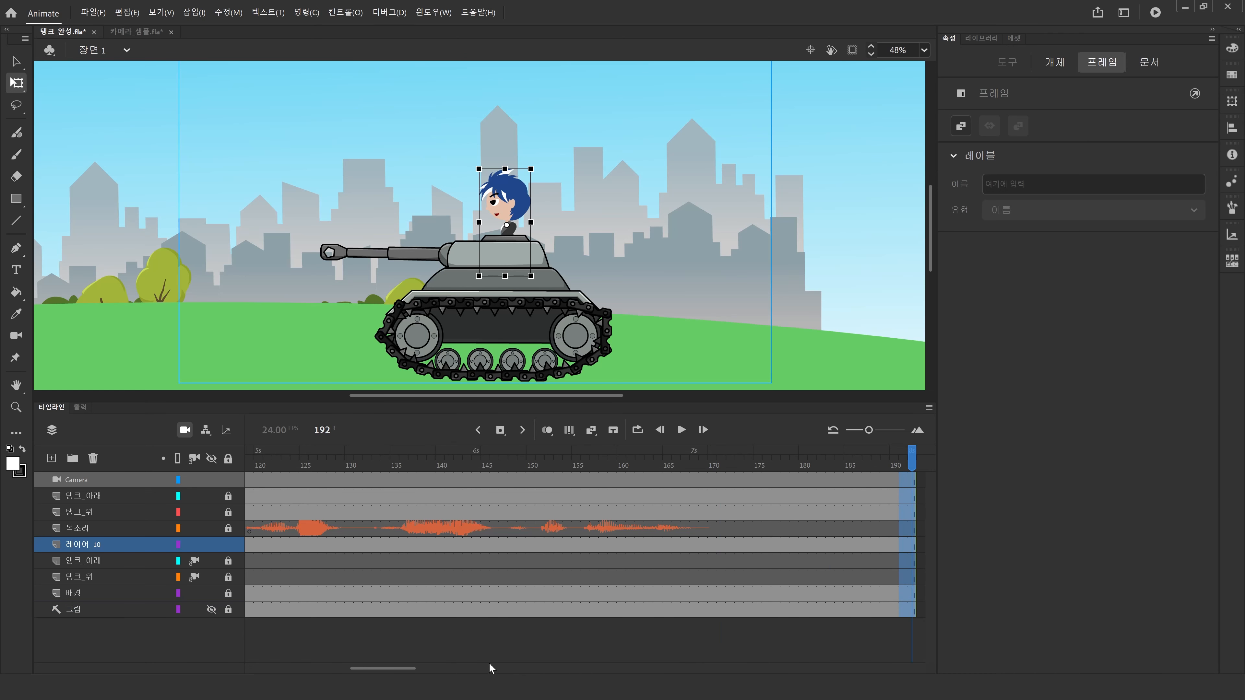
Step: Return to frame 1, test the movie from the start, and close the preview window
{"action": "left_click_drag", "start_coordinate": [402, 668], "coordinate": [267, 663]}
{"action": "left_click_drag", "start_coordinate": [268, 450], "coordinate": [213, 461]}
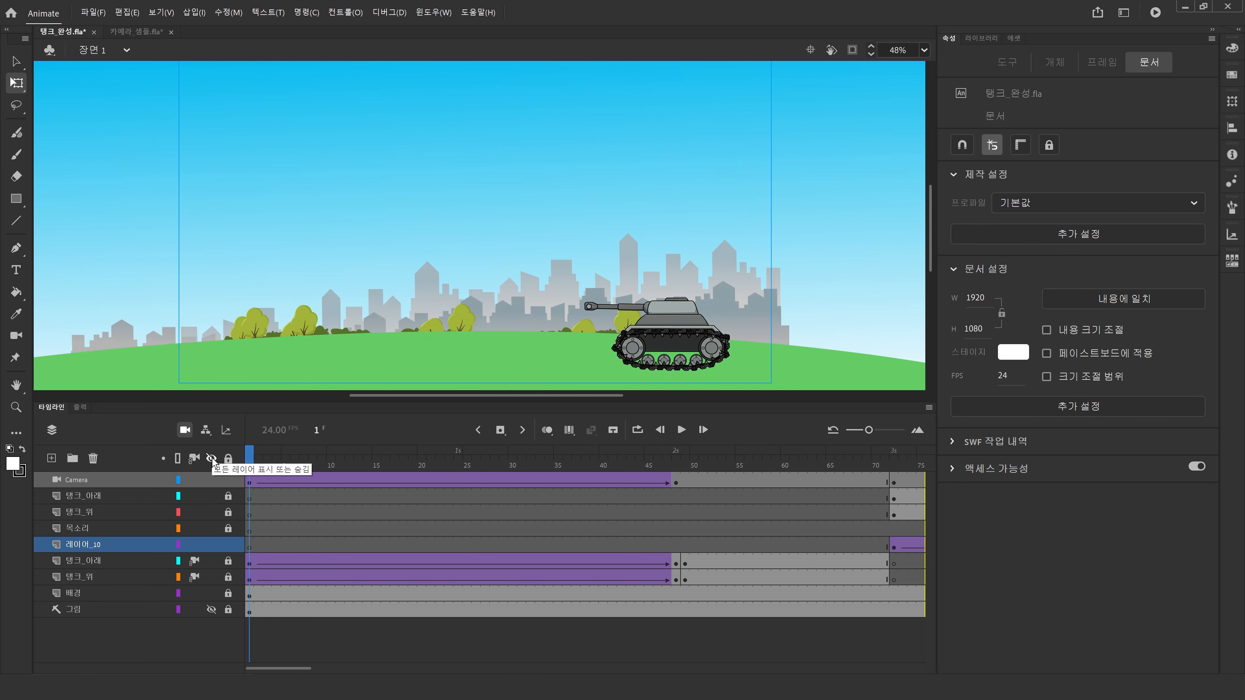
{"action": "key", "text": "ctrl+Return"}
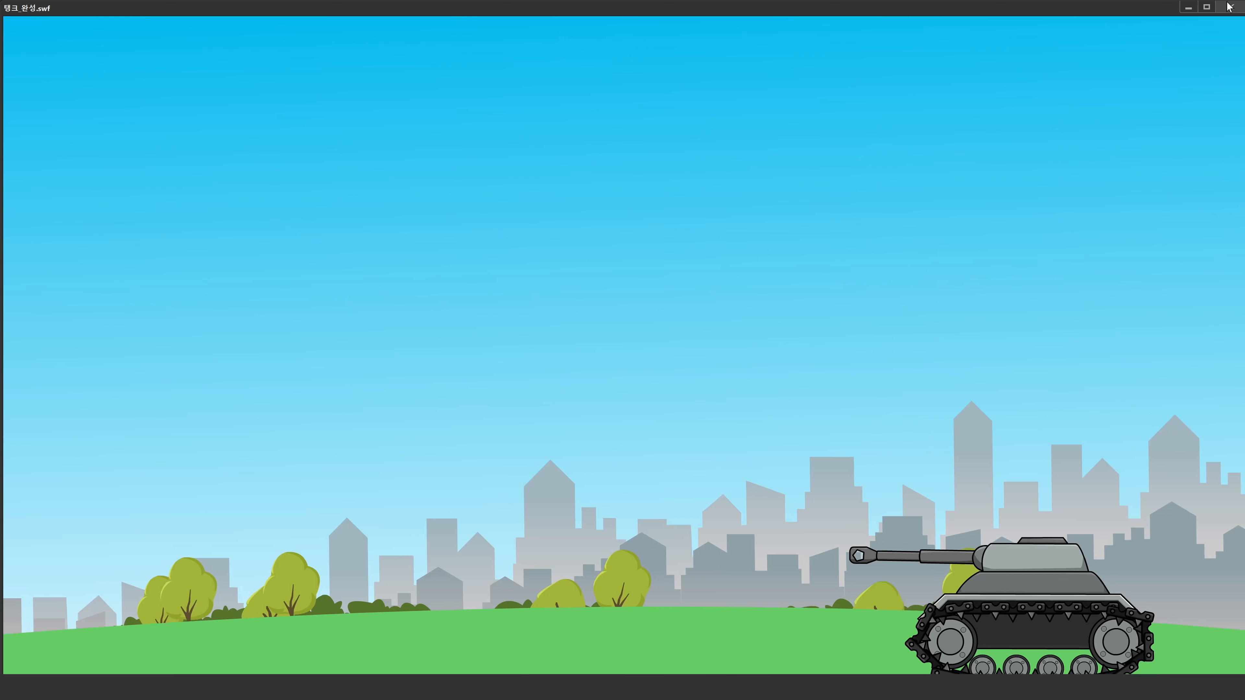
{"action": "left_click", "coordinate": [1231, 7]}
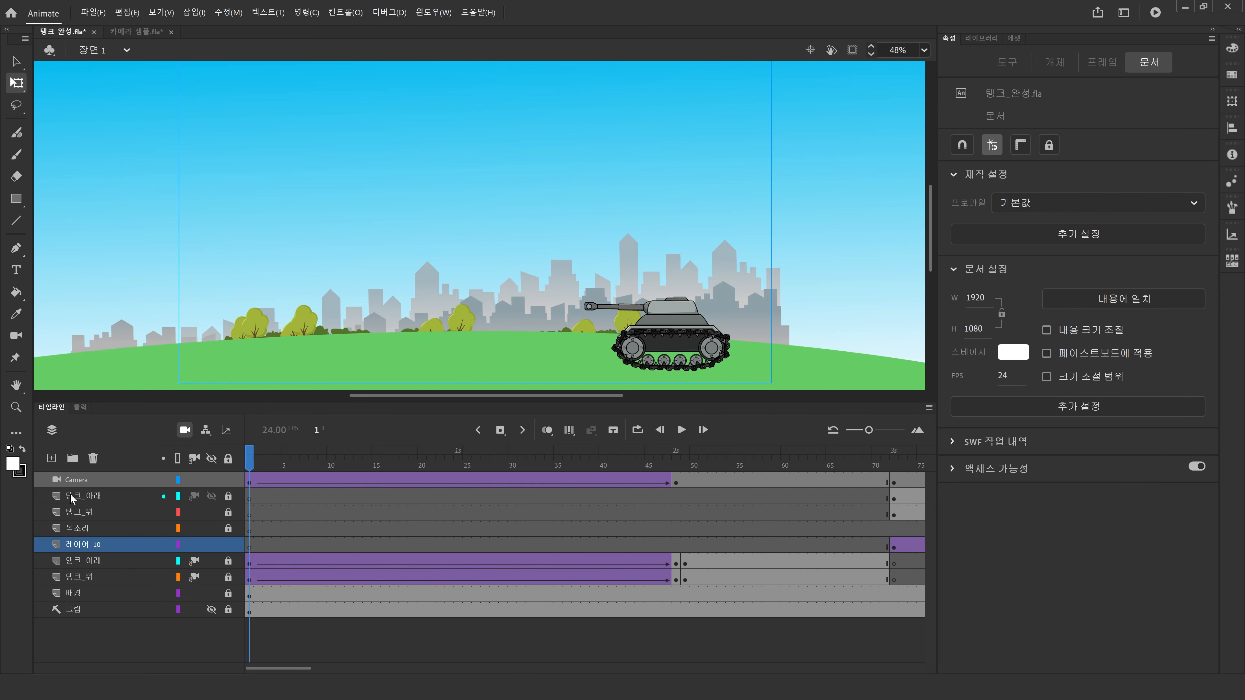
Step: Play the whole timeline once and scrub back to frame 1
{"action": "key", "text": "Return"}
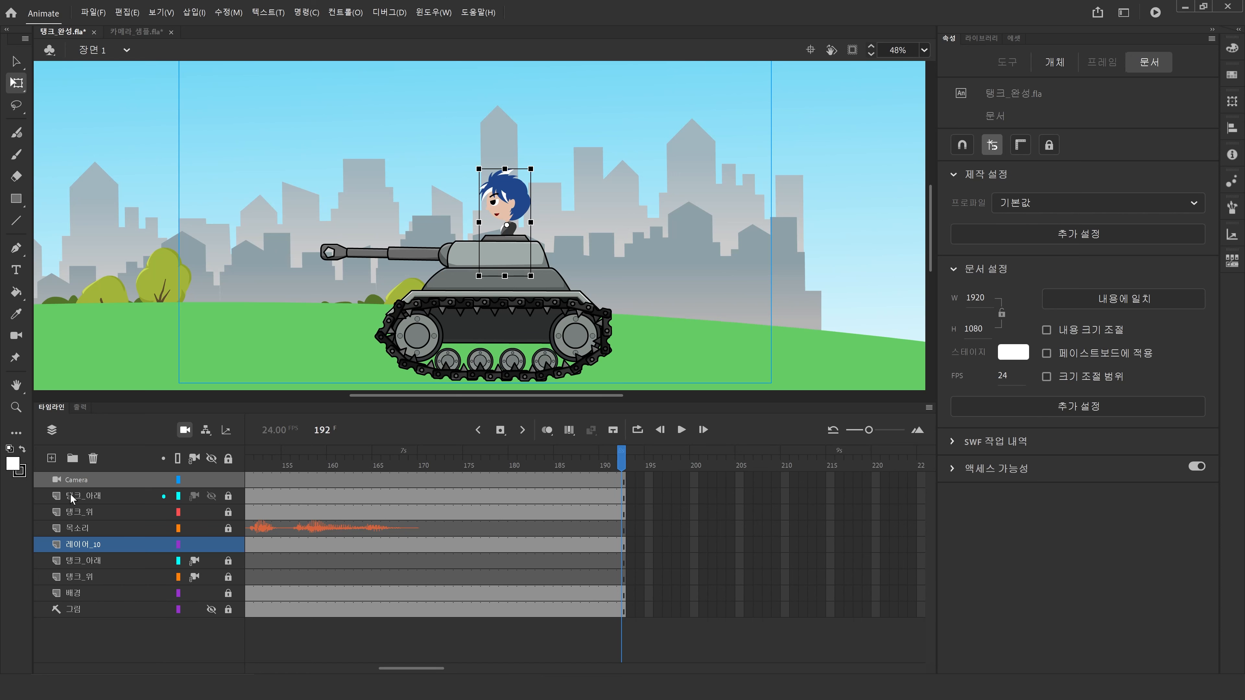
{"action": "left_click", "coordinate": [479, 464]}
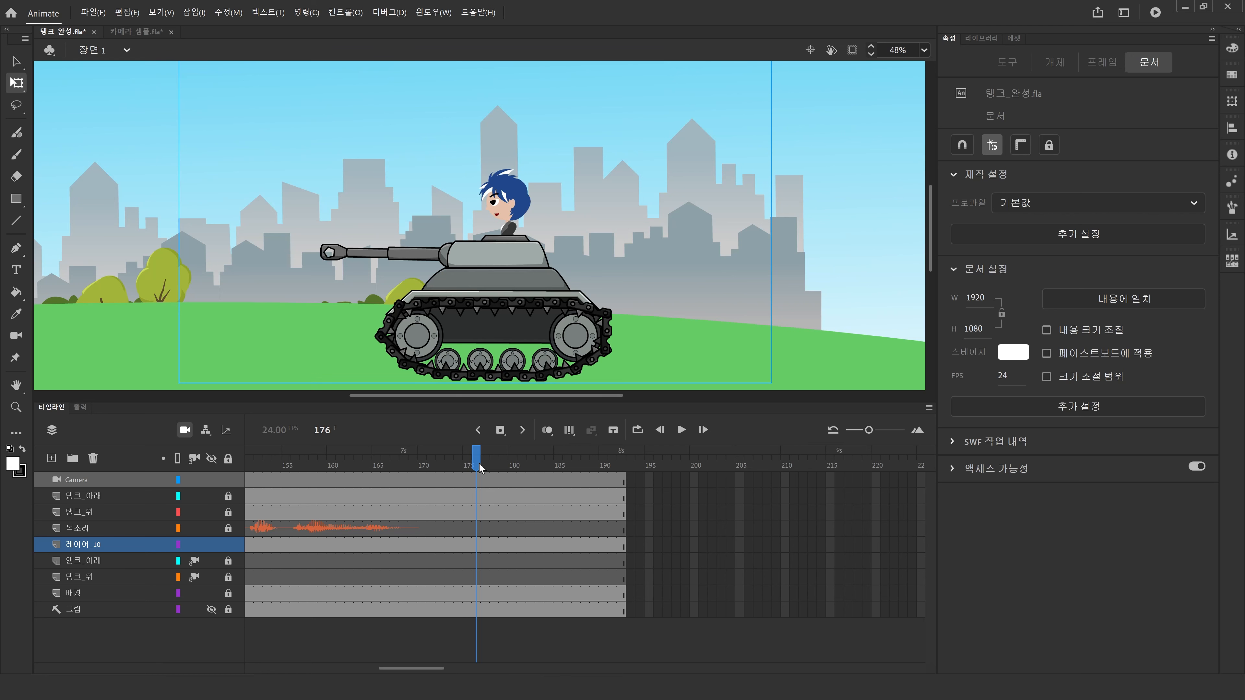
{"action": "left_click_drag", "start_coordinate": [479, 464], "coordinate": [405, 469]}
{"action": "left_click_drag", "start_coordinate": [404, 470], "coordinate": [209, 524]}
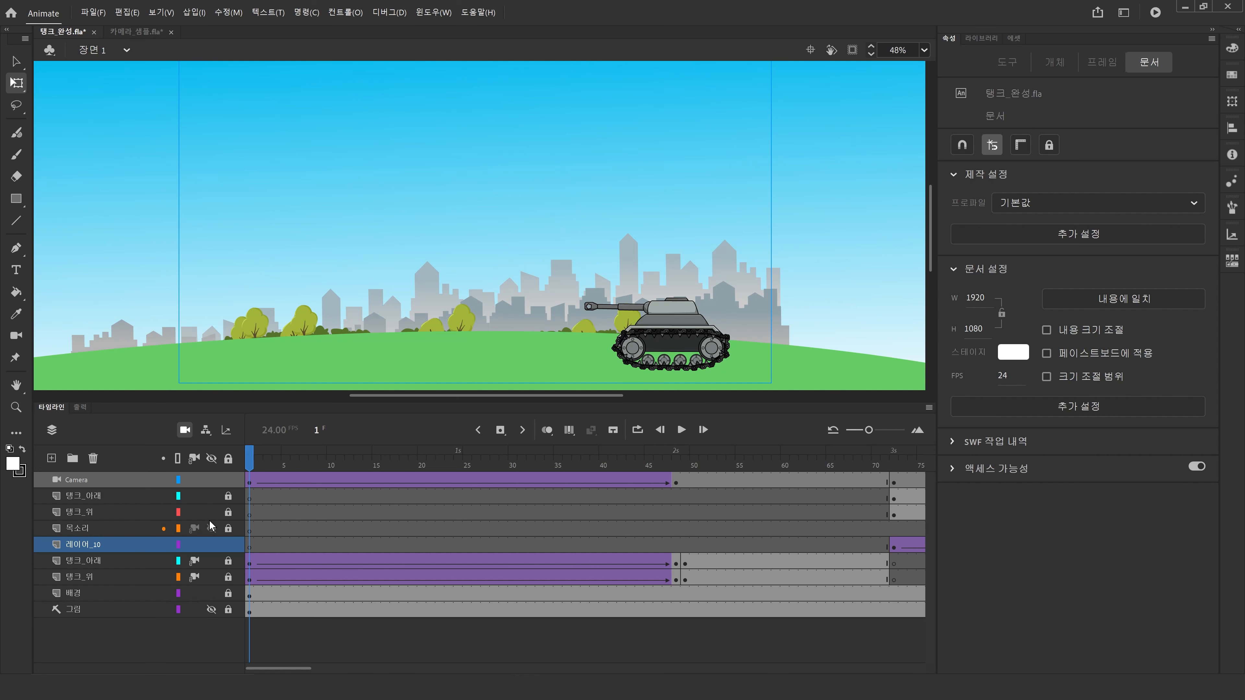
Step: Scrub through the character's tween, the camera jump, and the opening camera pan to review the animation
{"action": "left_click_drag", "start_coordinate": [209, 521], "coordinate": [585, 463]}
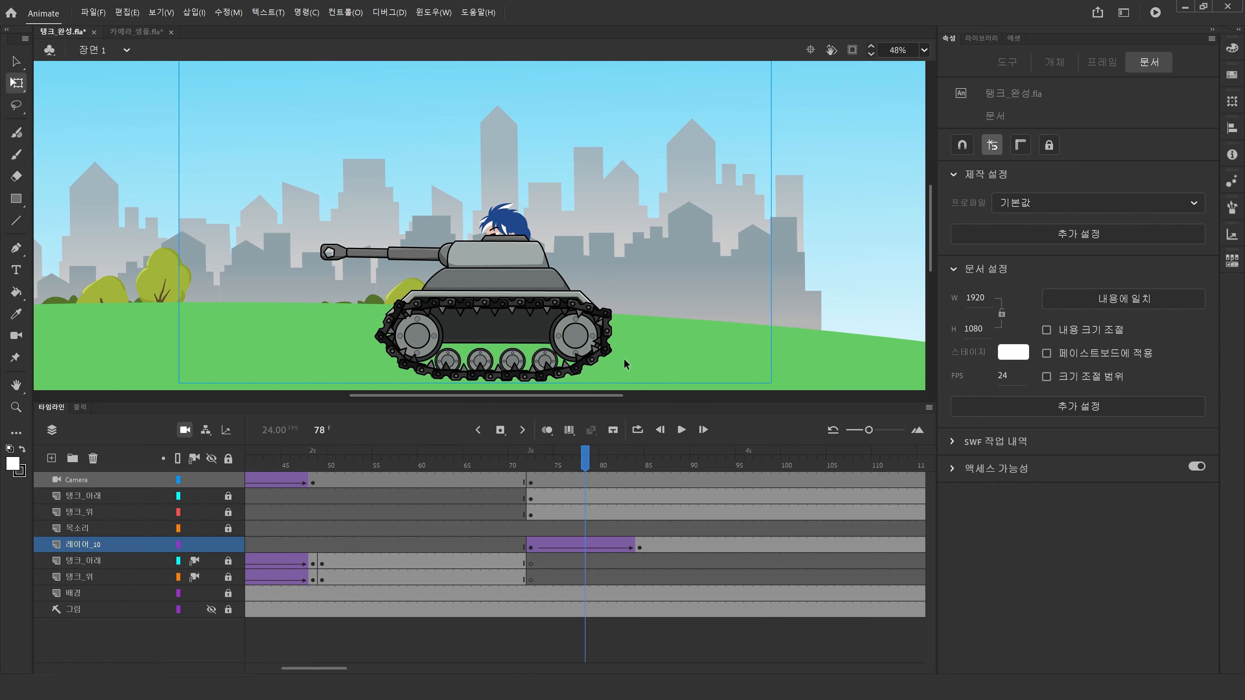
{"action": "left_click_drag", "start_coordinate": [480, 464], "coordinate": [417, 485]}
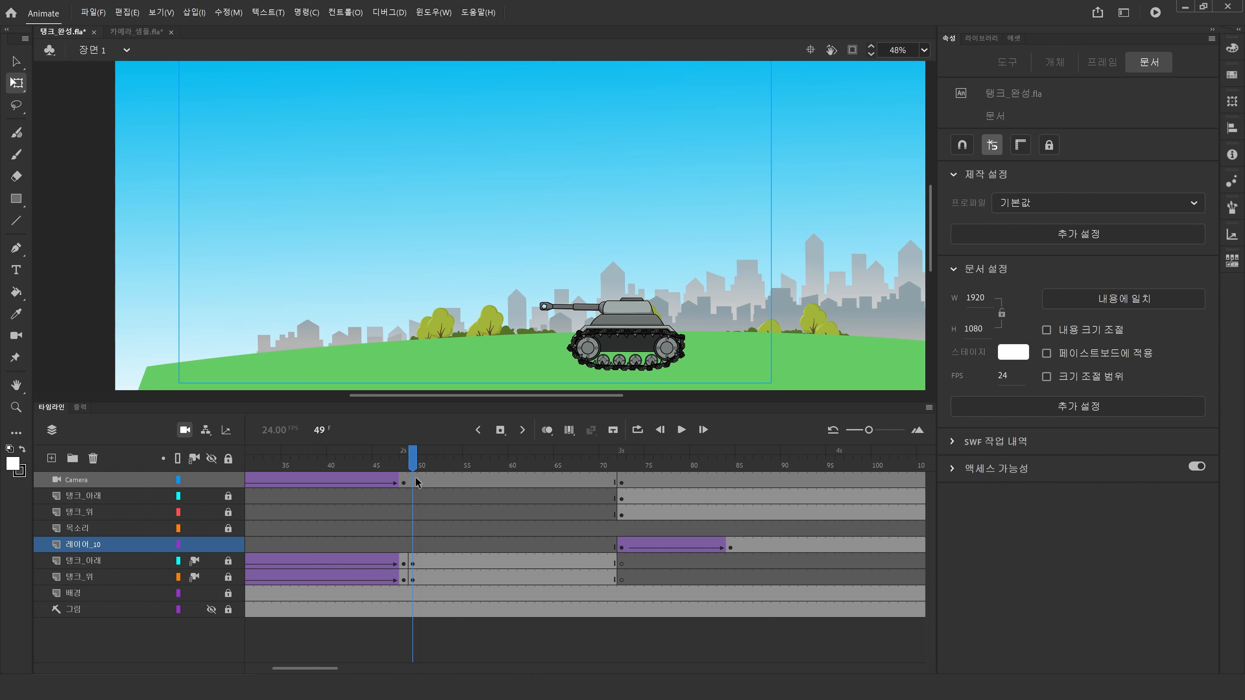
{"action": "left_click", "coordinate": [548, 479]}
{"action": "left_click_drag", "start_coordinate": [549, 464], "coordinate": [157, 462]}
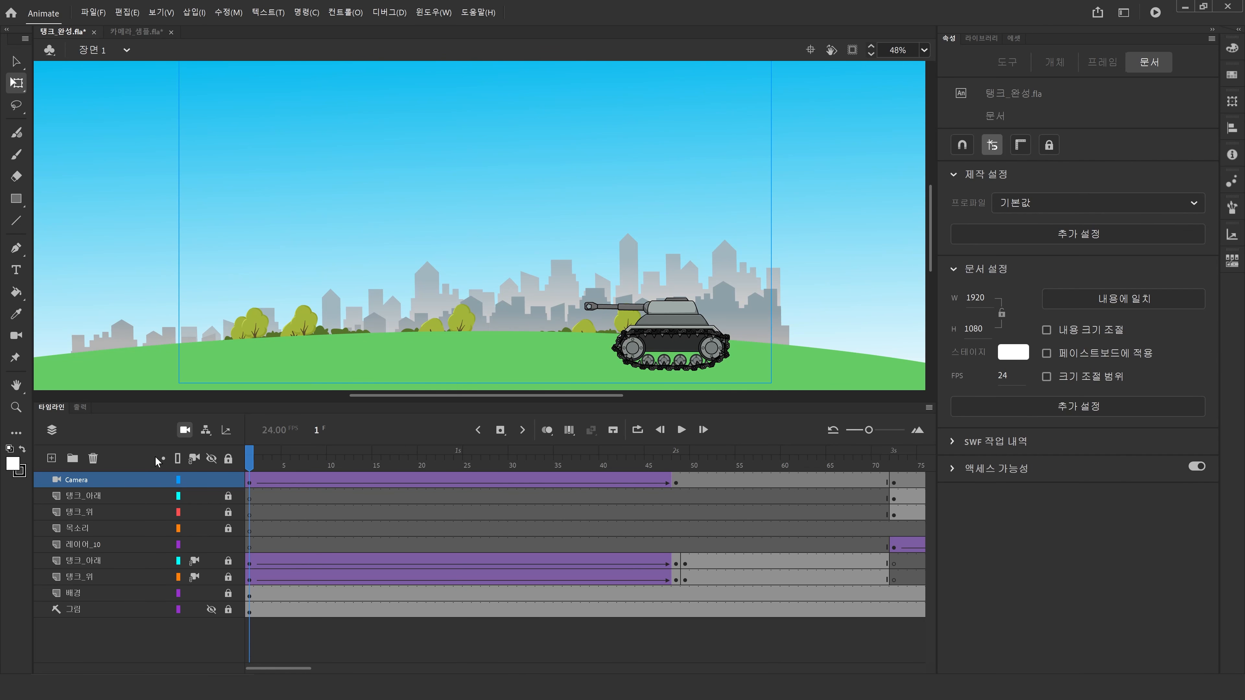
{"action": "left_click_drag", "start_coordinate": [311, 462], "coordinate": [467, 478]}
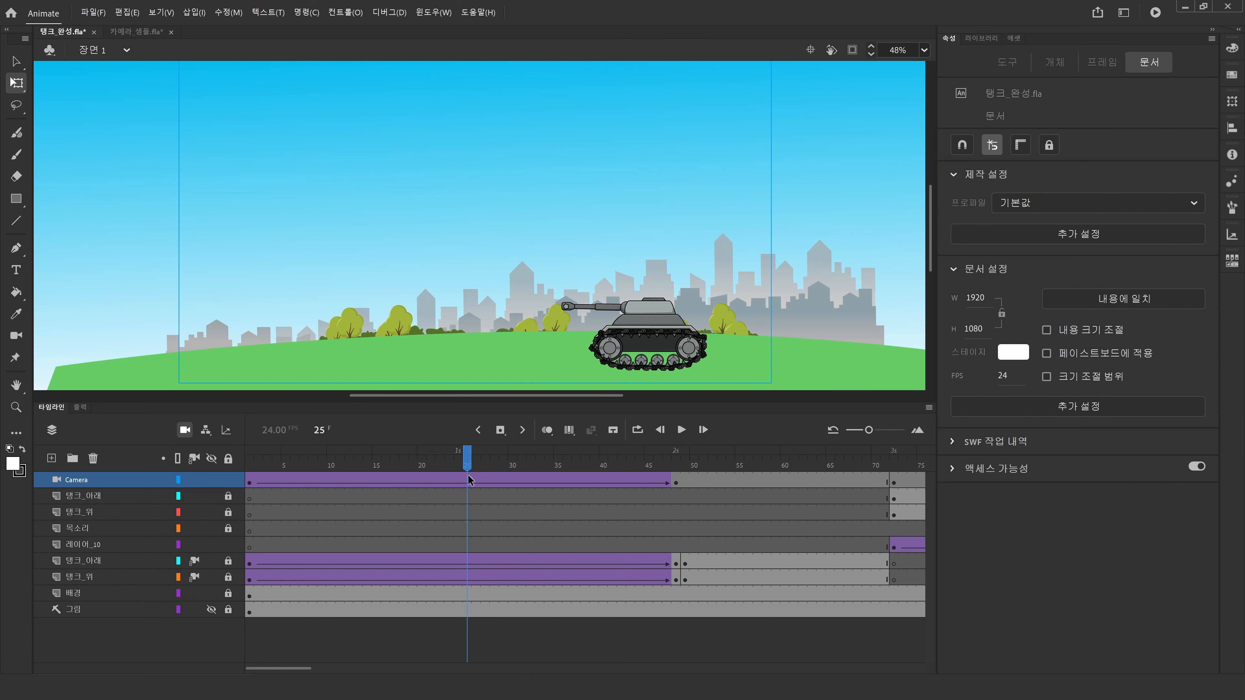